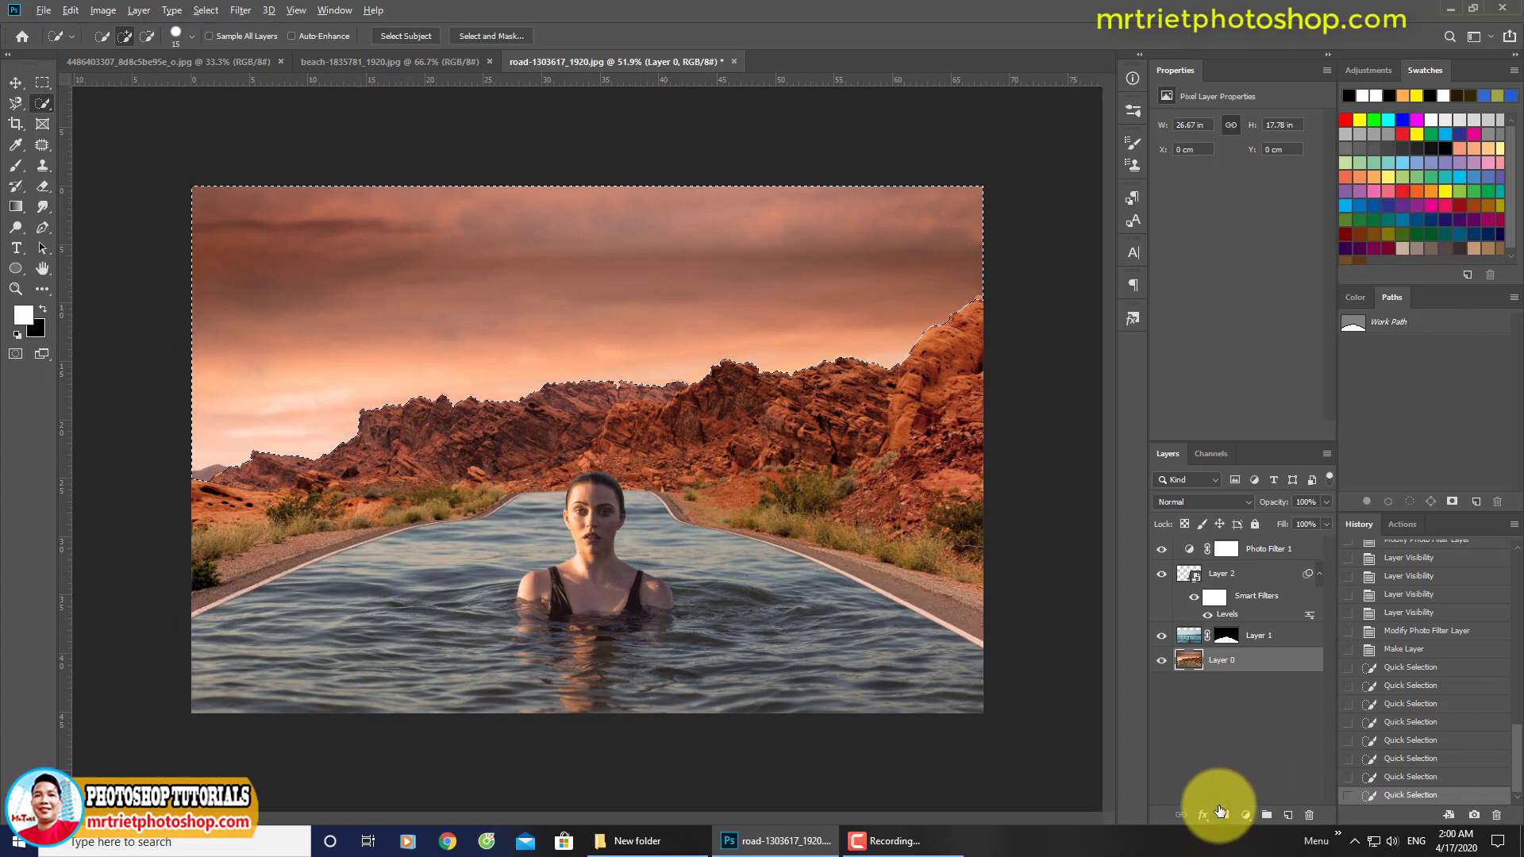
Feather the sky selection by 0.5 pixels and mask the selected sky out of Layer 0.
{"action": "key", "text": "shift+F6"}
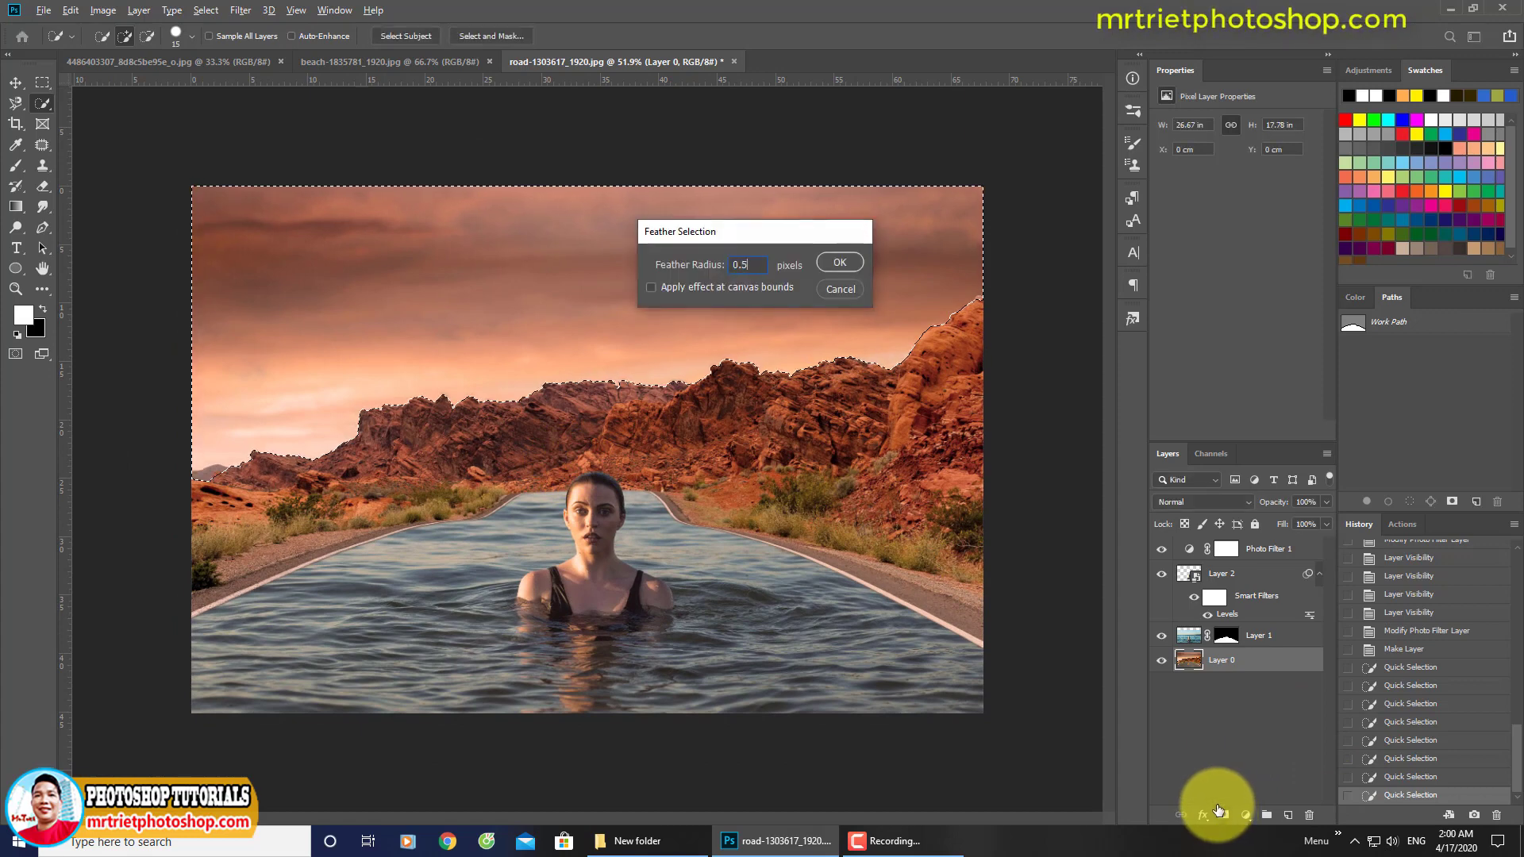
{"action": "key", "text": "Return"}
{"action": "left_click", "coordinate": [1223, 815]}
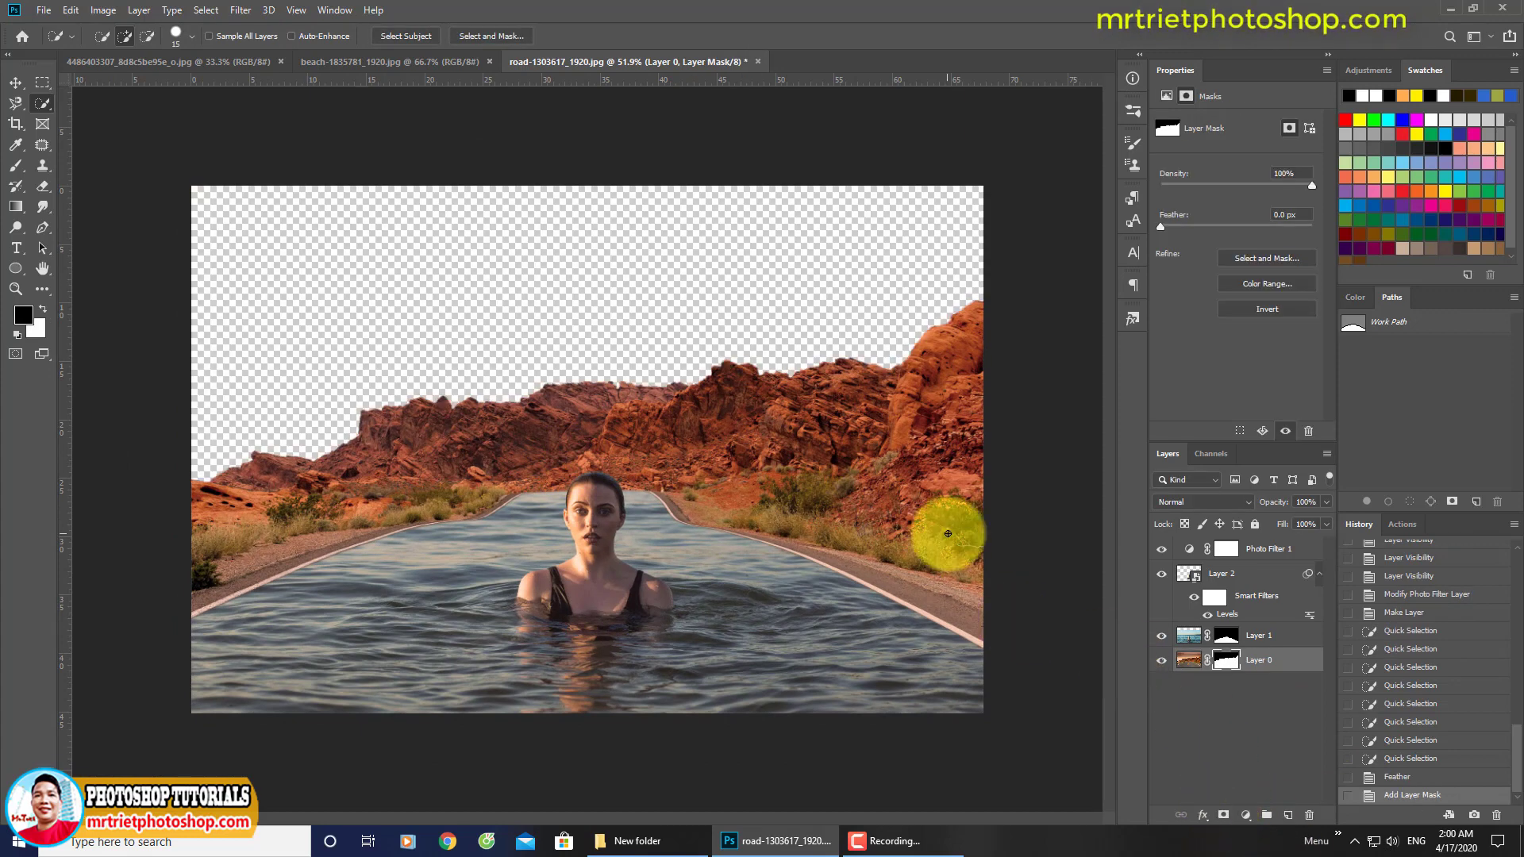
Copy a rectangular area of sky from the sunset field photo and paste it into the road composite above Layer 0.
{"action": "left_click", "coordinate": [176, 70]}
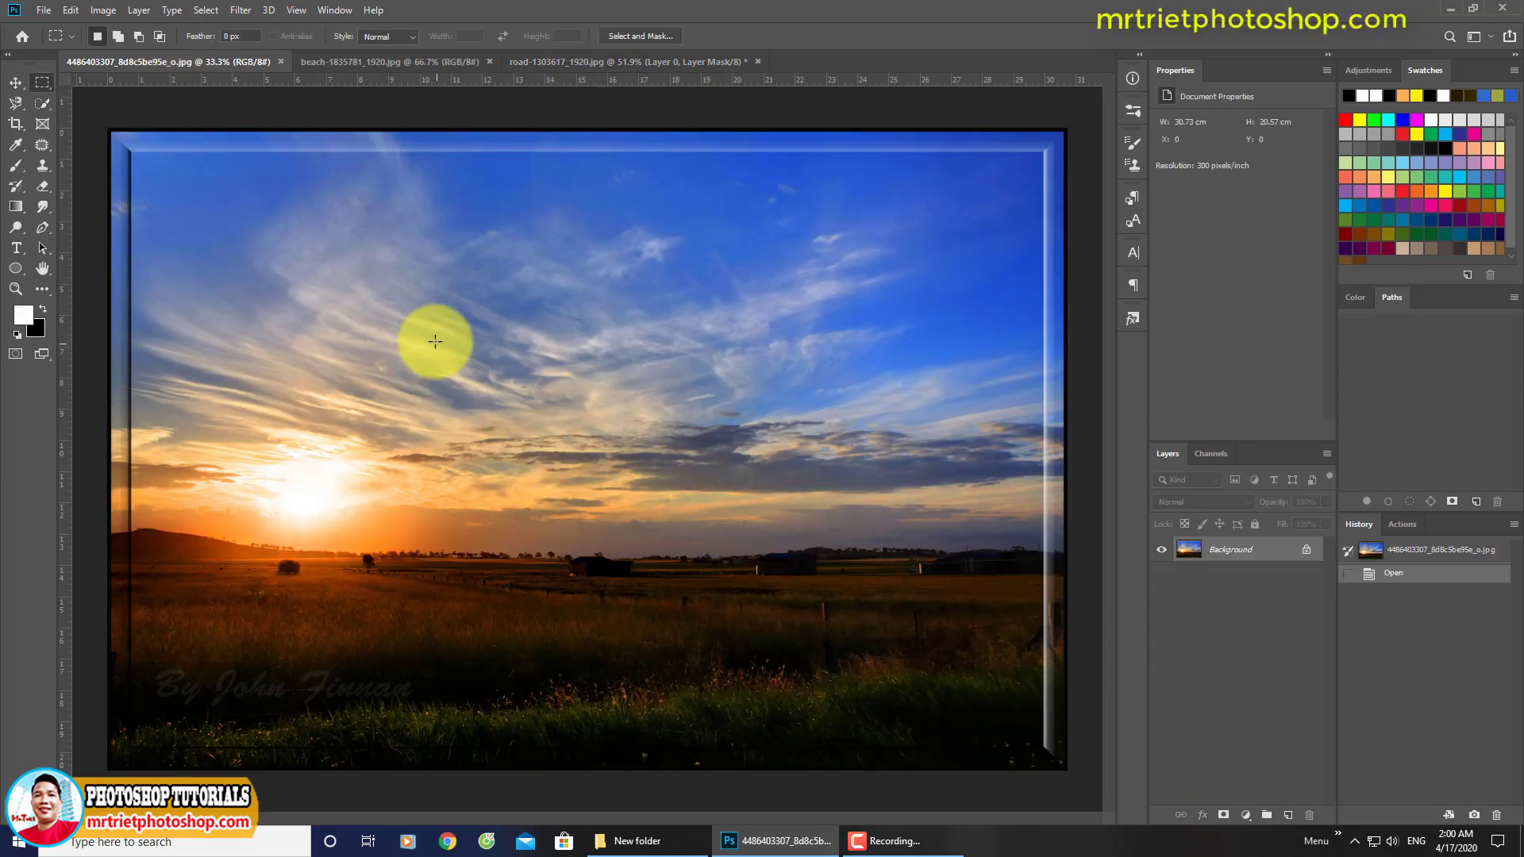
{"action": "key", "text": "m"}
{"action": "scroll", "coordinate": [433, 333], "scroll_direction": "down", "scroll_amount": 2}
{"action": "left_click_drag", "start_coordinate": [278, 246], "coordinate": [873, 484]}
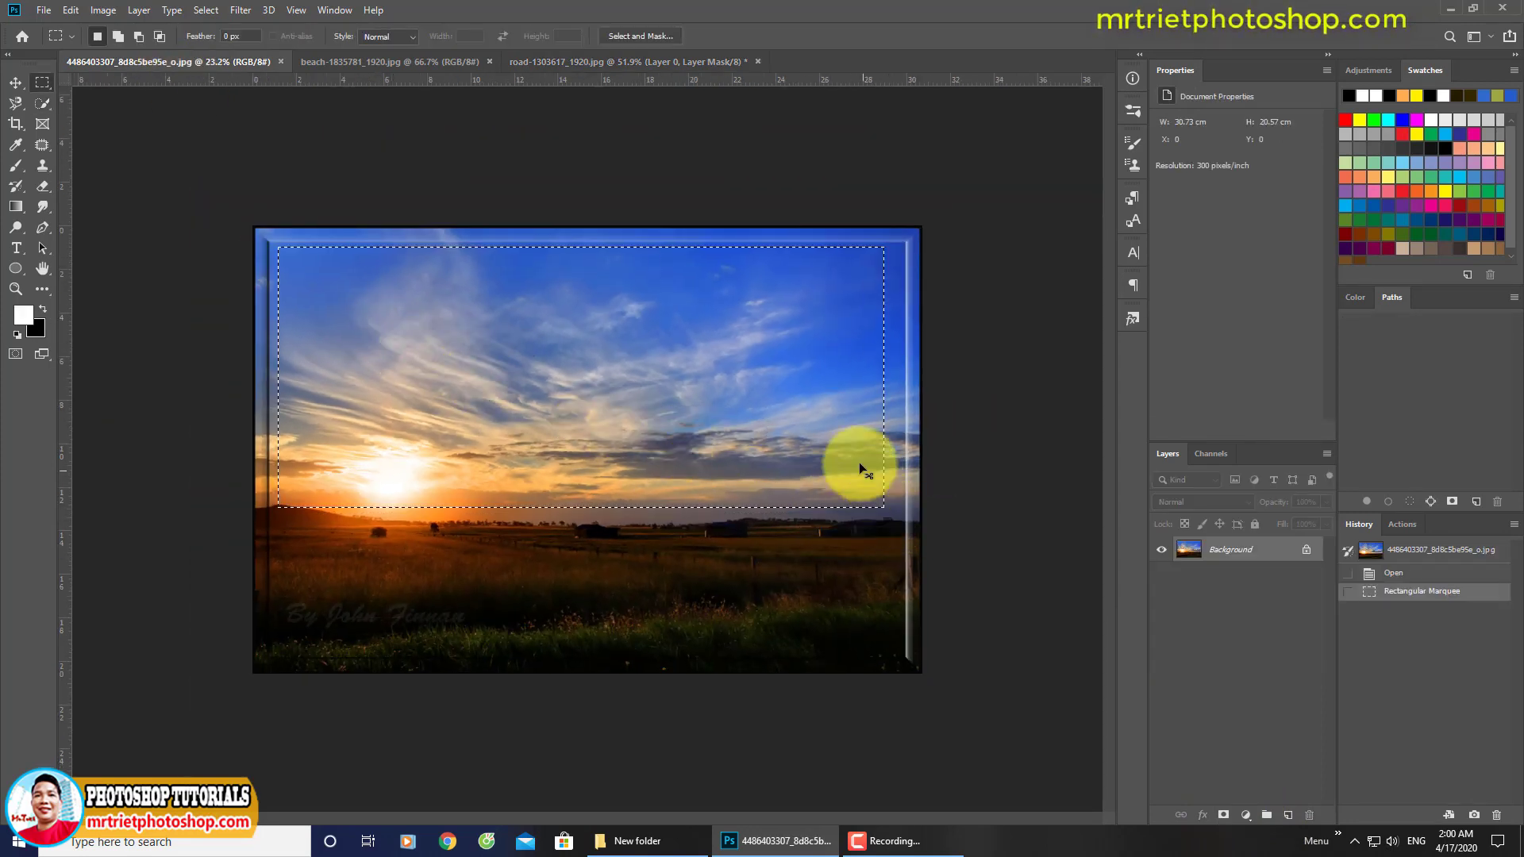
{"action": "left_click", "coordinate": [476, 62]}
{"action": "left_click", "coordinate": [573, 64]}
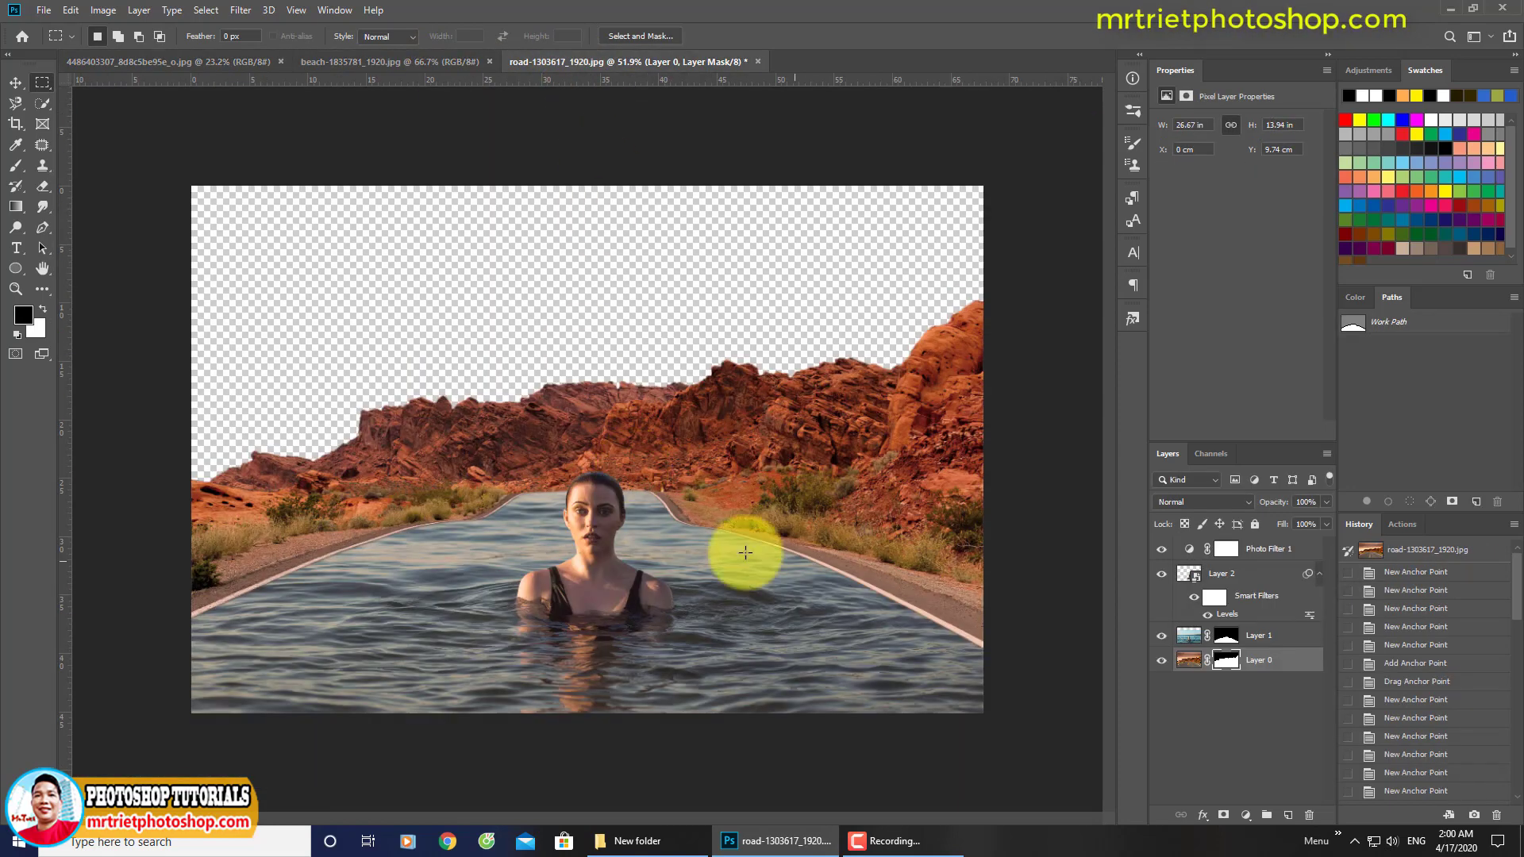
{"action": "key", "text": "ctrl+v"}
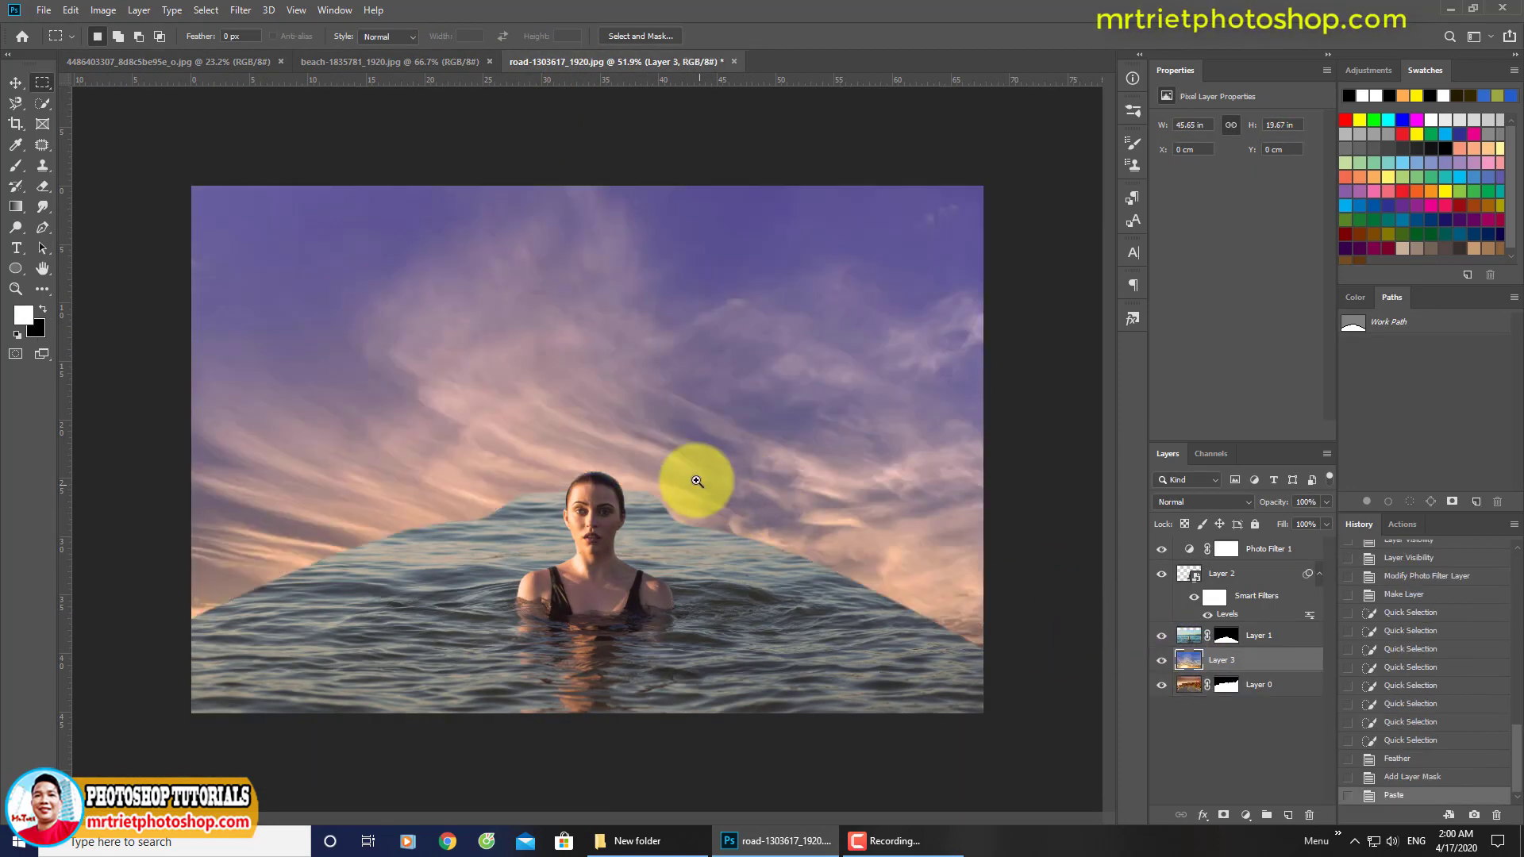
Reposition the pasted sky over the canvas and send it backward beneath the Layer 0 landscape.
{"action": "left_click_drag", "start_coordinate": [696, 481], "coordinate": [724, 442]}
{"action": "key", "text": "ctrl+t"}
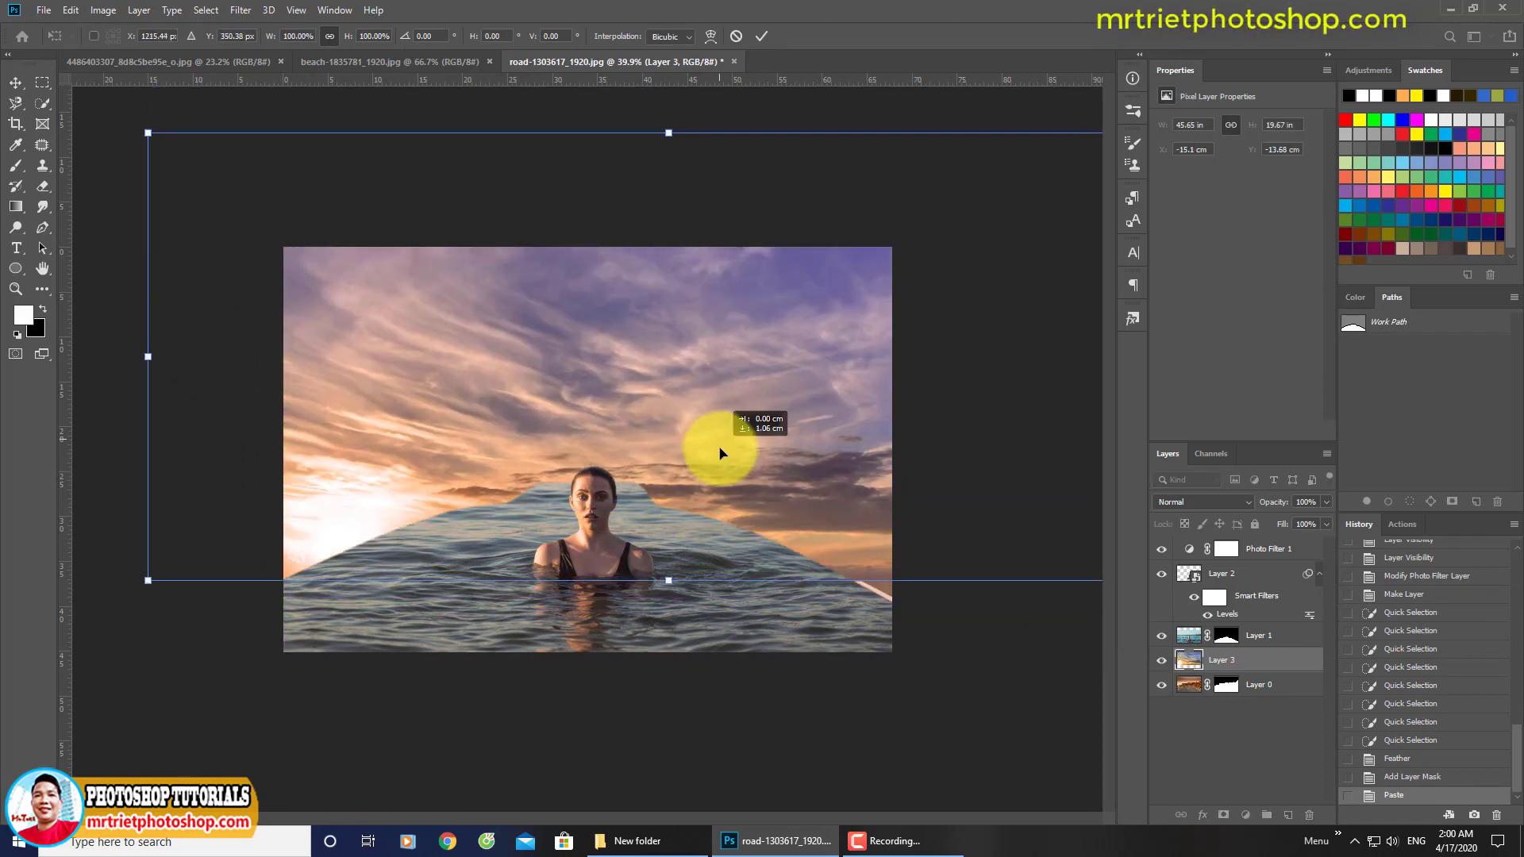
{"action": "key", "text": "Return"}
{"action": "key", "text": "ctrl+bracketleft"}
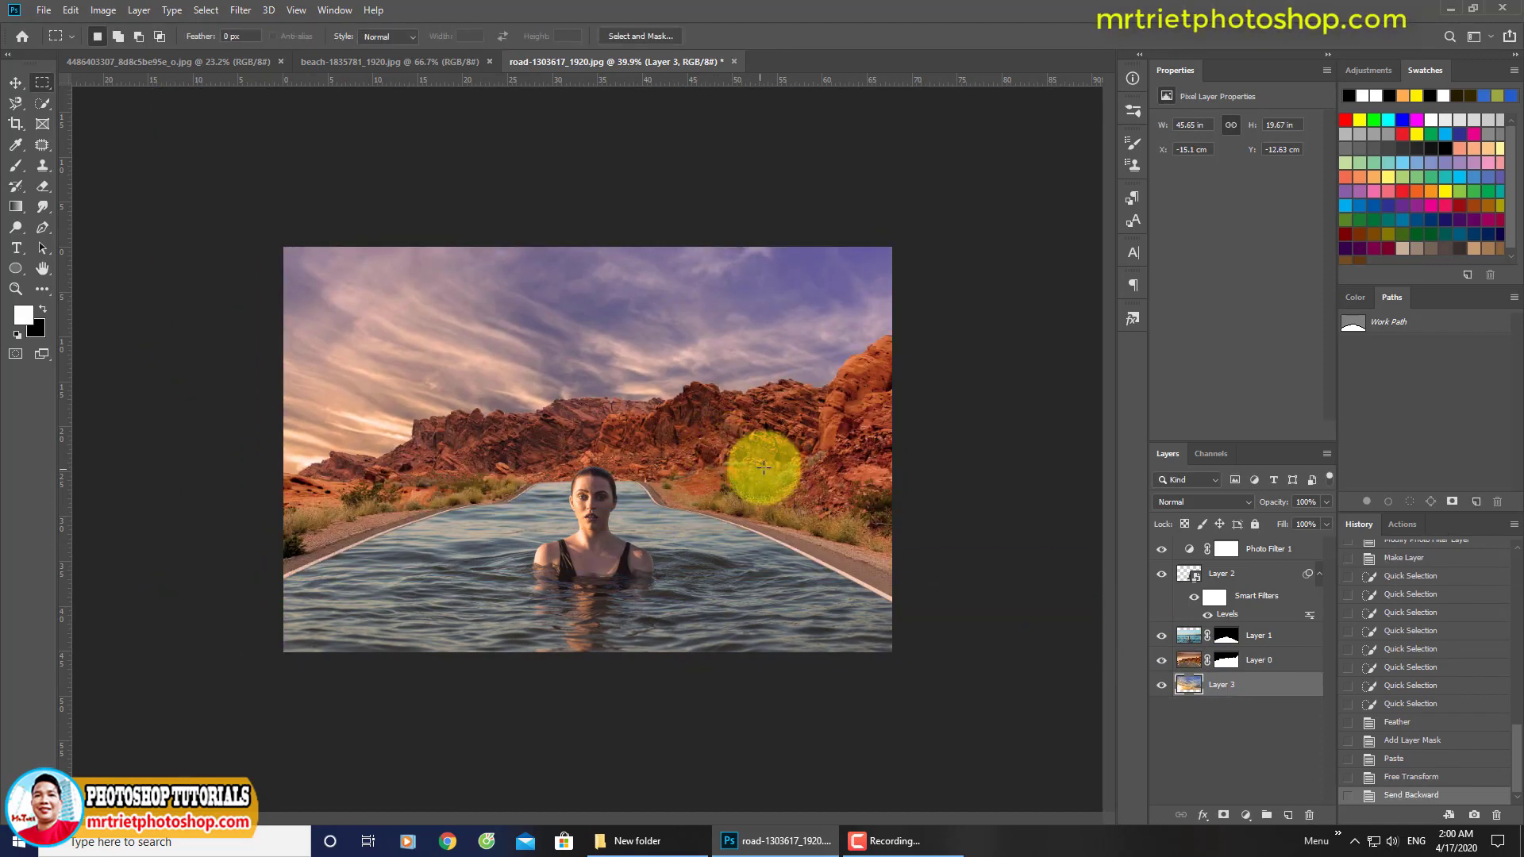
Scale the sky layer to about 65% and position it so it fills the area above the mountains, with the sun near the left ridge.
{"action": "key", "text": "ctrl+t"}
{"action": "left_click_drag", "start_coordinate": [767, 493], "coordinate": [665, 503]}
{"action": "left_click_drag", "start_coordinate": [150, 191], "coordinate": [377, 337]}
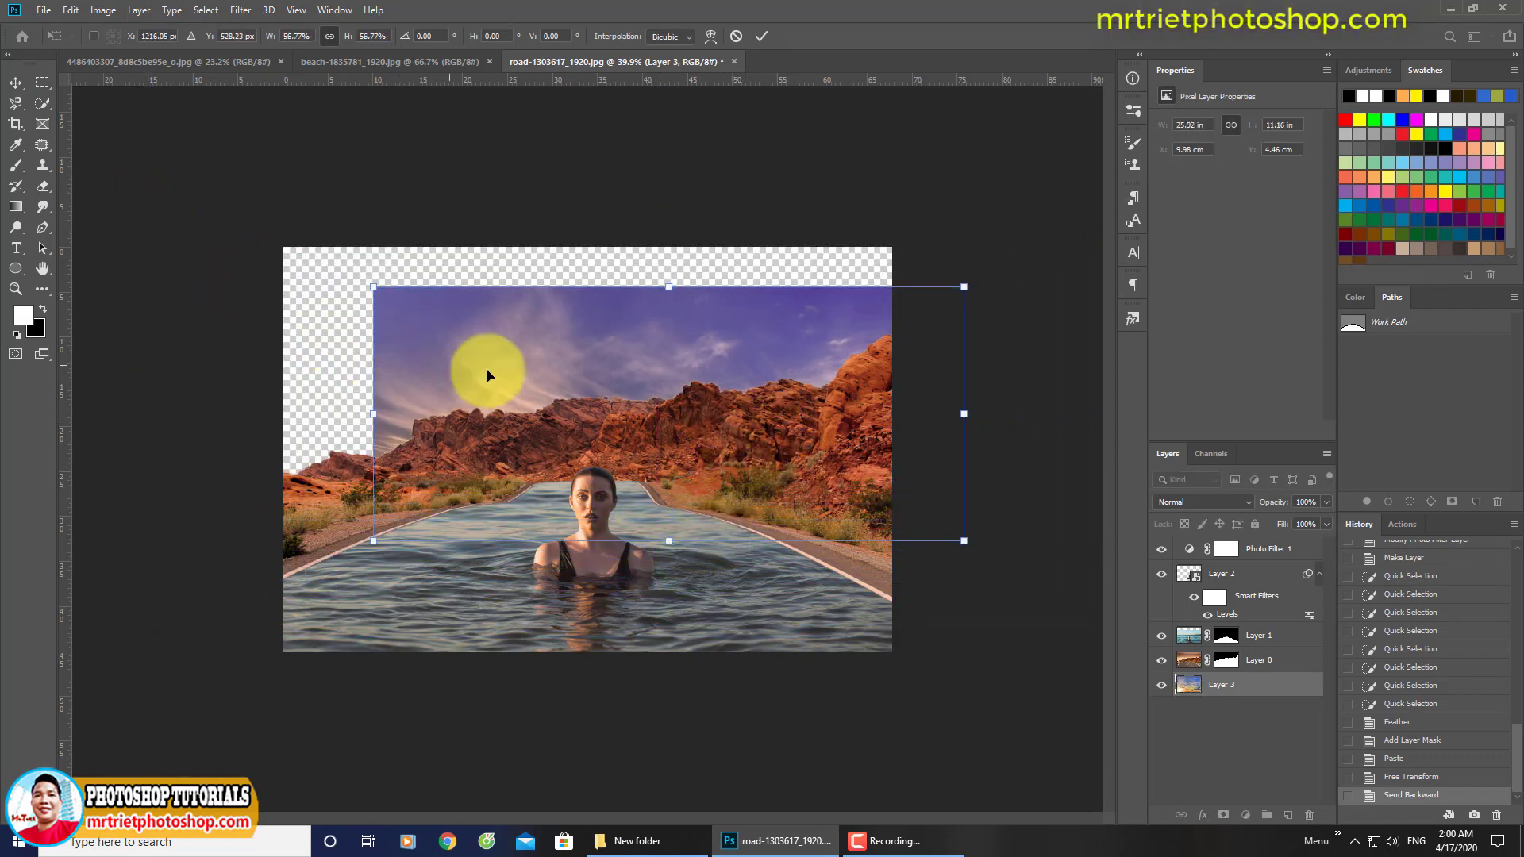
{"action": "left_click_drag", "start_coordinate": [487, 374], "coordinate": [439, 371]}
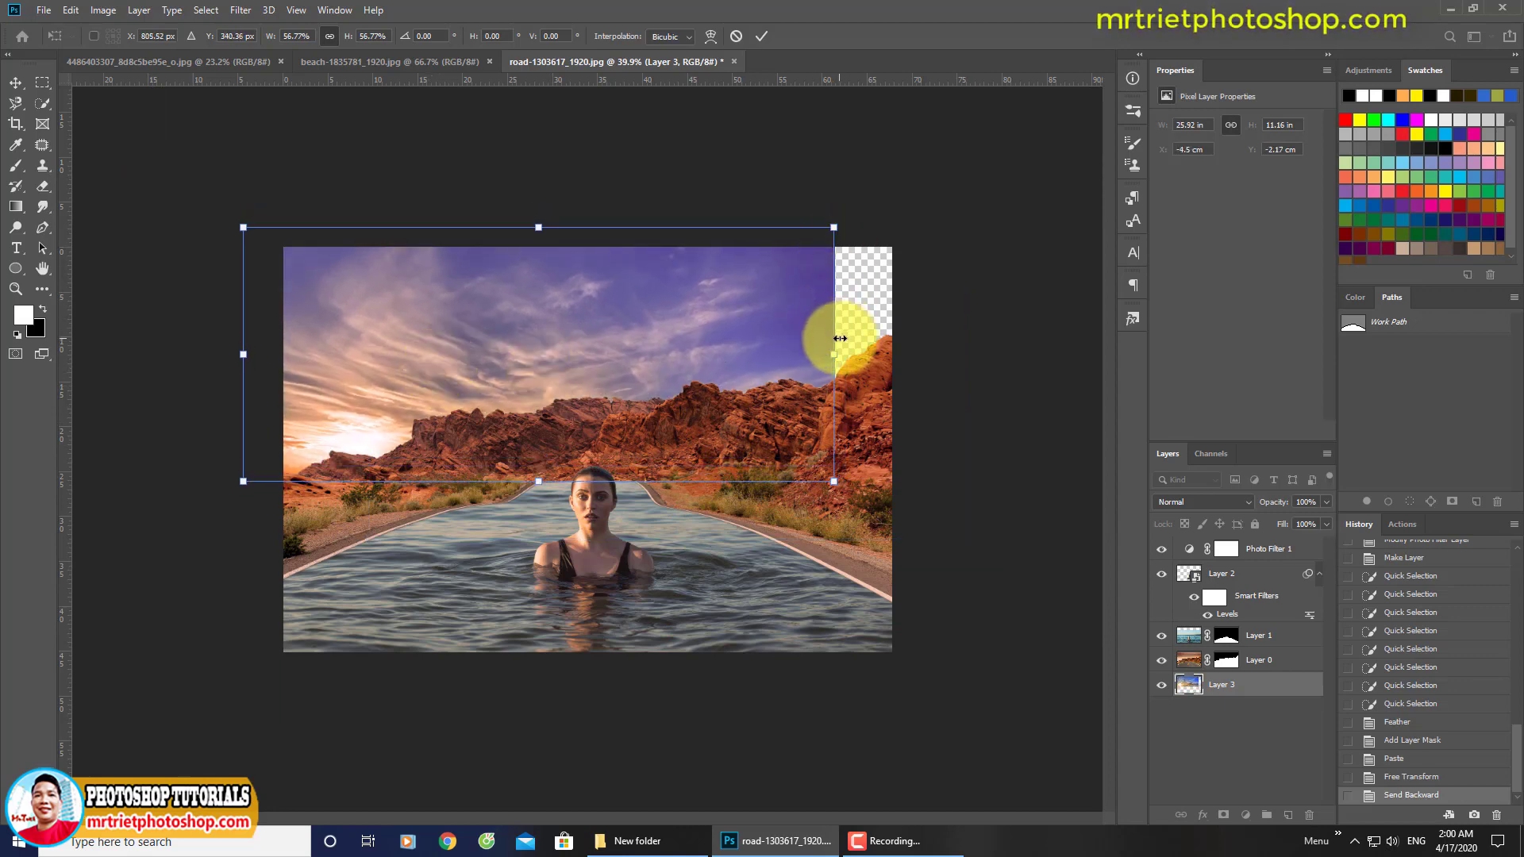
{"action": "left_click_drag", "start_coordinate": [837, 350], "coordinate": [929, 341]}
{"action": "left_click_drag", "start_coordinate": [745, 314], "coordinate": [739, 314]}
{"action": "left_click_drag", "start_coordinate": [636, 233], "coordinate": [589, 61]}
{"action": "key", "text": "ctrl+minus"}
{"action": "key", "text": "Return"}
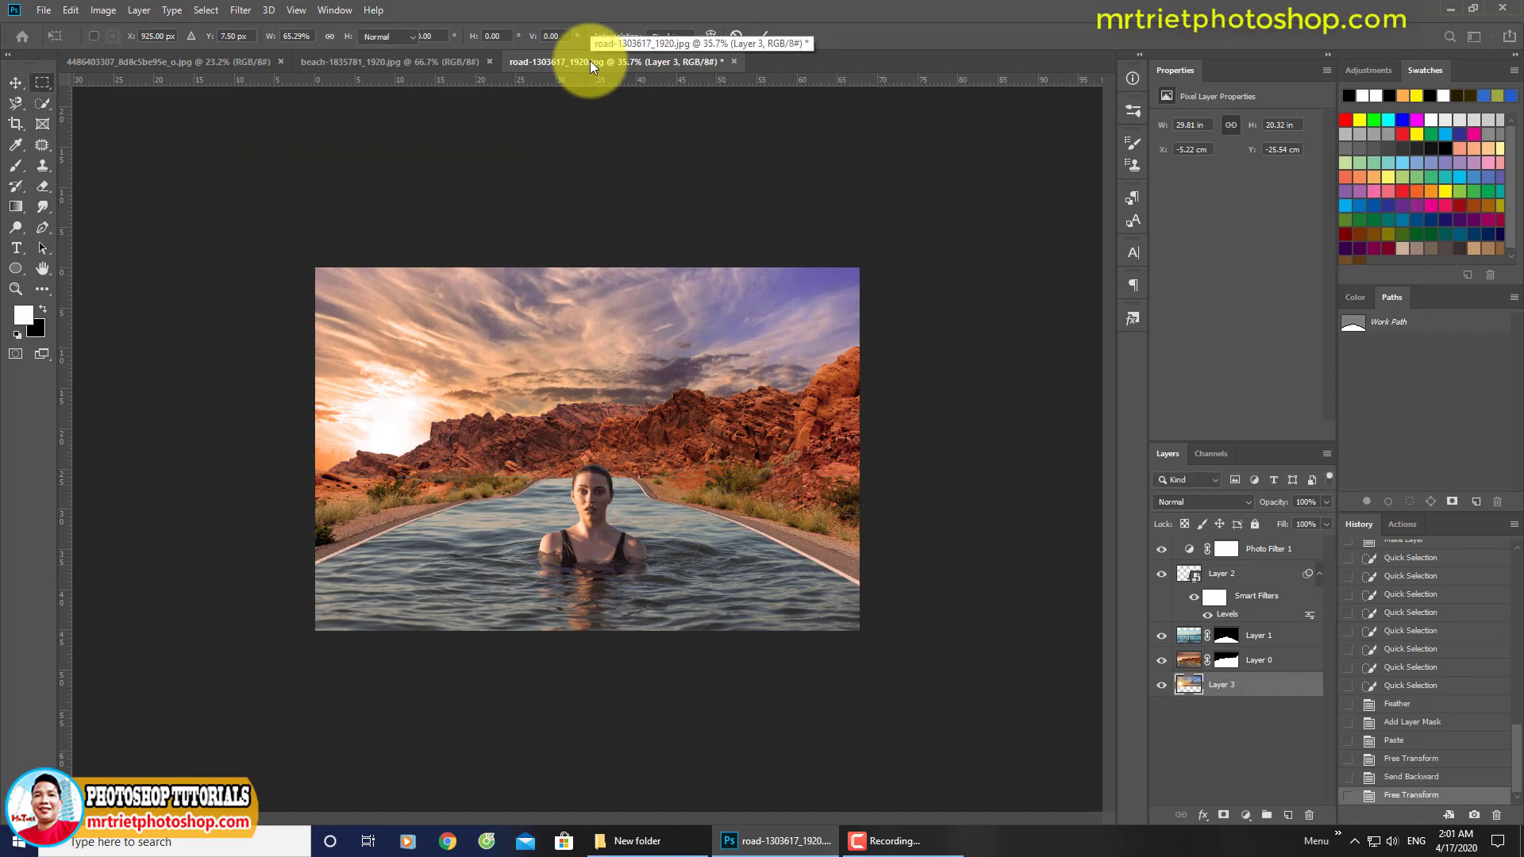
Convert the sky layer to a smart object and boost its saturation with a Hue/Saturation adjustment.
{"action": "key", "text": "ctrl+0"}
{"action": "scroll", "coordinate": [714, 314], "scroll_direction": "down", "scroll_amount": 2}
{"action": "key", "text": "j"}
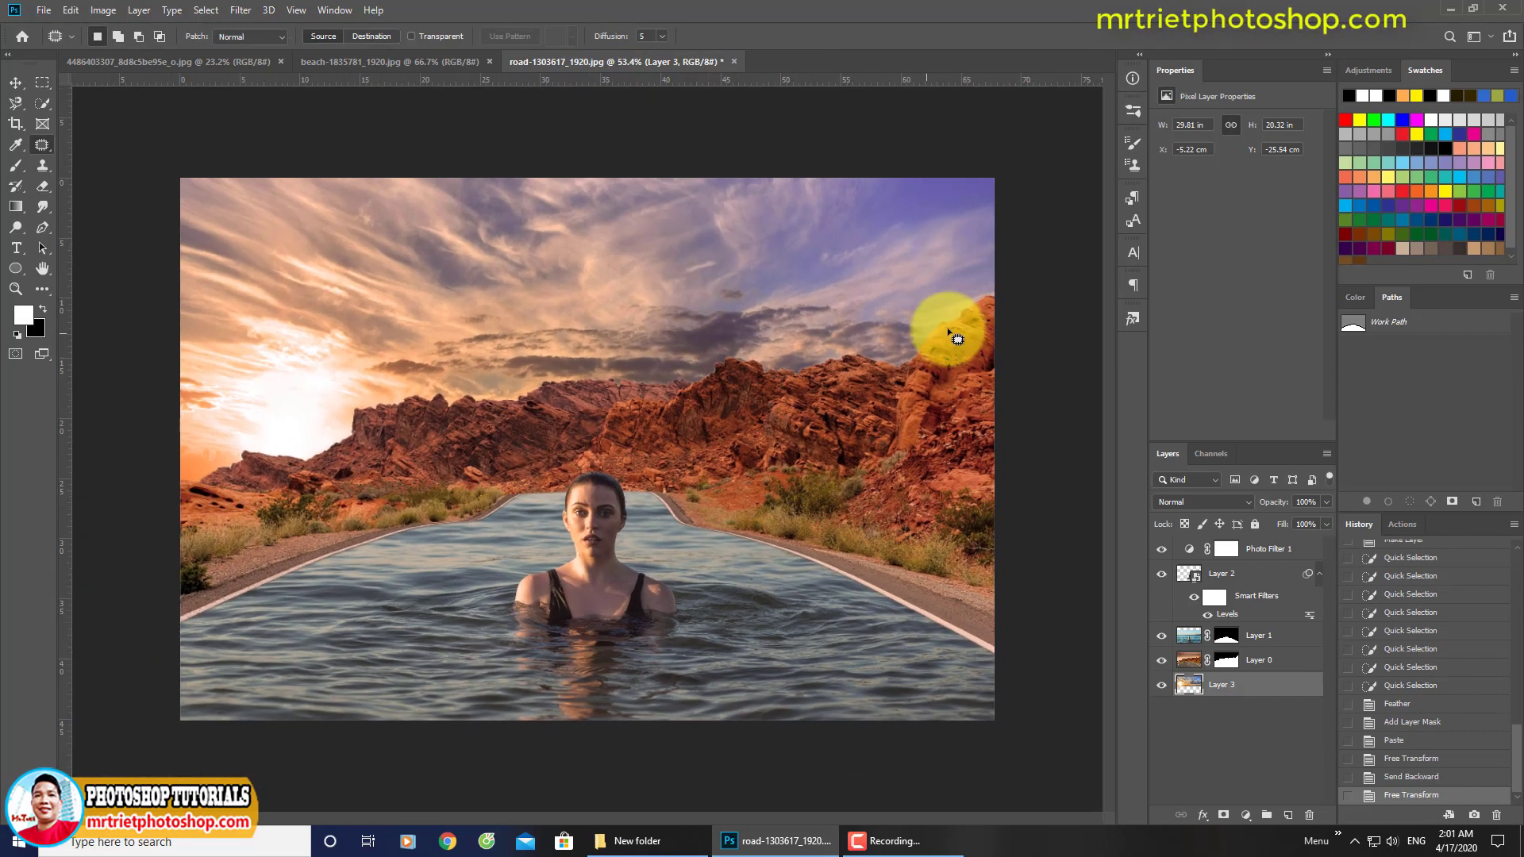
{"action": "right_click", "coordinate": [1258, 686]}
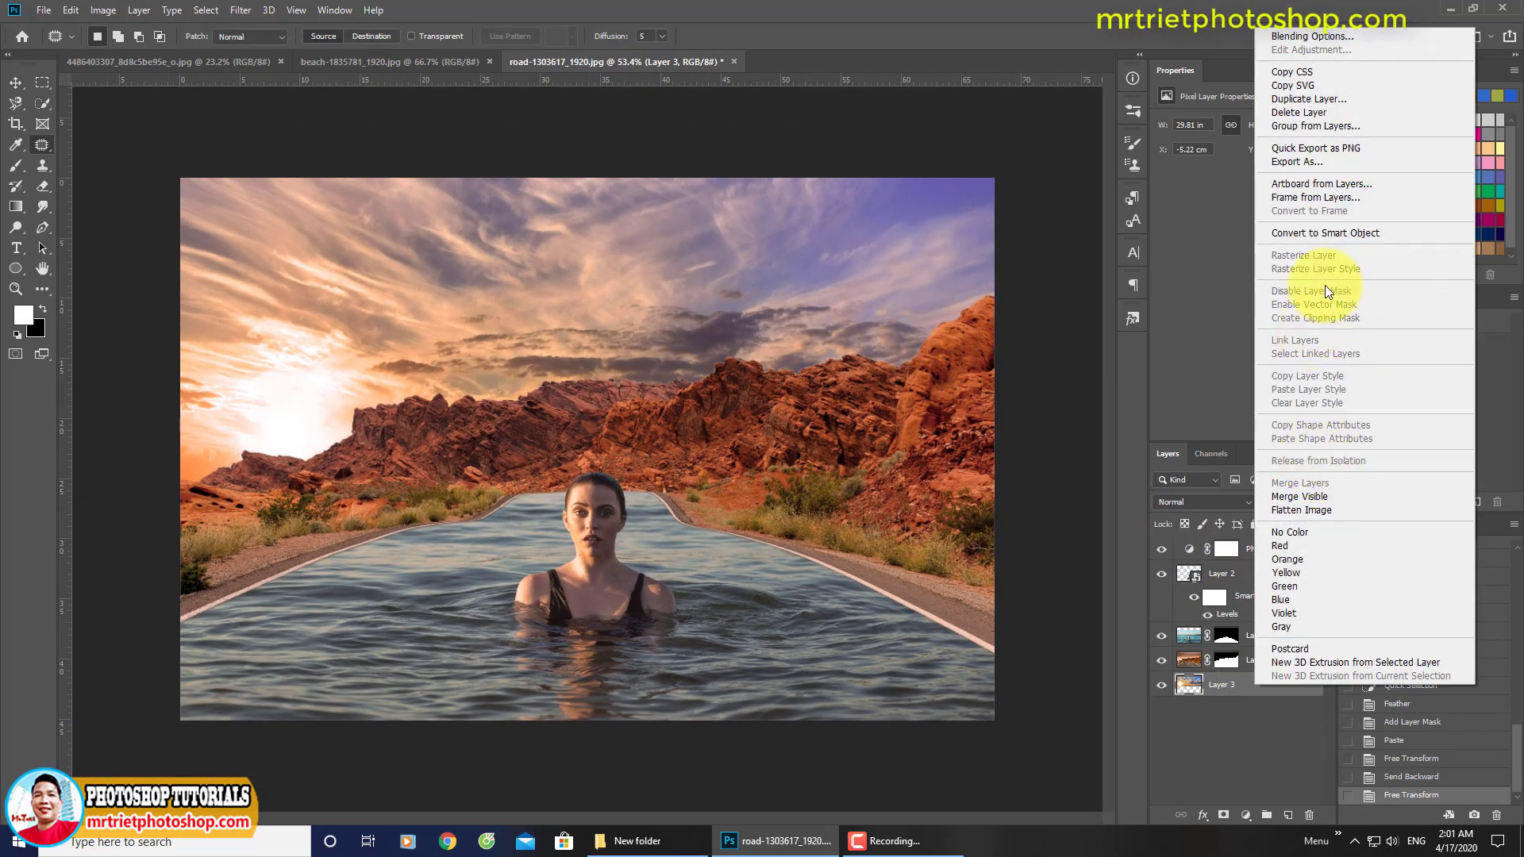
{"action": "left_click", "coordinate": [1336, 231]}
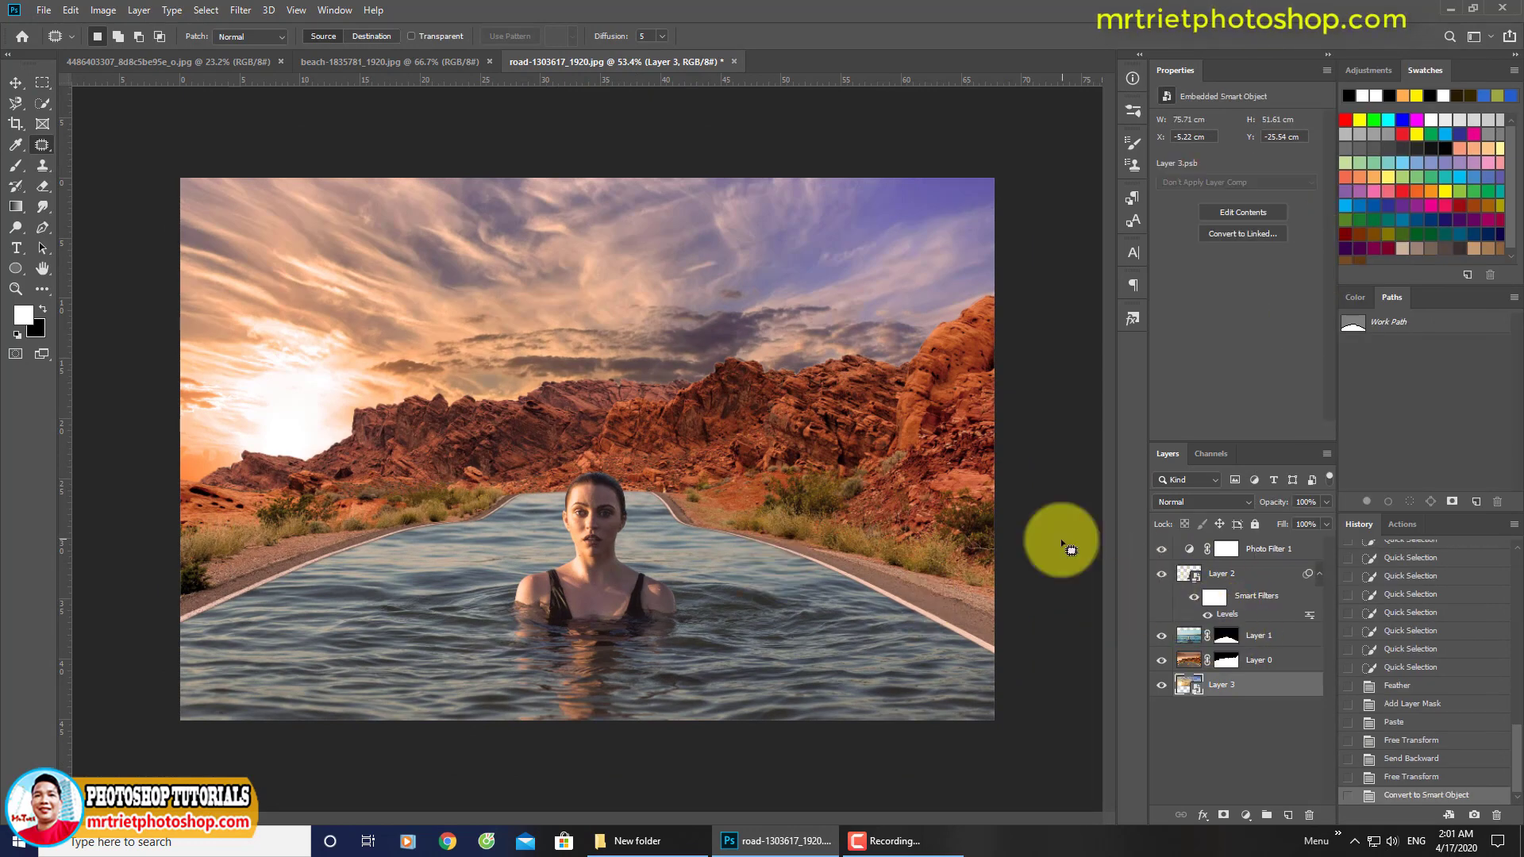
{"action": "key", "text": "ctrl+u"}
{"action": "left_click_drag", "start_coordinate": [1094, 302], "coordinate": [1126, 293]}
{"action": "key", "text": "Return"}
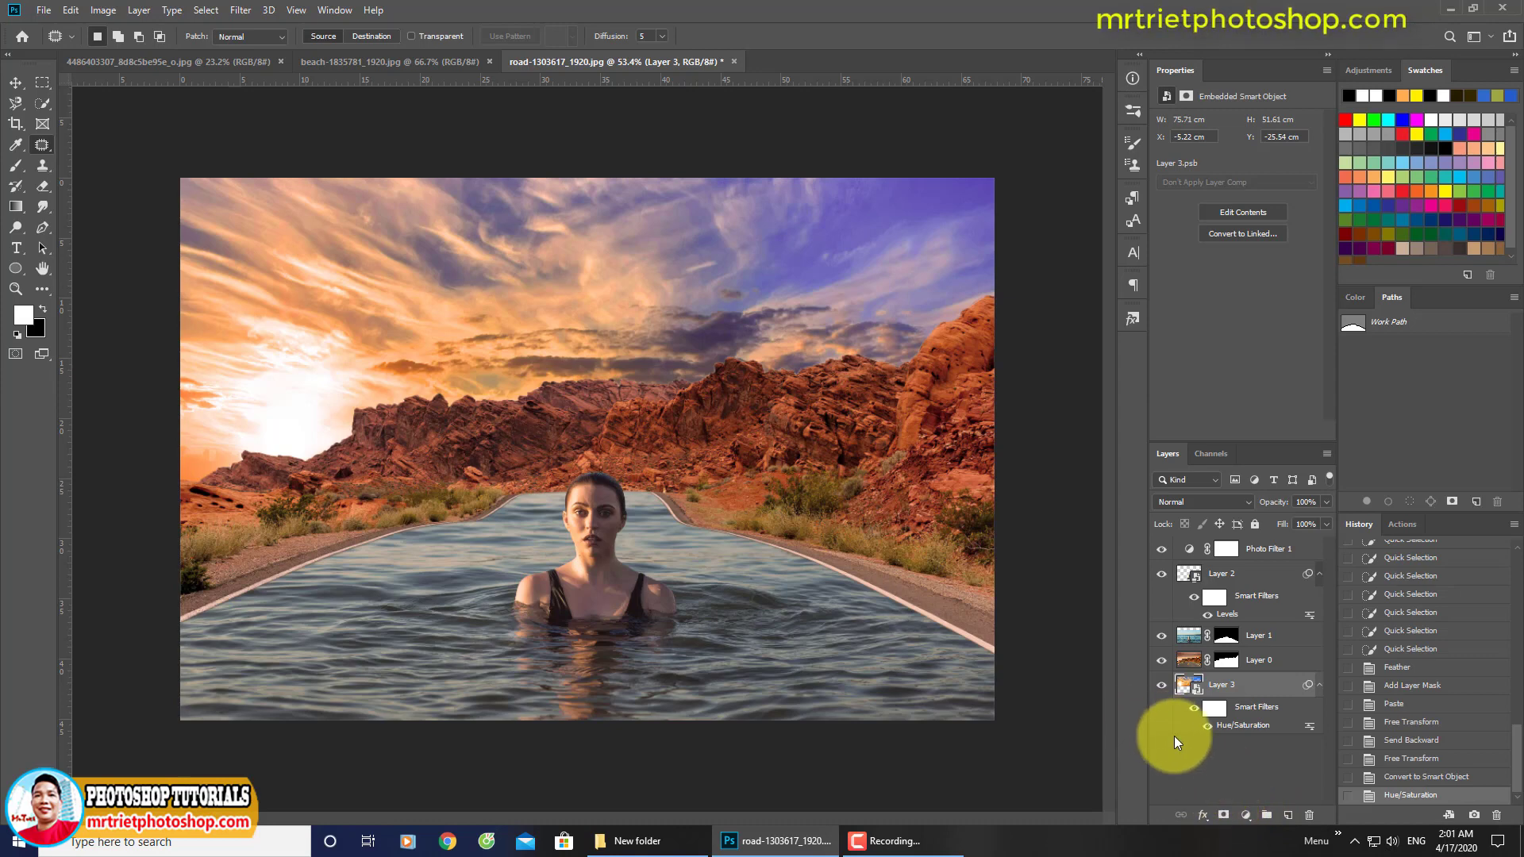
Add a Selective Color adjustment above the sky and set its Yellows to cyan +9% and magenta +3%, with increased yellow.
{"action": "left_click", "coordinate": [1246, 815]}
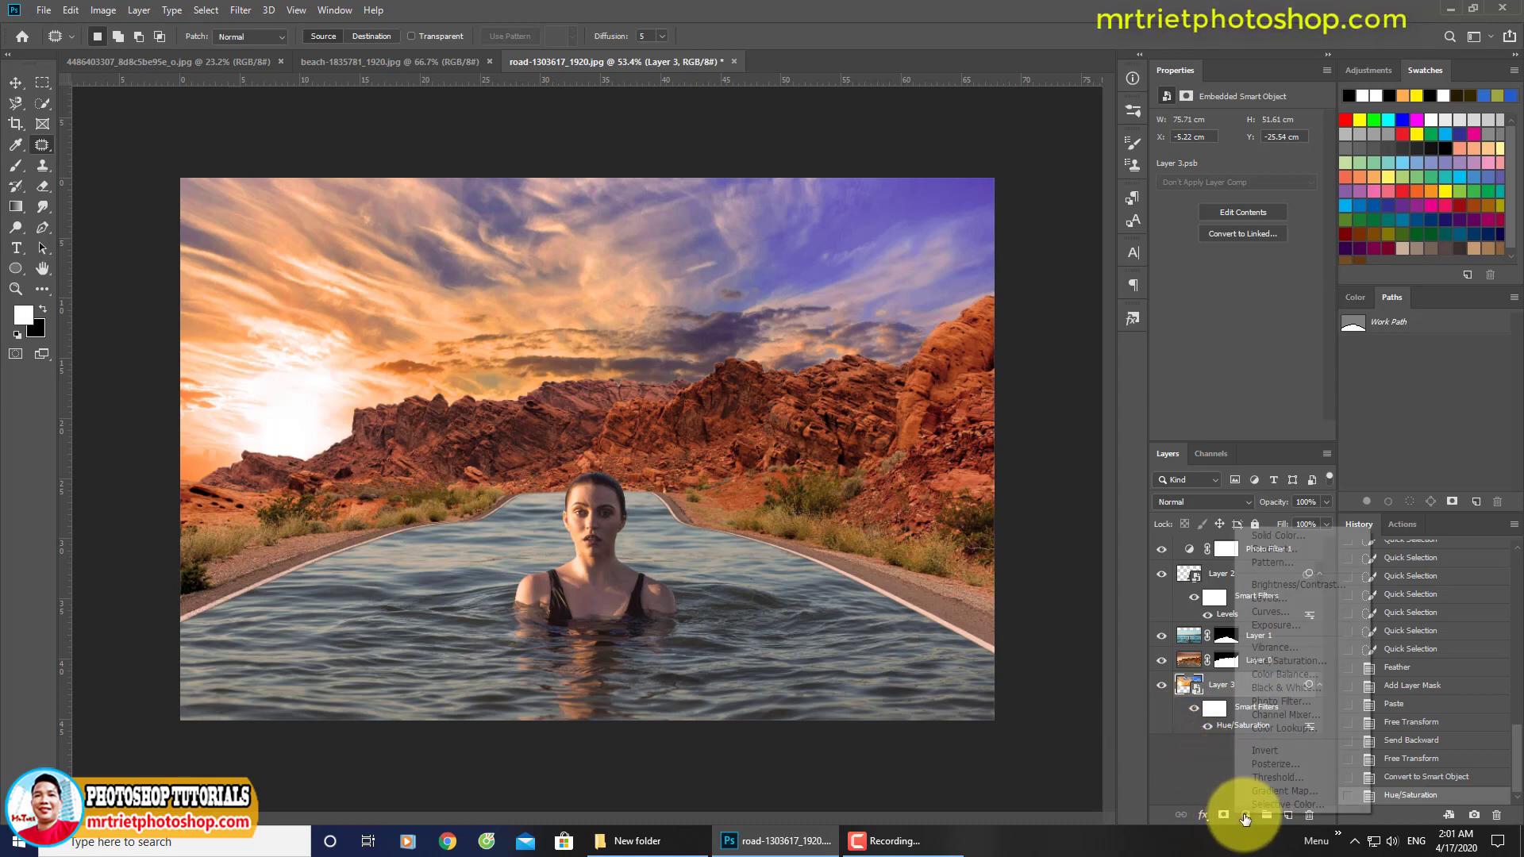
{"action": "left_click", "coordinate": [1279, 805]}
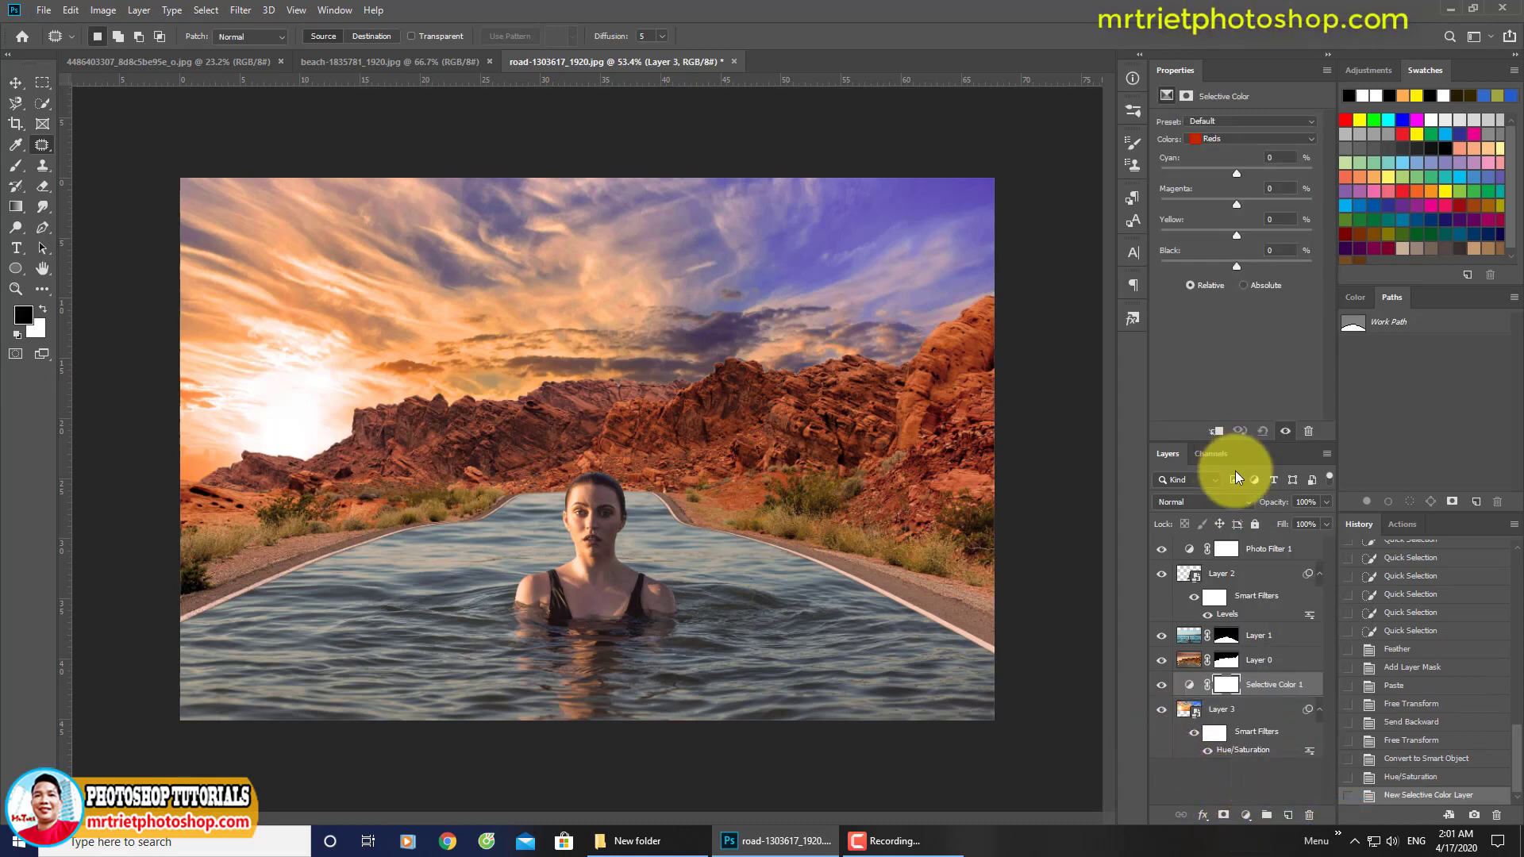
{"action": "left_click", "coordinate": [1210, 143]}
{"action": "left_click", "coordinate": [1218, 155]}
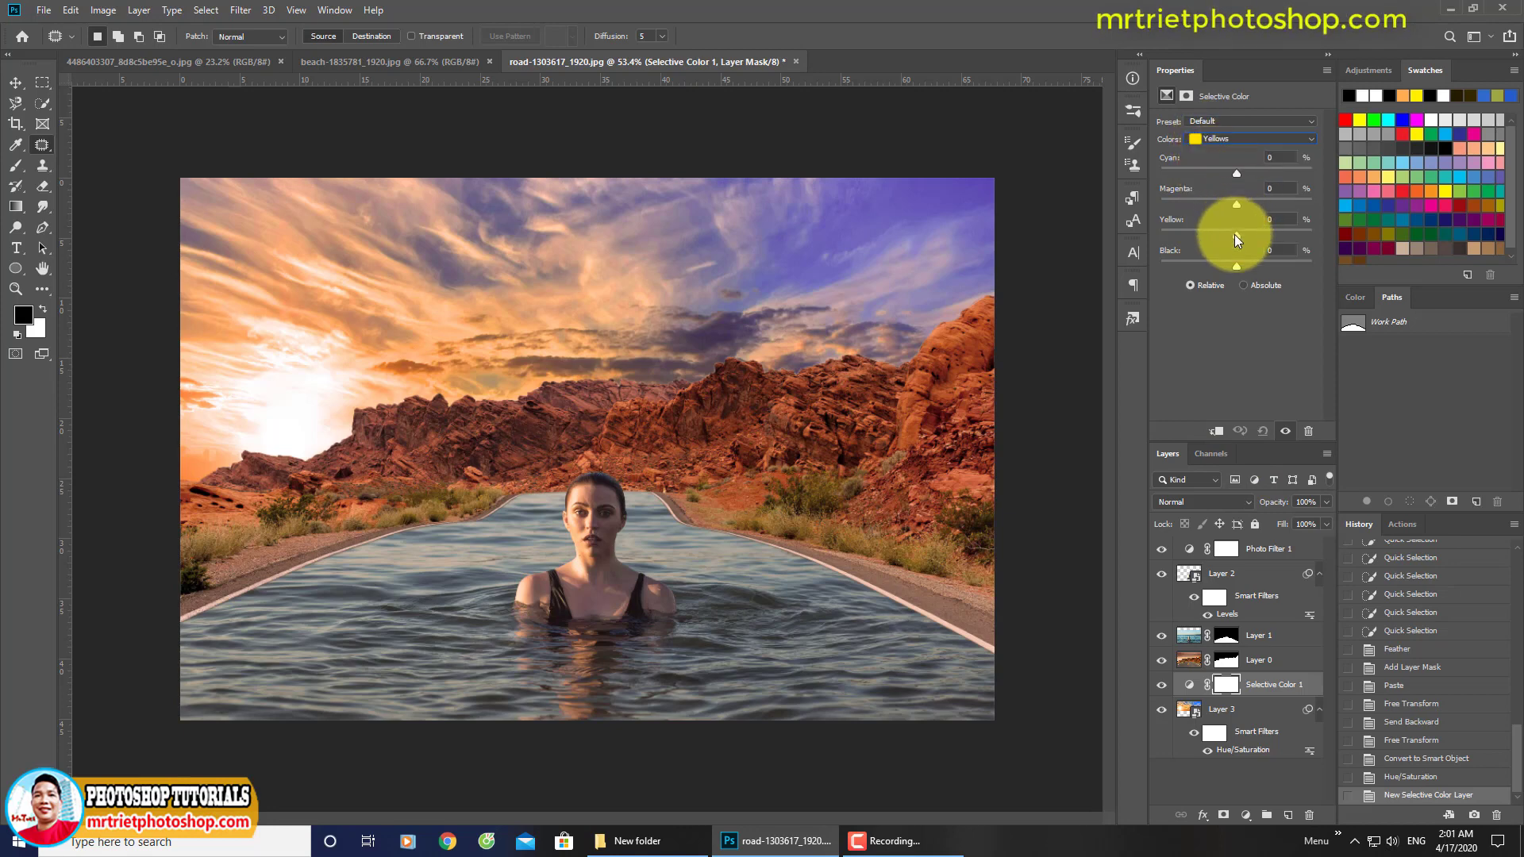
{"action": "left_click_drag", "start_coordinate": [1265, 230], "coordinate": [1265, 231]}
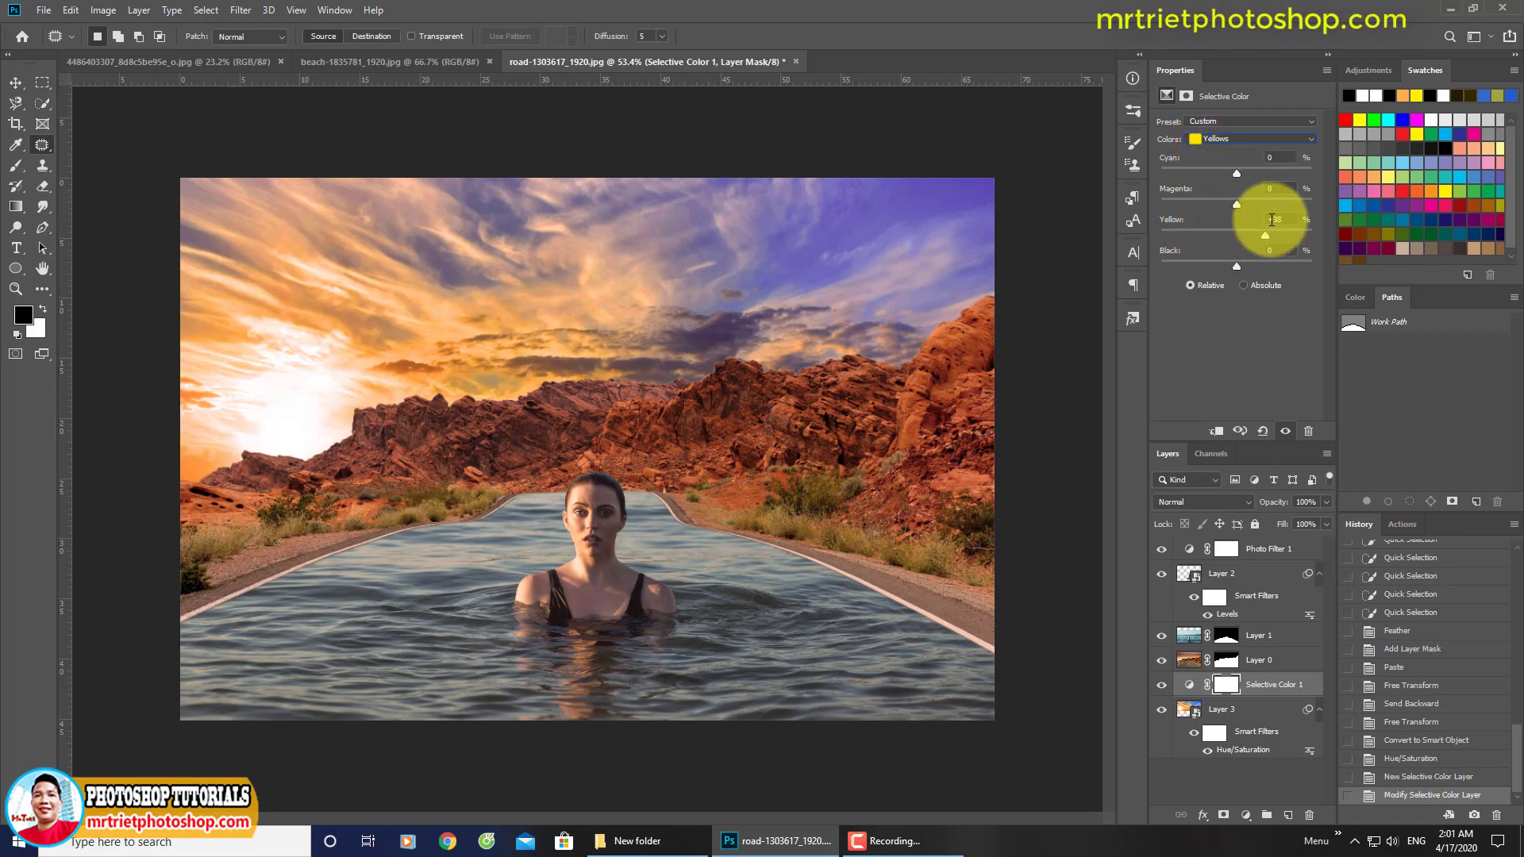
{"action": "left_click", "coordinate": [1240, 174]}
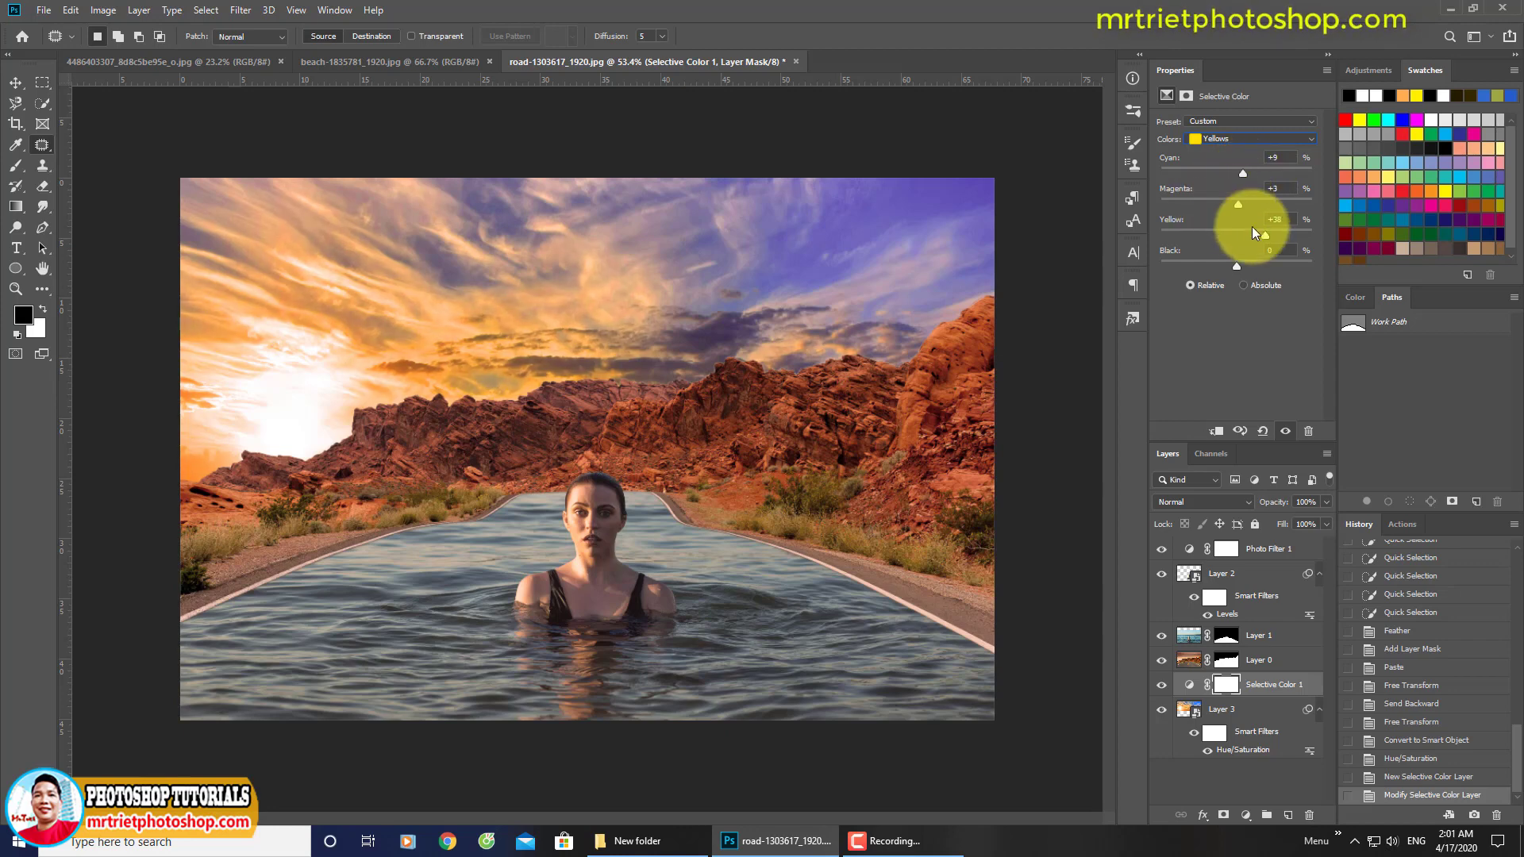
Set the Selective Color Blues to cyan +27%, magenta -2%, yellow -18% and black -20%, and clip the adjustment to the sky layer.
{"action": "left_click", "coordinate": [1246, 140]}
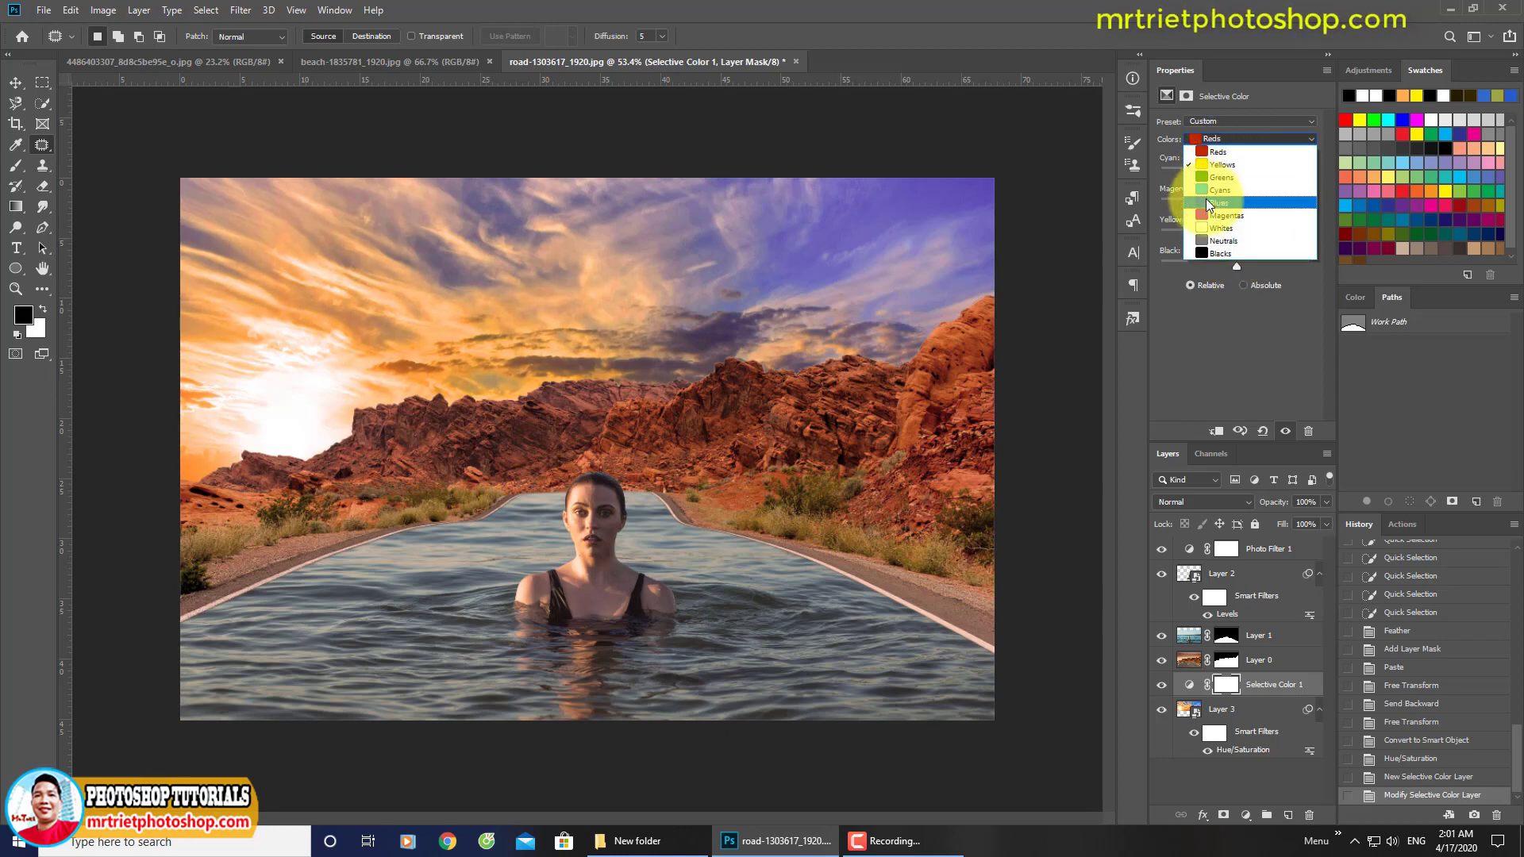
{"action": "left_click", "coordinate": [1209, 203]}
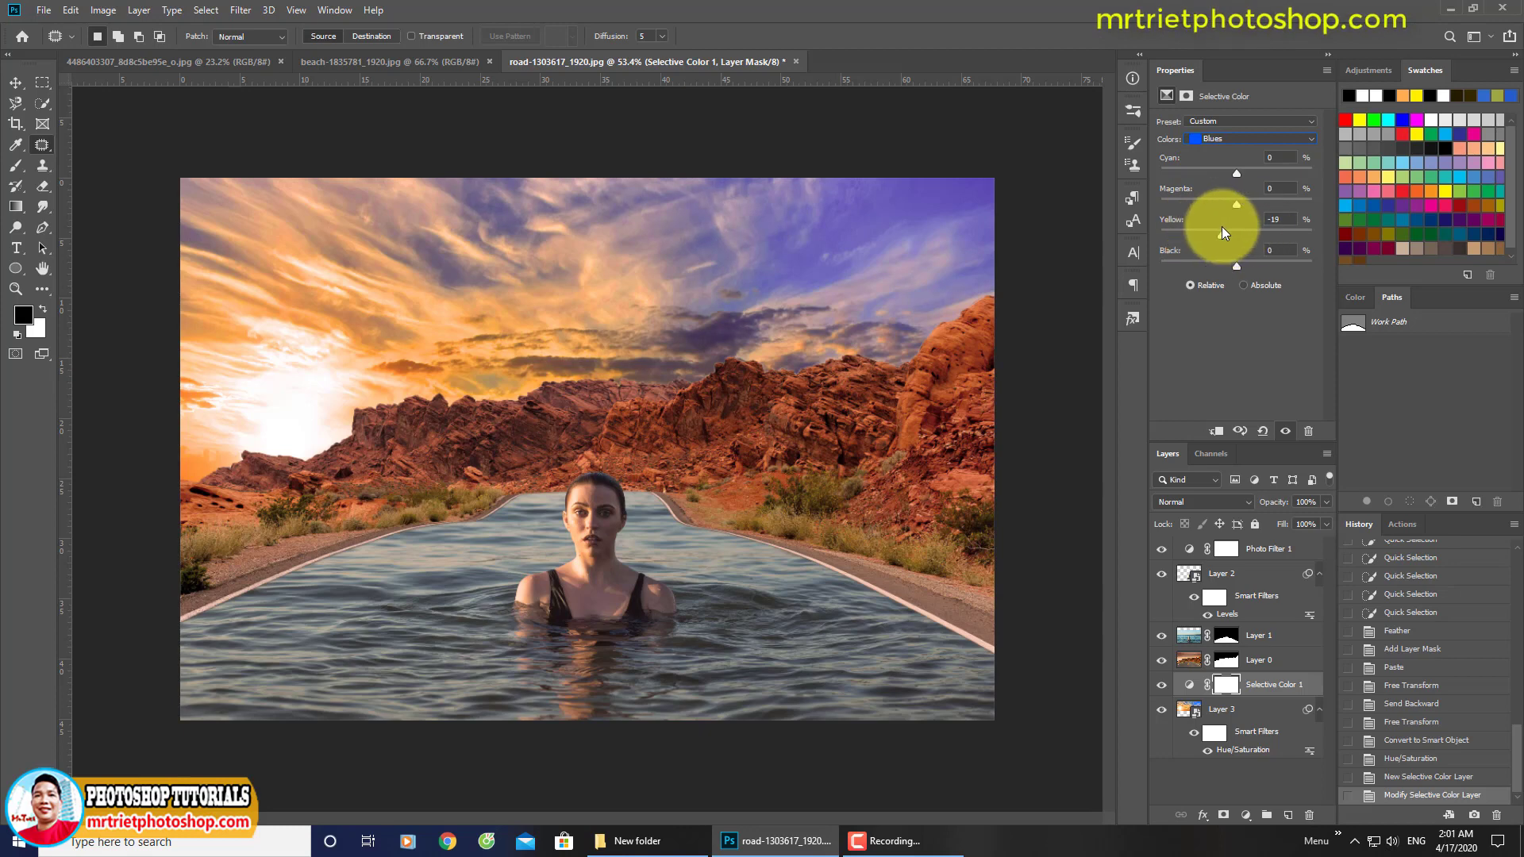
{"action": "mouse_move", "coordinate": [1237, 204]}
{"action": "left_mouse_down"}
{"action": "mouse_move", "coordinate": [1216, 204]}
{"action": "mouse_move", "coordinate": [1270, 204]}
{"action": "mouse_move", "coordinate": [1235, 200]}
{"action": "left_mouse_up"}
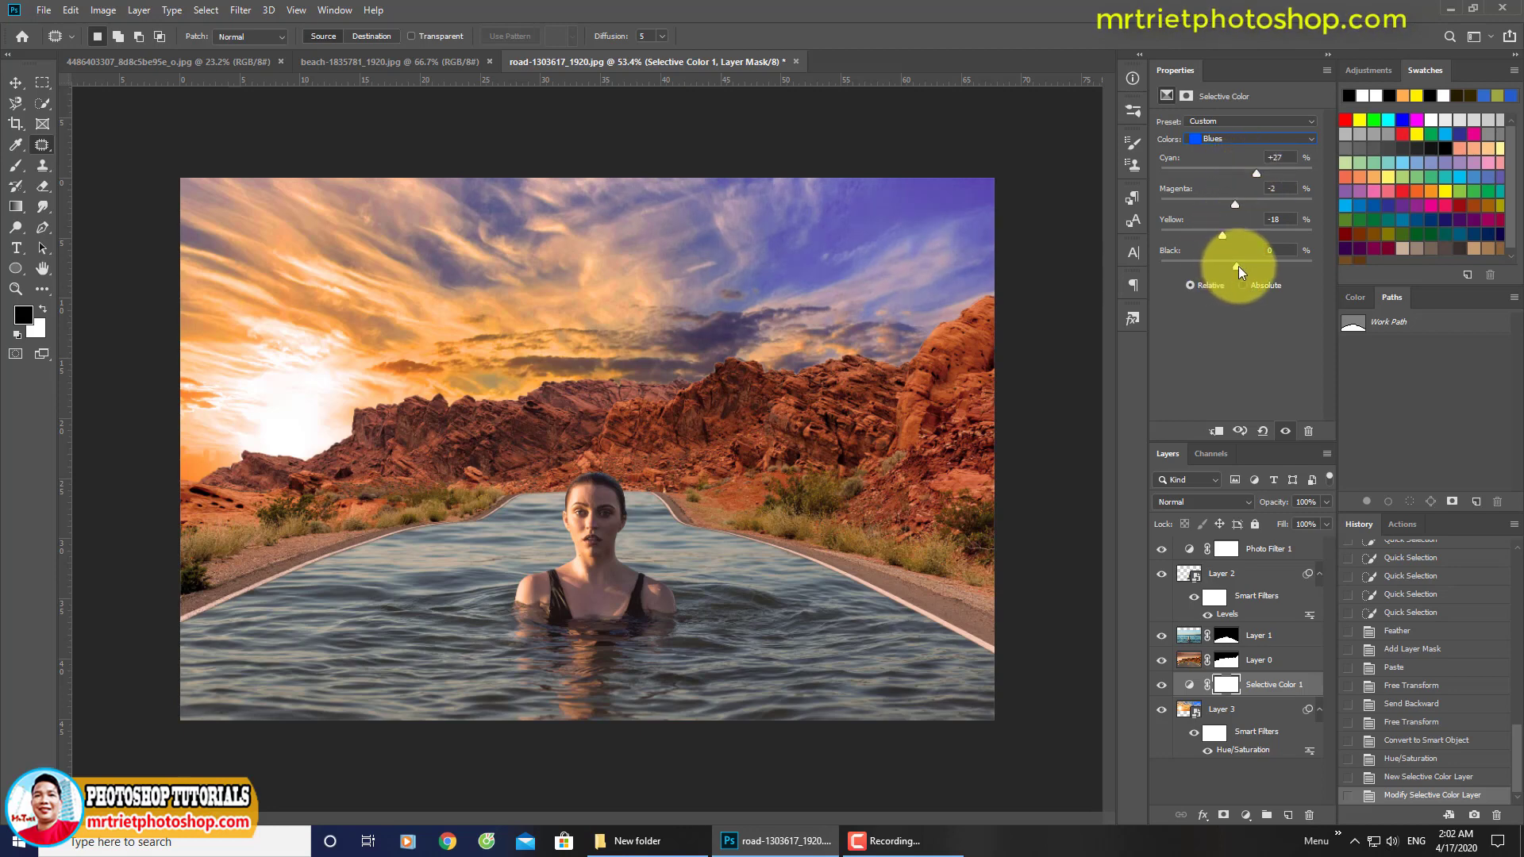
{"action": "mouse_move", "coordinate": [1238, 265]}
{"action": "left_mouse_down"}
{"action": "mouse_move", "coordinate": [1255, 264]}
{"action": "mouse_move", "coordinate": [1218, 265]}
{"action": "left_mouse_up"}
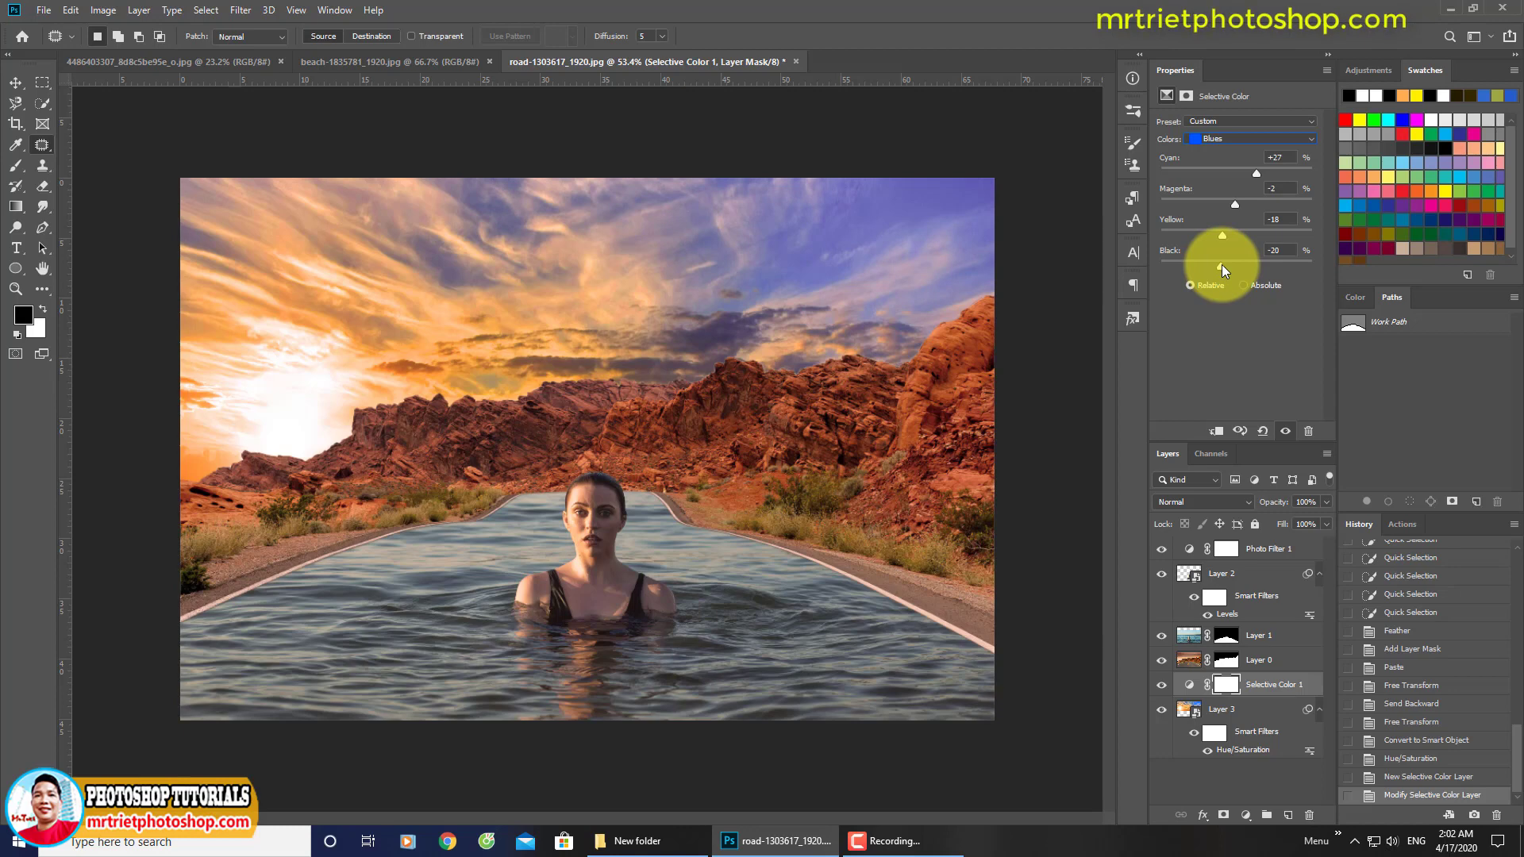
{"action": "right_click", "coordinate": [1262, 690]}
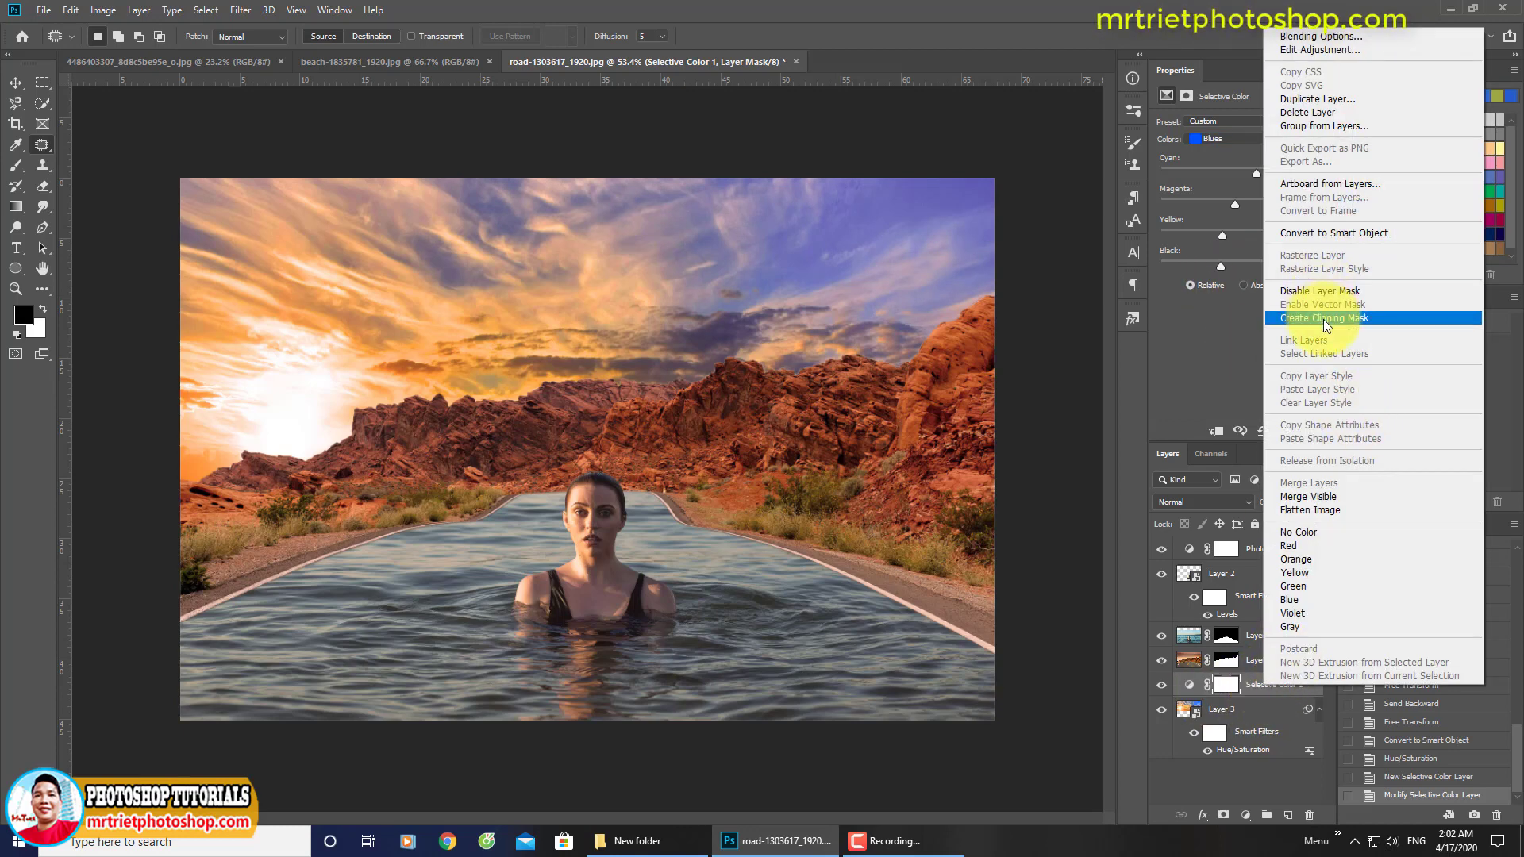
{"action": "left_click", "coordinate": [1323, 319]}
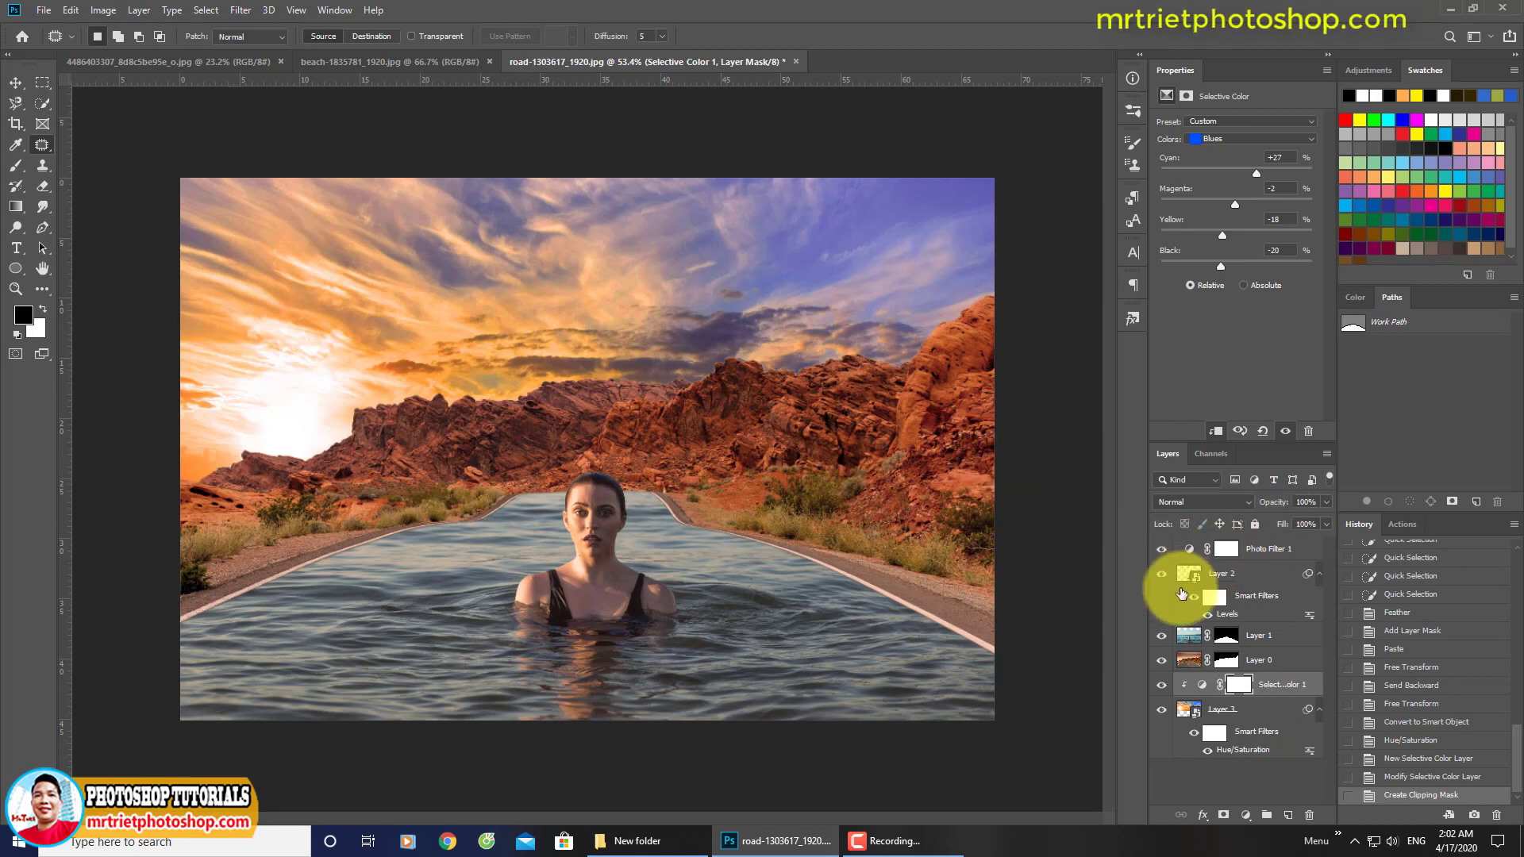
Compare the composite with the Layer 0 landscape hidden and shown.
{"action": "left_click", "coordinate": [1188, 660]}
{"action": "left_click", "coordinate": [1161, 662]}
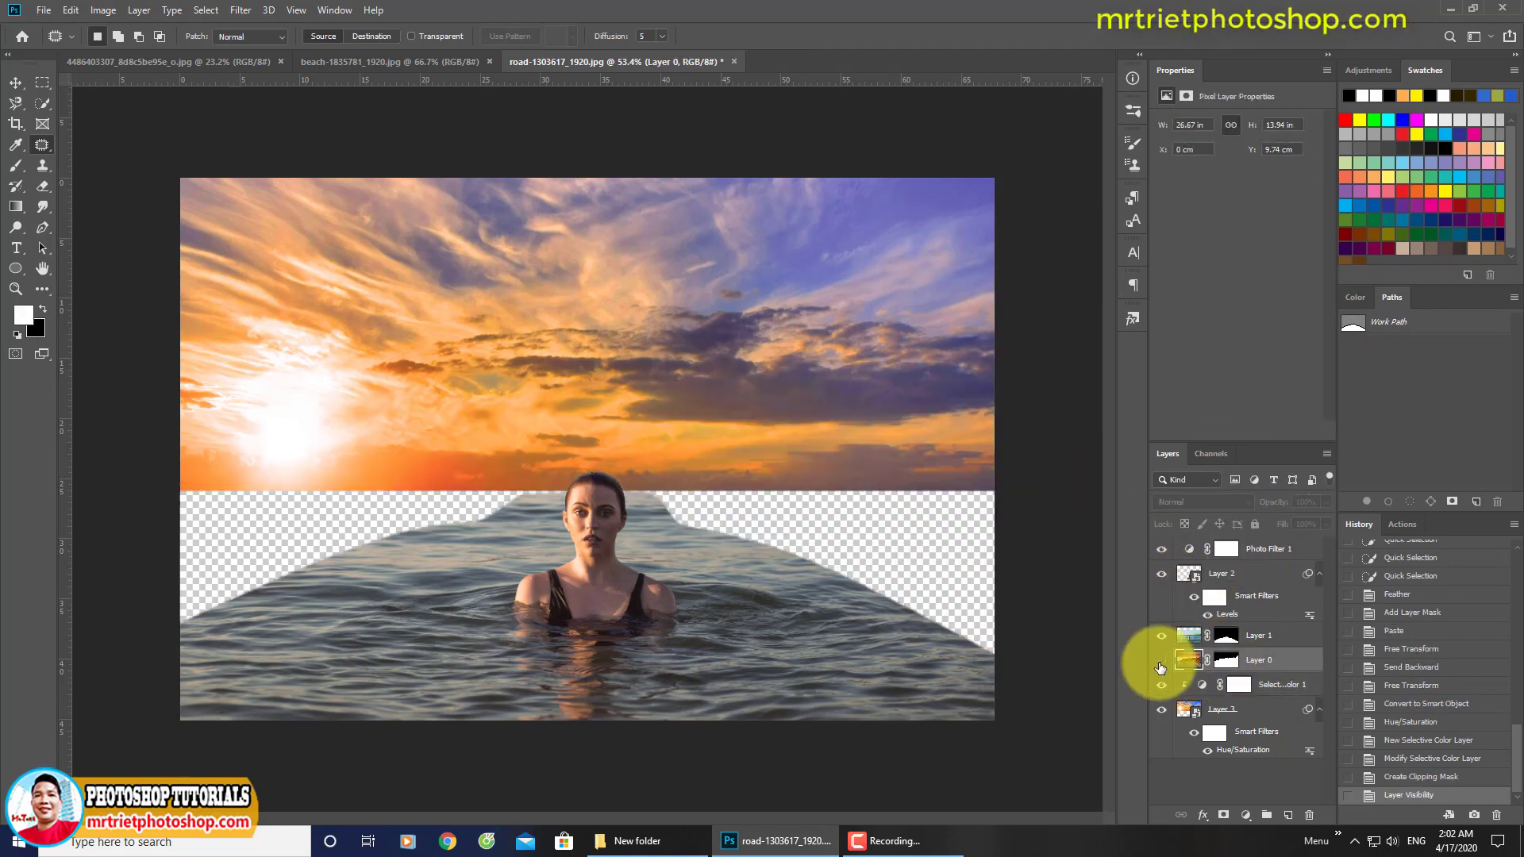
{"action": "left_click", "coordinate": [1161, 664]}
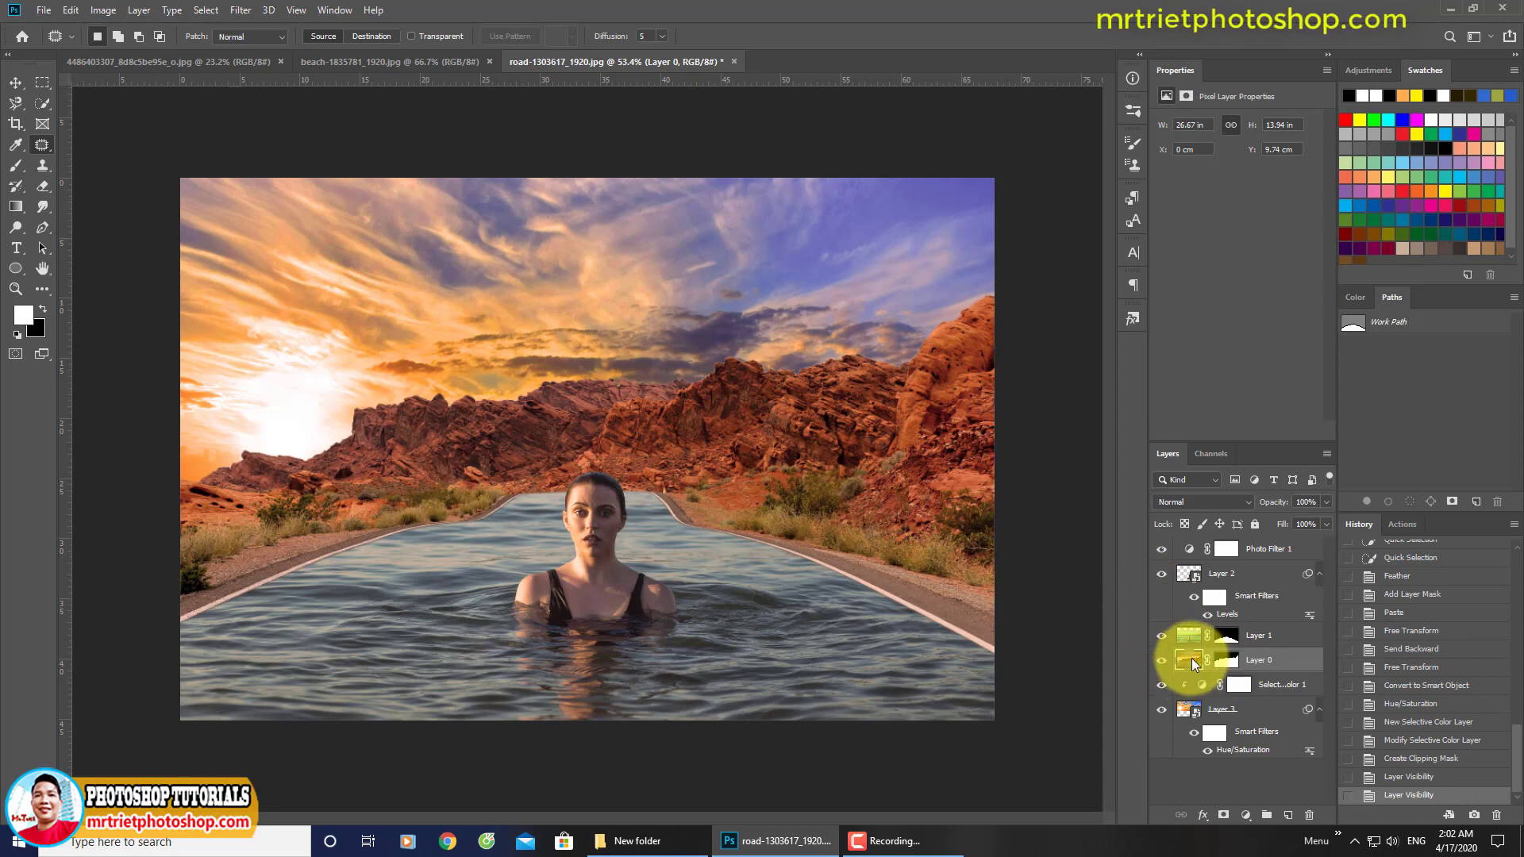
Try to convert the masked Layer 0 landscape to a smart object.
{"action": "right_click", "coordinate": [1192, 662]}
{"action": "right_click", "coordinate": [1275, 664]}
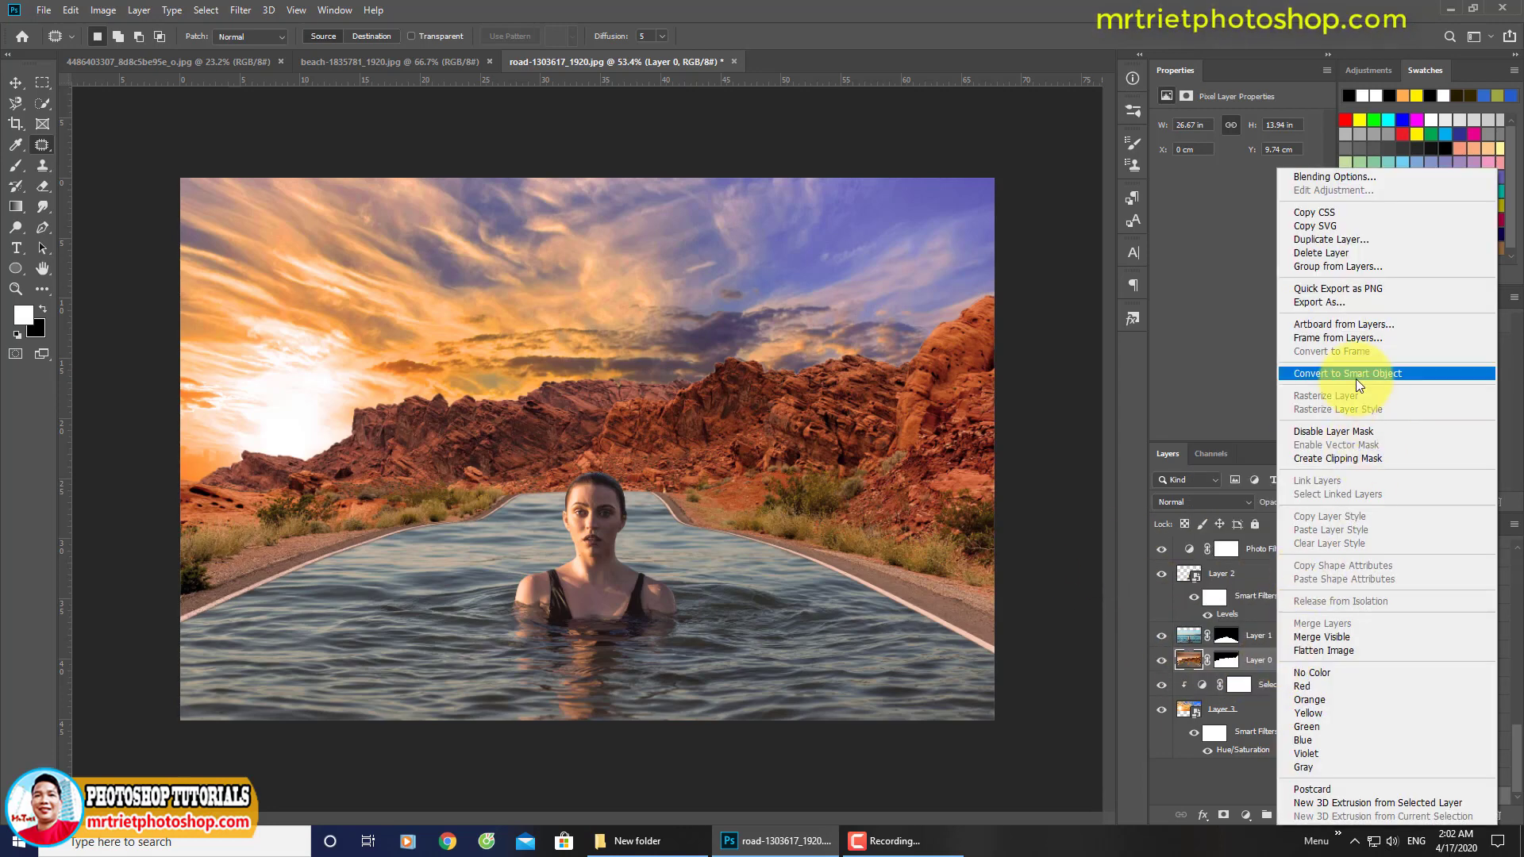
{"action": "left_click", "coordinate": [1356, 377]}
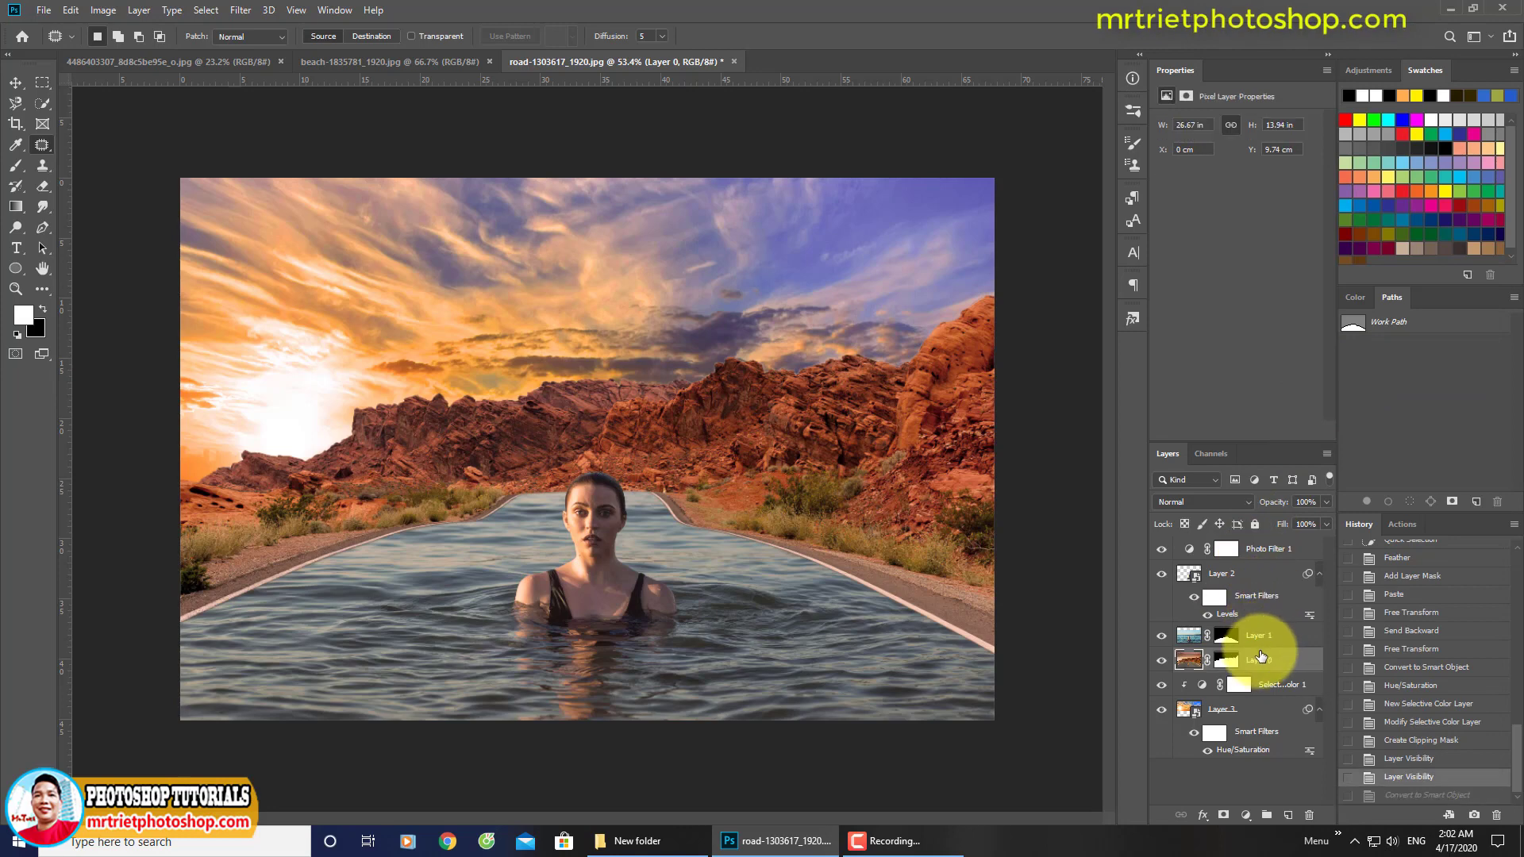
Add a Hue/Saturation adjustment clipped to the Layer 0 landscape, with hue +3 and saturation +13, and preview its effect.
{"action": "left_click", "coordinate": [1246, 814]}
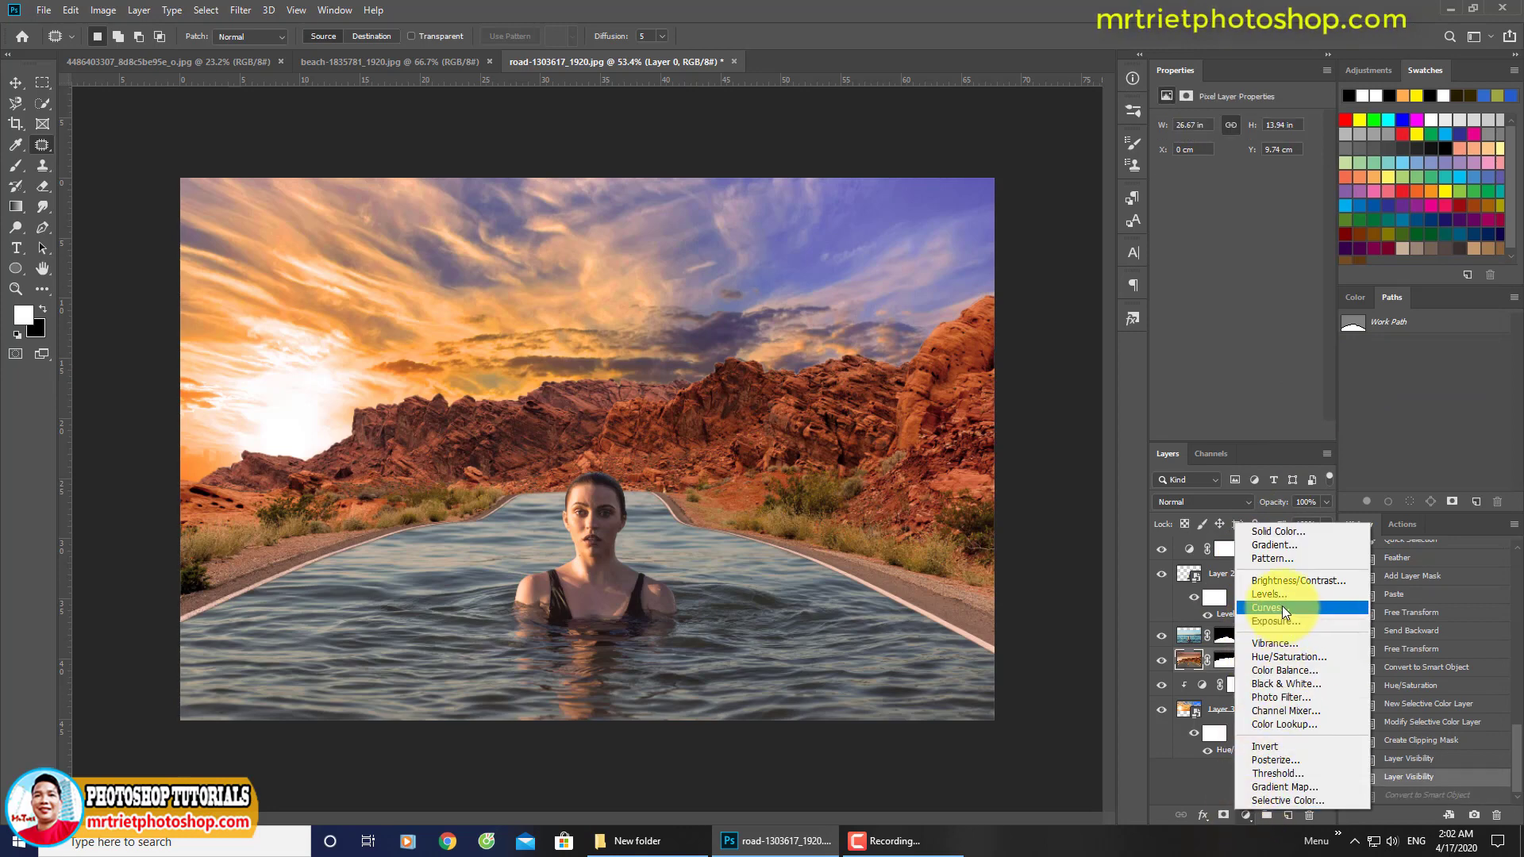
{"action": "left_click", "coordinate": [1274, 656]}
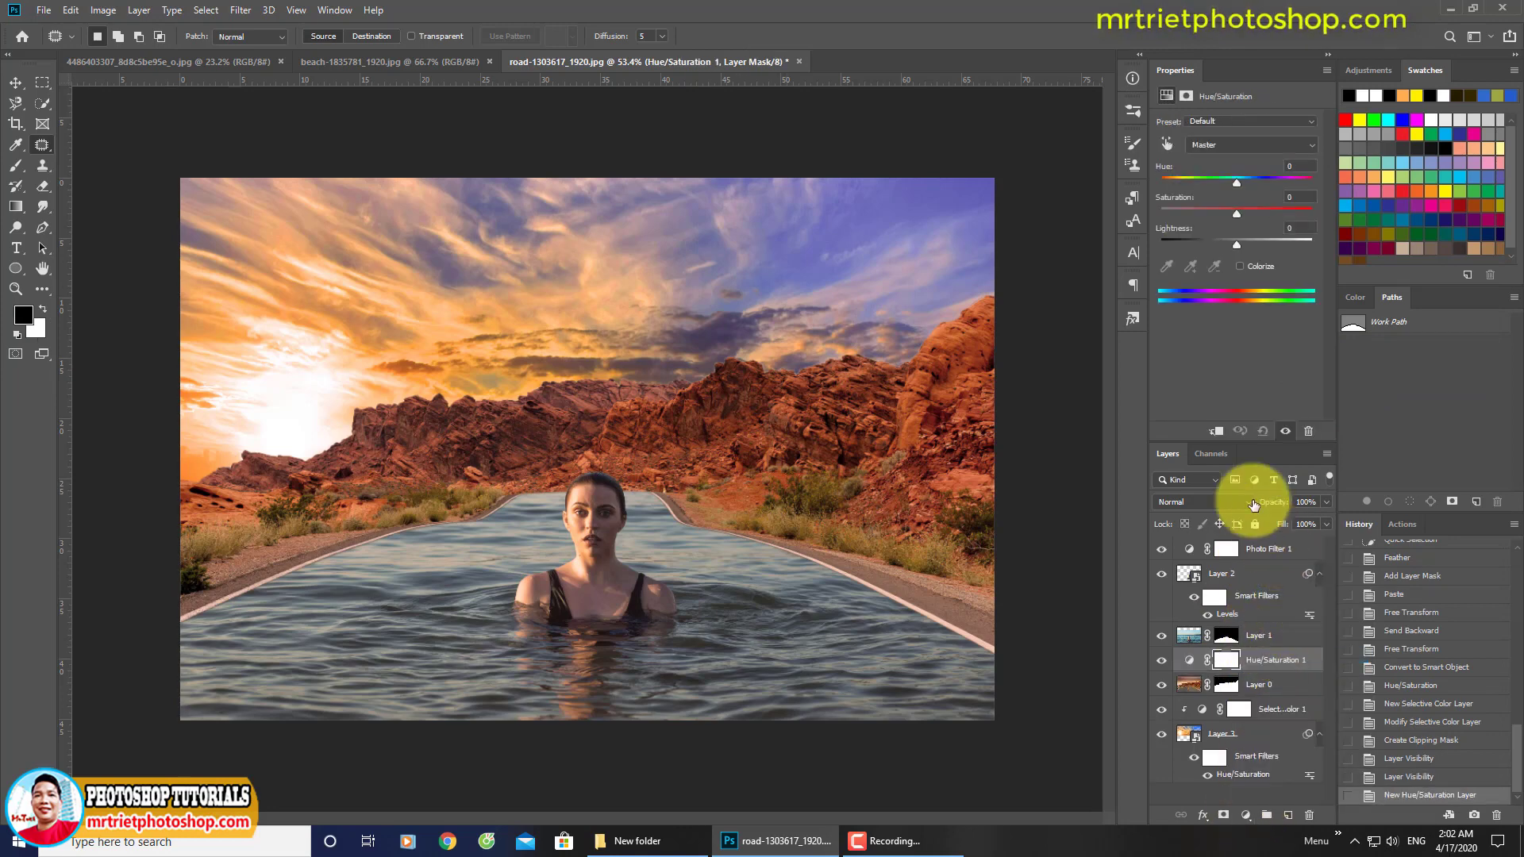
{"action": "left_click", "coordinate": [1228, 436]}
{"action": "left_click_drag", "start_coordinate": [1236, 214], "coordinate": [1216, 211]}
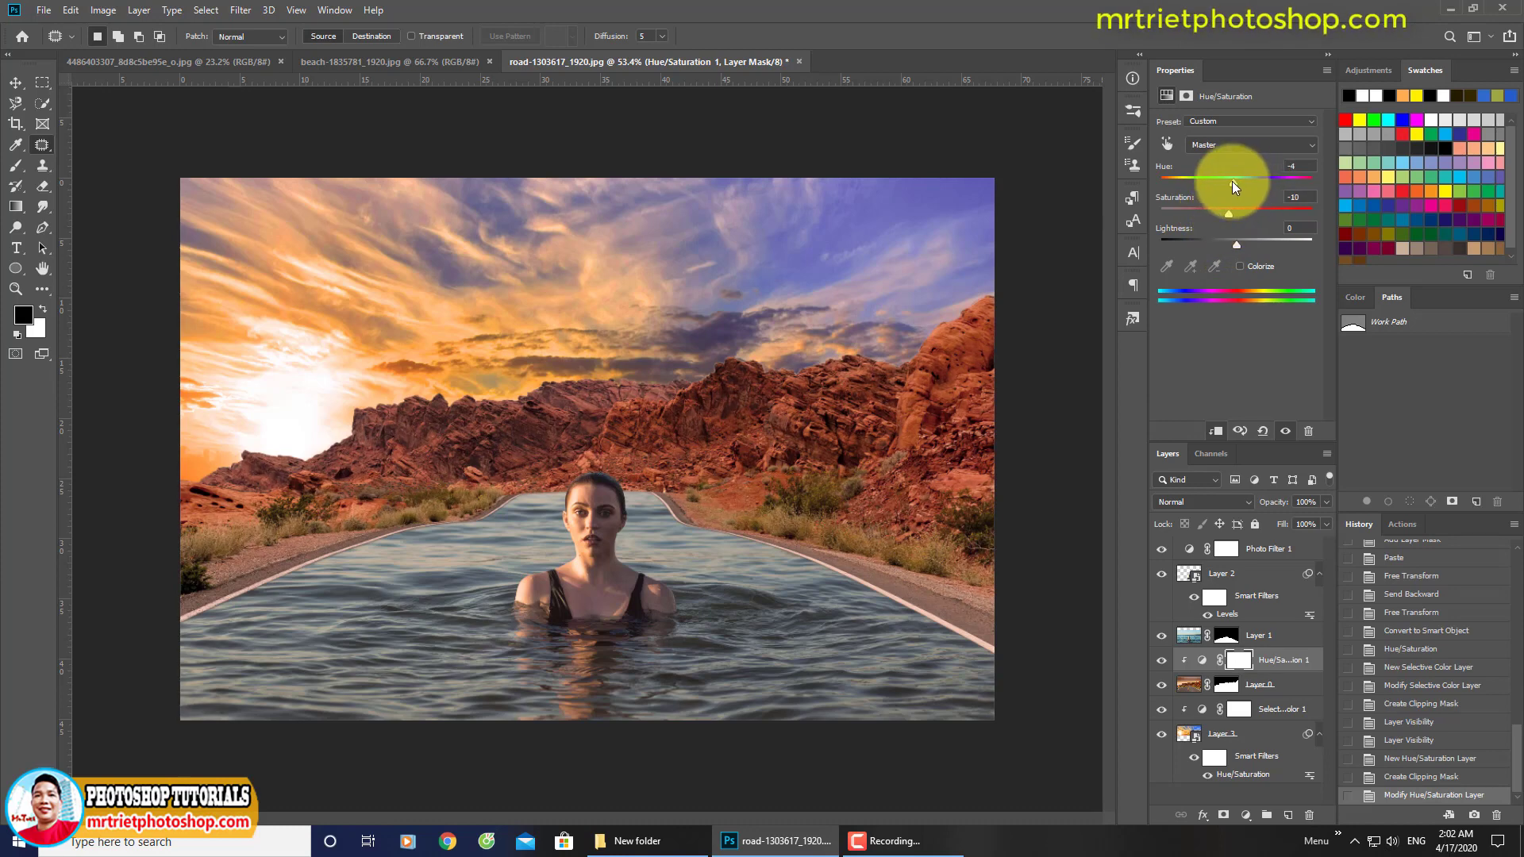
{"action": "left_click_drag", "start_coordinate": [1232, 181], "coordinate": [1241, 183]}
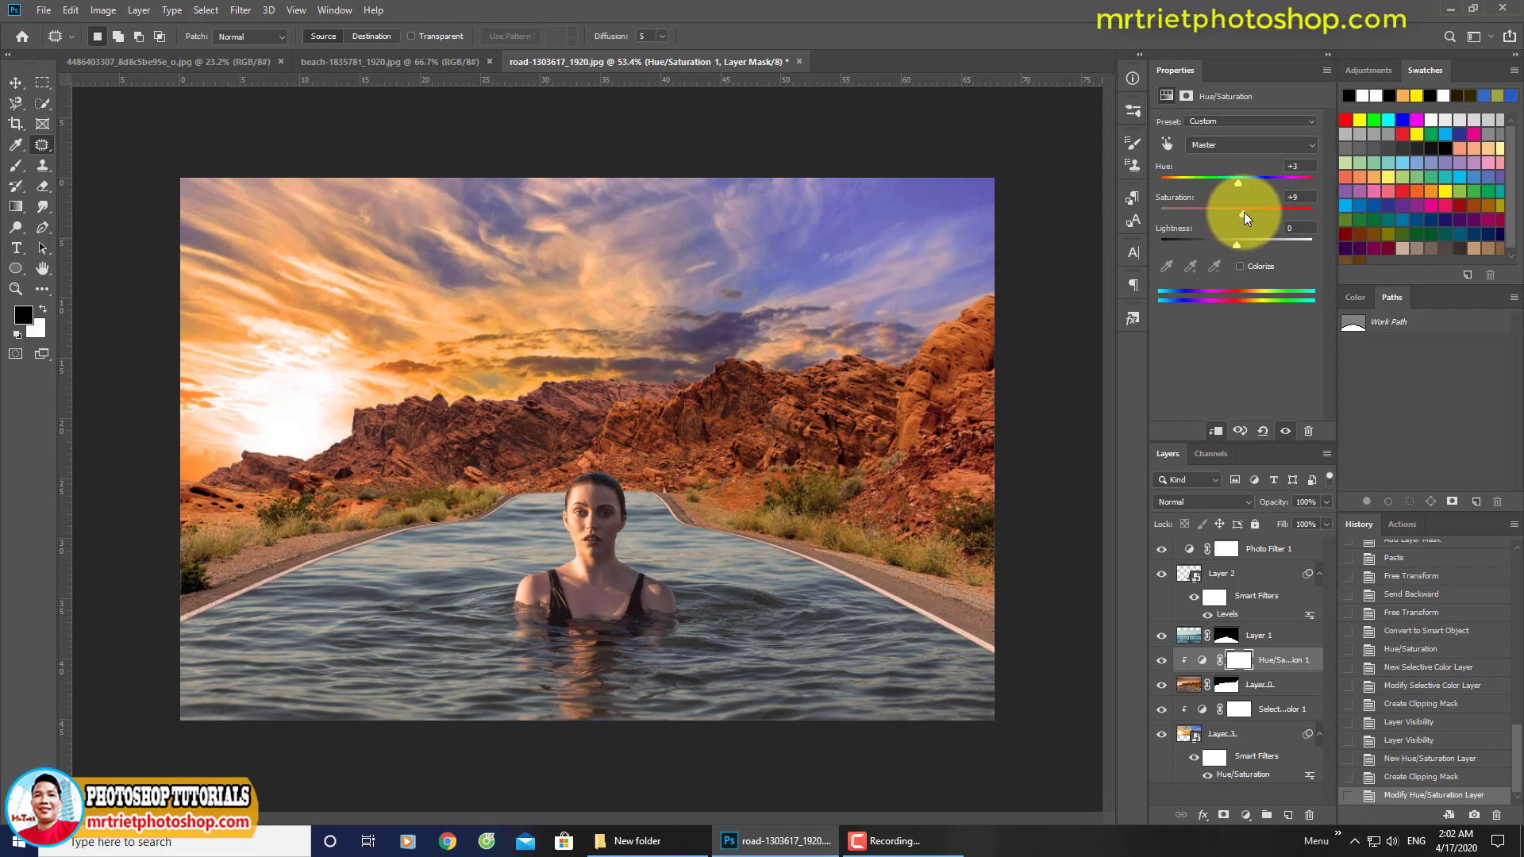
{"action": "left_click", "coordinate": [1285, 432]}
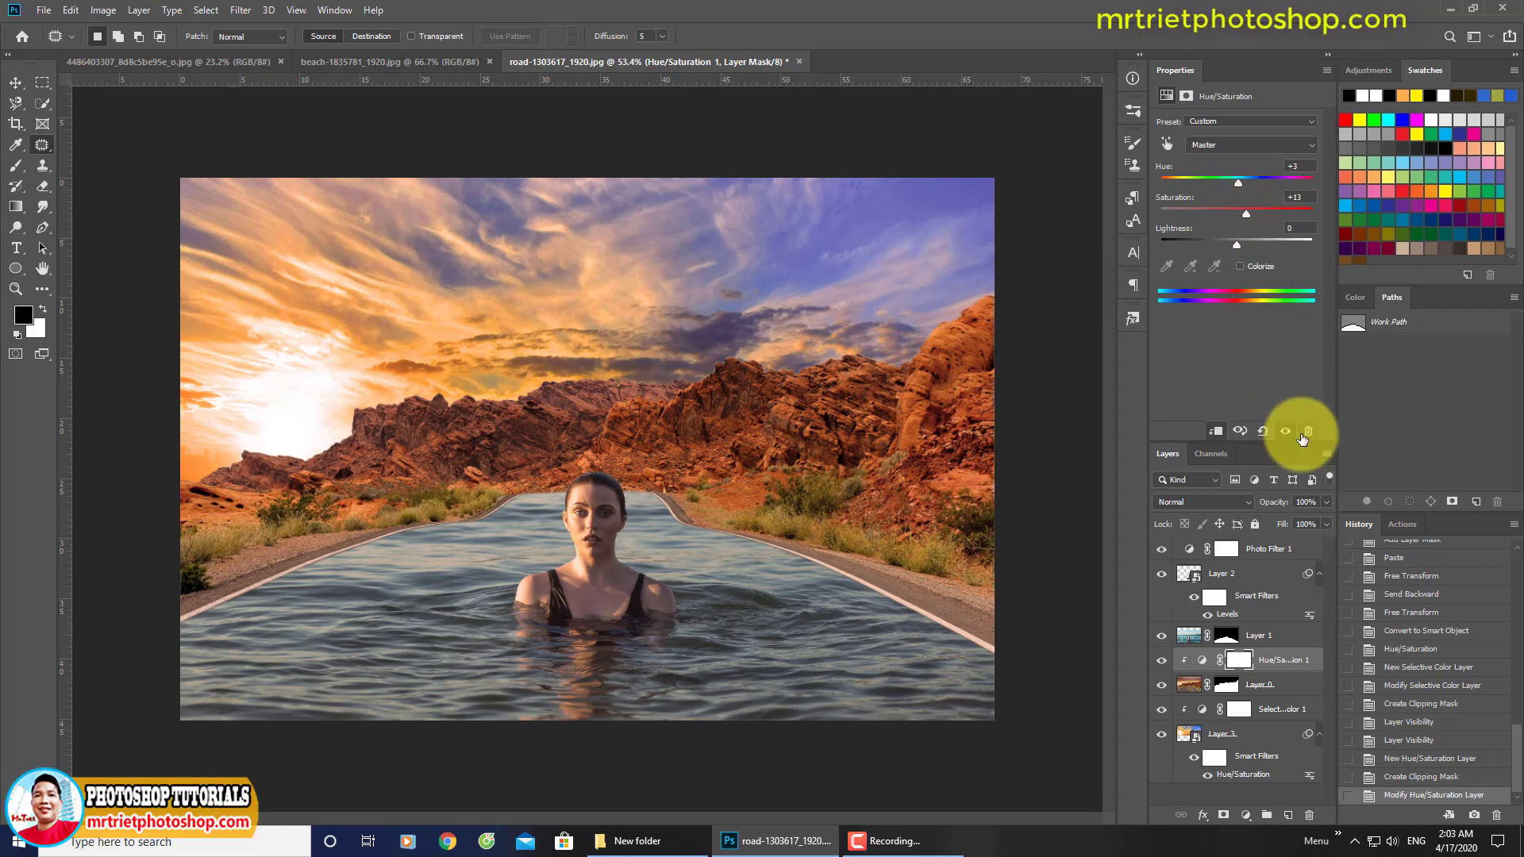
Set the landscape's clipped Hue/Saturation adjustment to hue +10 and saturation about -1, comparing the image with the adjustment hidden and shown.
{"action": "left_click", "coordinate": [1285, 431]}
{"action": "left_click", "coordinate": [1286, 432]}
{"action": "left_click", "coordinate": [1286, 432]}
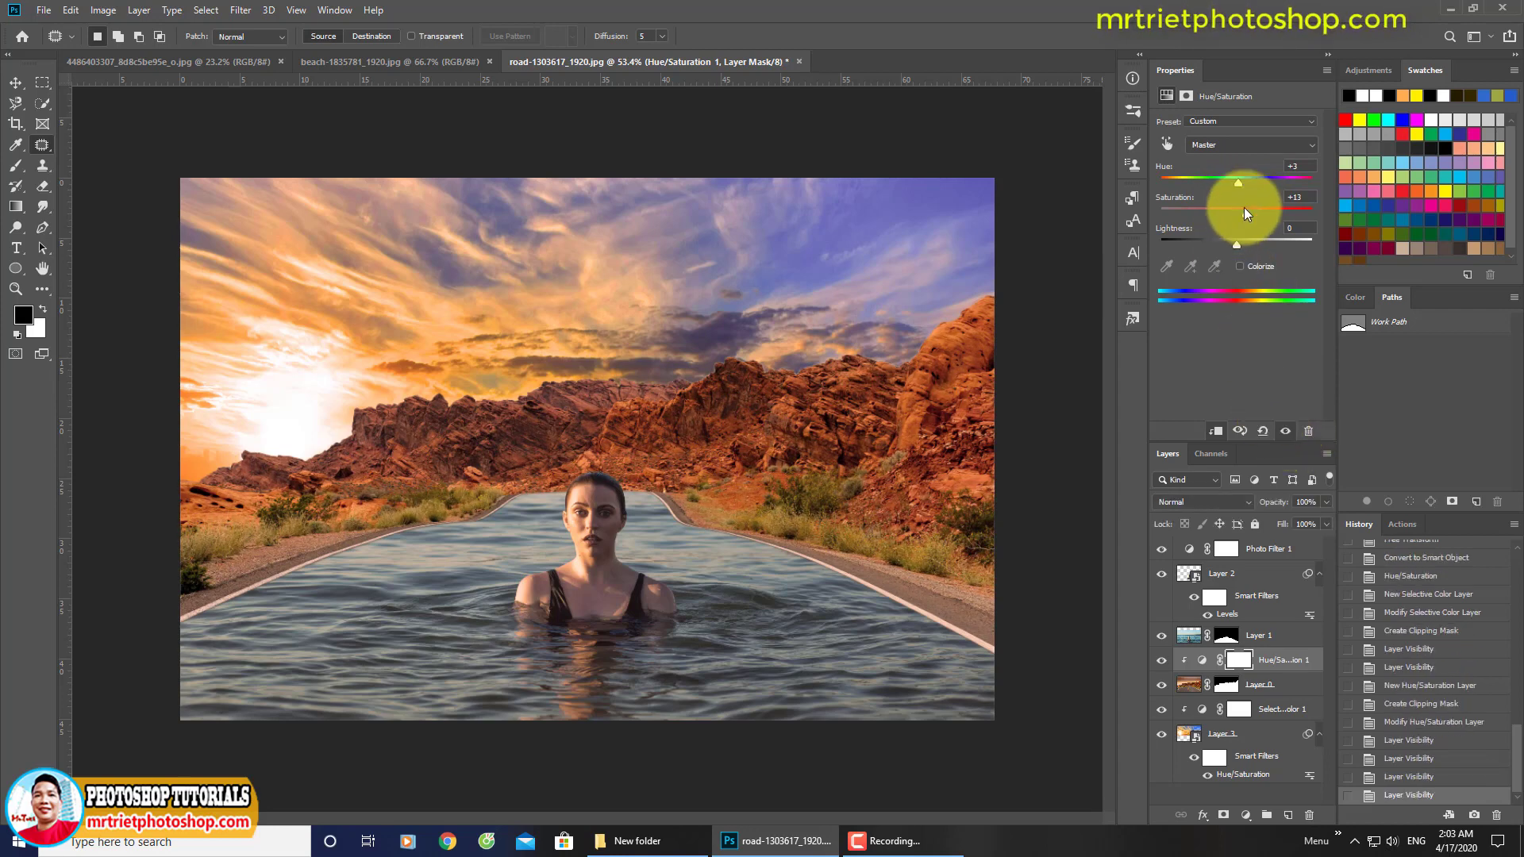
{"action": "left_click_drag", "start_coordinate": [1237, 183], "coordinate": [1249, 179]}
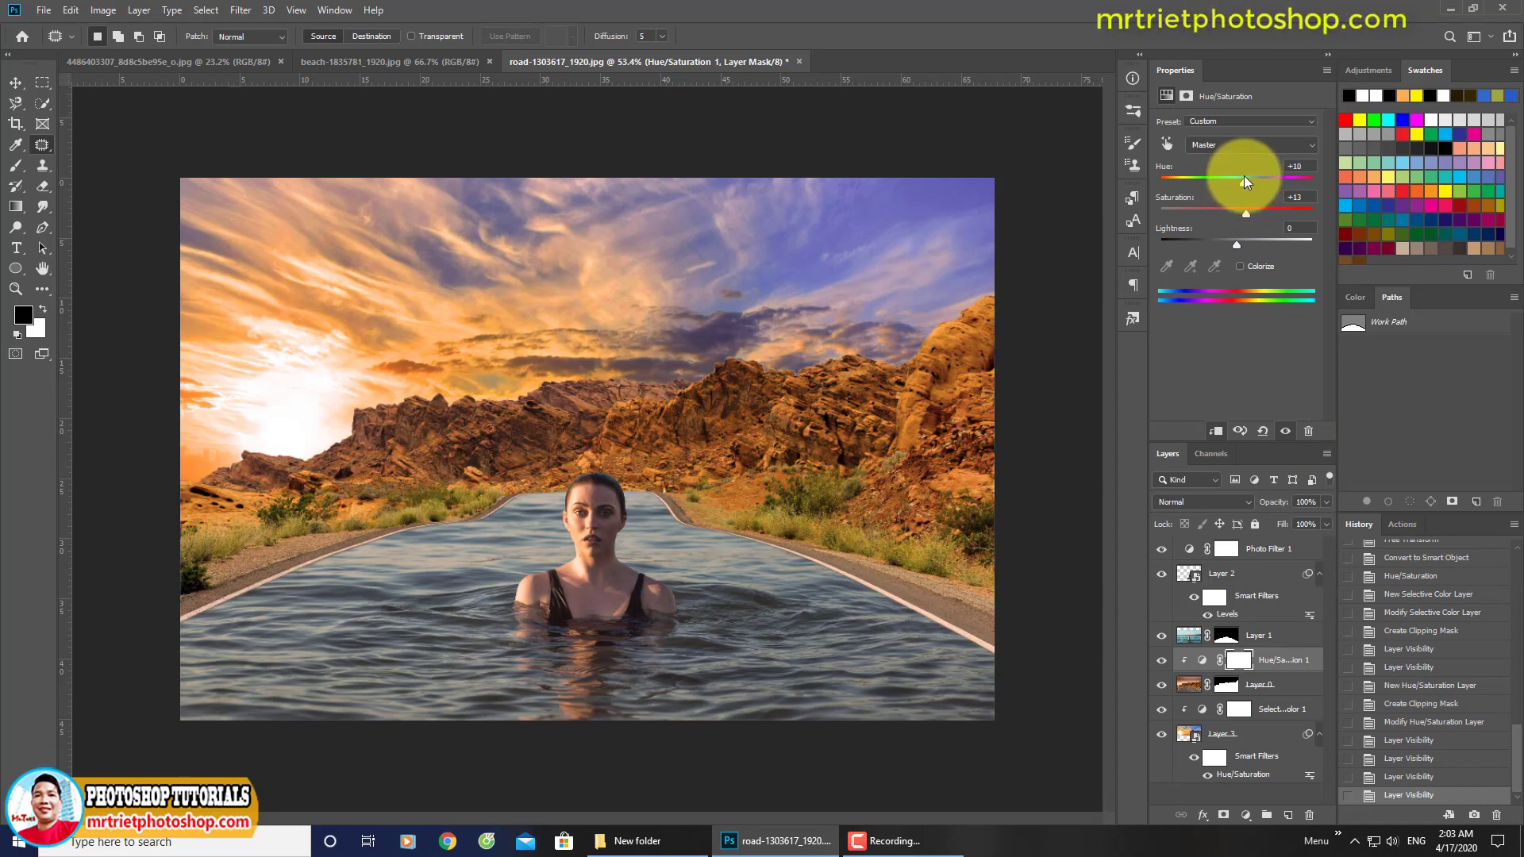
{"action": "left_click_drag", "start_coordinate": [1245, 181], "coordinate": [1237, 215]}
{"action": "left_click", "coordinate": [1286, 432]}
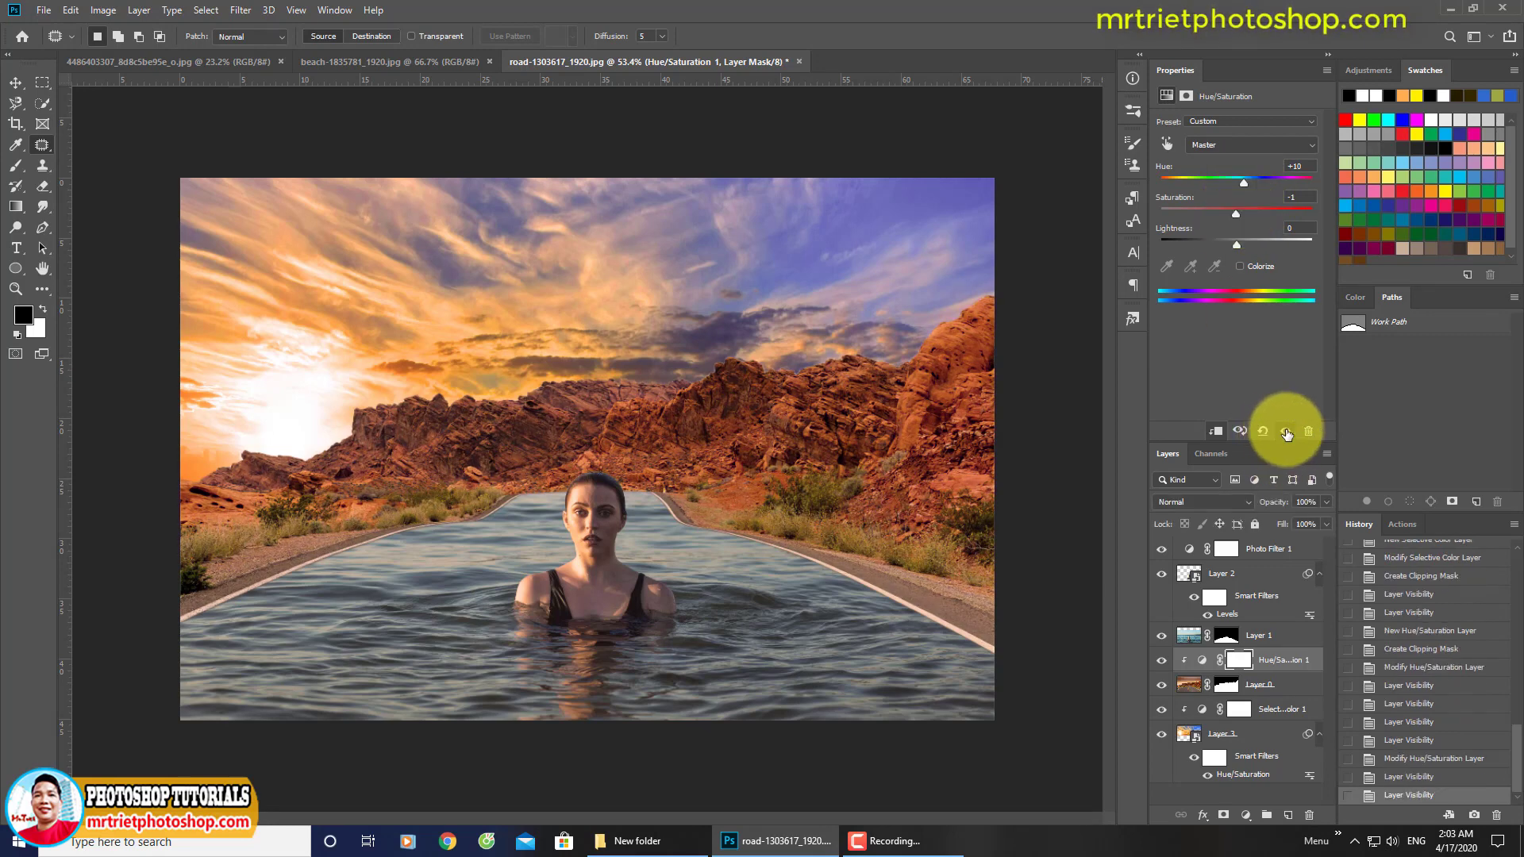
{"action": "left_click", "coordinate": [1286, 432]}
{"action": "left_click", "coordinate": [1286, 432]}
{"action": "left_click", "coordinate": [1286, 432]}
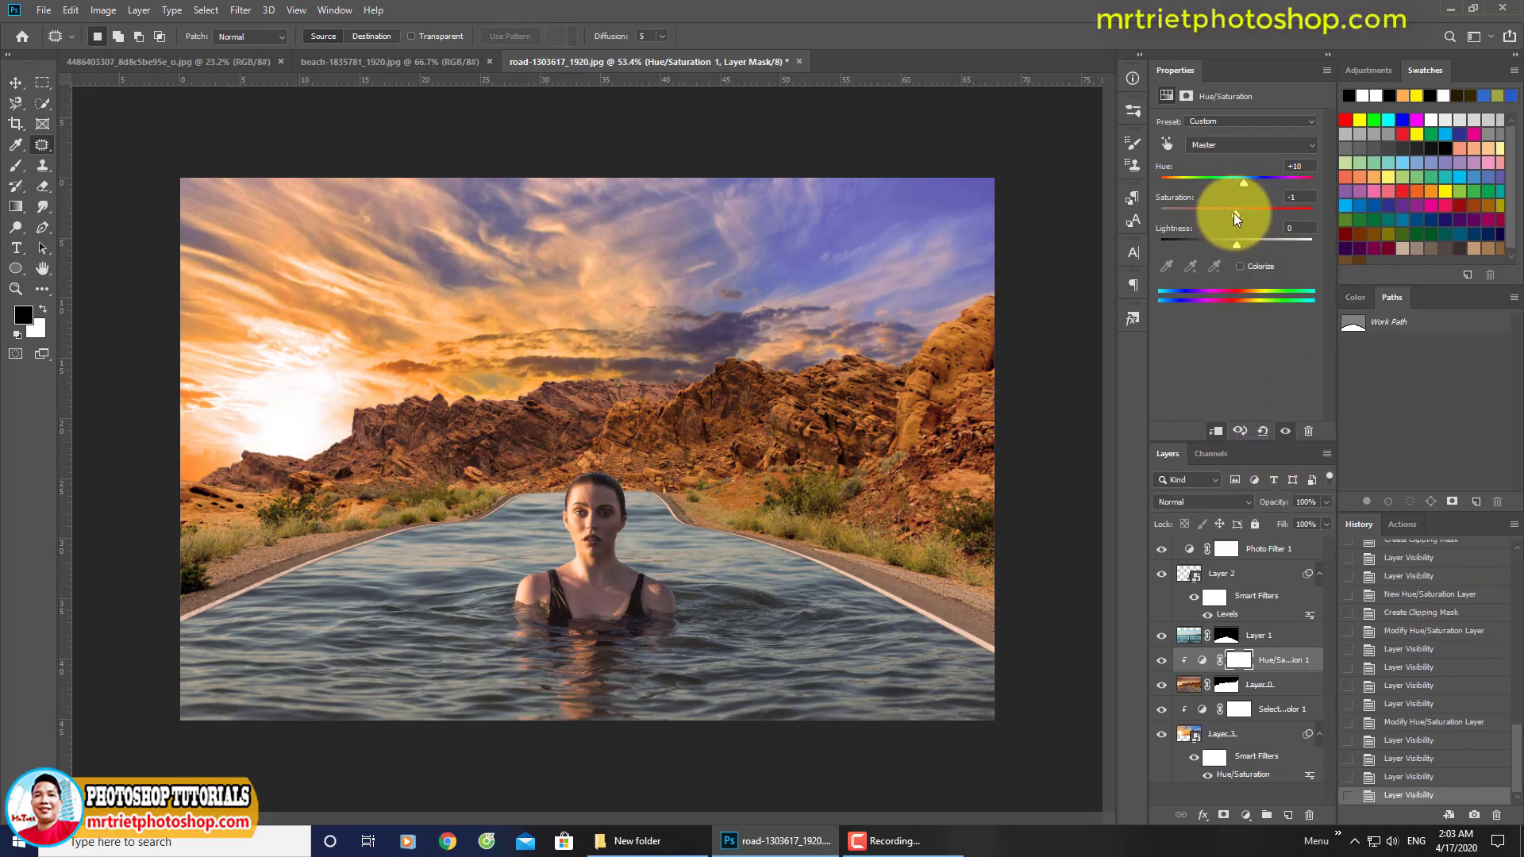
{"action": "left_click_drag", "start_coordinate": [1236, 218], "coordinate": [1237, 213]}
Create a new layer above Photo Filter 1 and draw an orange-to-transparent radial gradient about 13.8 cm wide over the sun.
{"action": "left_click", "coordinate": [1267, 555]}
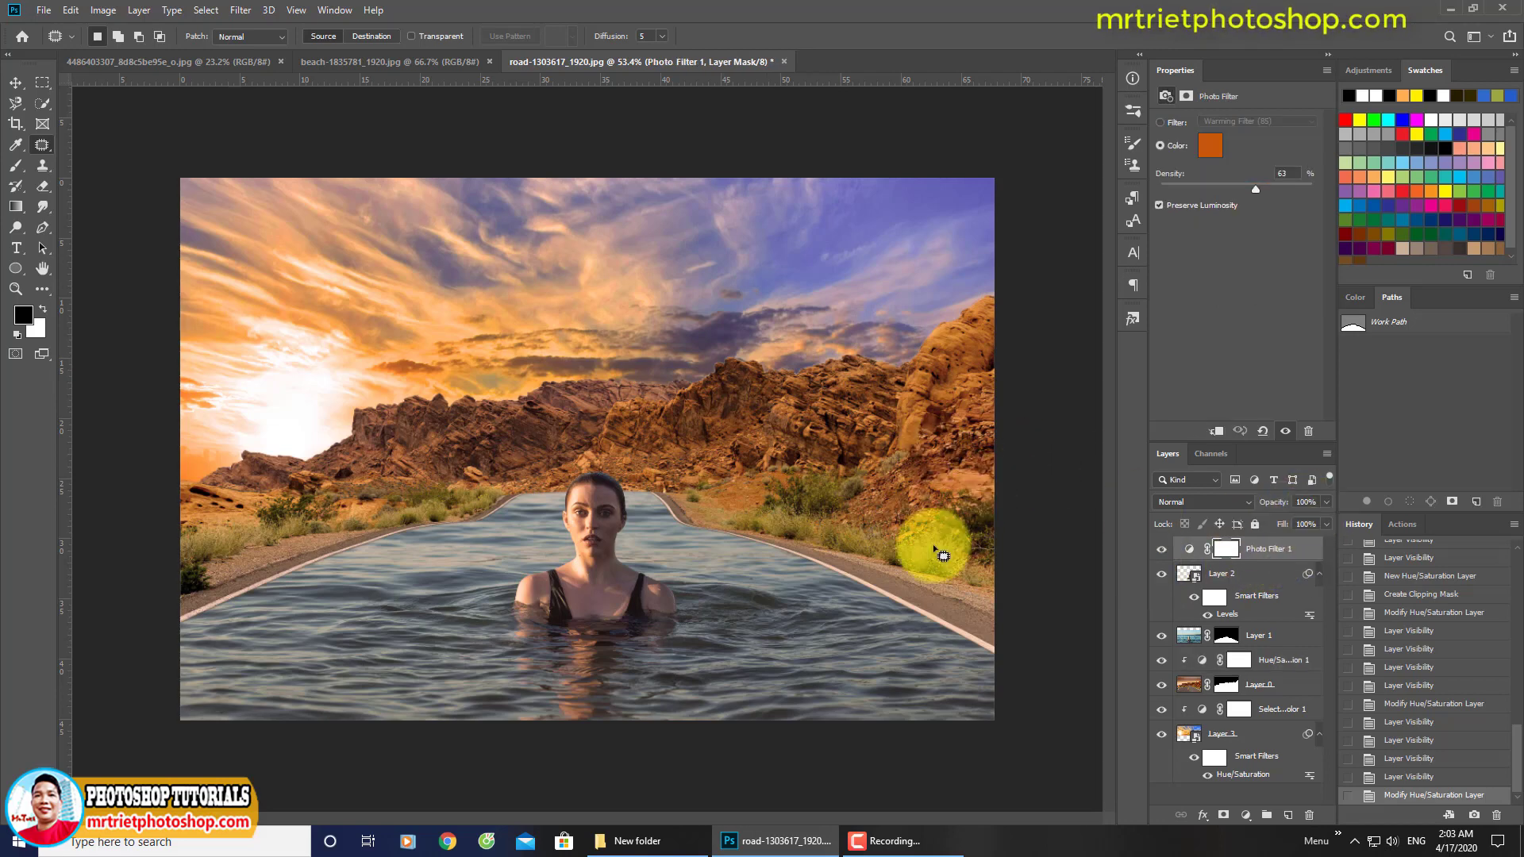
{"action": "key", "text": "ctrl+plus"}
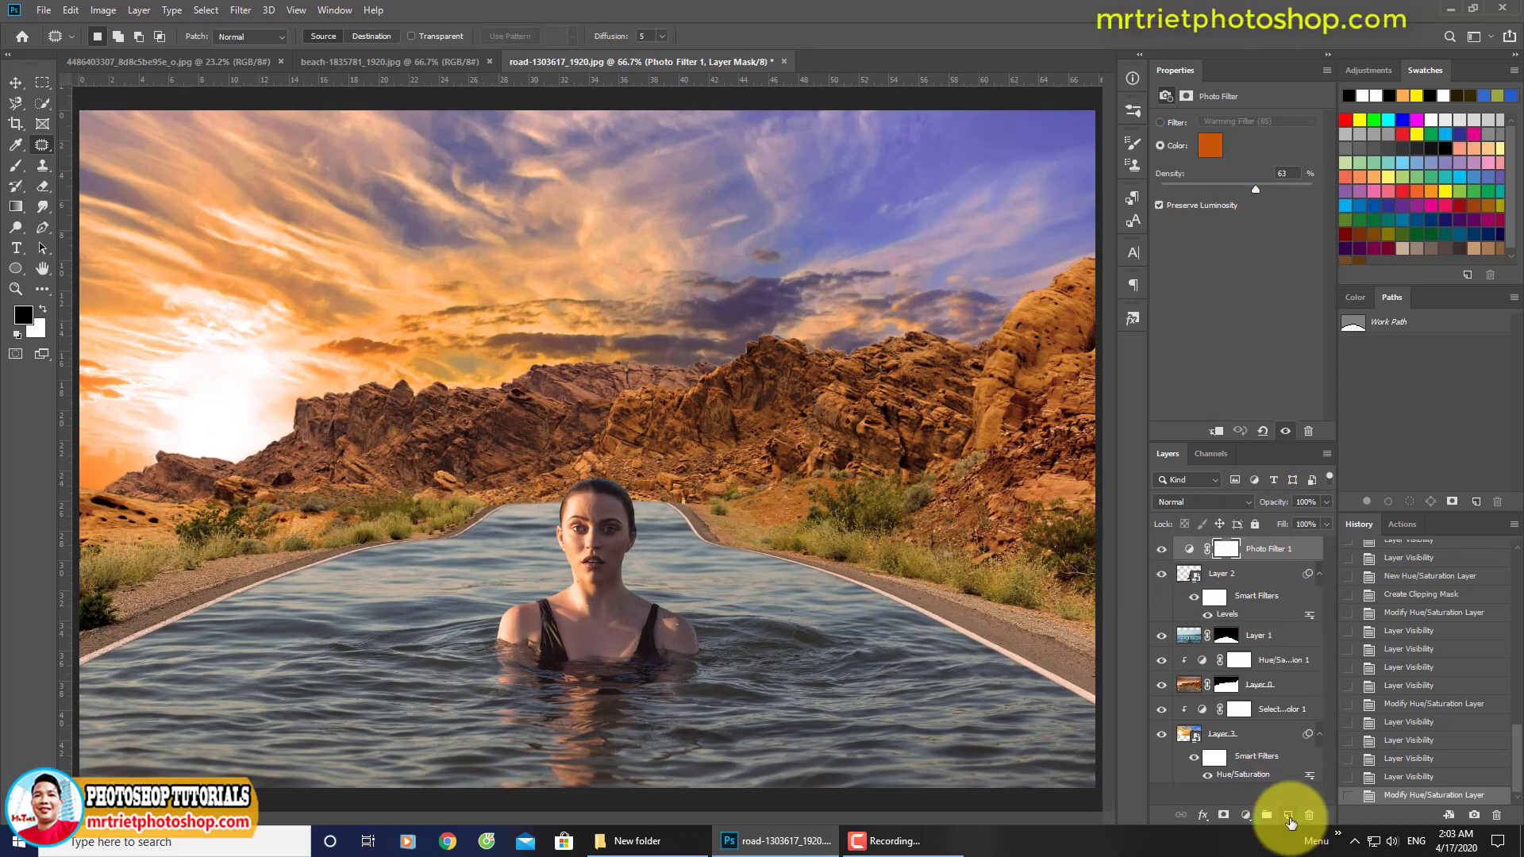
{"action": "left_click", "coordinate": [1289, 818]}
{"action": "key", "text": "x"}
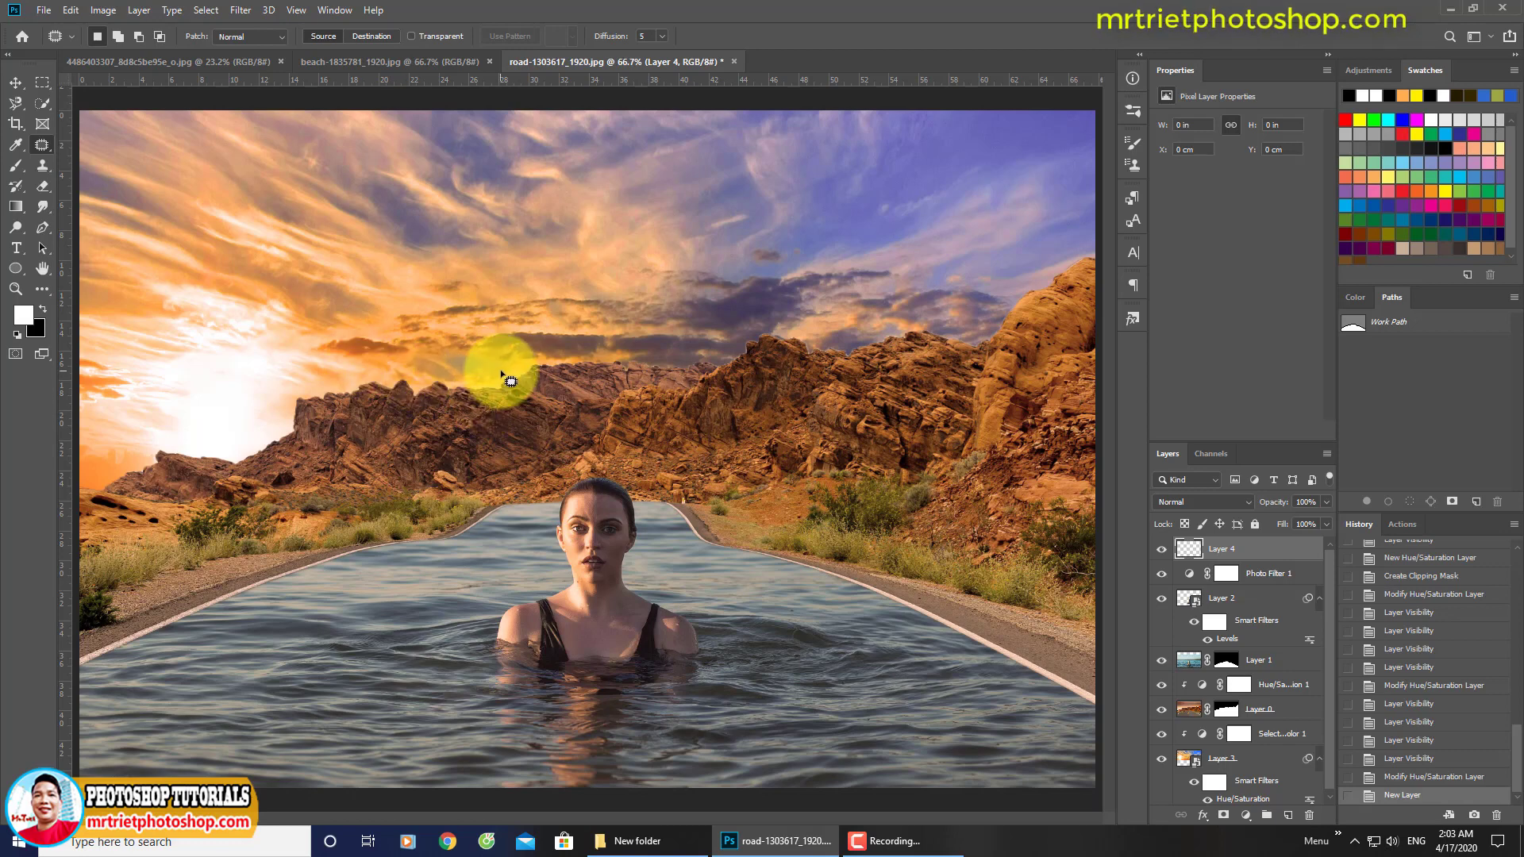
{"action": "scroll", "coordinate": [512, 393], "scroll_direction": "down", "scroll_amount": 1}
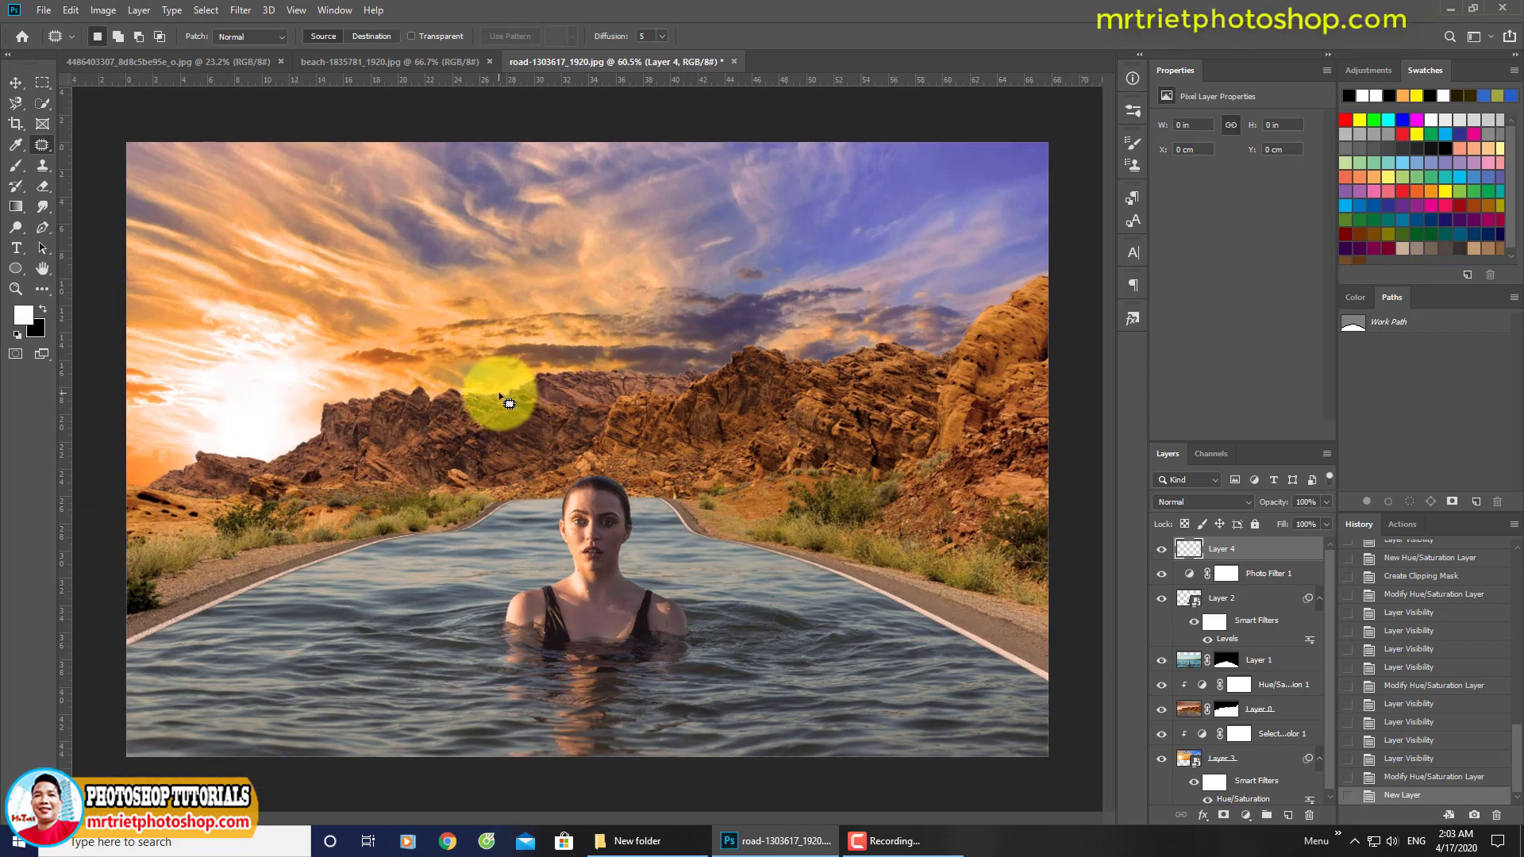
{"action": "left_click", "coordinate": [16, 166]}
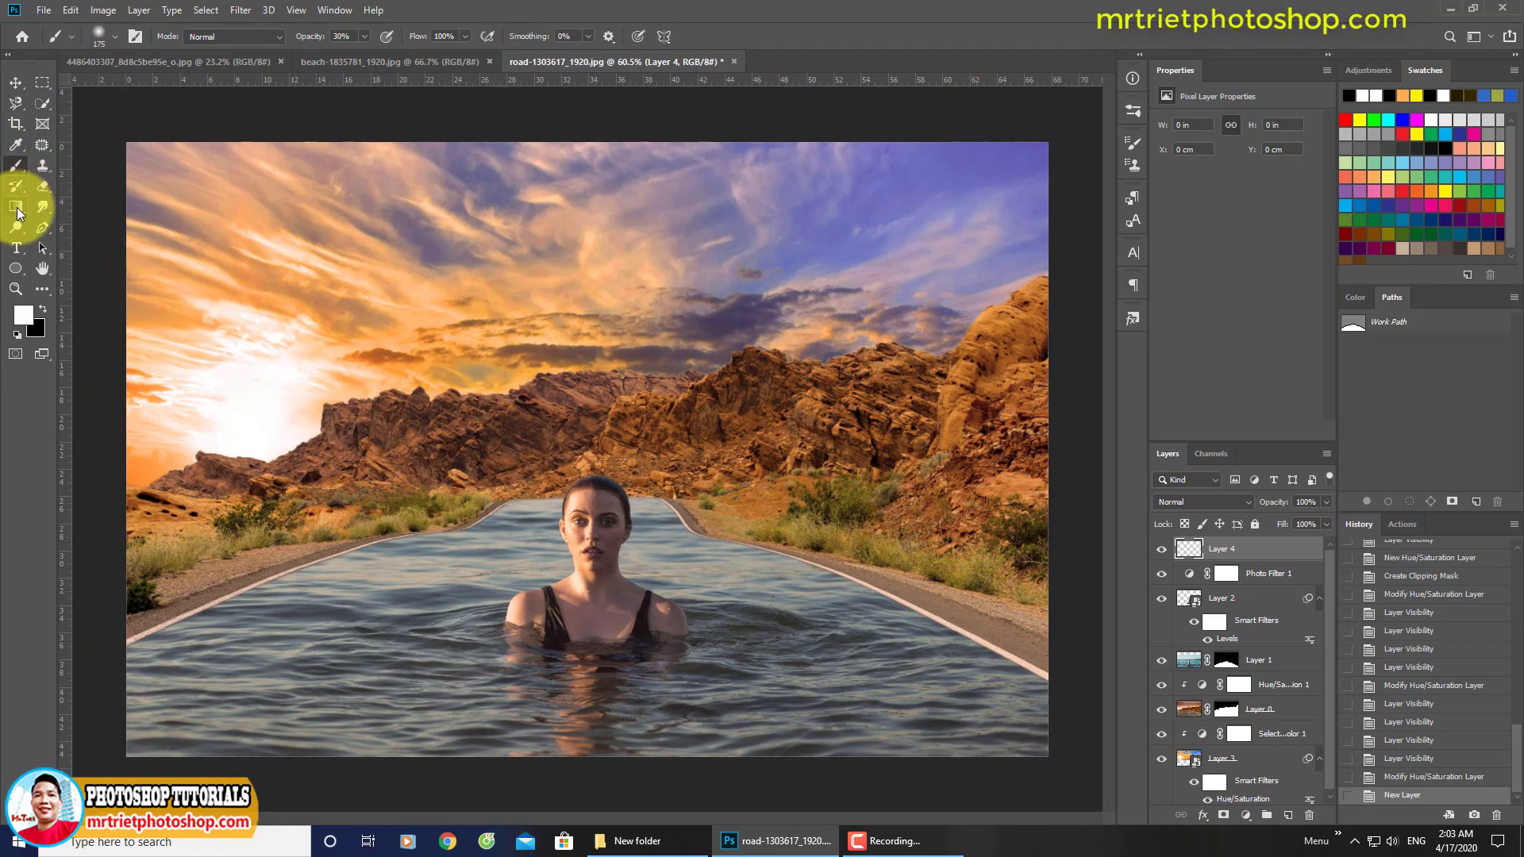
{"action": "left_click", "coordinate": [16, 207]}
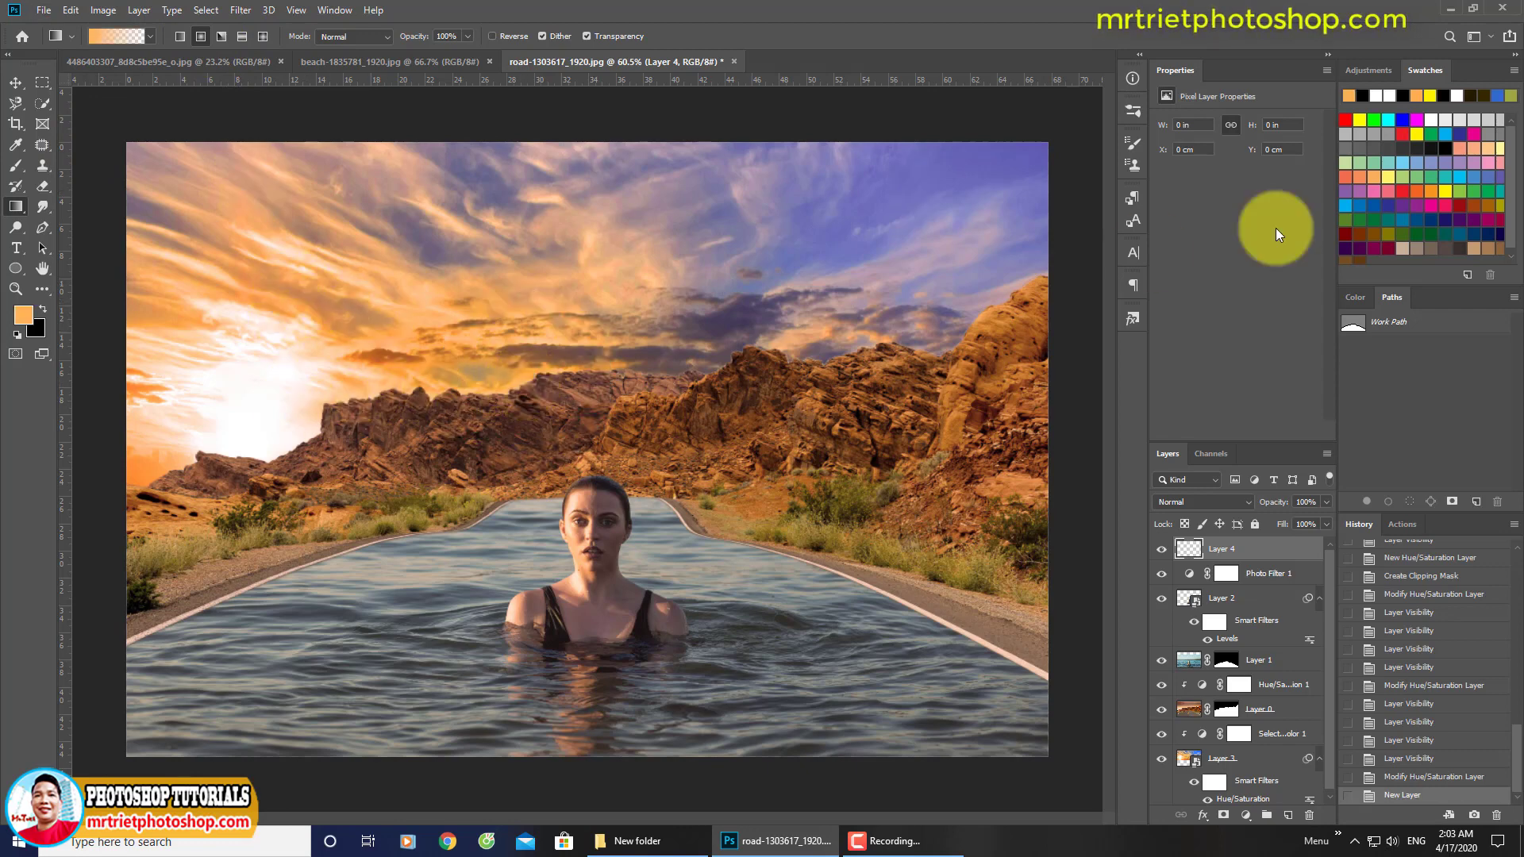
{"action": "left_click", "coordinate": [1403, 95]}
{"action": "left_click_drag", "start_coordinate": [250, 421], "coordinate": [307, 483]}
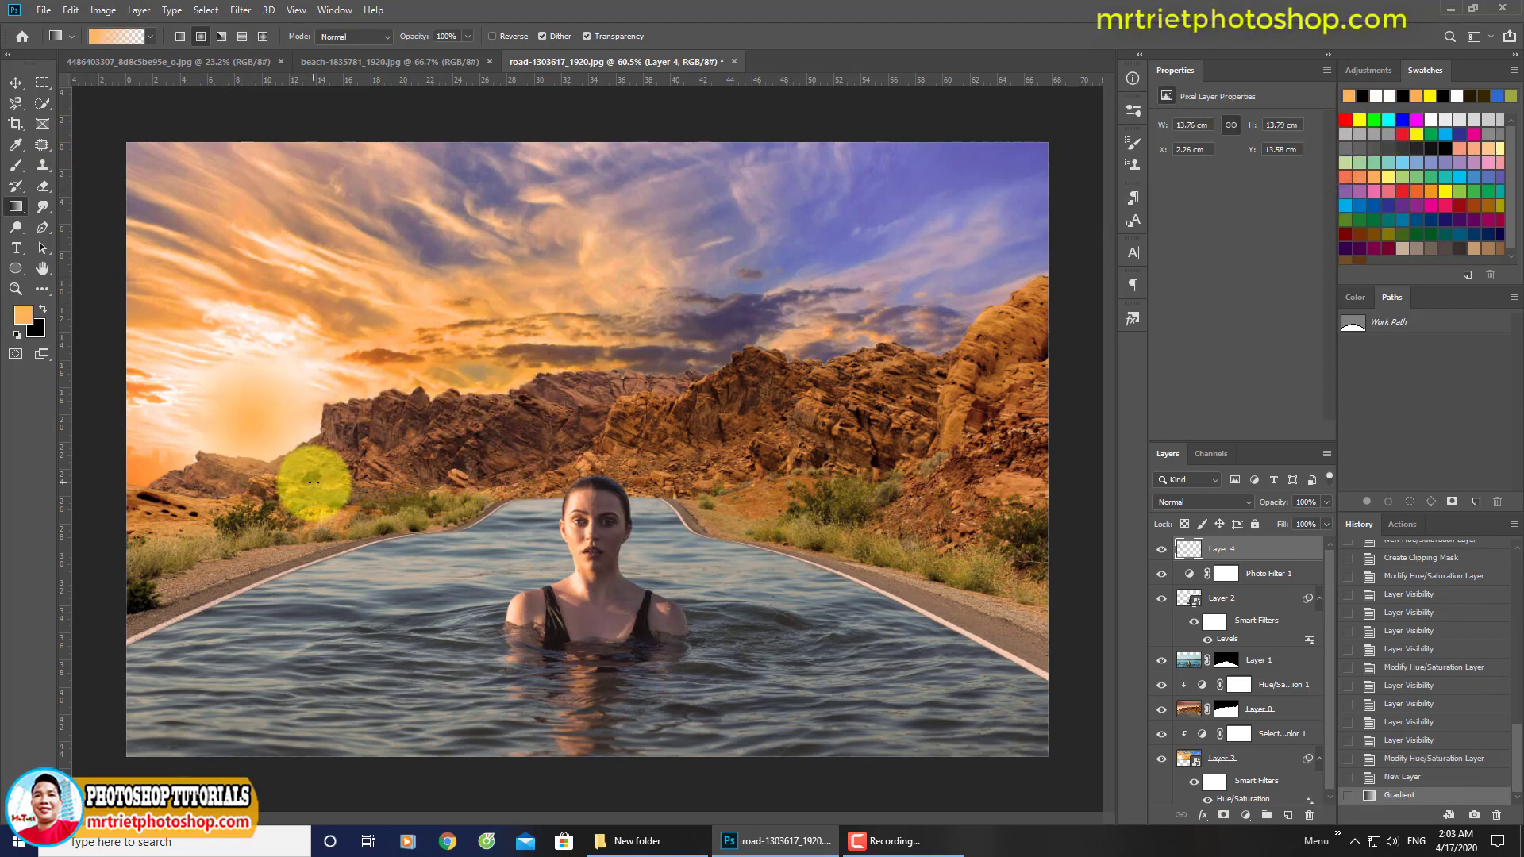
Set the sun glow layer's blend mode to Overlay and enlarge the glow to about 20.9 cm wide.
{"action": "left_click", "coordinate": [1201, 505]}
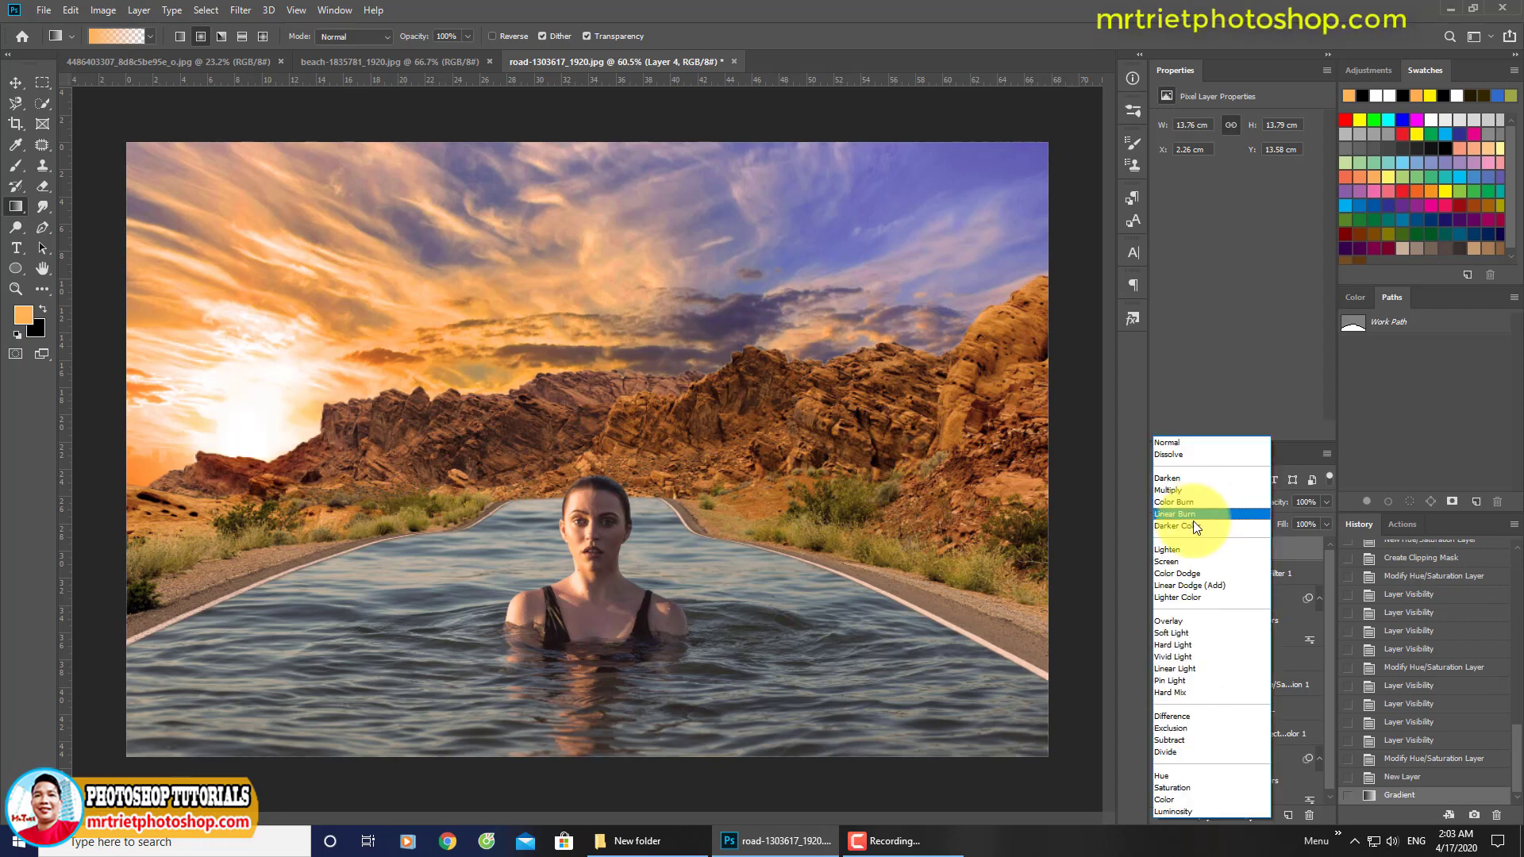
{"action": "left_click", "coordinate": [1175, 626]}
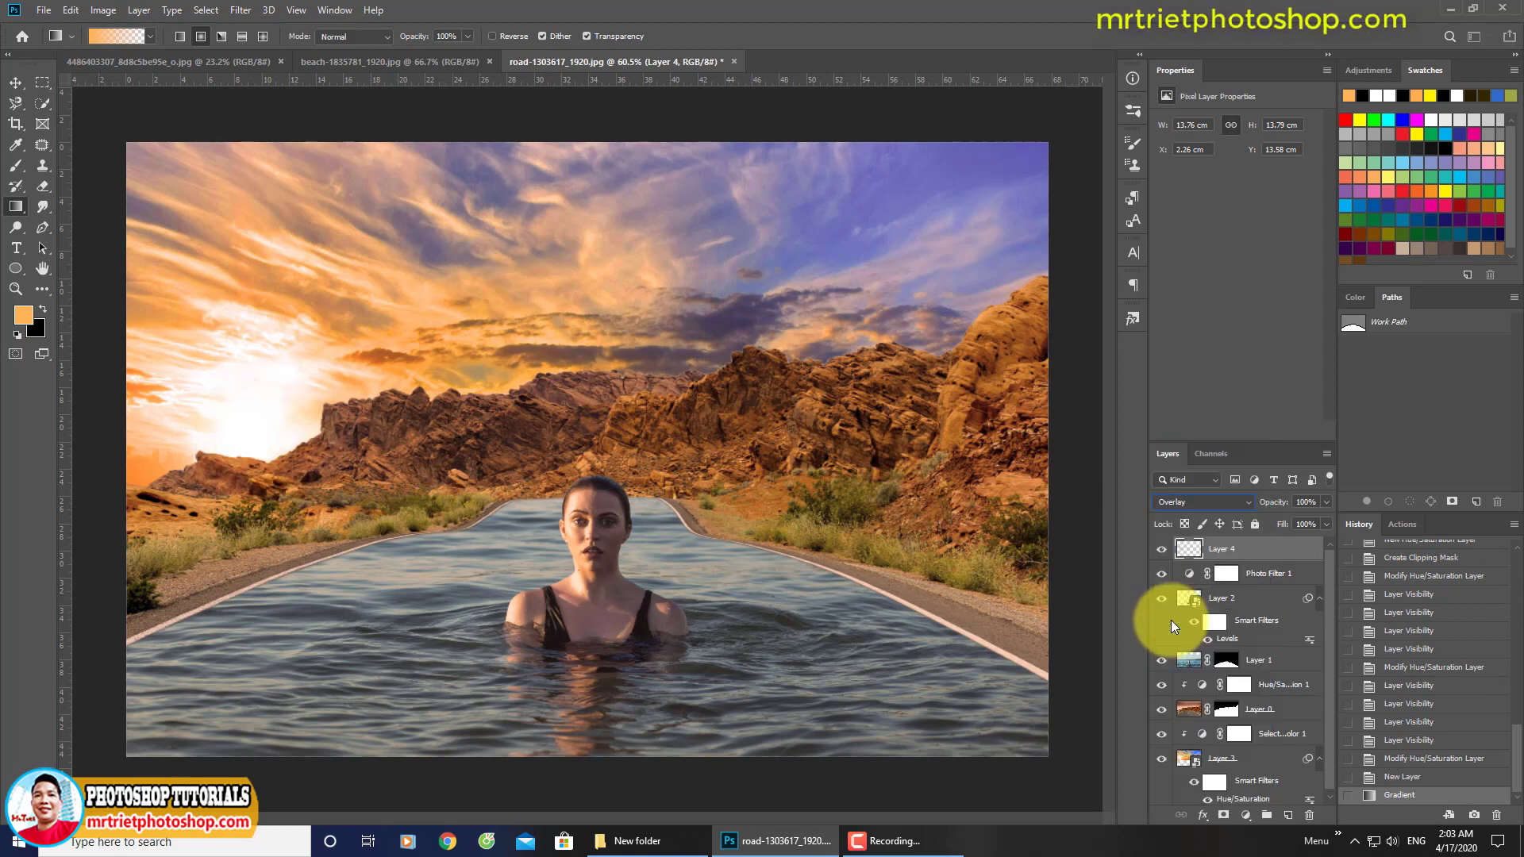
{"action": "key", "text": "ctrl+t"}
{"action": "left_click_drag", "start_coordinate": [343, 519], "coordinate": [391, 566]}
{"action": "left_click_drag", "start_coordinate": [353, 468], "coordinate": [1002, 494]}
{"action": "key", "text": "Return"}
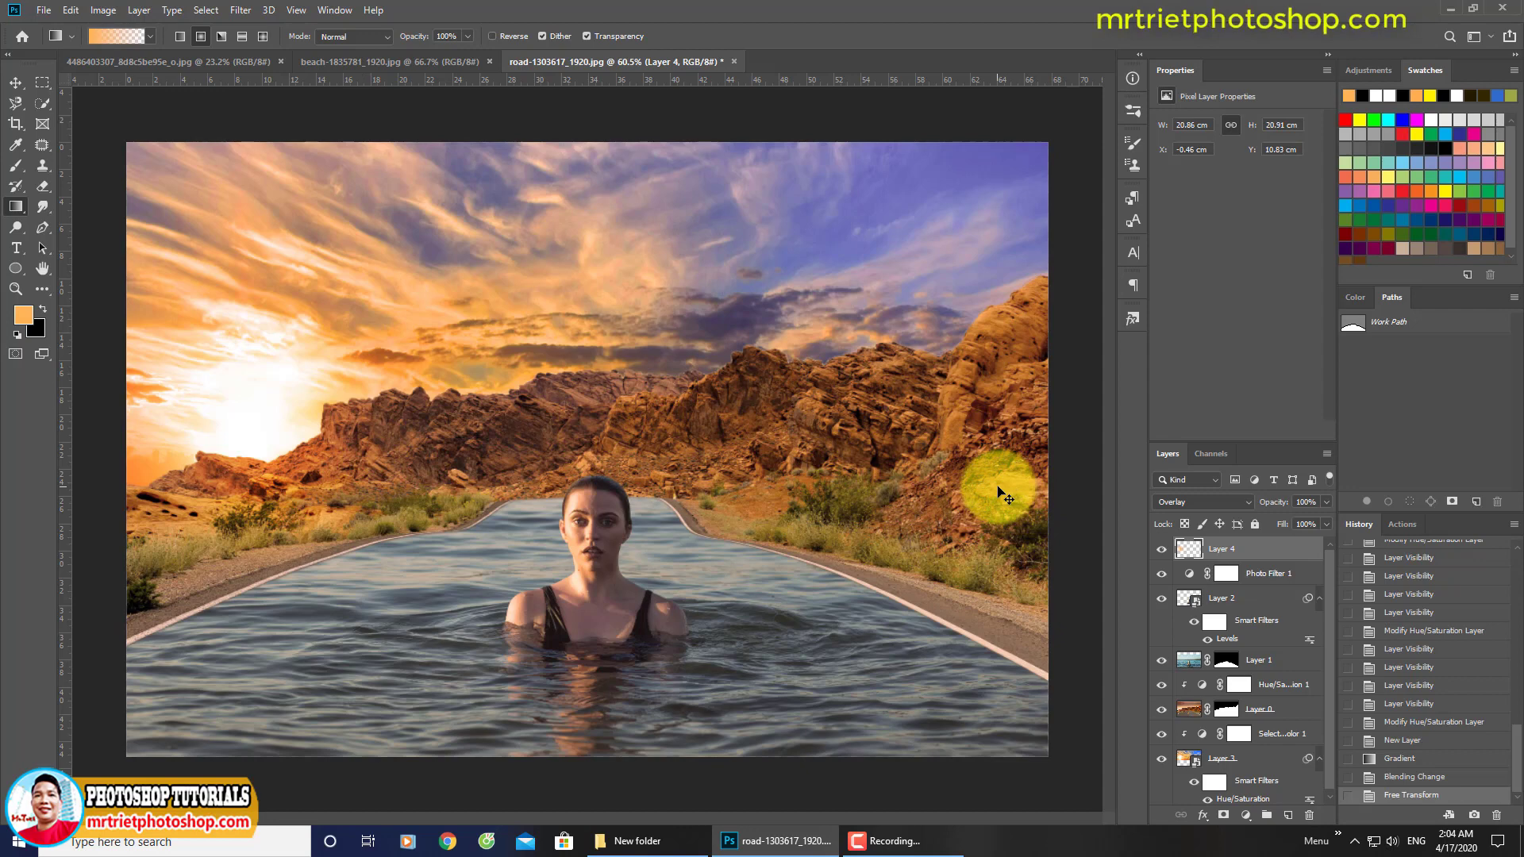
Duplicate the sun glow layer and shrink the copy to about 11.3 cm wide around the sun.
{"action": "key", "text": "ctrl+j"}
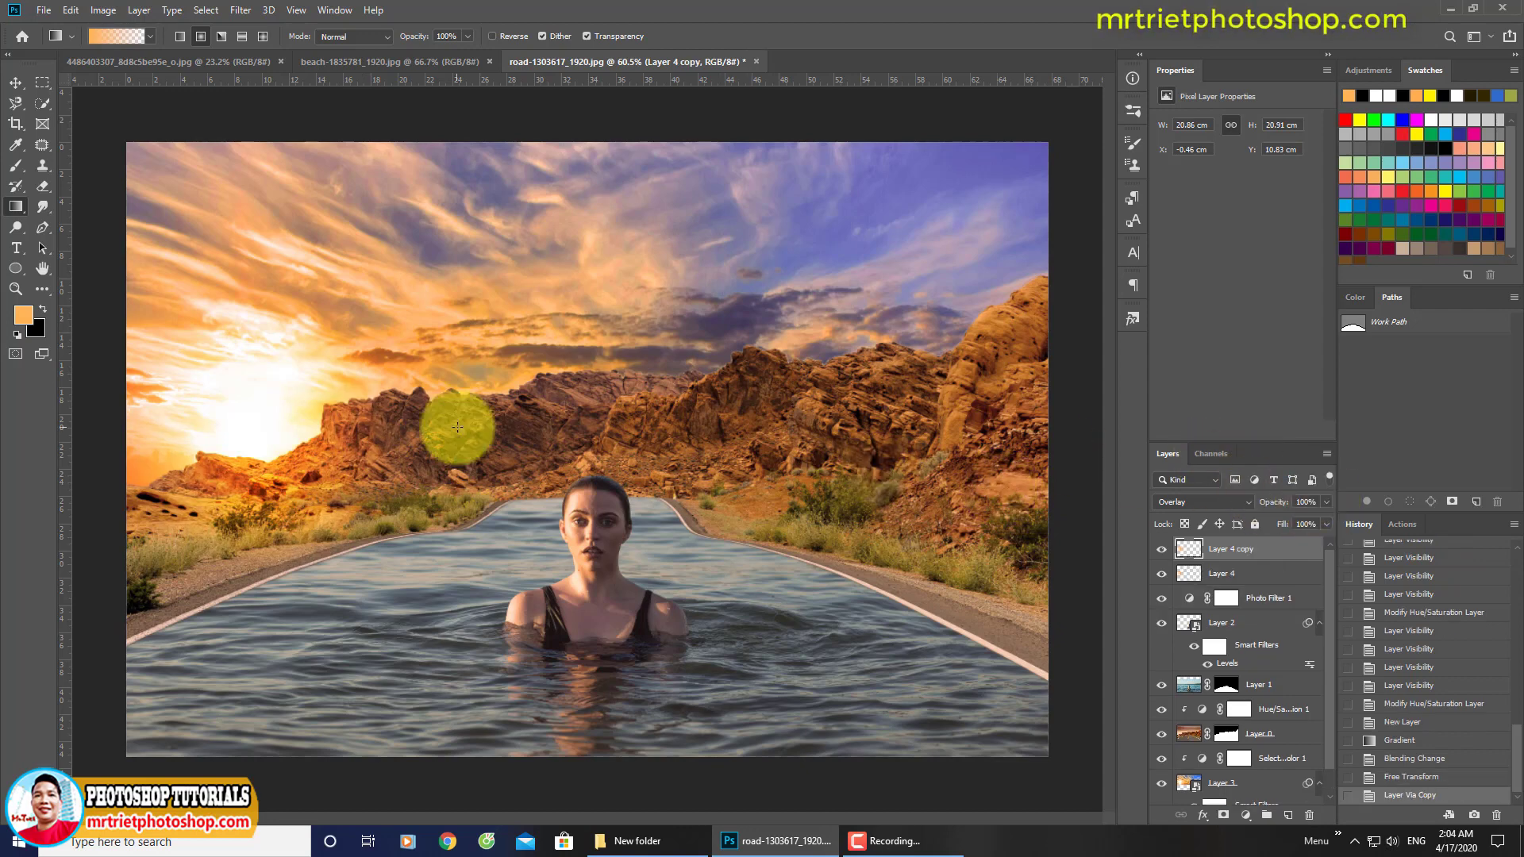
{"action": "key", "text": "ctrl+t"}
{"action": "left_click_drag", "start_coordinate": [402, 289], "coordinate": [328, 331]}
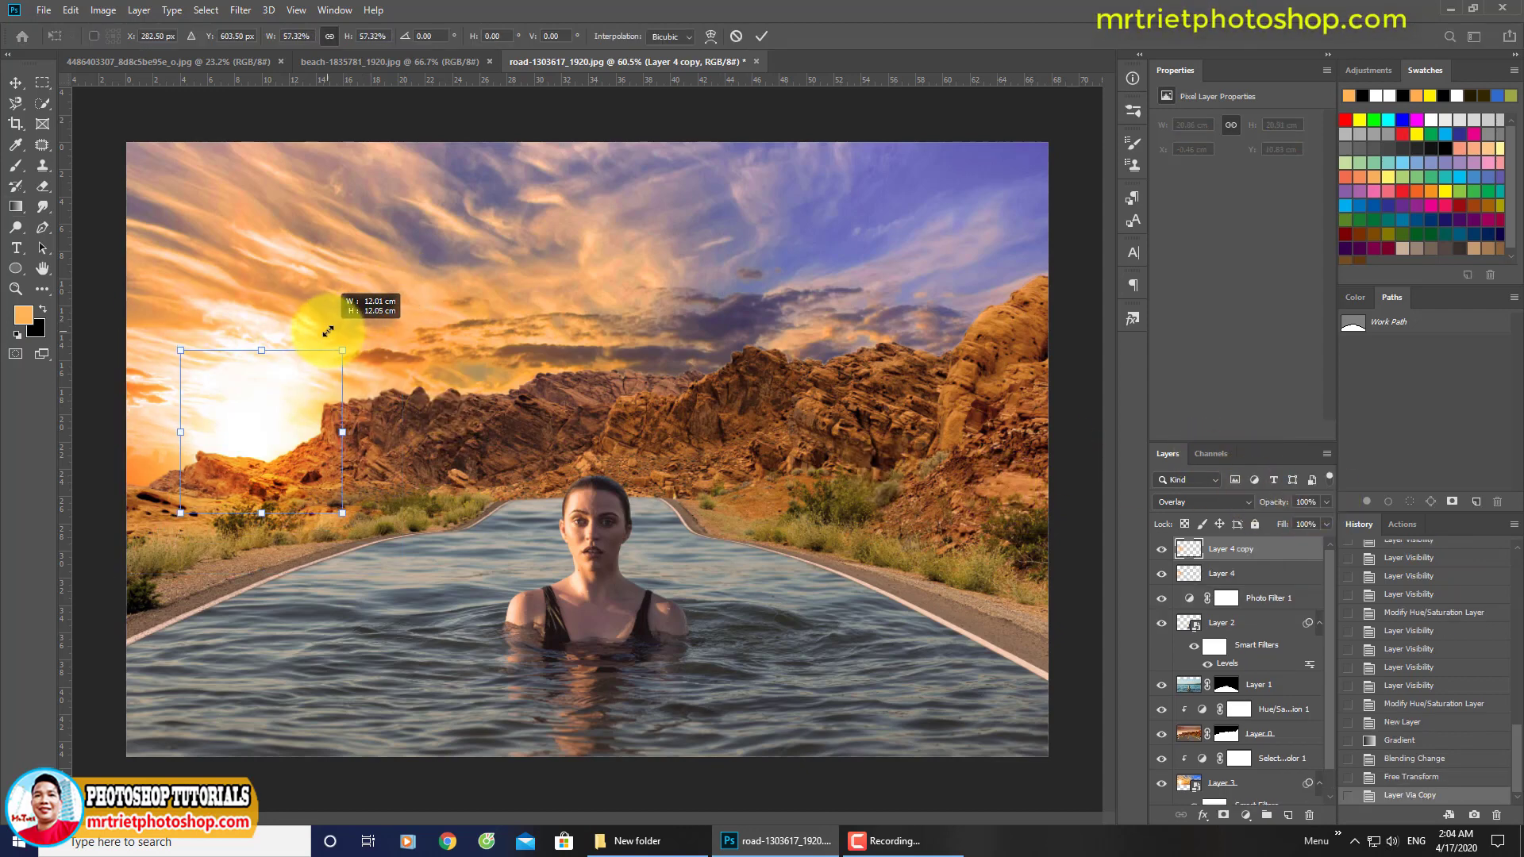
{"action": "key", "text": "Return"}
Compare the two glow layers hidden and shown, and reduce the opacity of Layer 4 to about 37%.
{"action": "left_click", "coordinate": [1162, 555]}
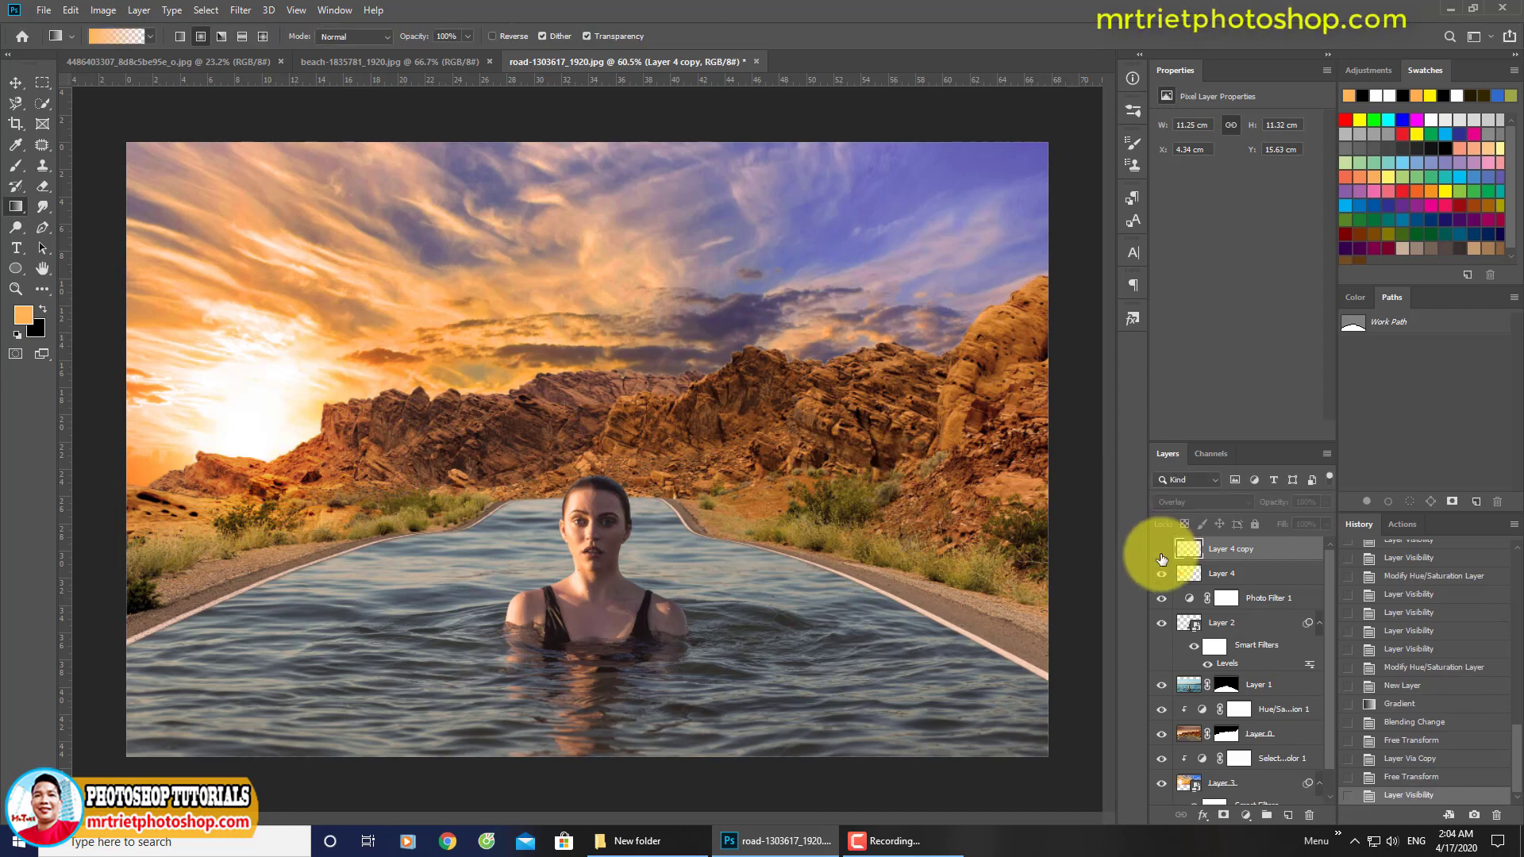
{"action": "left_click", "coordinate": [1161, 552]}
{"action": "left_click", "coordinate": [1163, 575]}
{"action": "left_click", "coordinate": [1163, 575]}
{"action": "left_click", "coordinate": [1164, 577]}
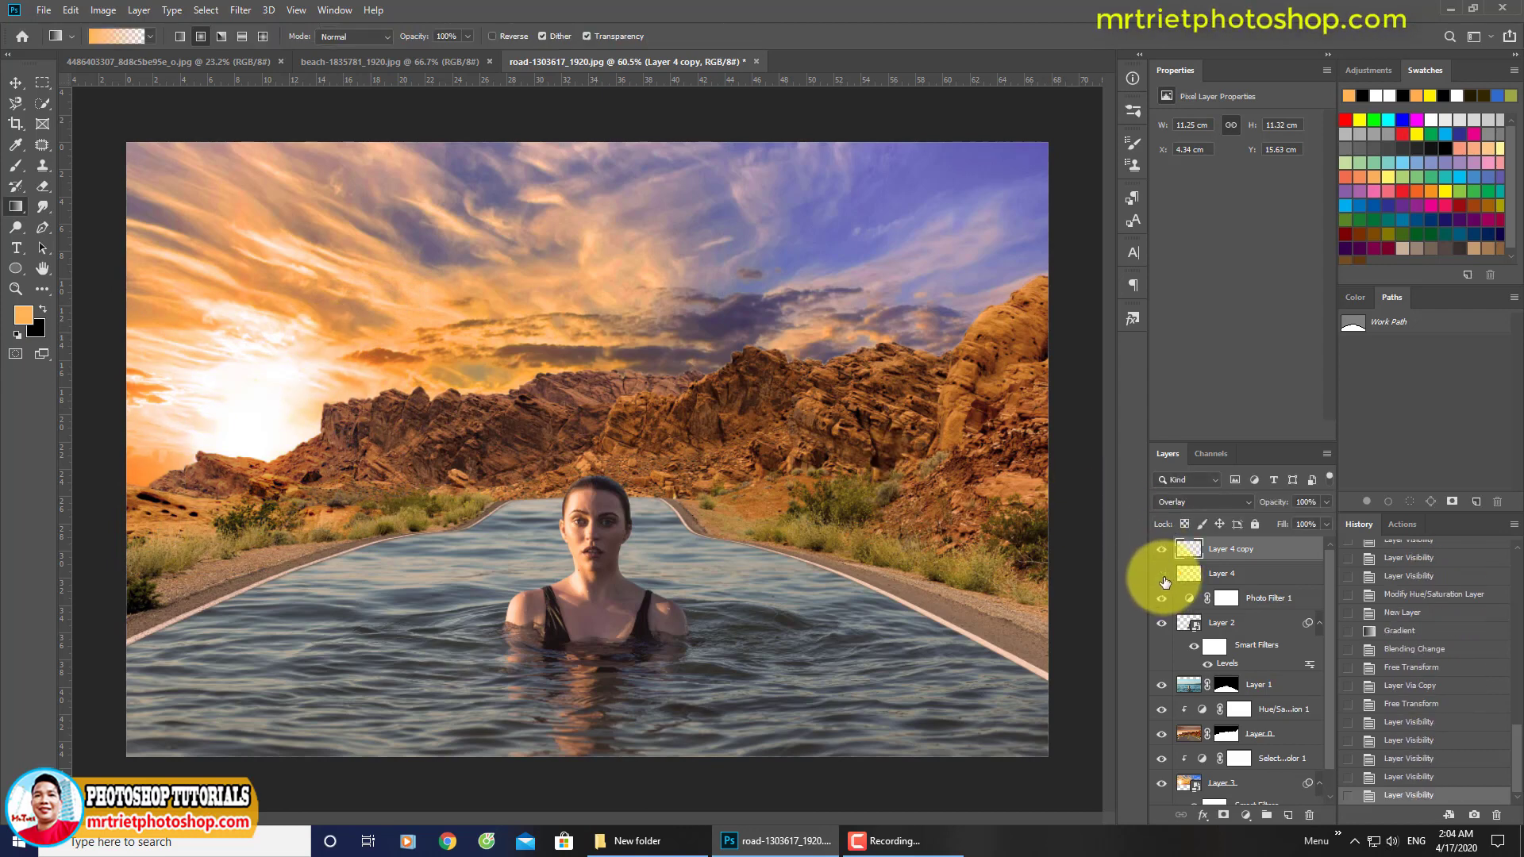
{"action": "left_click", "coordinate": [1164, 579]}
{"action": "left_click", "coordinate": [1220, 574]}
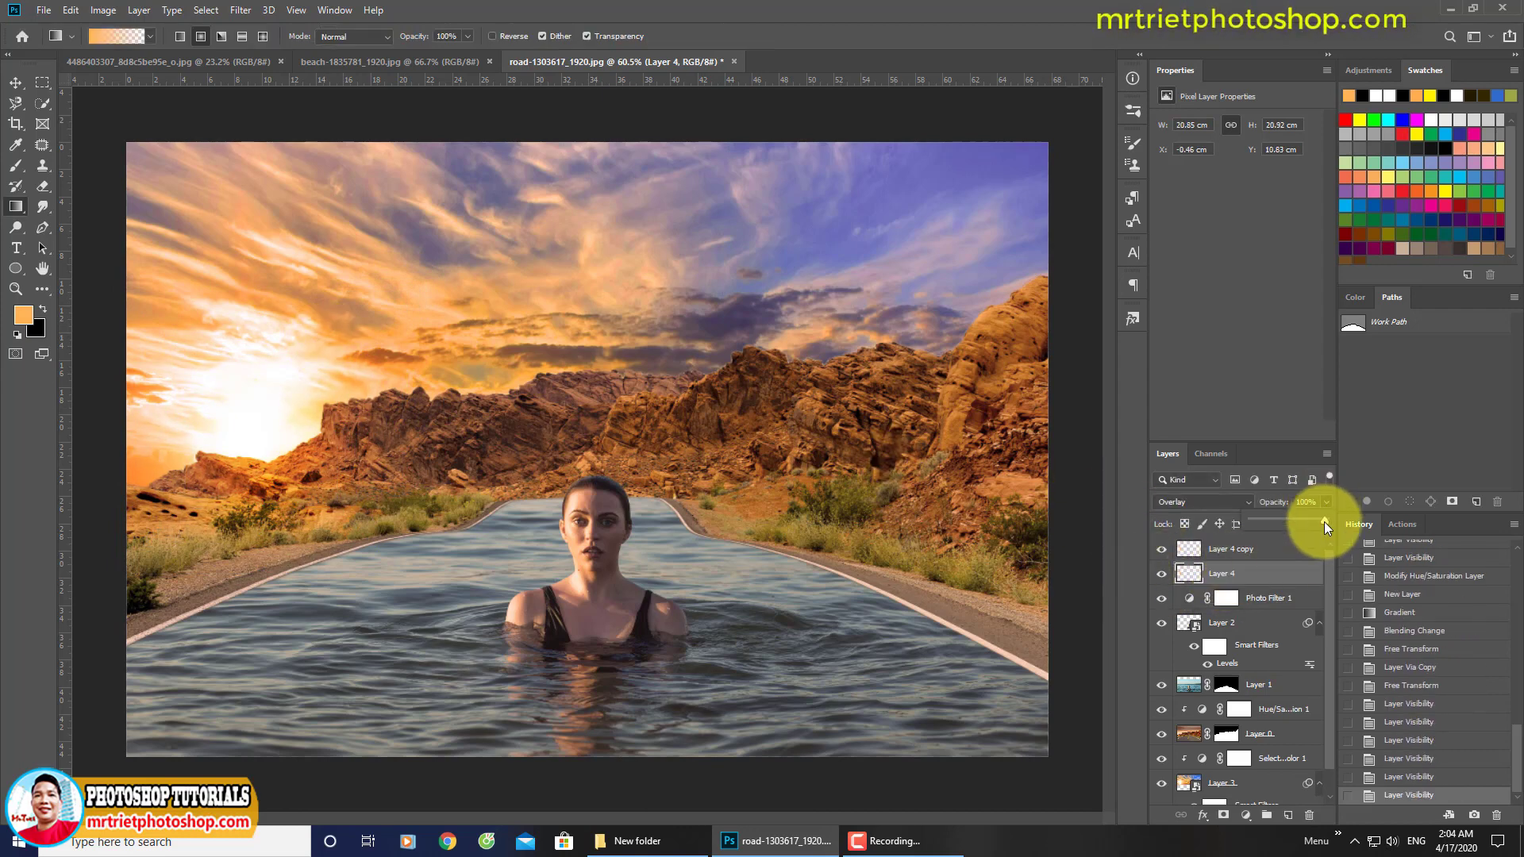
{"action": "left_click_drag", "start_coordinate": [1294, 521], "coordinate": [1278, 518]}
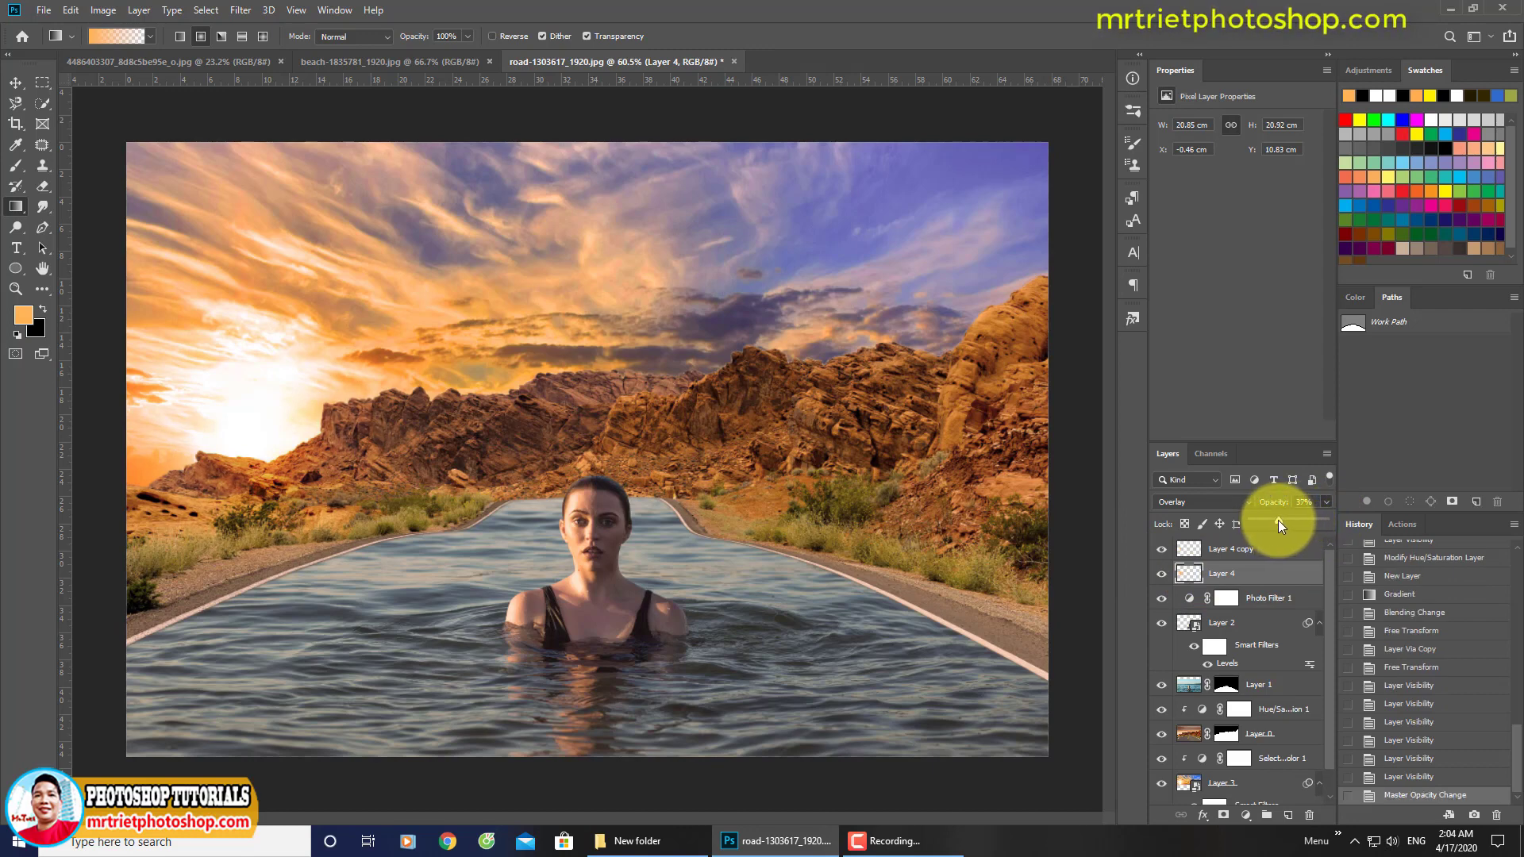
Add a Gradient Fill layer above Layer 4 copy and set its style to Angle.
{"action": "left_click", "coordinate": [1249, 548]}
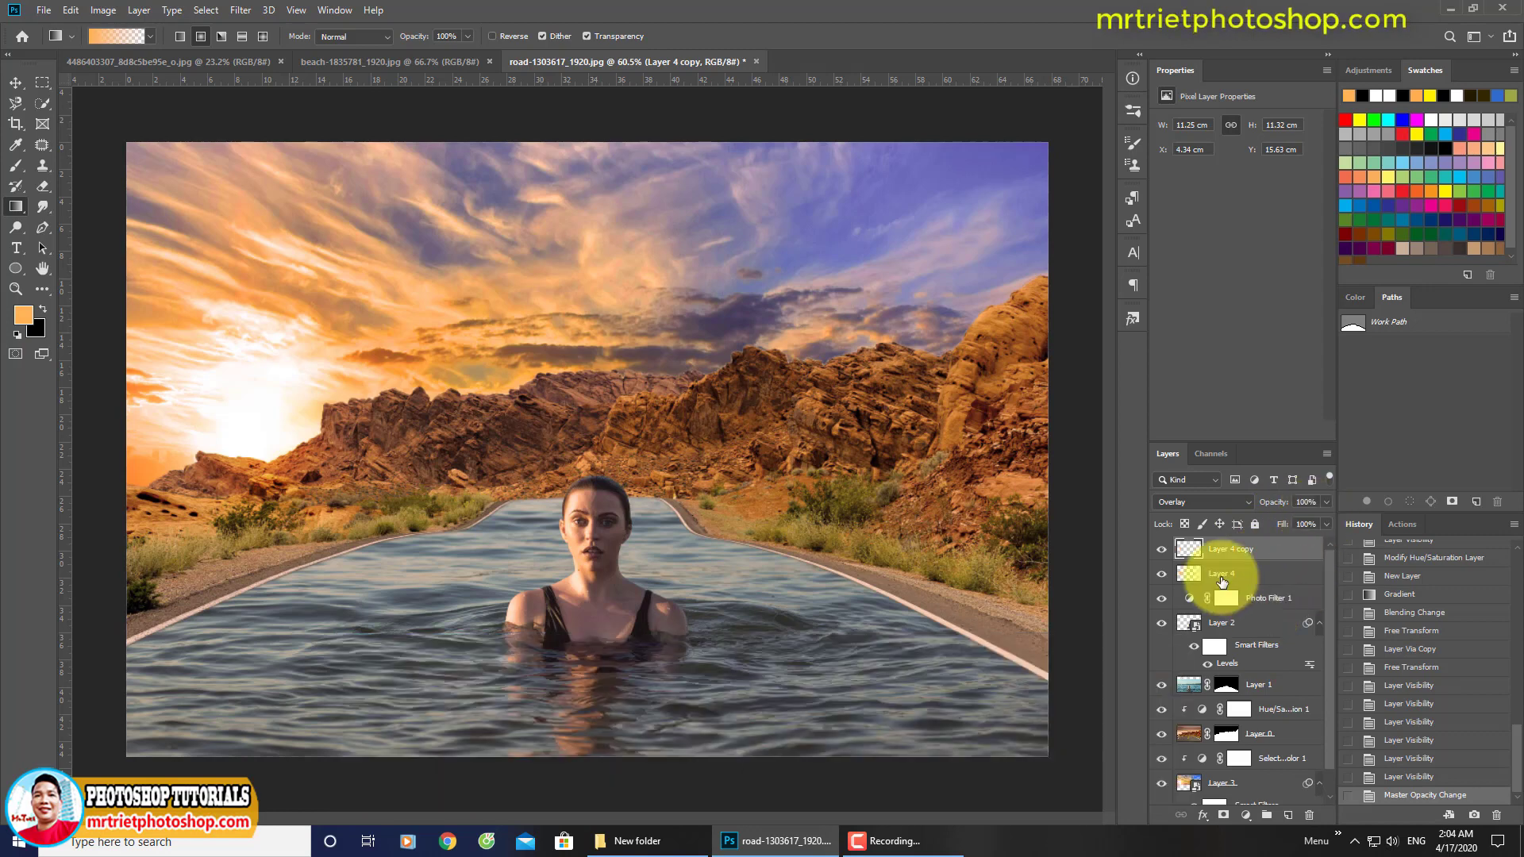
{"action": "left_click", "coordinate": [1246, 815]}
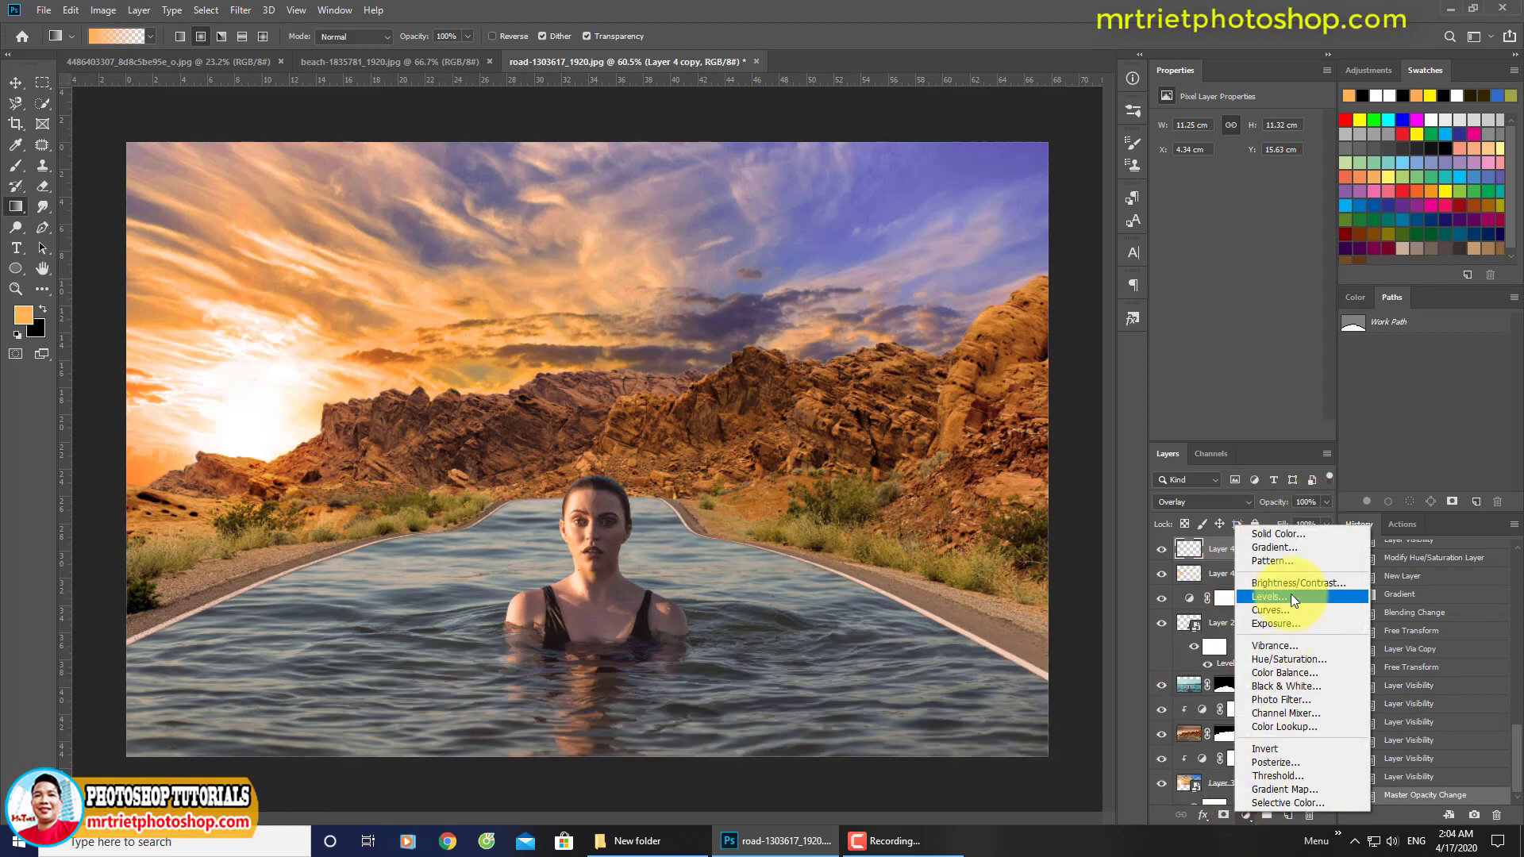
{"action": "left_click", "coordinate": [1275, 549]}
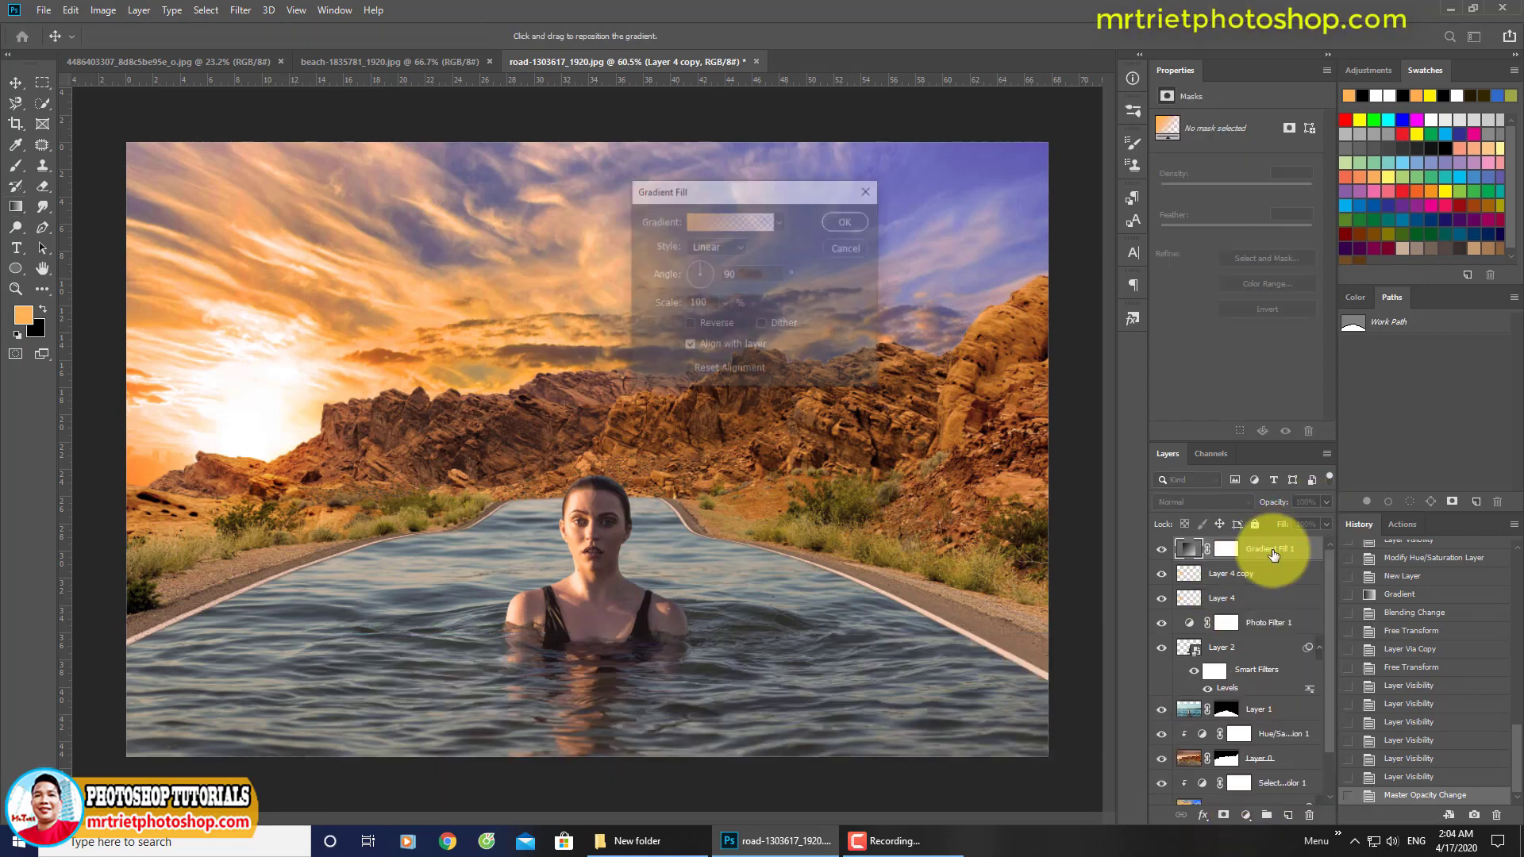
{"action": "left_click_drag", "start_coordinate": [741, 196], "coordinate": [953, 161]}
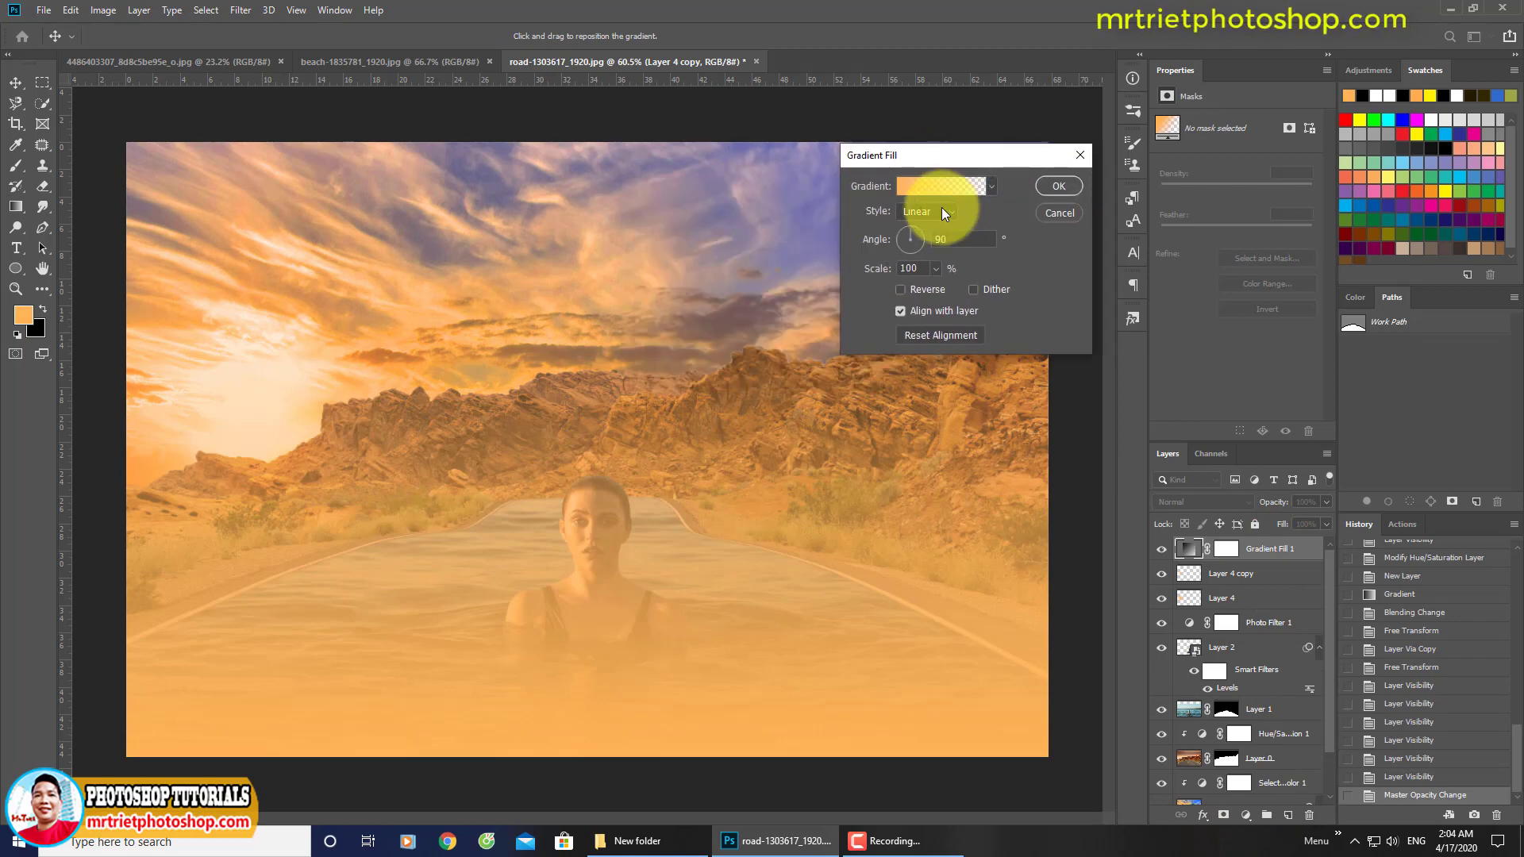
{"action": "left_click", "coordinate": [942, 210]}
{"action": "left_click", "coordinate": [909, 251]}
Make the fill a Noise gradient in the HSB model with saturation at minimum, Restrict Colors and Add Transparency enabled.
{"action": "left_click", "coordinate": [944, 192]}
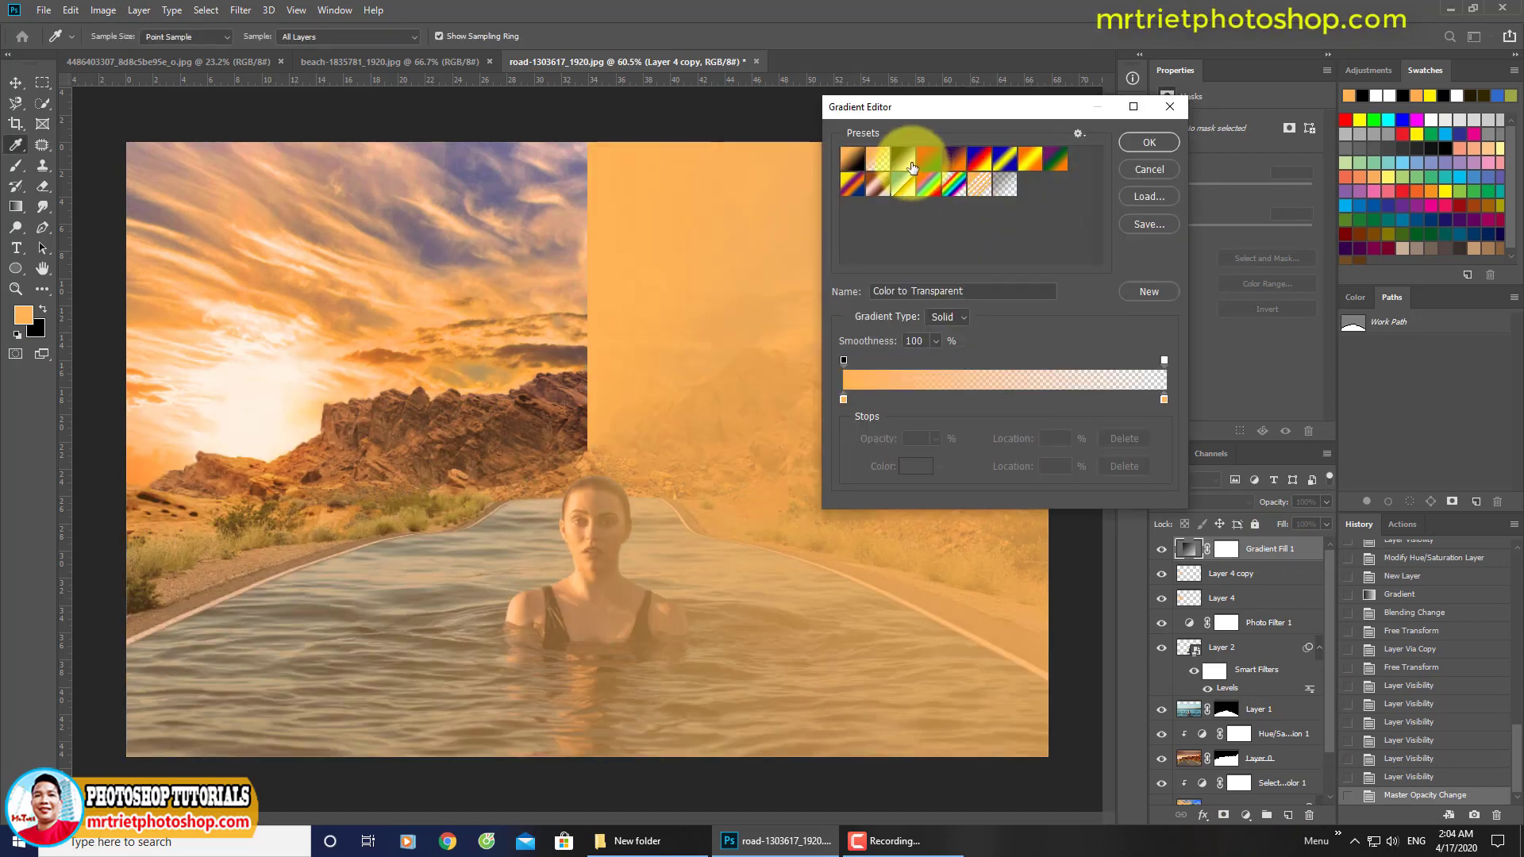
{"action": "left_click", "coordinate": [904, 159]}
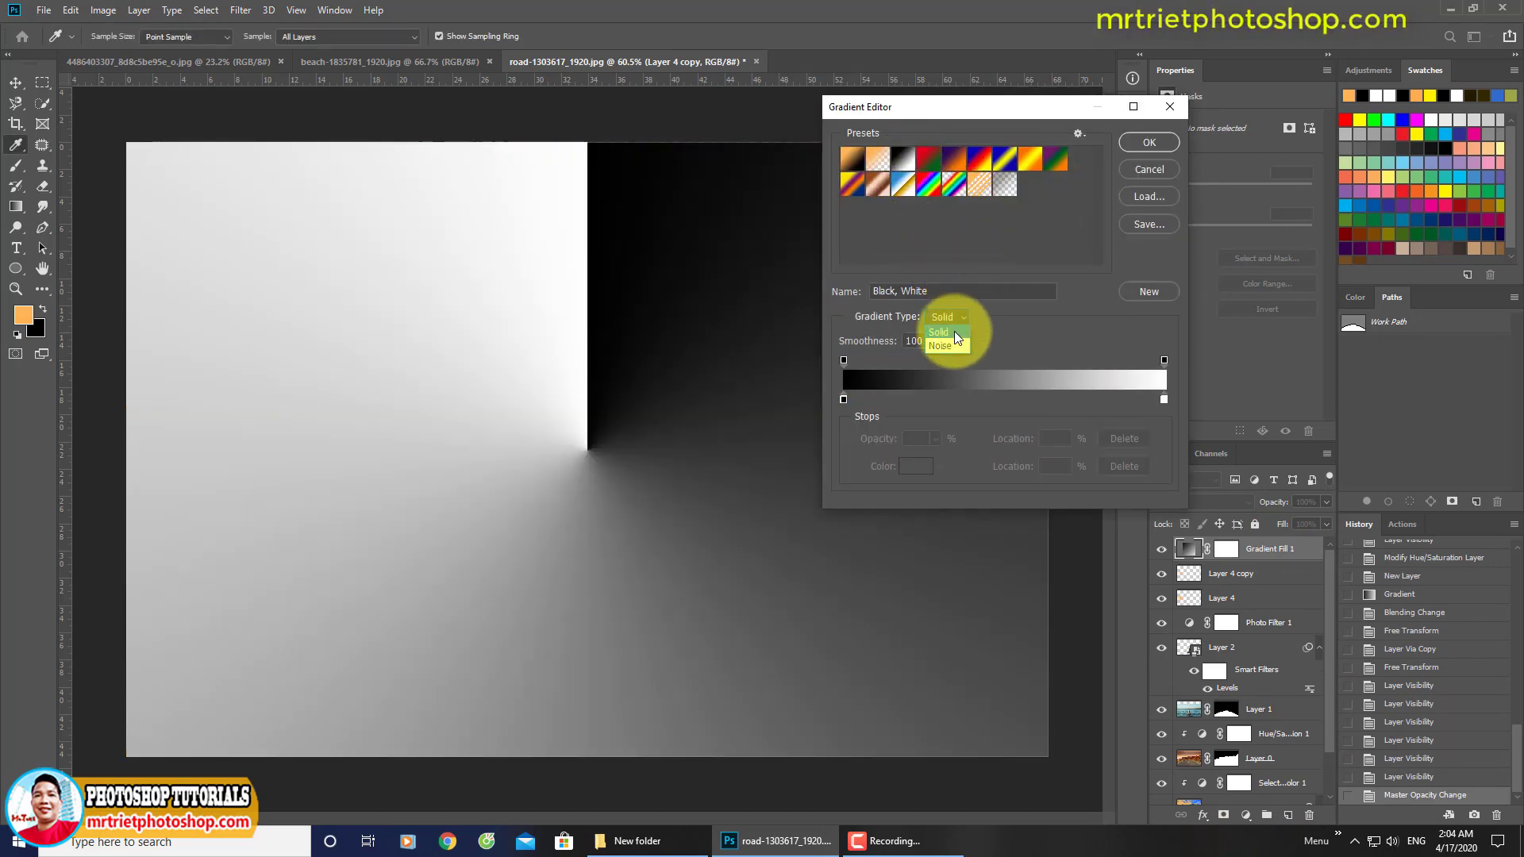
{"action": "left_click", "coordinate": [939, 343]}
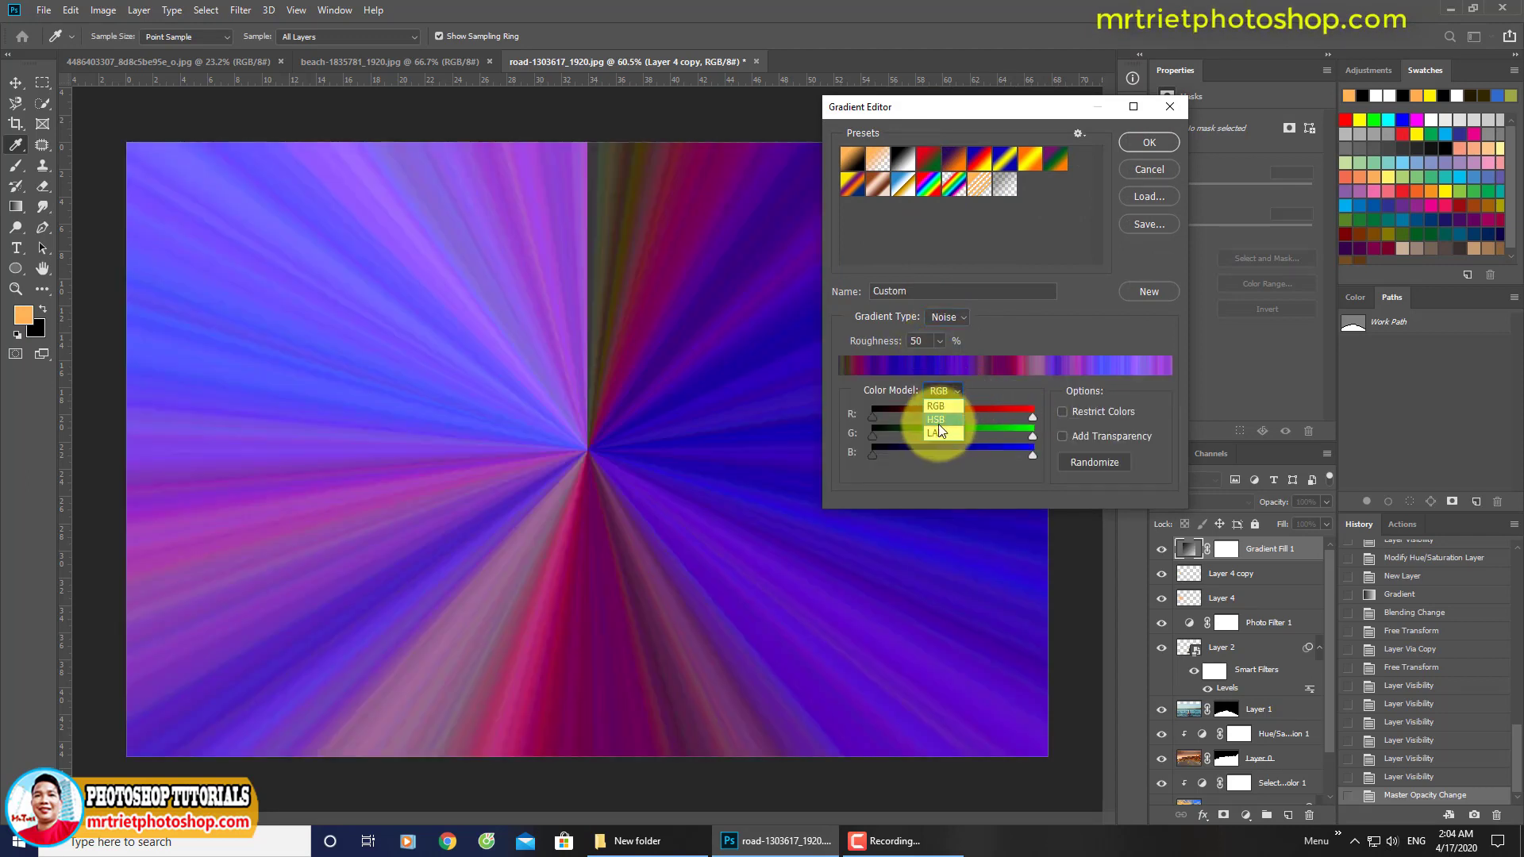
{"action": "left_click", "coordinate": [937, 420]}
{"action": "left_click_drag", "start_coordinate": [864, 444], "coordinate": [850, 447]}
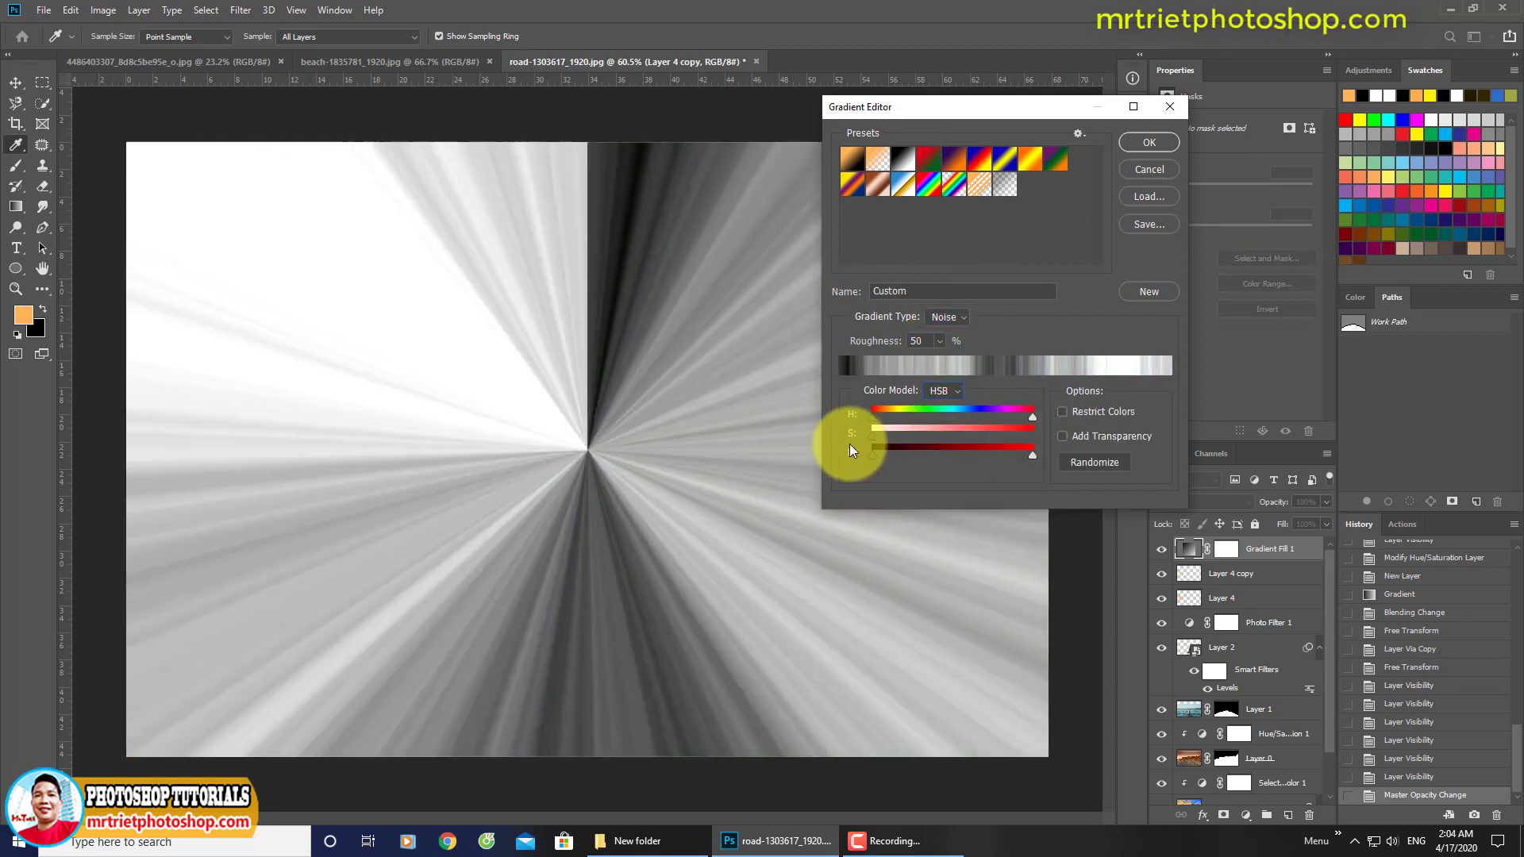
{"action": "left_click", "coordinate": [1063, 412]}
{"action": "left_click", "coordinate": [1076, 436]}
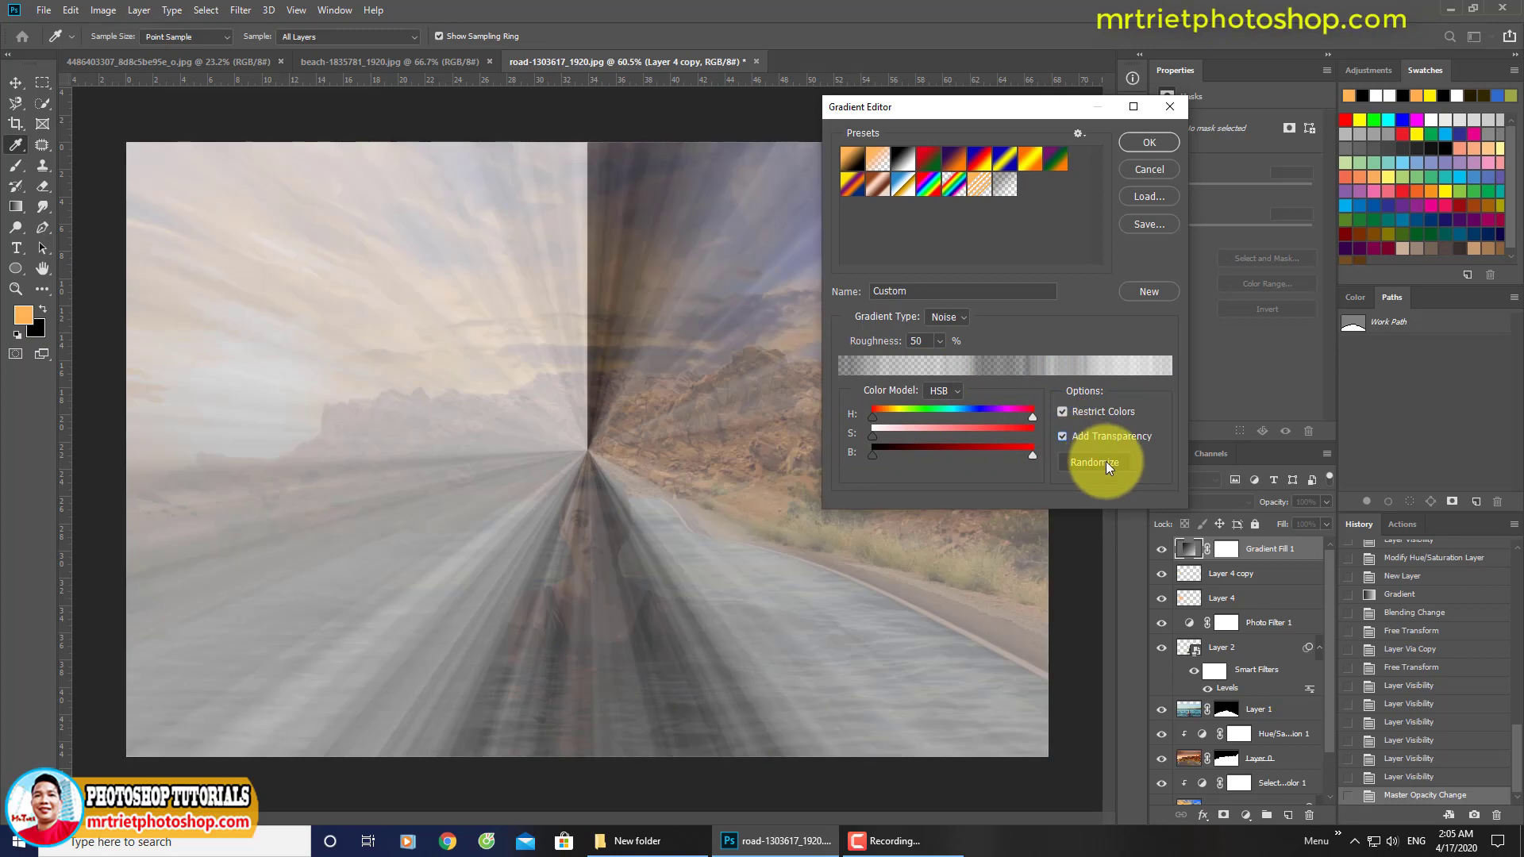
Randomize the noise gradient repeatedly until it gives pale, soft light rays.
{"action": "left_click", "coordinate": [1107, 462]}
{"action": "left_click", "coordinate": [1107, 461]}
{"action": "left_click", "coordinate": [1106, 461]}
{"action": "left_click", "coordinate": [1107, 461]}
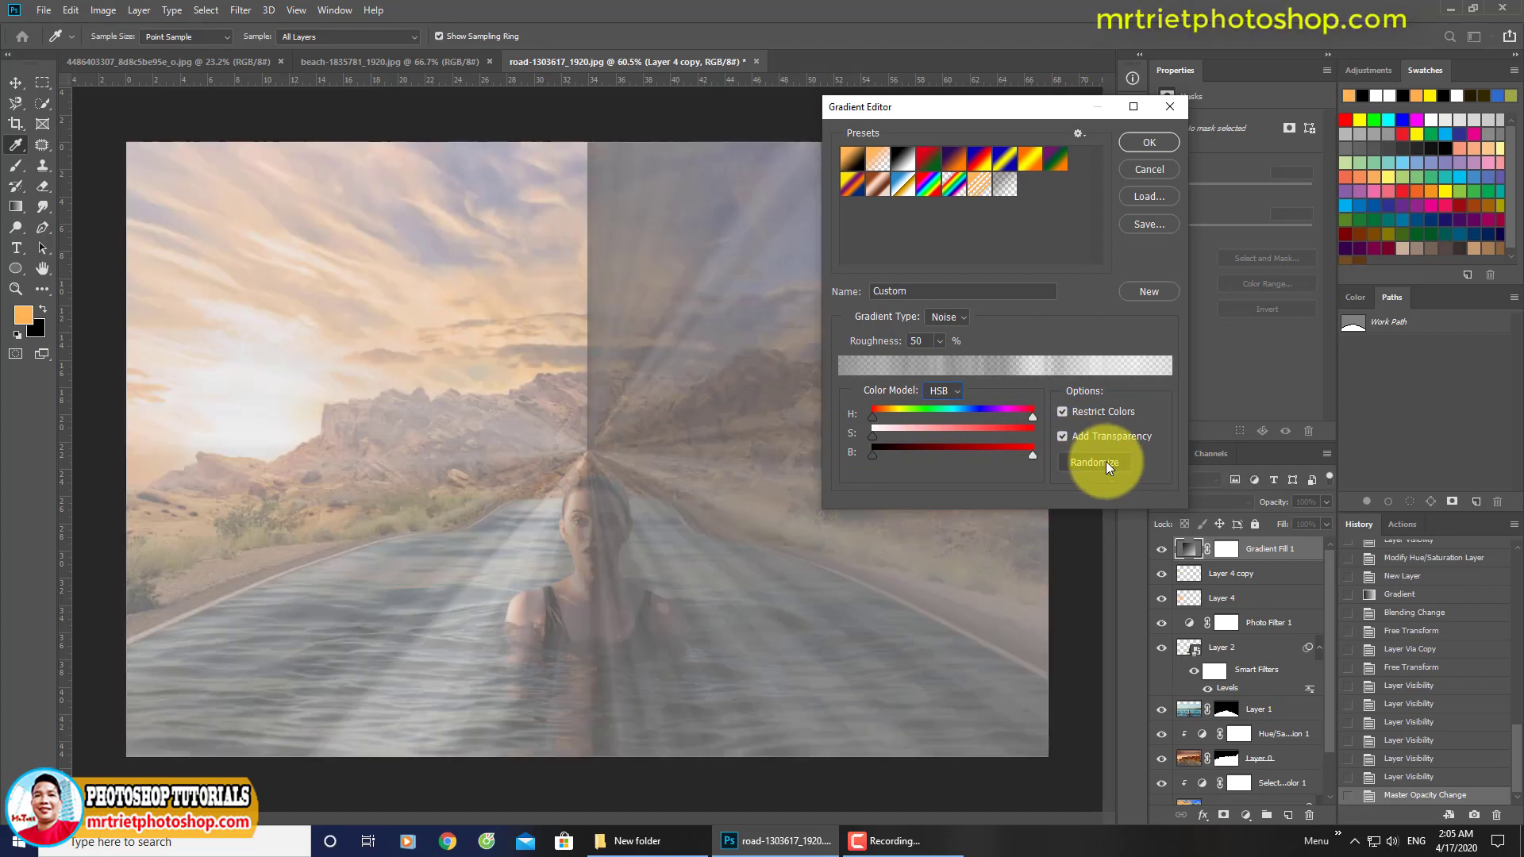
{"action": "left_click", "coordinate": [1106, 461]}
{"action": "left_click", "coordinate": [1107, 461]}
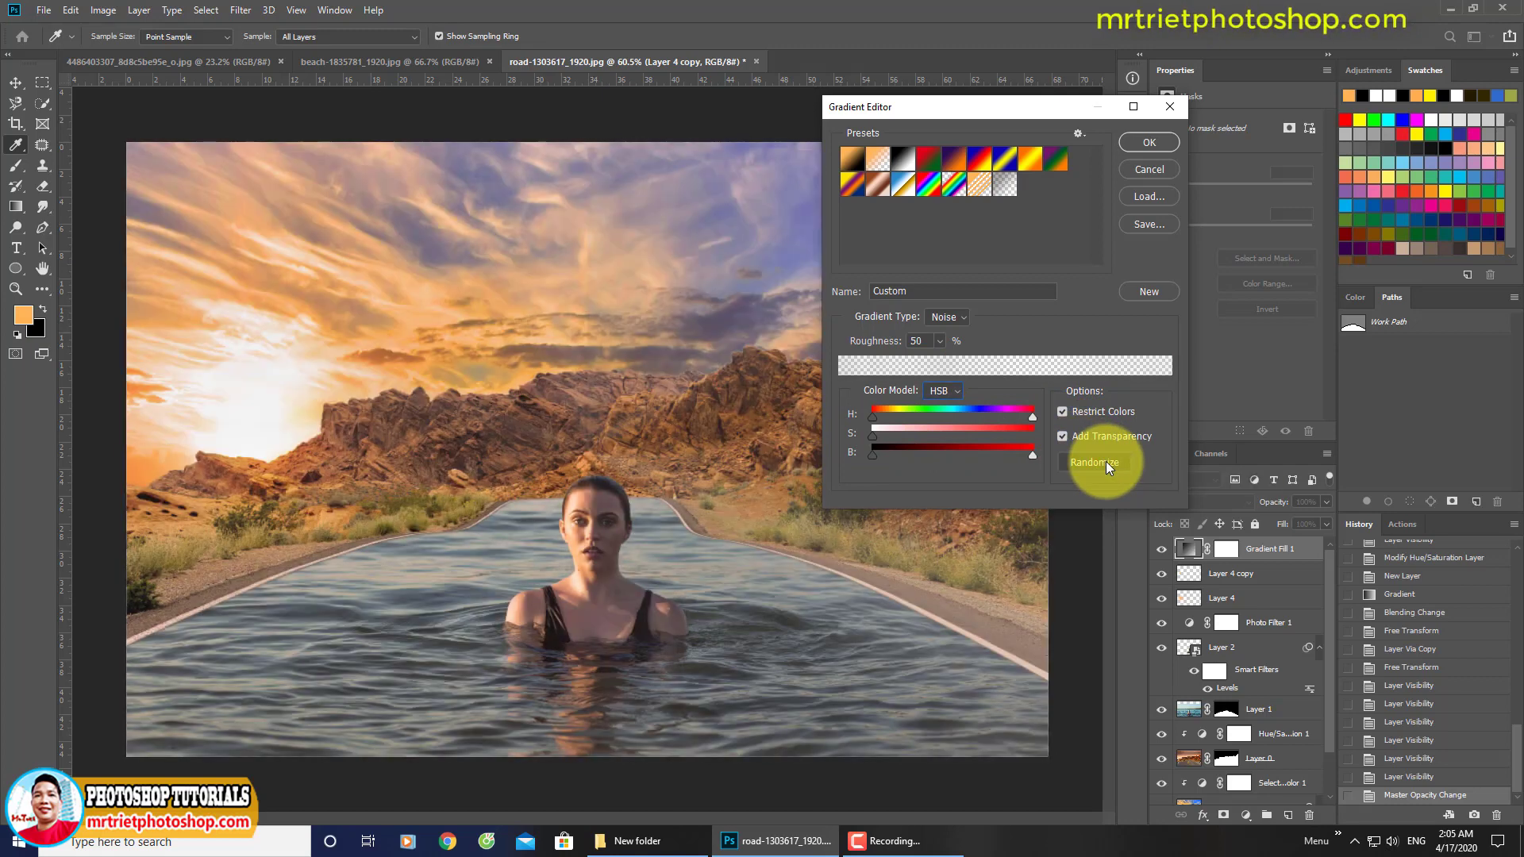
{"action": "left_click", "coordinate": [1106, 461]}
{"action": "left_click", "coordinate": [1107, 461]}
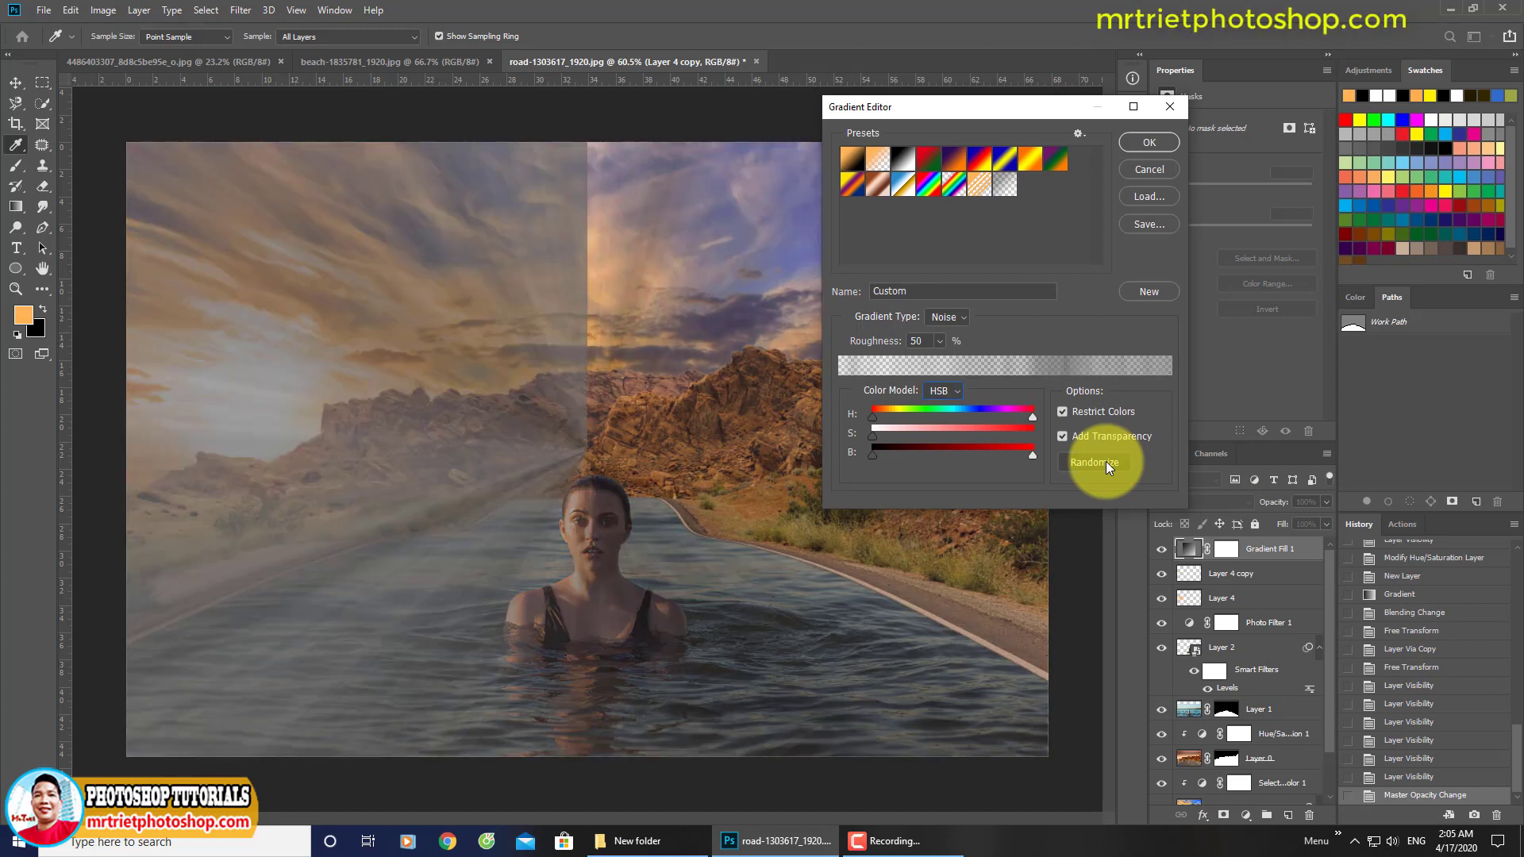
{"action": "left_click", "coordinate": [1106, 462]}
{"action": "left_click", "coordinate": [1107, 461]}
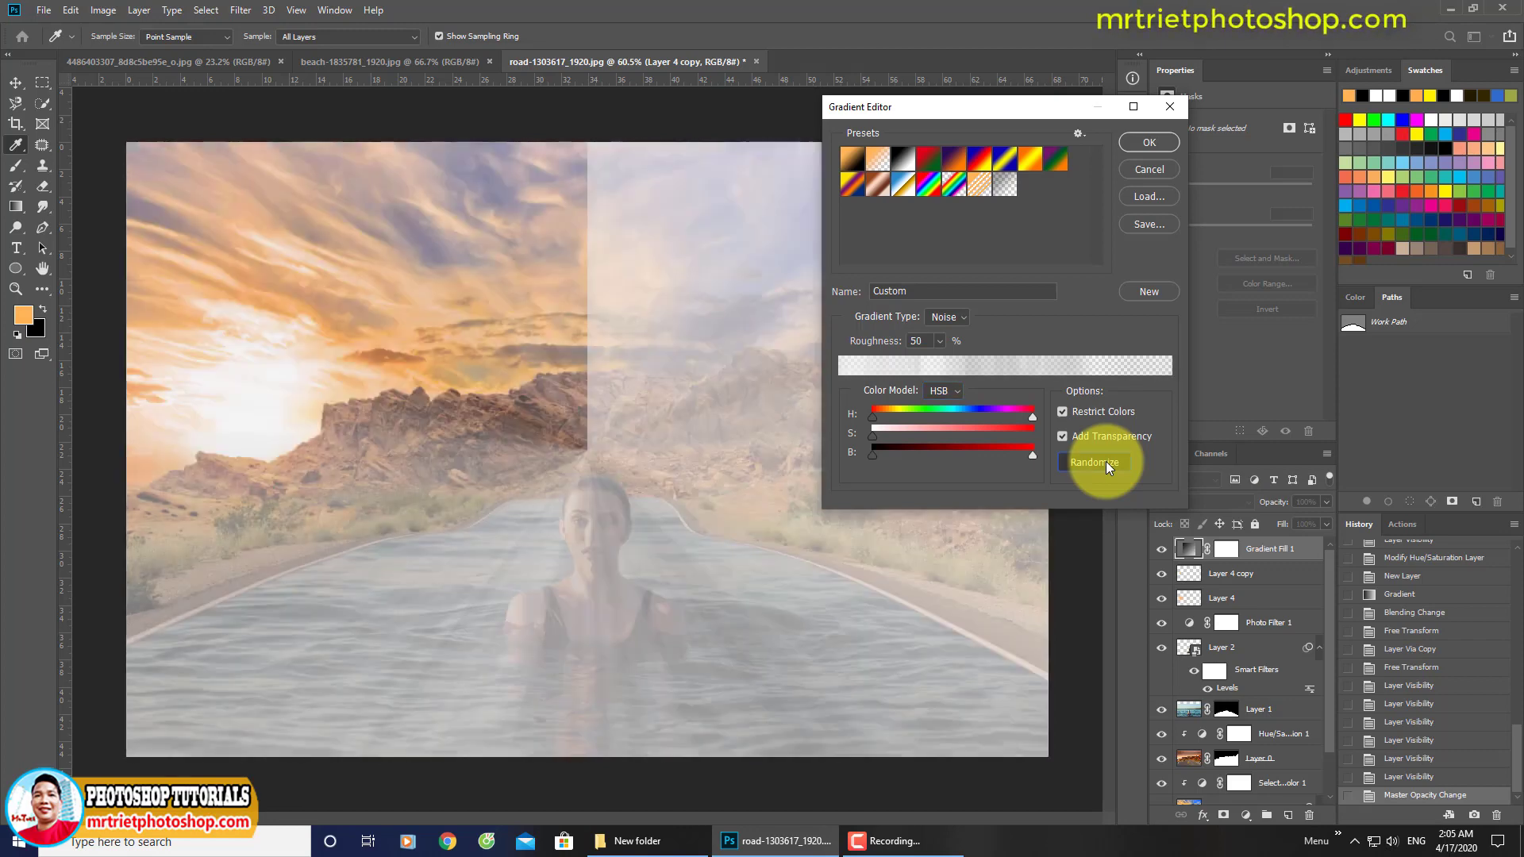
{"action": "left_click", "coordinate": [1106, 460]}
{"action": "left_click", "coordinate": [1106, 461]}
{"action": "left_click", "coordinate": [1107, 460]}
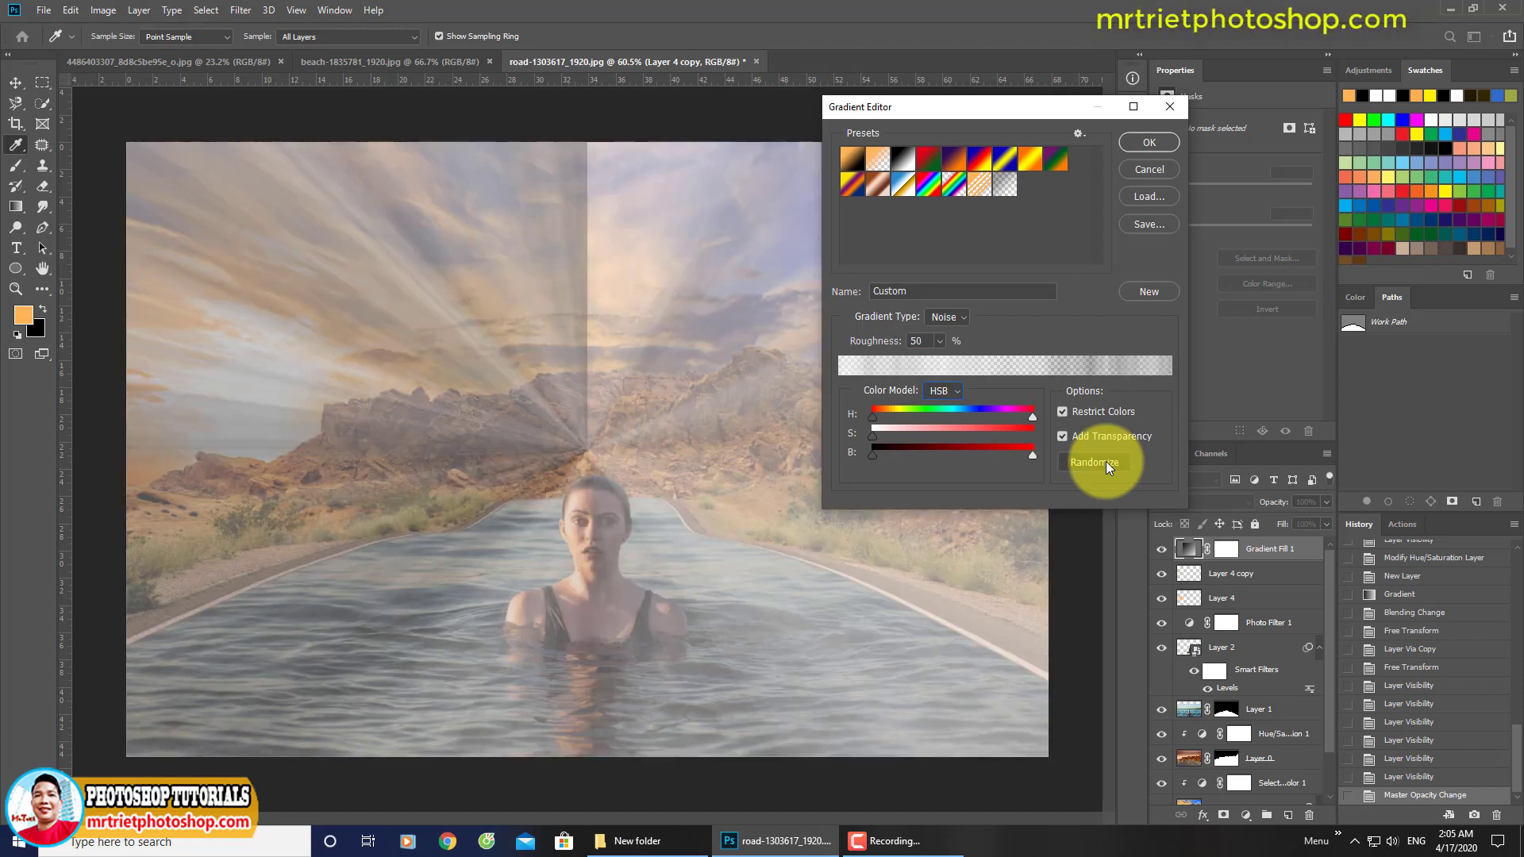
{"action": "left_click", "coordinate": [1107, 461]}
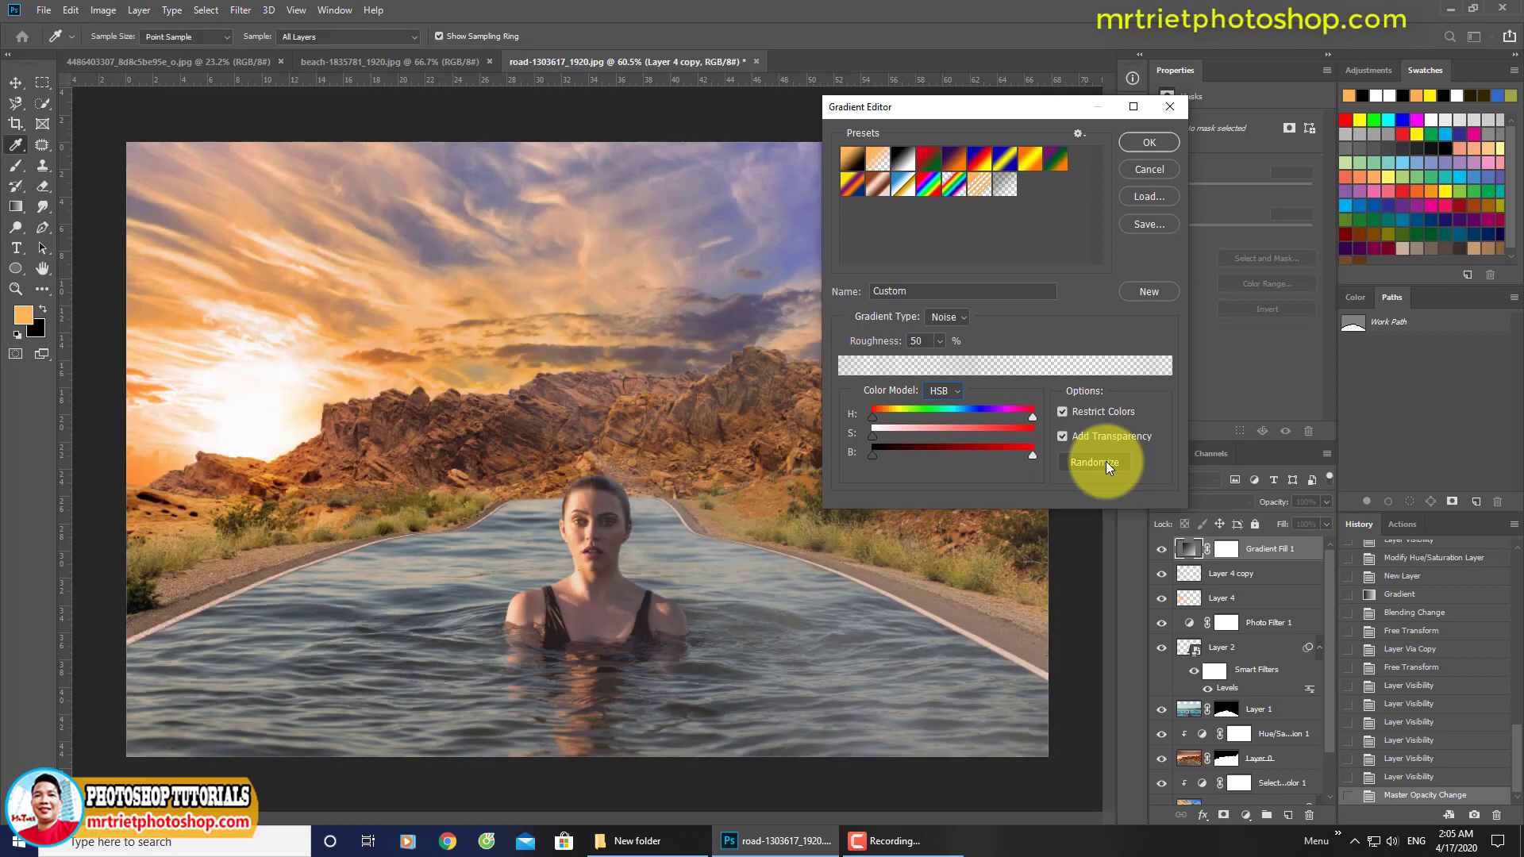
{"action": "left_click", "coordinate": [1086, 464]}
{"action": "left_click", "coordinate": [1086, 464]}
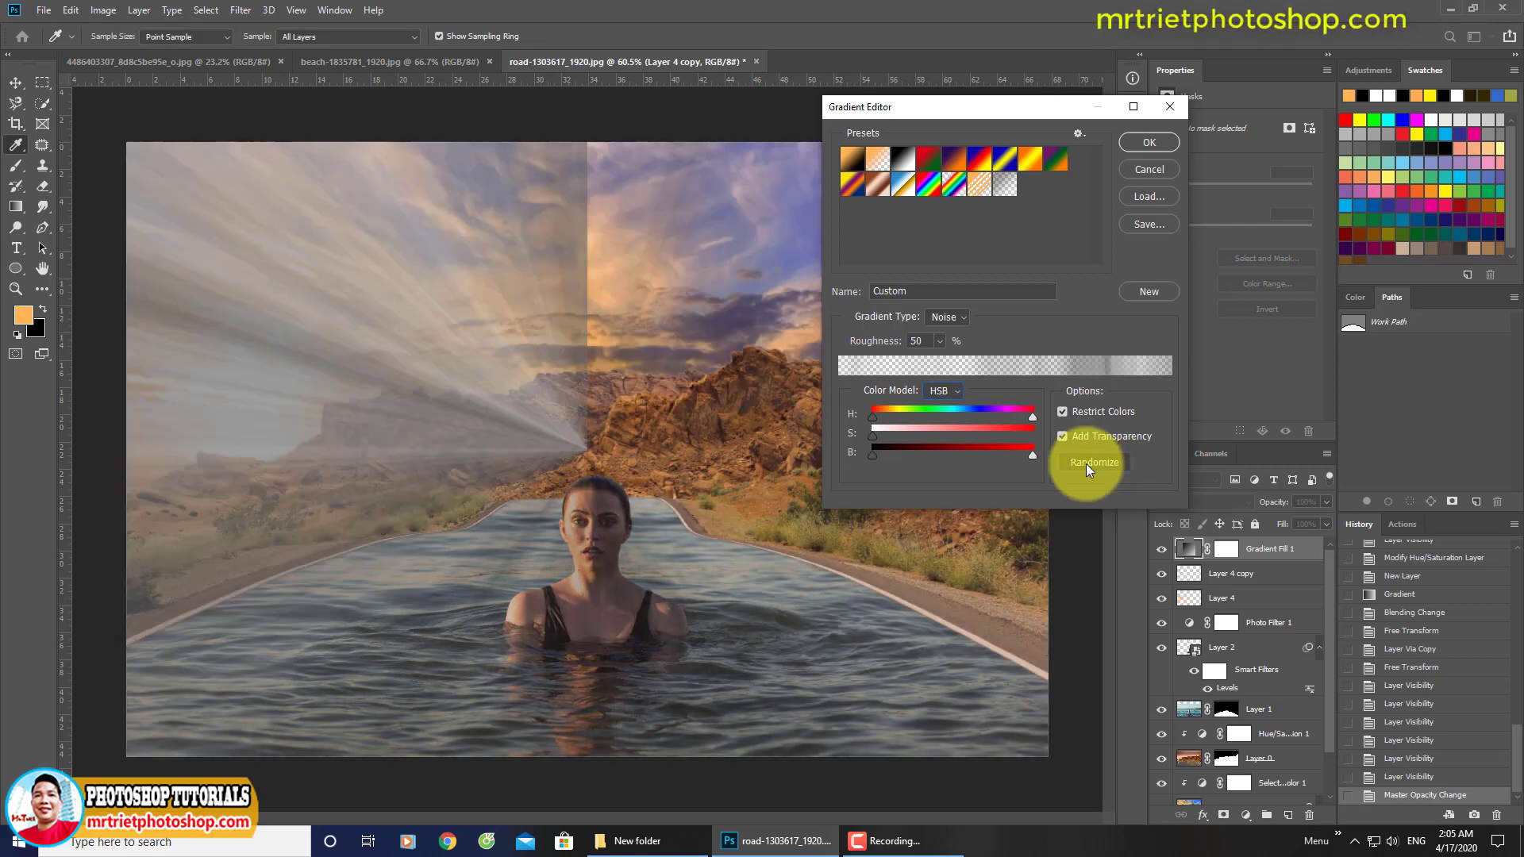
{"action": "left_click", "coordinate": [1086, 464]}
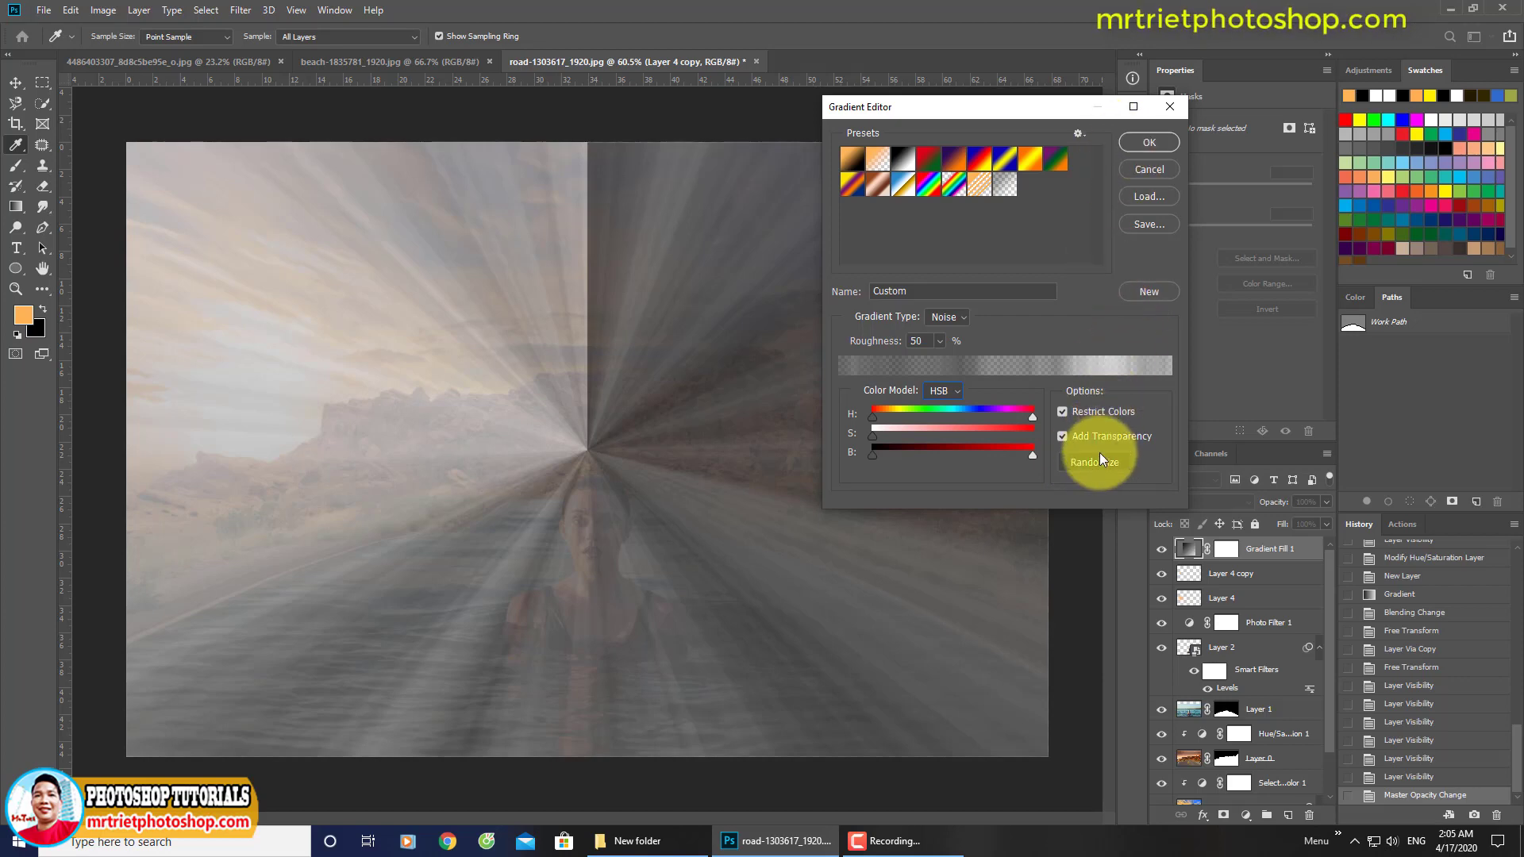
{"action": "left_click", "coordinate": [1097, 464]}
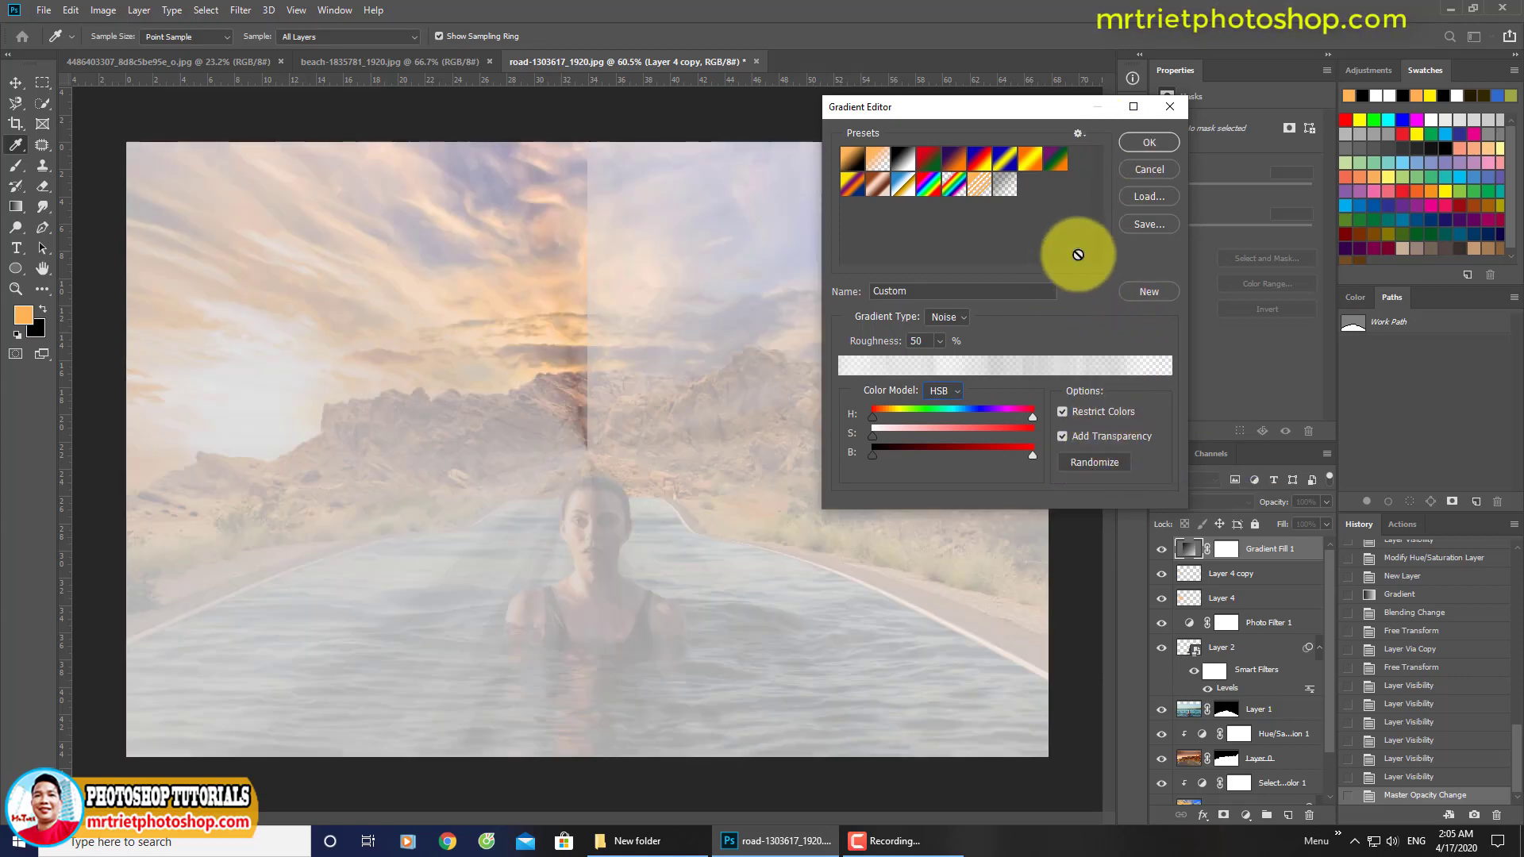
Accept the noise gradient, move the centre of its rays onto the sun, and confirm the fill layer.
{"action": "left_click", "coordinate": [1146, 143]}
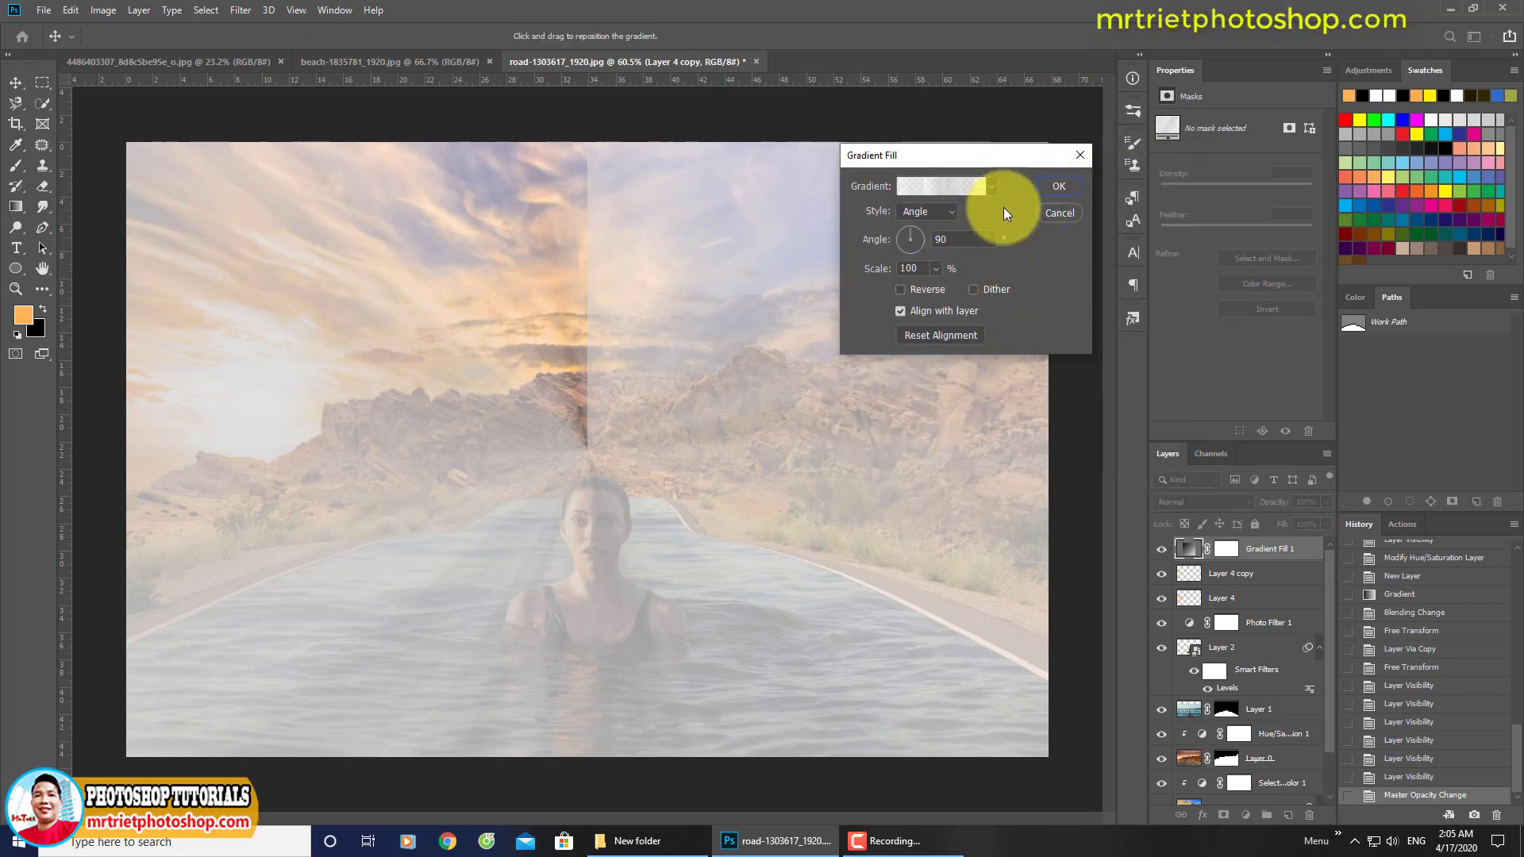
{"action": "left_click_drag", "start_coordinate": [567, 465], "coordinate": [243, 433]}
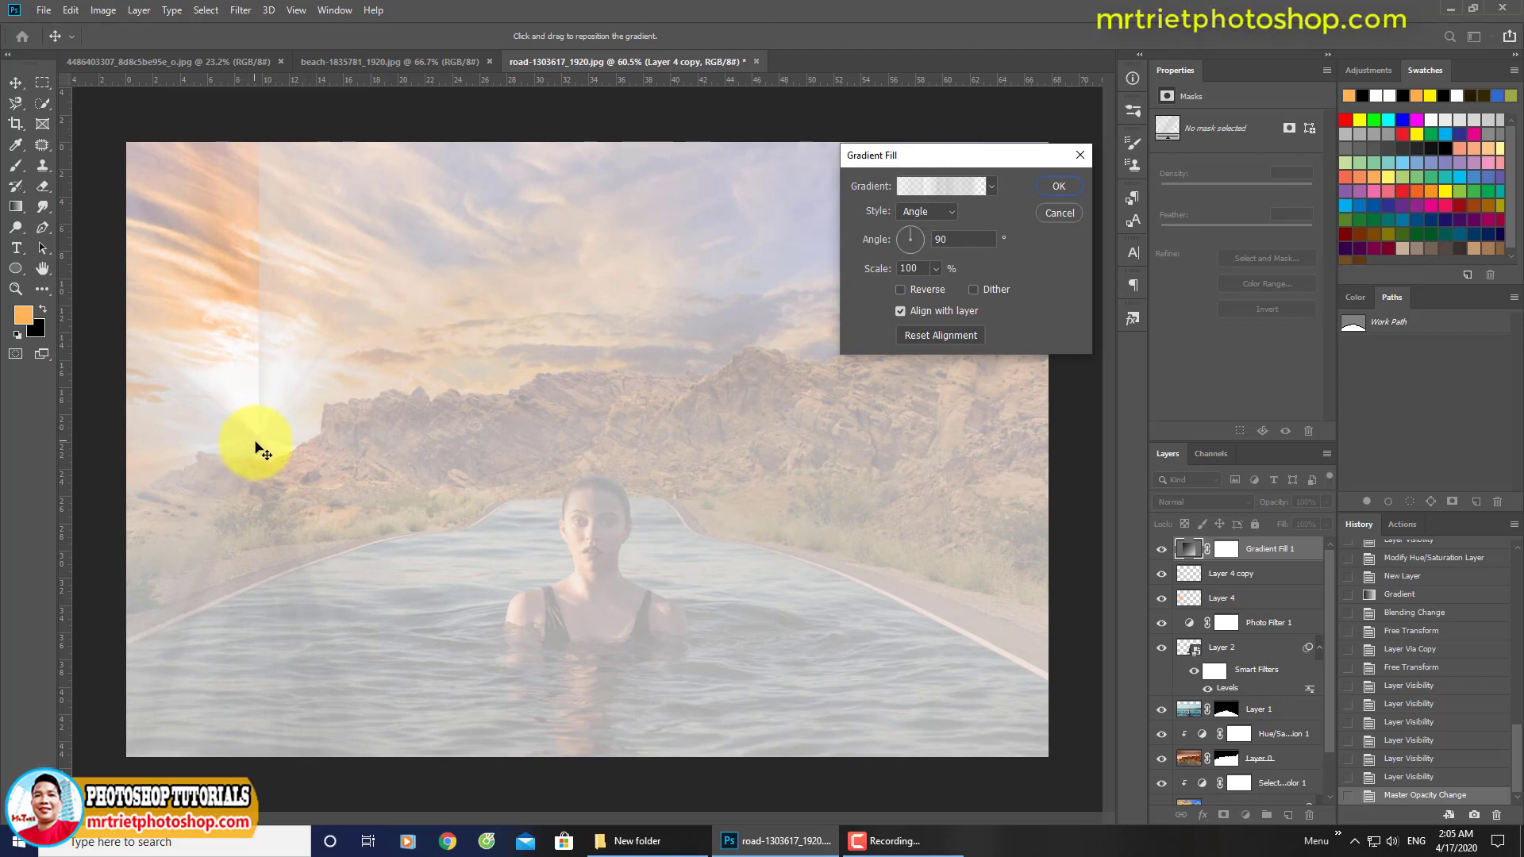
{"action": "left_click", "coordinate": [1059, 186]}
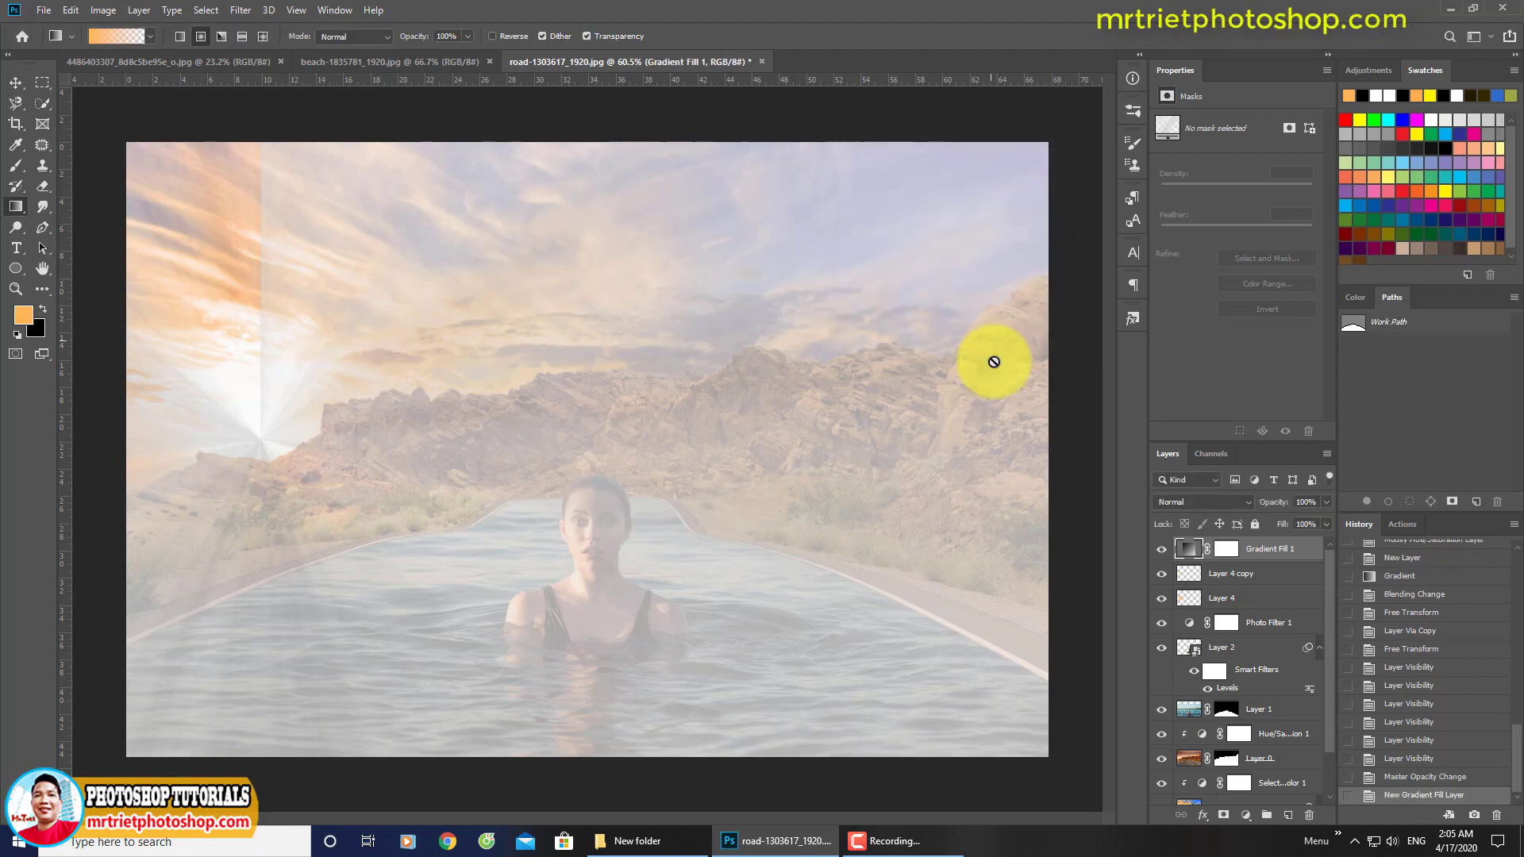
Set the Gradient Fill 1 layer's blend mode to Overlay and compare the image with the layer hidden and shown.
{"action": "left_click", "coordinate": [1199, 502]}
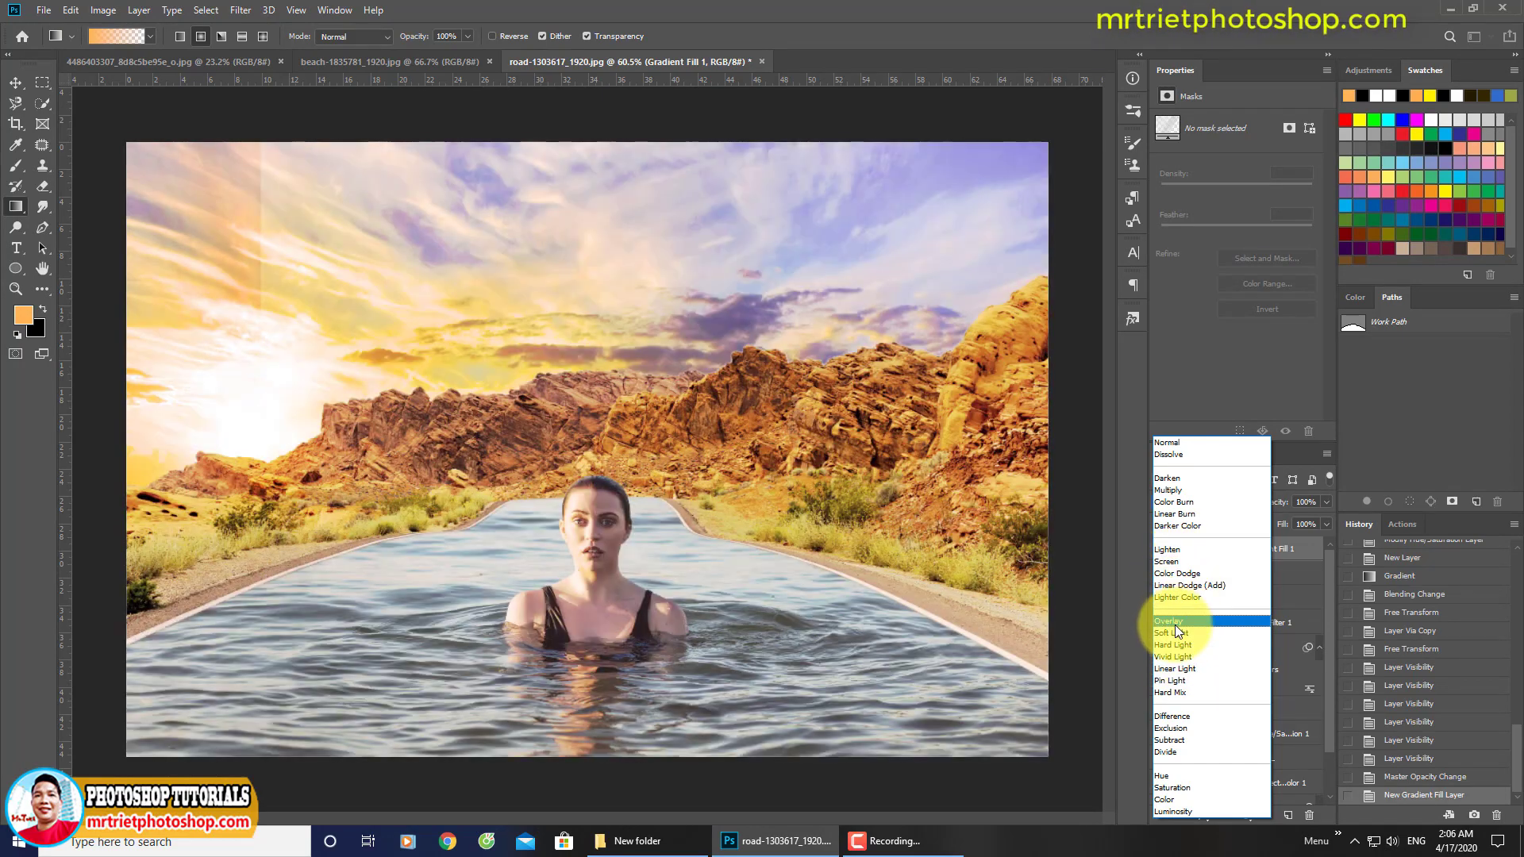
{"action": "left_click", "coordinate": [1175, 624]}
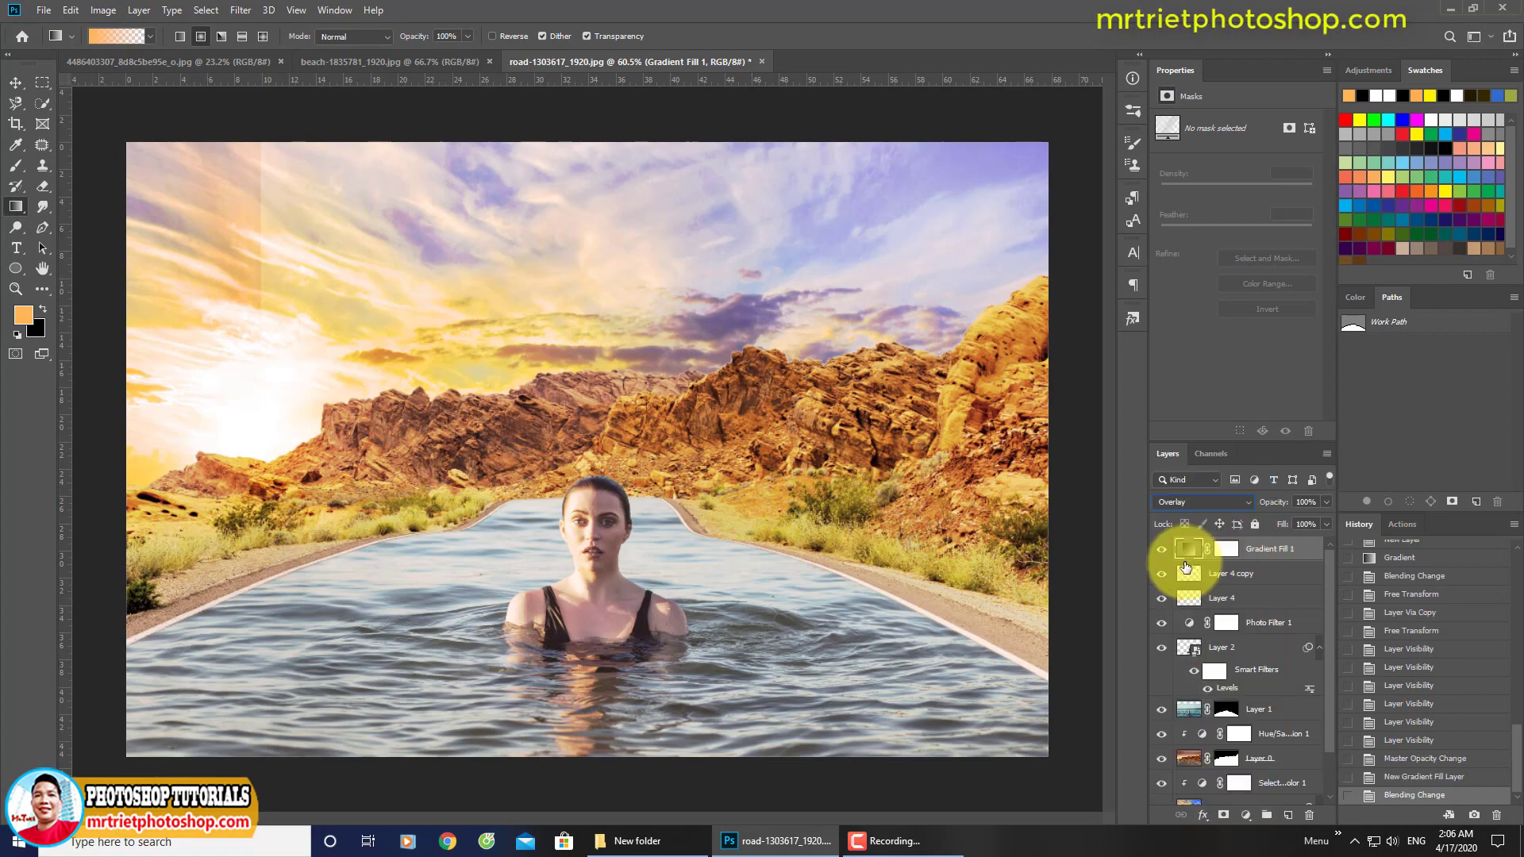
{"action": "left_click", "coordinate": [1160, 550]}
{"action": "left_click", "coordinate": [1160, 550]}
{"action": "left_click", "coordinate": [1161, 551]}
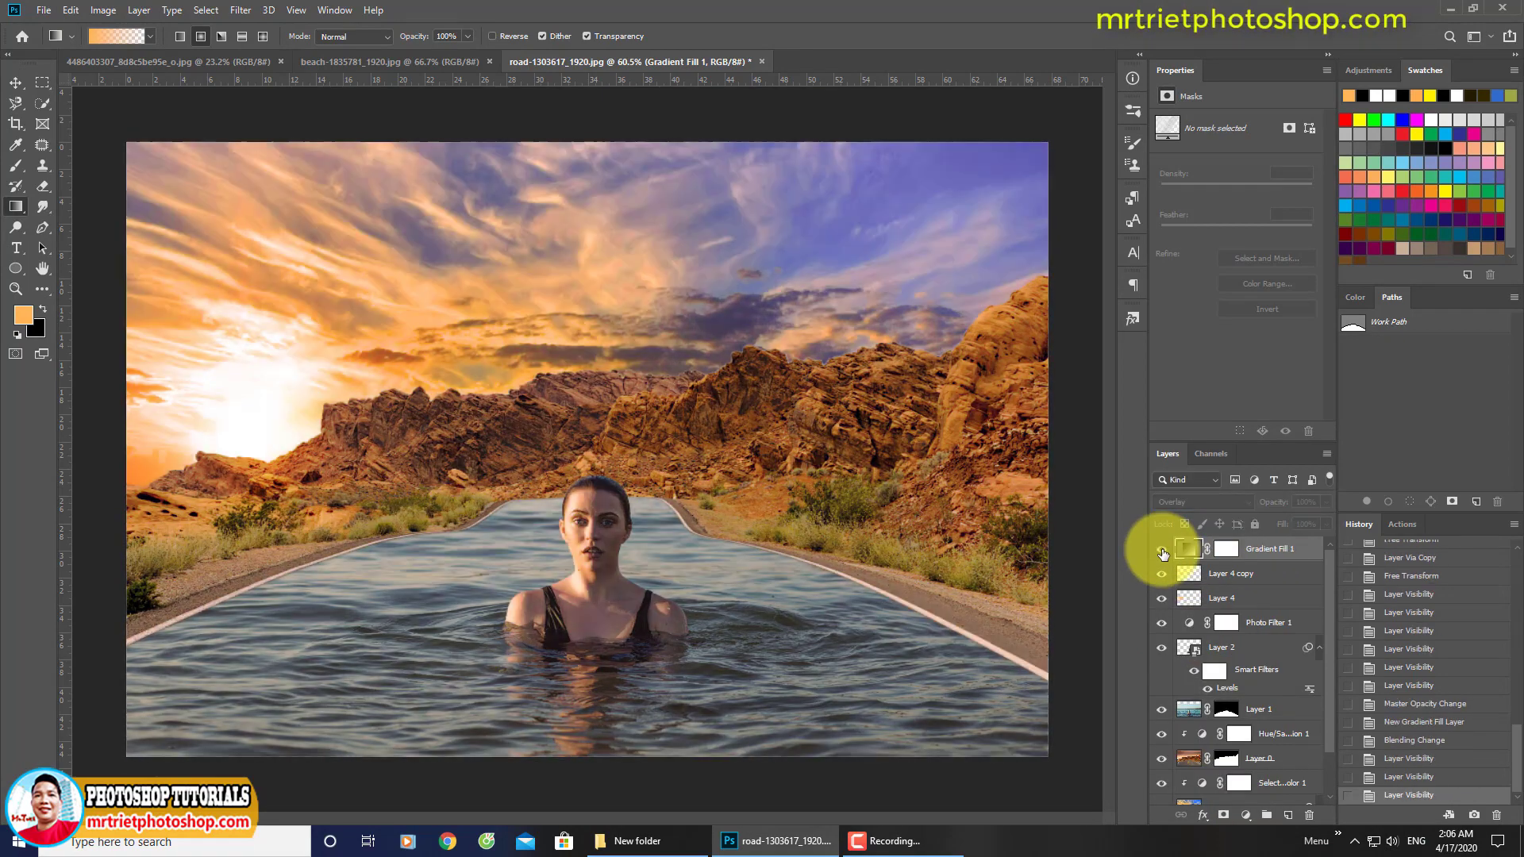
{"action": "left_click", "coordinate": [1162, 553]}
{"action": "left_click", "coordinate": [1163, 552]}
{"action": "left_click", "coordinate": [1163, 552]}
Keep Gradient Fill 1 in Overlay mode and reduce its opacity to 75%.
{"action": "left_click", "coordinate": [1205, 502]}
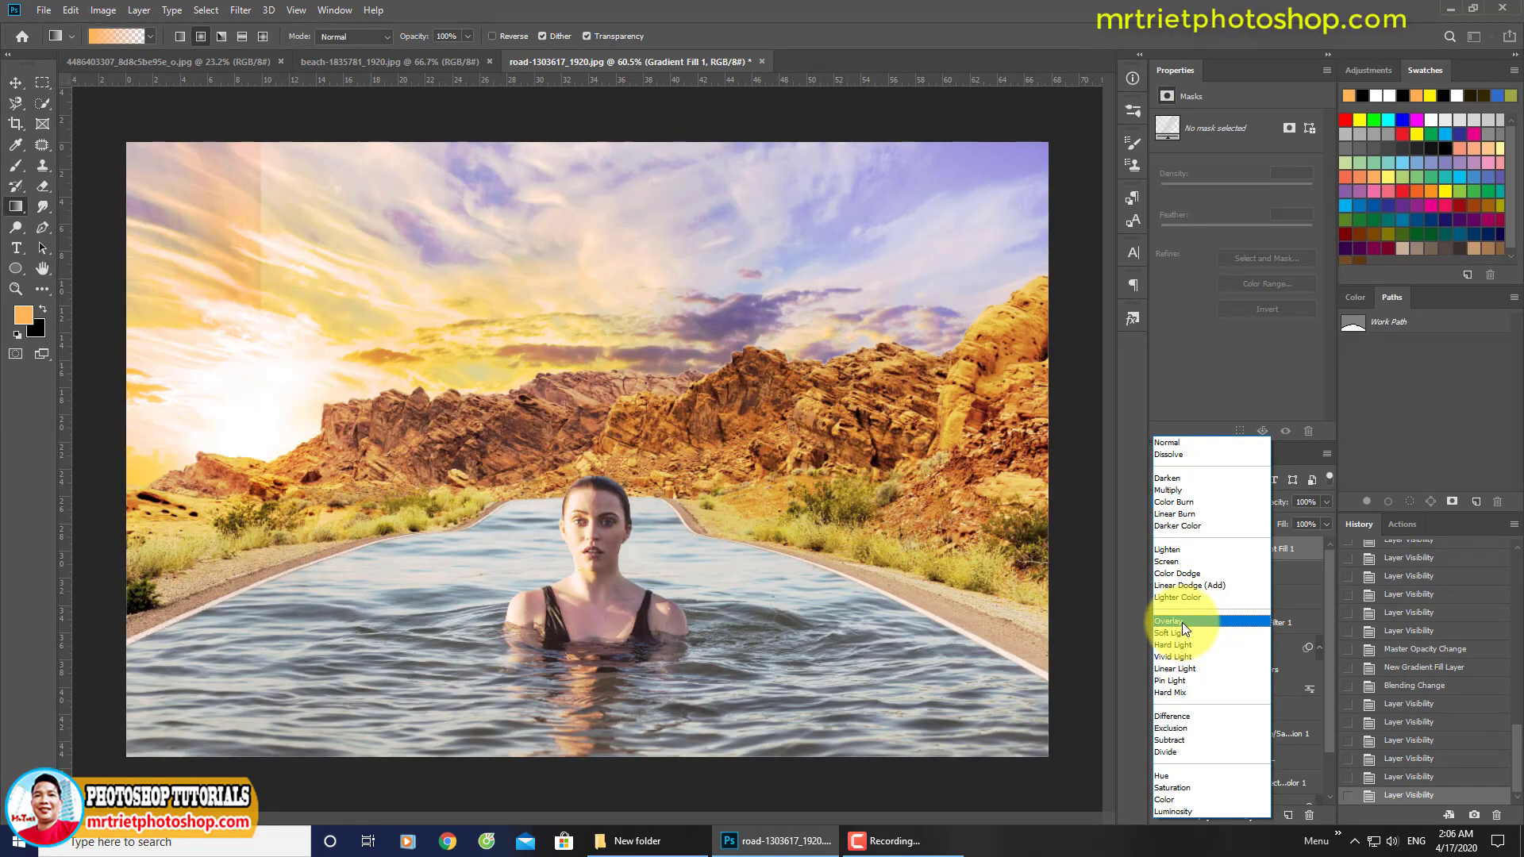
{"action": "left_click", "coordinate": [1183, 623]}
{"action": "left_click", "coordinate": [1325, 505]}
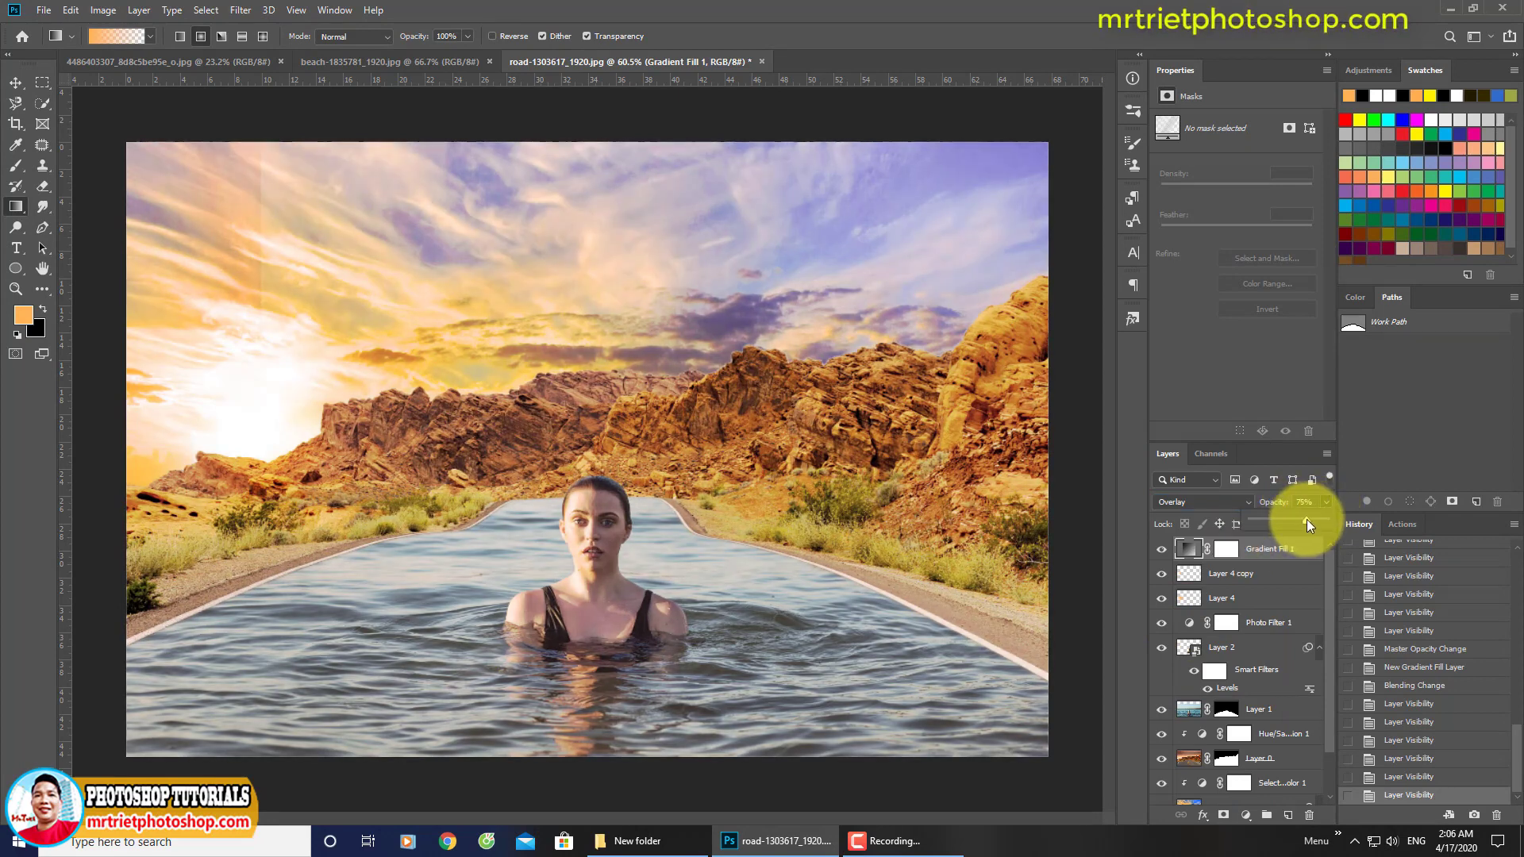
{"action": "left_click_drag", "start_coordinate": [1307, 524], "coordinate": [1307, 524]}
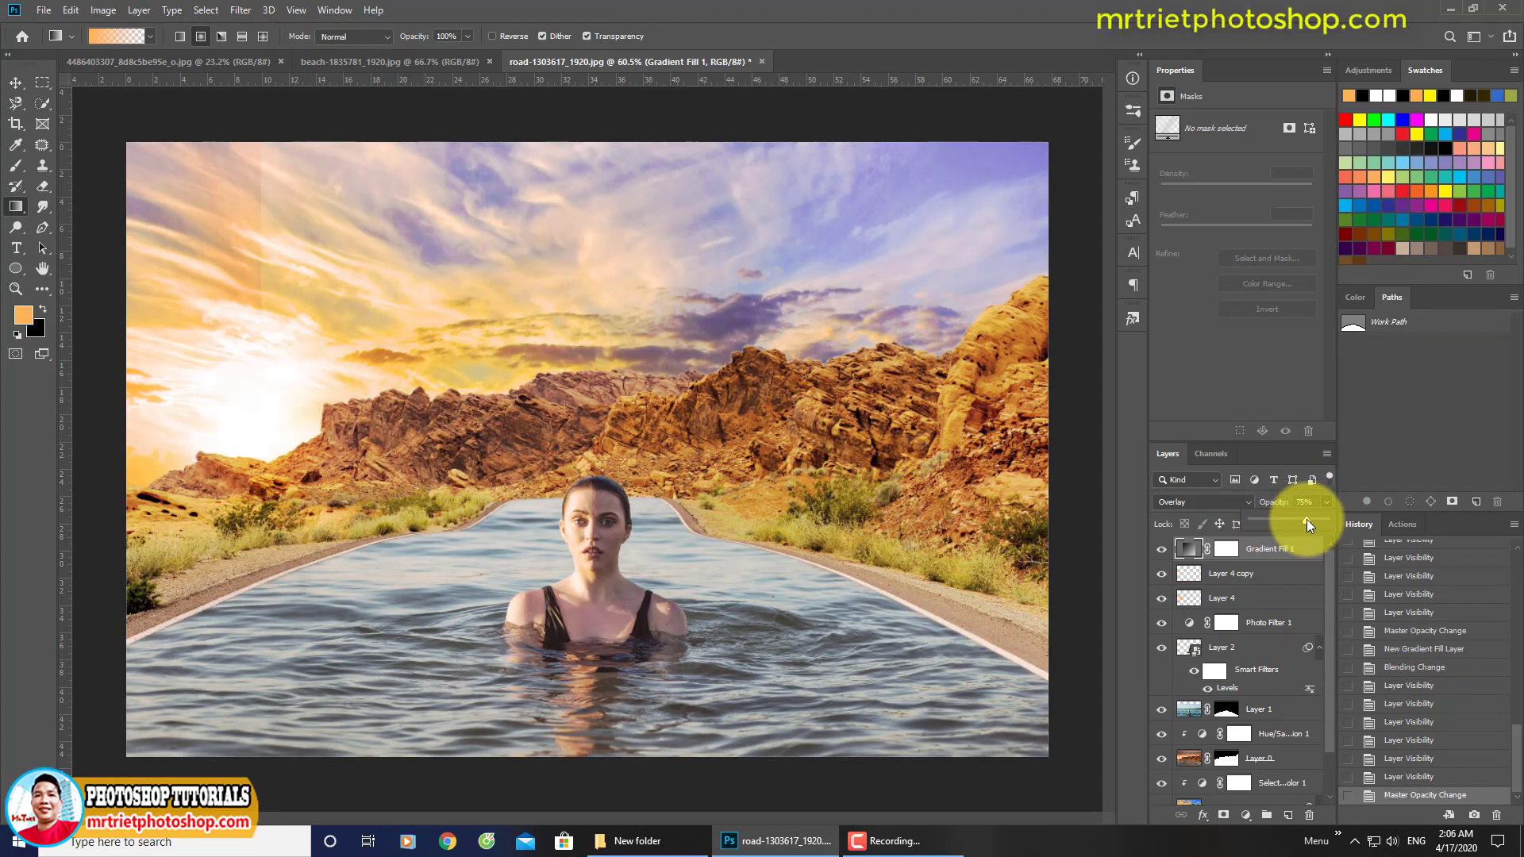
Add a Solid Color fill layer above Gradient Fill 1 in warm yellow, #fccd3f.
{"action": "left_click", "coordinate": [1248, 818]}
{"action": "left_click", "coordinate": [1262, 534]}
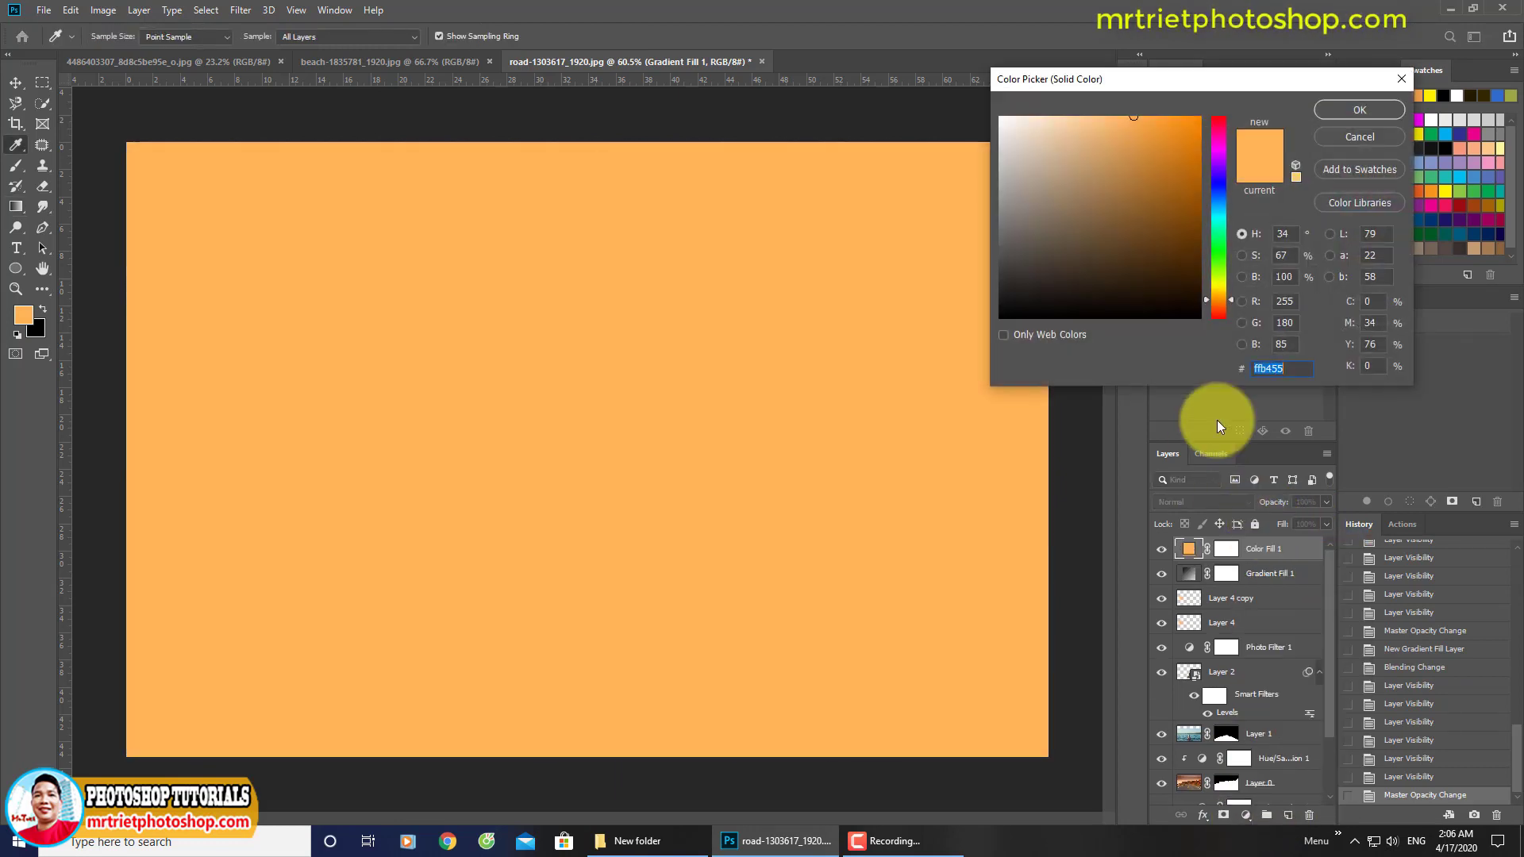
{"action": "left_click_drag", "start_coordinate": [1216, 287], "coordinate": [1218, 302]}
{"action": "left_click", "coordinate": [1150, 118]}
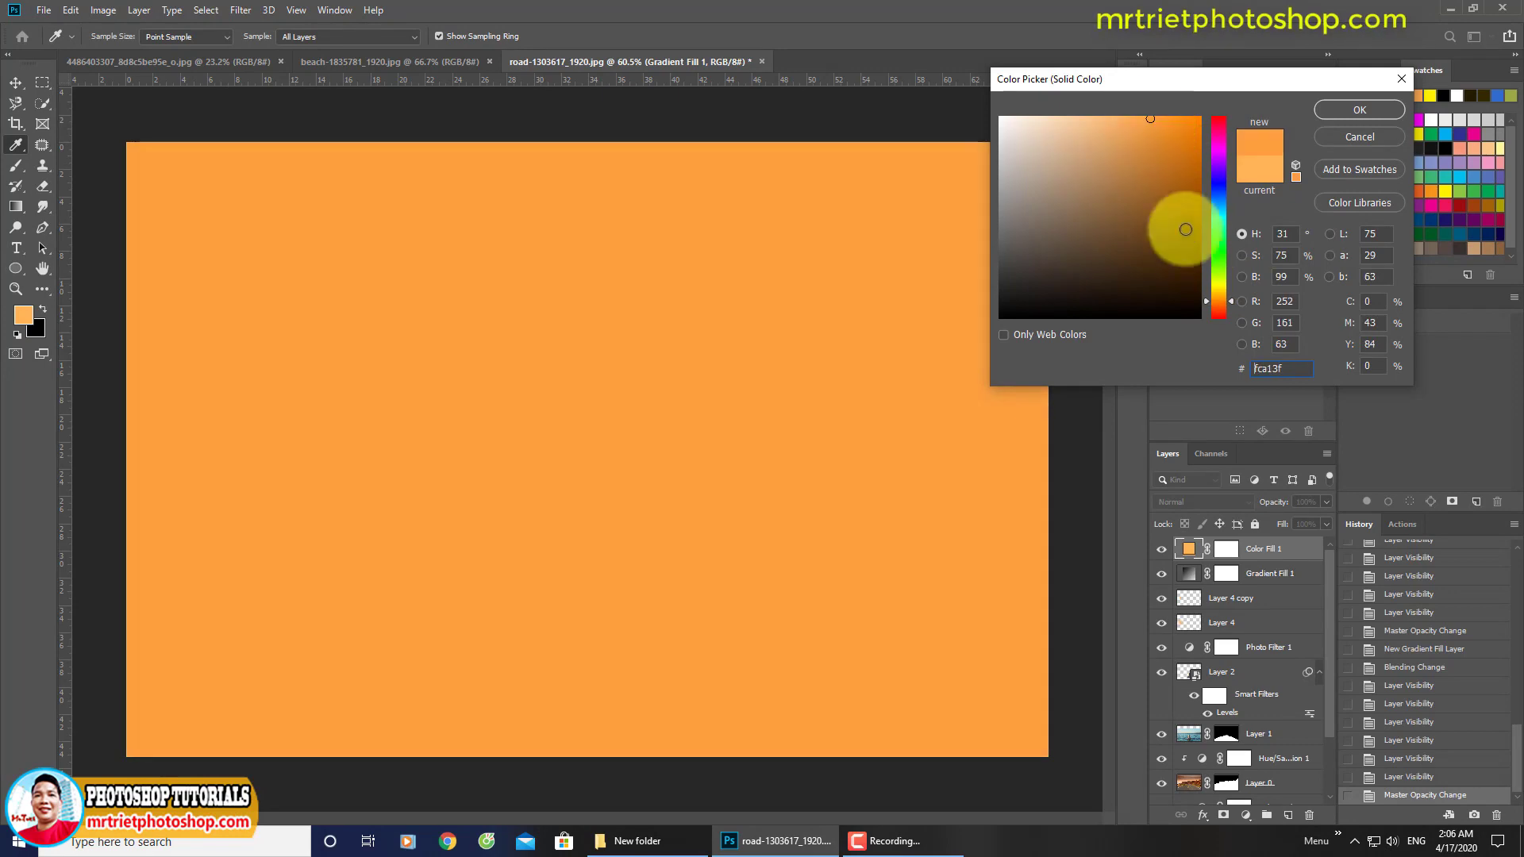
{"action": "left_click", "coordinate": [1216, 286]}
{"action": "left_click", "coordinate": [1215, 293]}
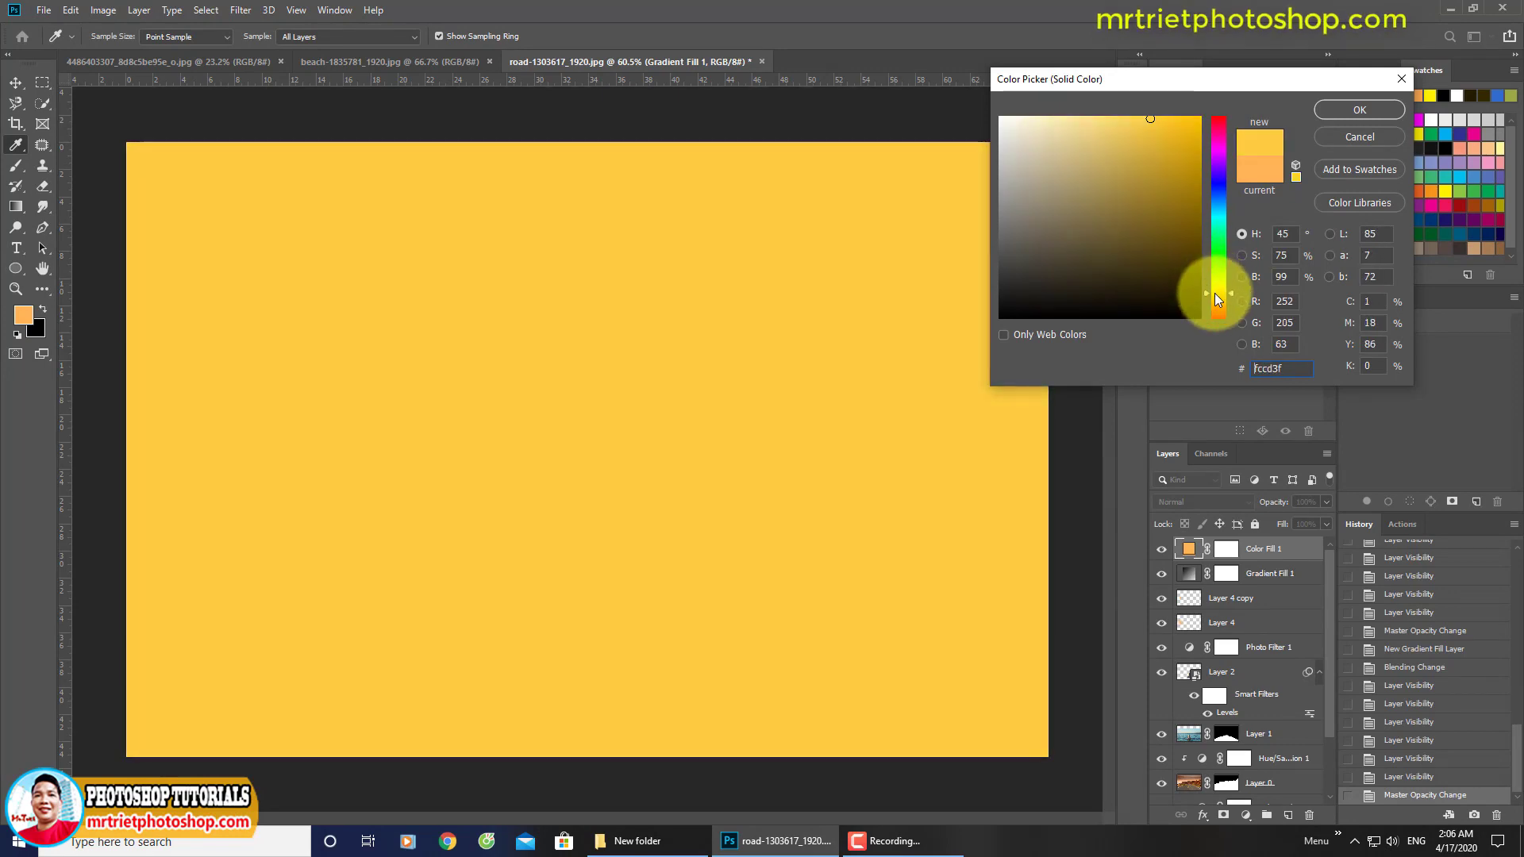
{"action": "left_click", "coordinate": [1350, 110]}
Try Multiply on Color Fill 1, settle on the Soft Light blend mode, and clip the layer to Gradient Fill 1.
{"action": "left_click", "coordinate": [1197, 502]}
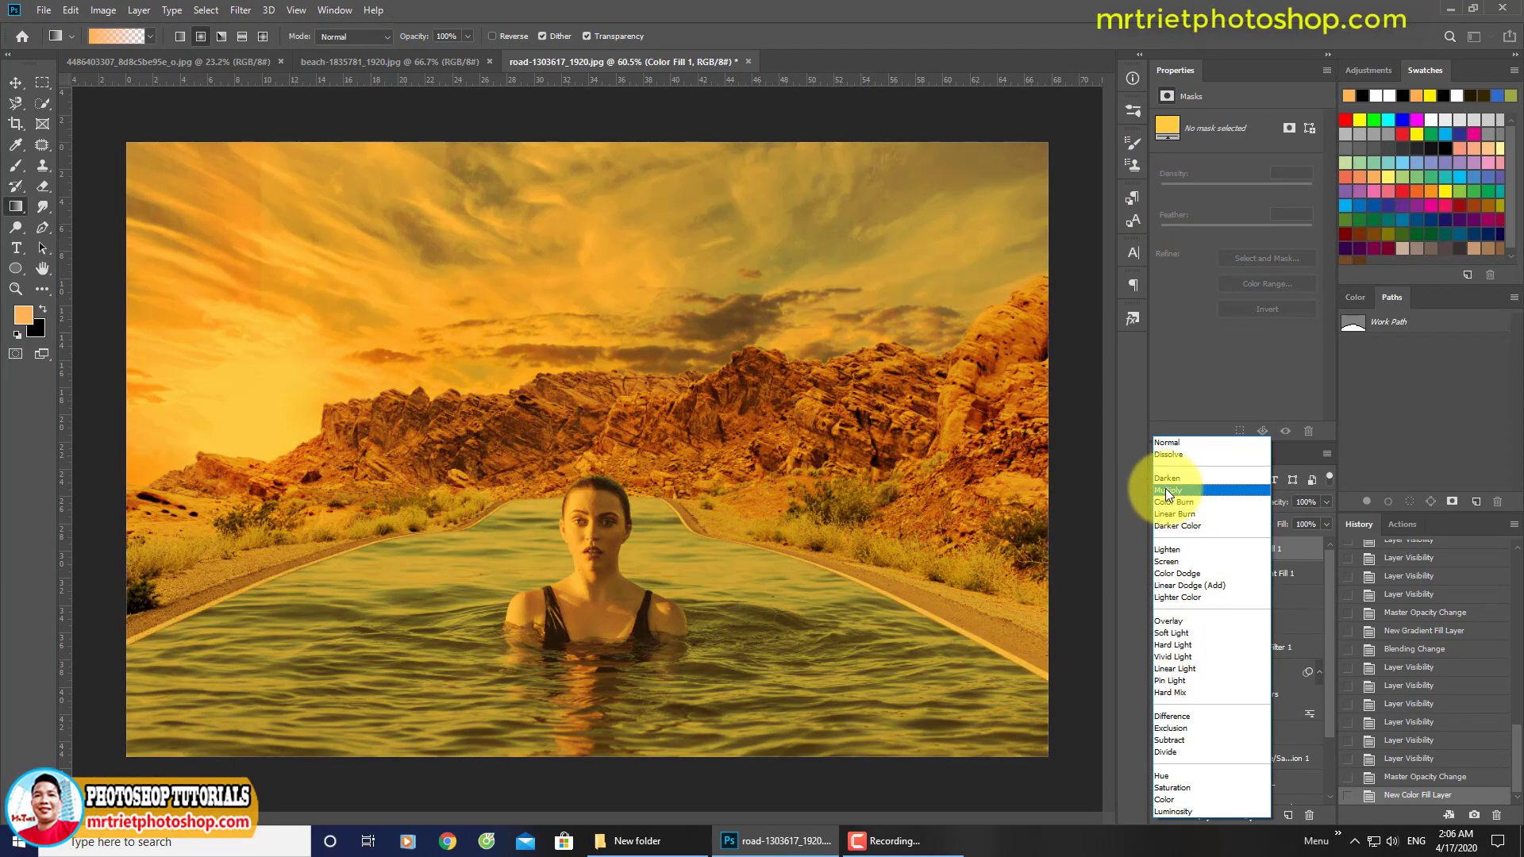
{"action": "left_click", "coordinate": [1166, 489]}
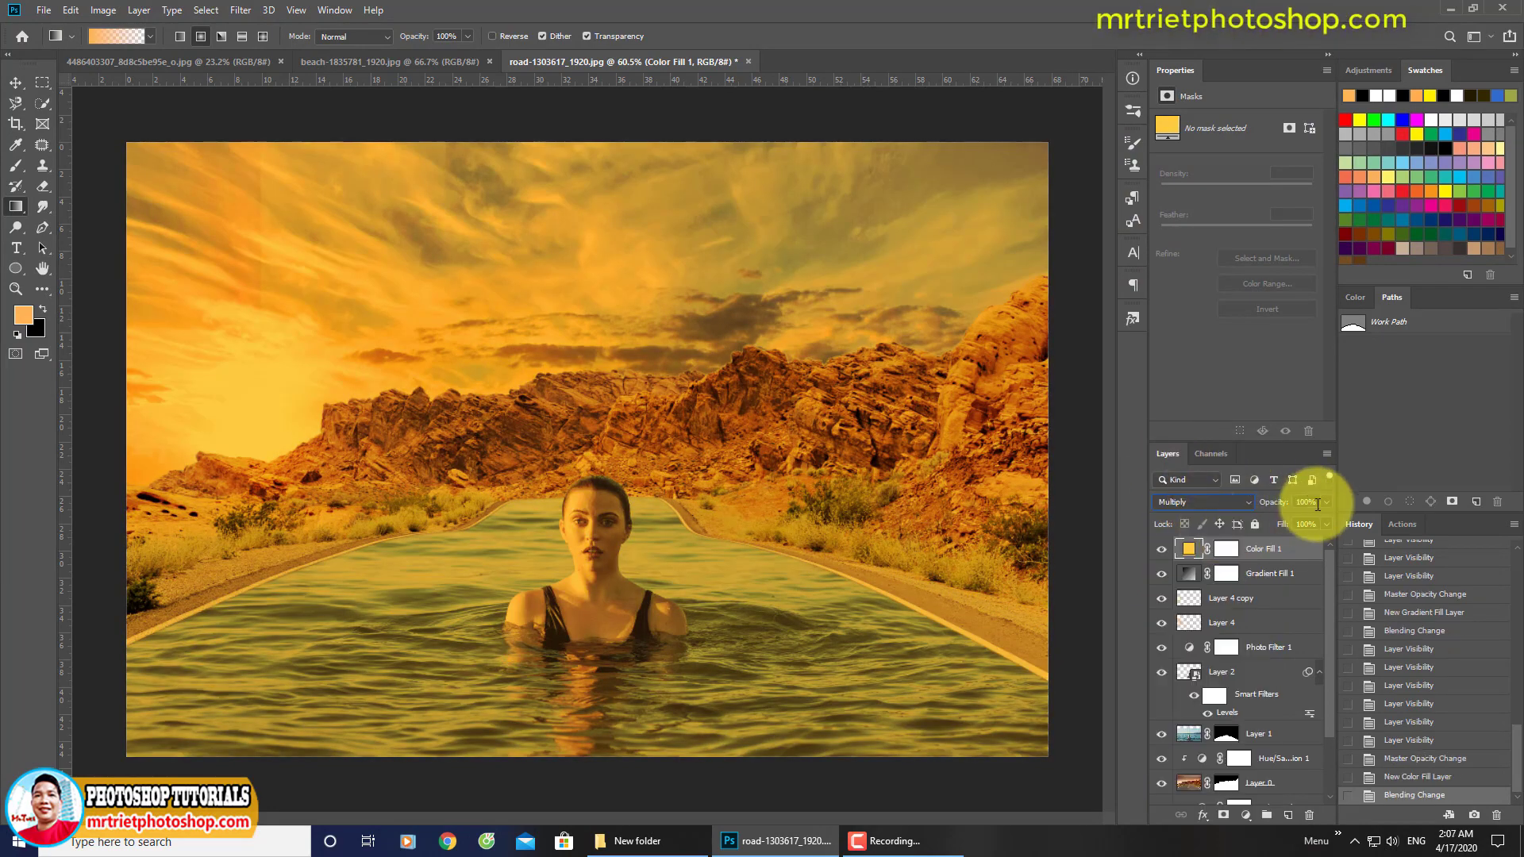
{"action": "left_click", "coordinate": [1232, 505]}
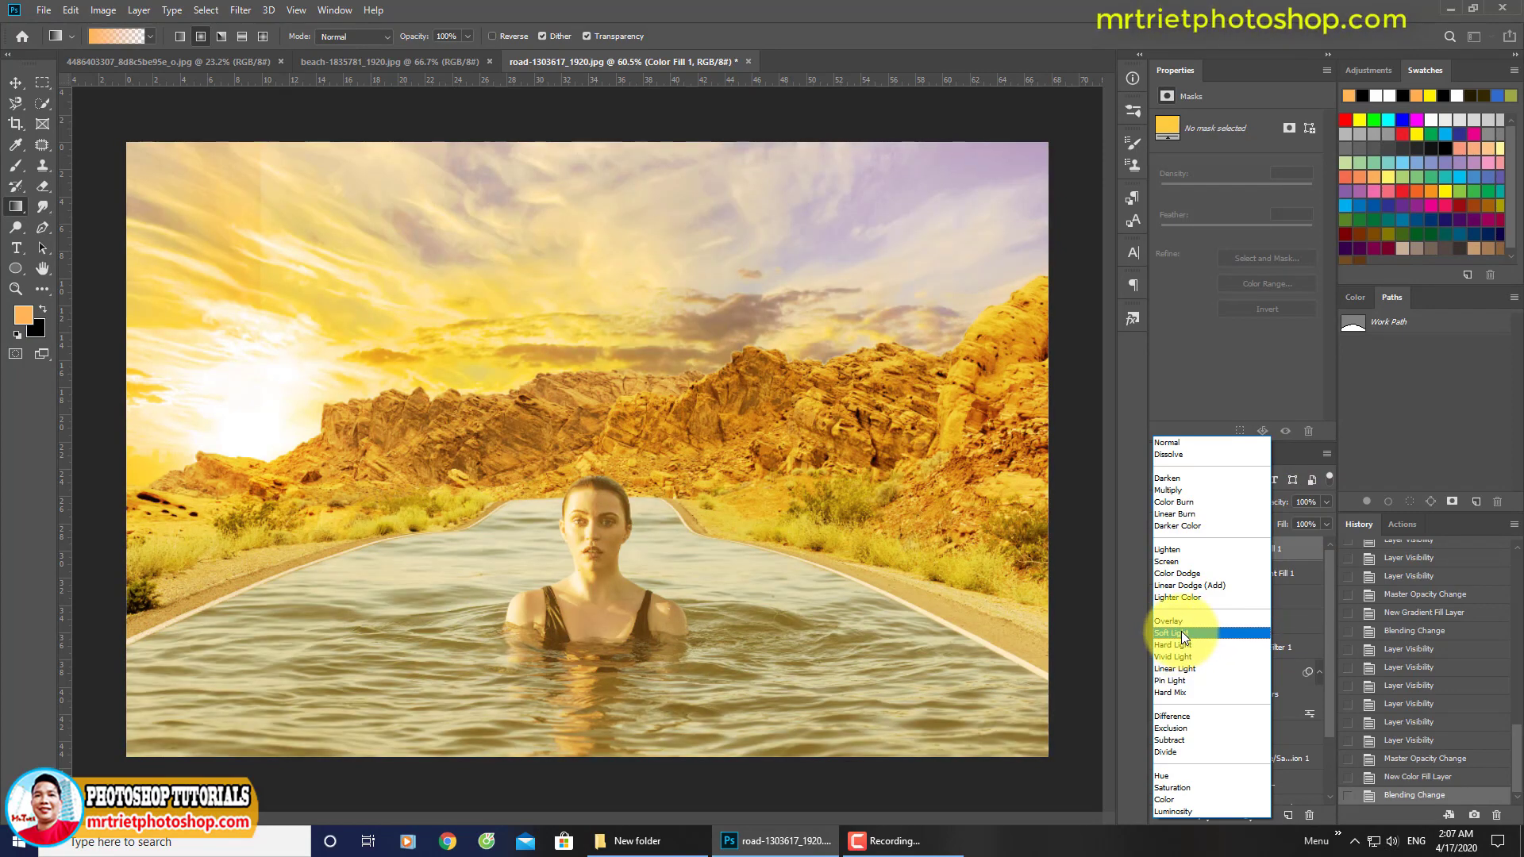
{"action": "left_click", "coordinate": [1181, 631]}
{"action": "right_click", "coordinate": [1267, 546]}
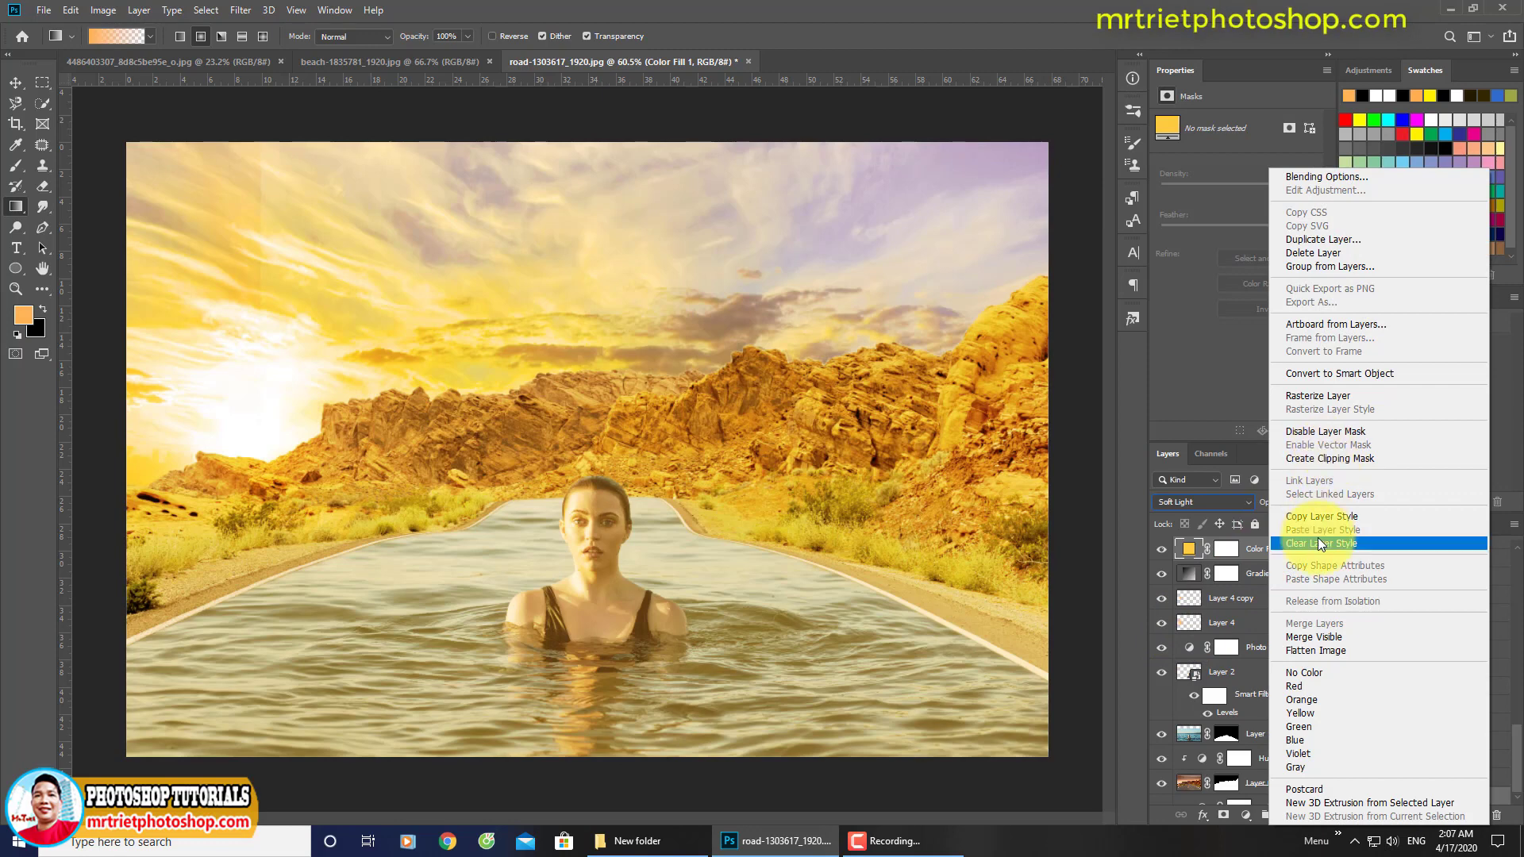
{"action": "left_click", "coordinate": [1324, 459]}
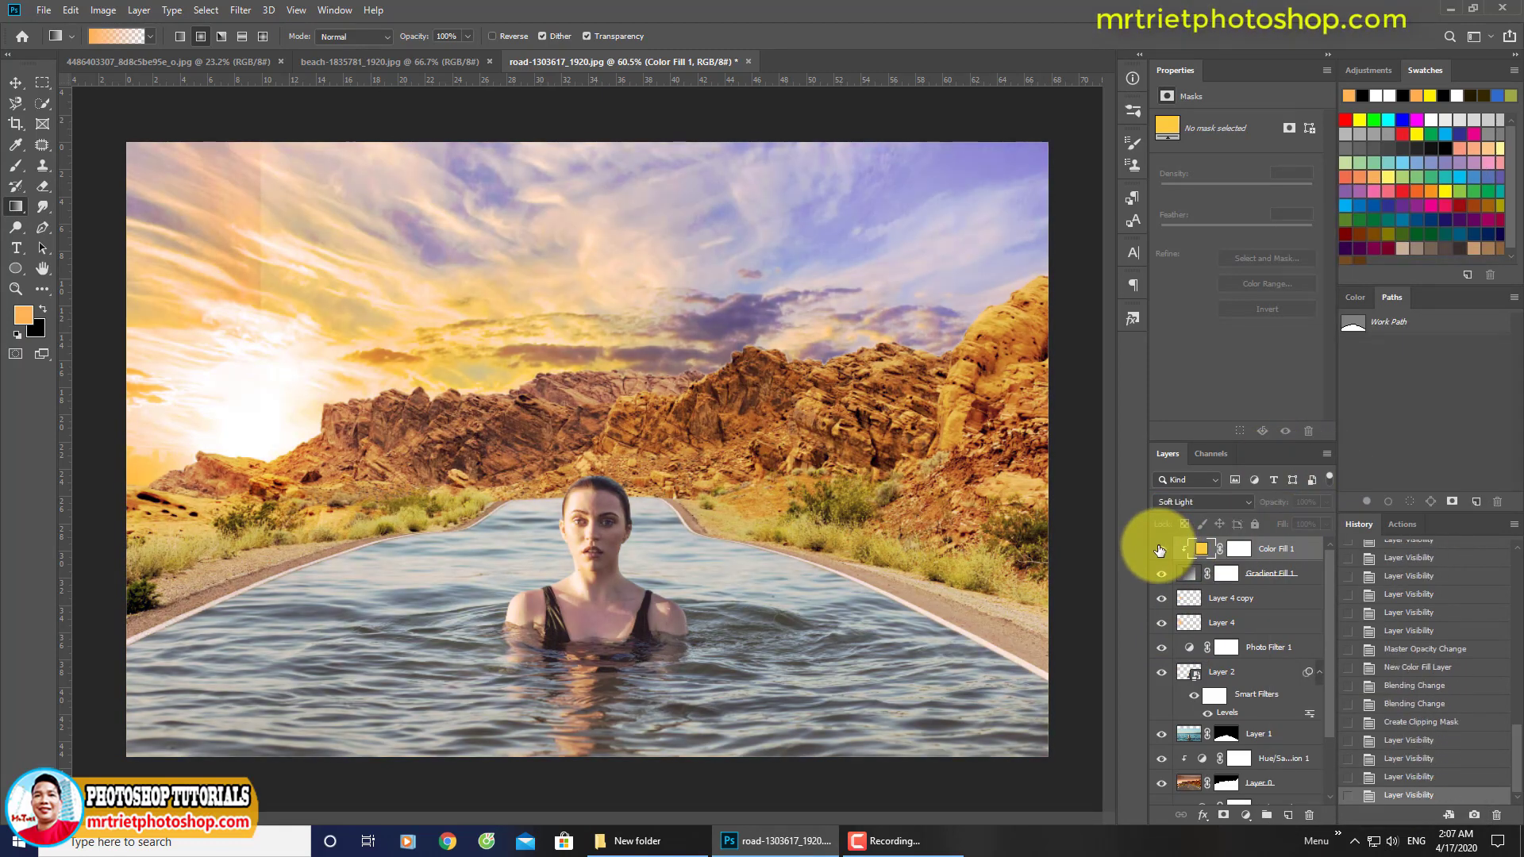
Paint black on Gradient Fill 1's mask with a 30% opacity brush to soften the vertical seam above the sun.
{"action": "left_click", "coordinate": [1237, 582]}
{"action": "key", "text": "e"}
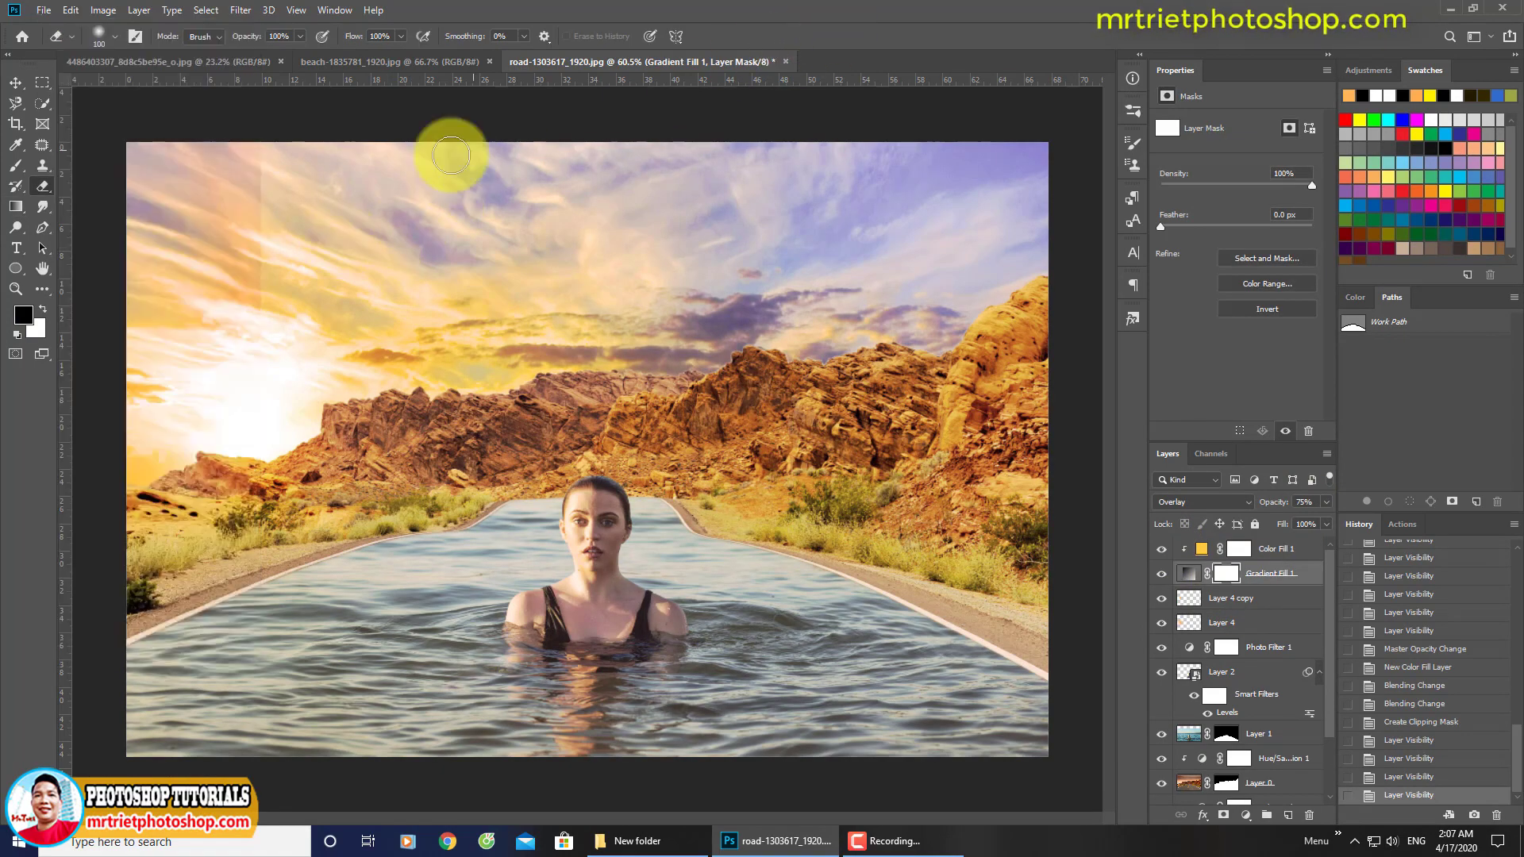
{"action": "left_click", "coordinate": [16, 165]}
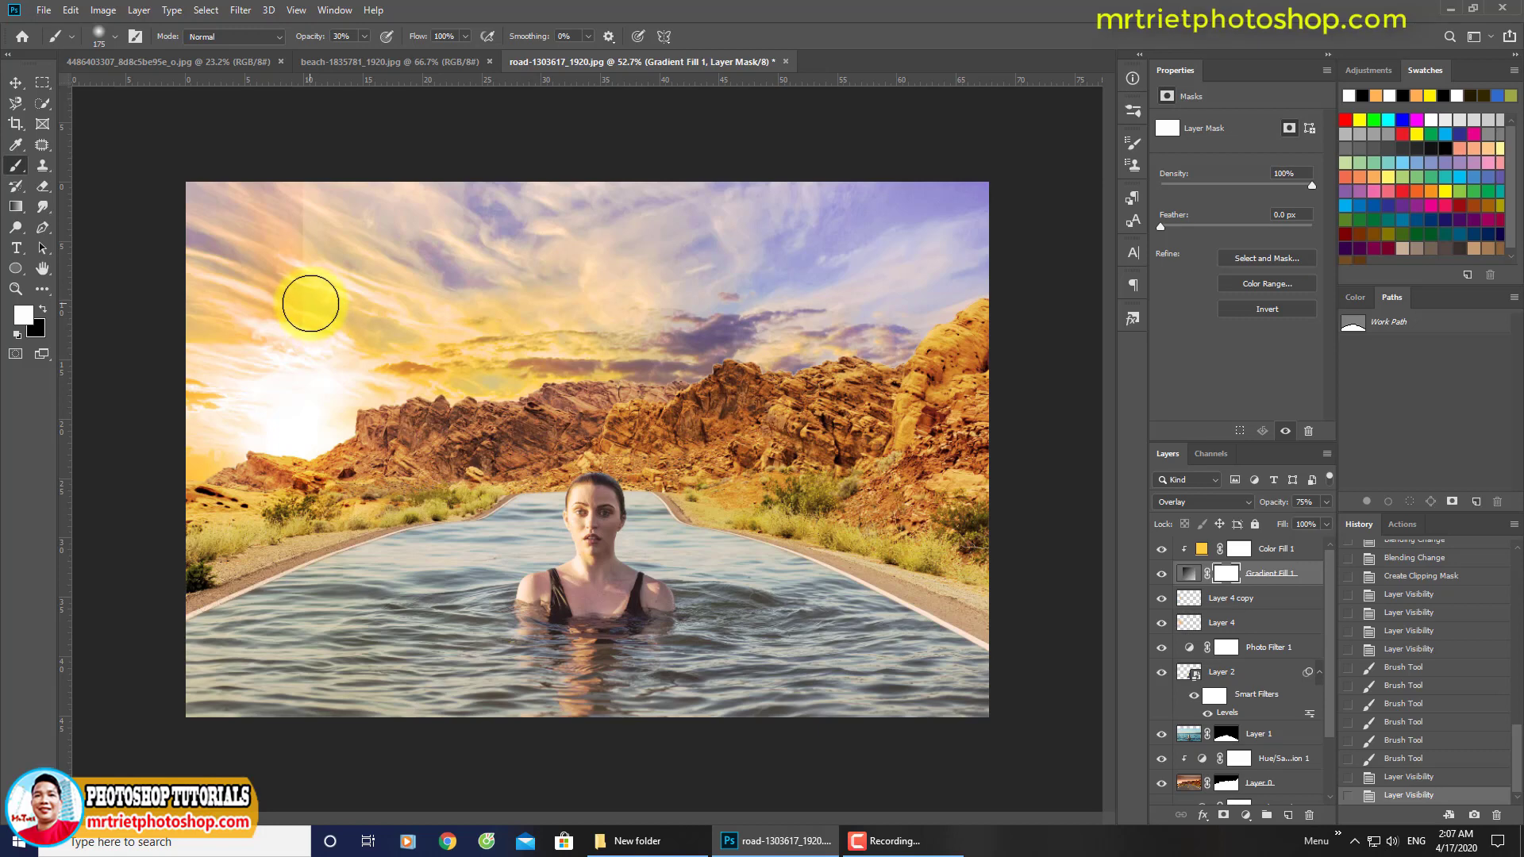
{"action": "left_click_drag", "start_coordinate": [310, 304], "coordinate": [271, 306]}
{"action": "left_click", "coordinate": [43, 310]}
{"action": "left_click_drag", "start_coordinate": [304, 235], "coordinate": [290, 296]}
{"action": "left_click_drag", "start_coordinate": [290, 296], "coordinate": [302, 186]}
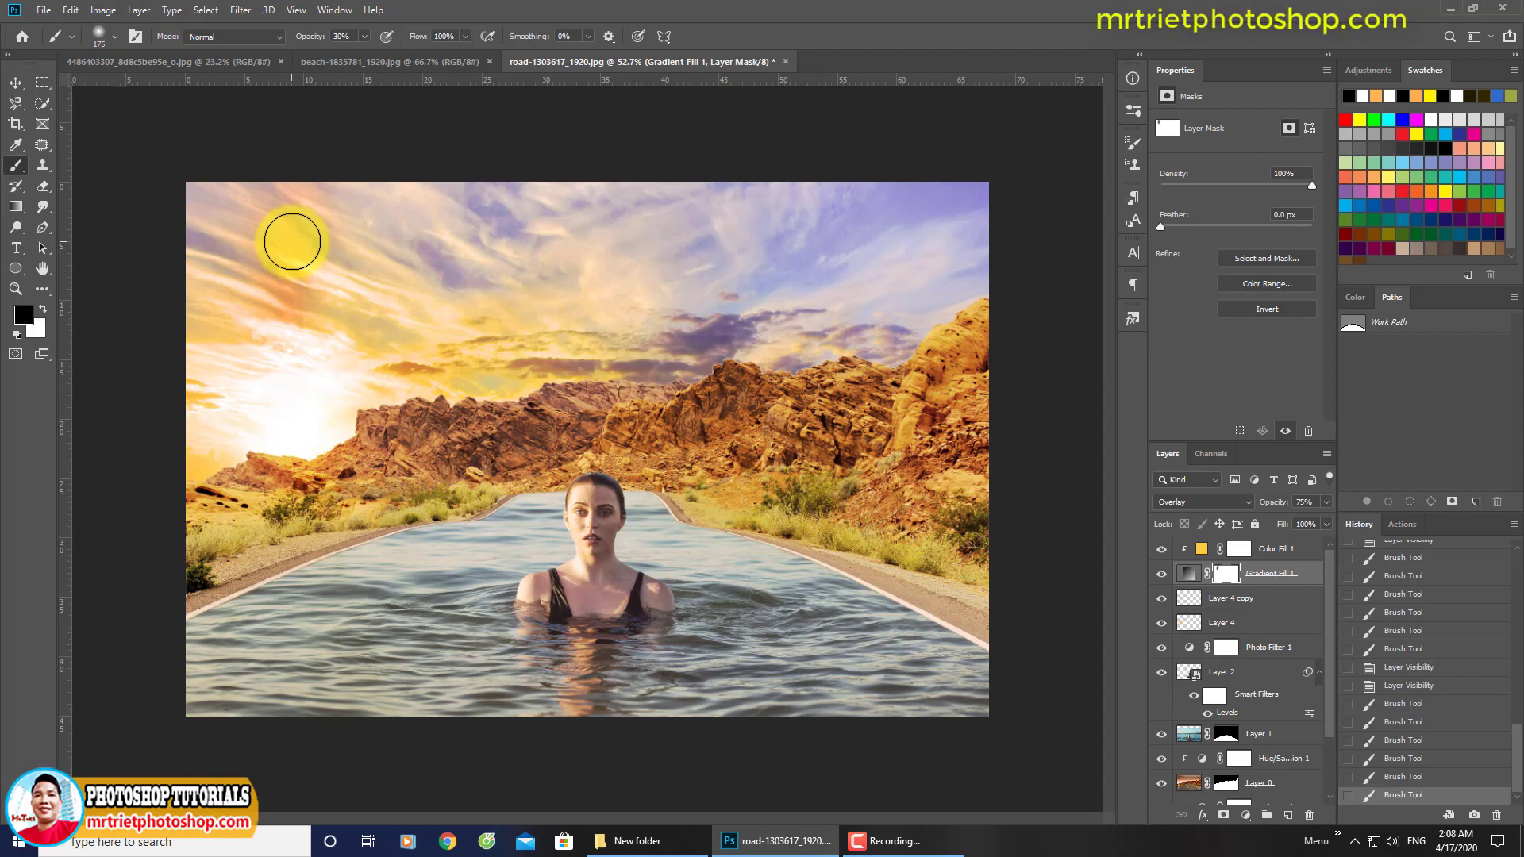
Reduce the brush size to 125 px and touch up the Gradient Fill 1 mask in the sky near the sun.
{"action": "right_click", "coordinate": [295, 239]}
{"action": "left_click_drag", "start_coordinate": [448, 281], "coordinate": [422, 283]}
{"action": "left_click", "coordinate": [204, 257]}
{"action": "key", "text": "g"}
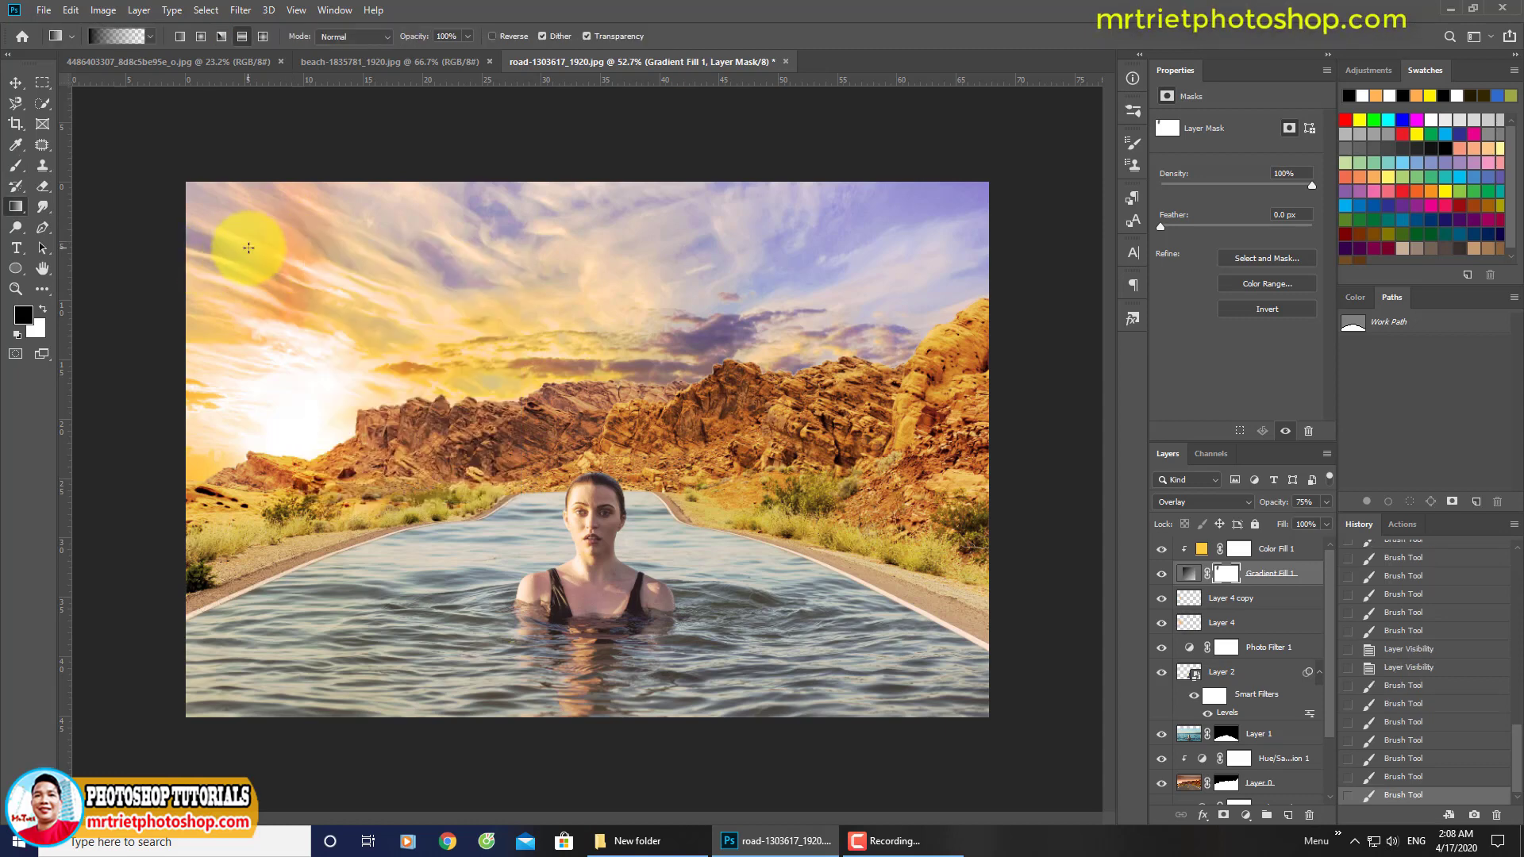
{"action": "key", "text": "ctrl+plus"}
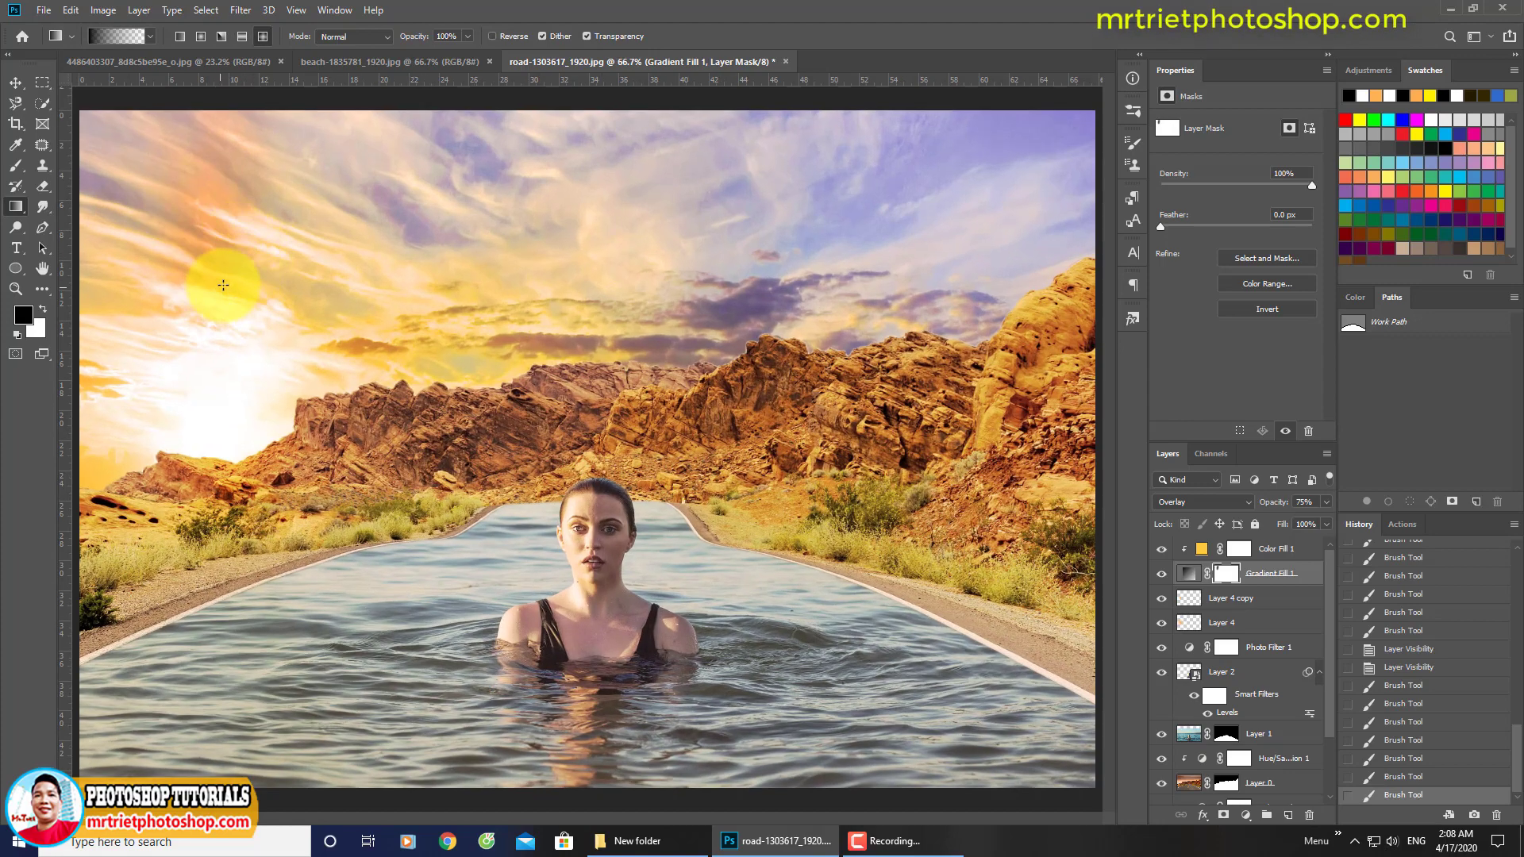
{"action": "right_click", "coordinate": [223, 285]}
{"action": "left_click", "coordinate": [16, 166]}
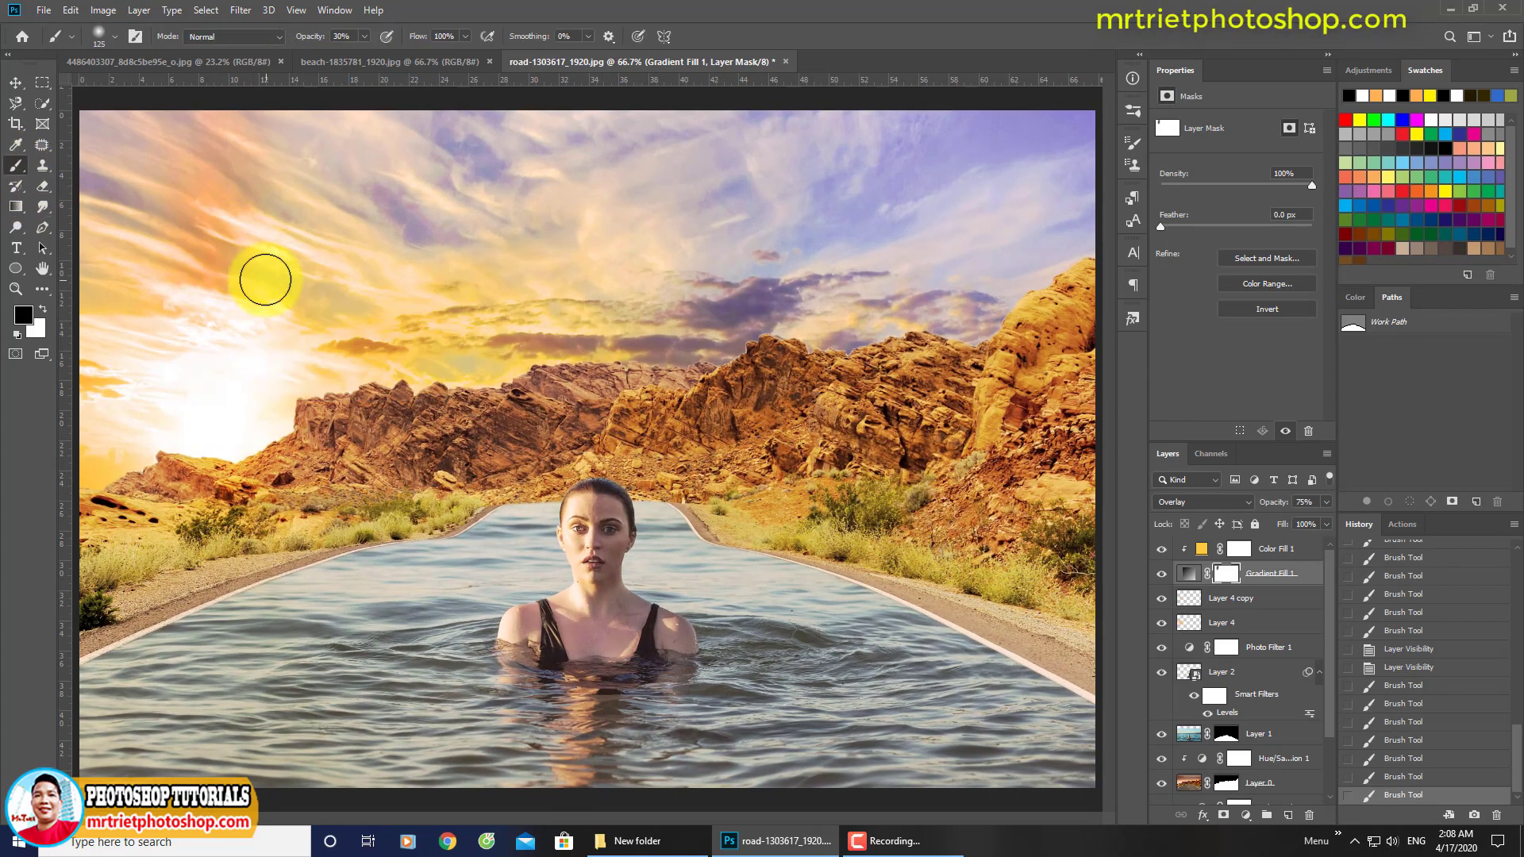
Enlarge the brush to 600 px and dab black on Gradient Fill 1's mask across the sky around and above the sun.
{"action": "key", "text": "ctrl+minus"}
{"action": "key", "text": "bracketright"}
{"action": "key", "text": "bracketright"}
{"action": "key", "text": "bracketright"}
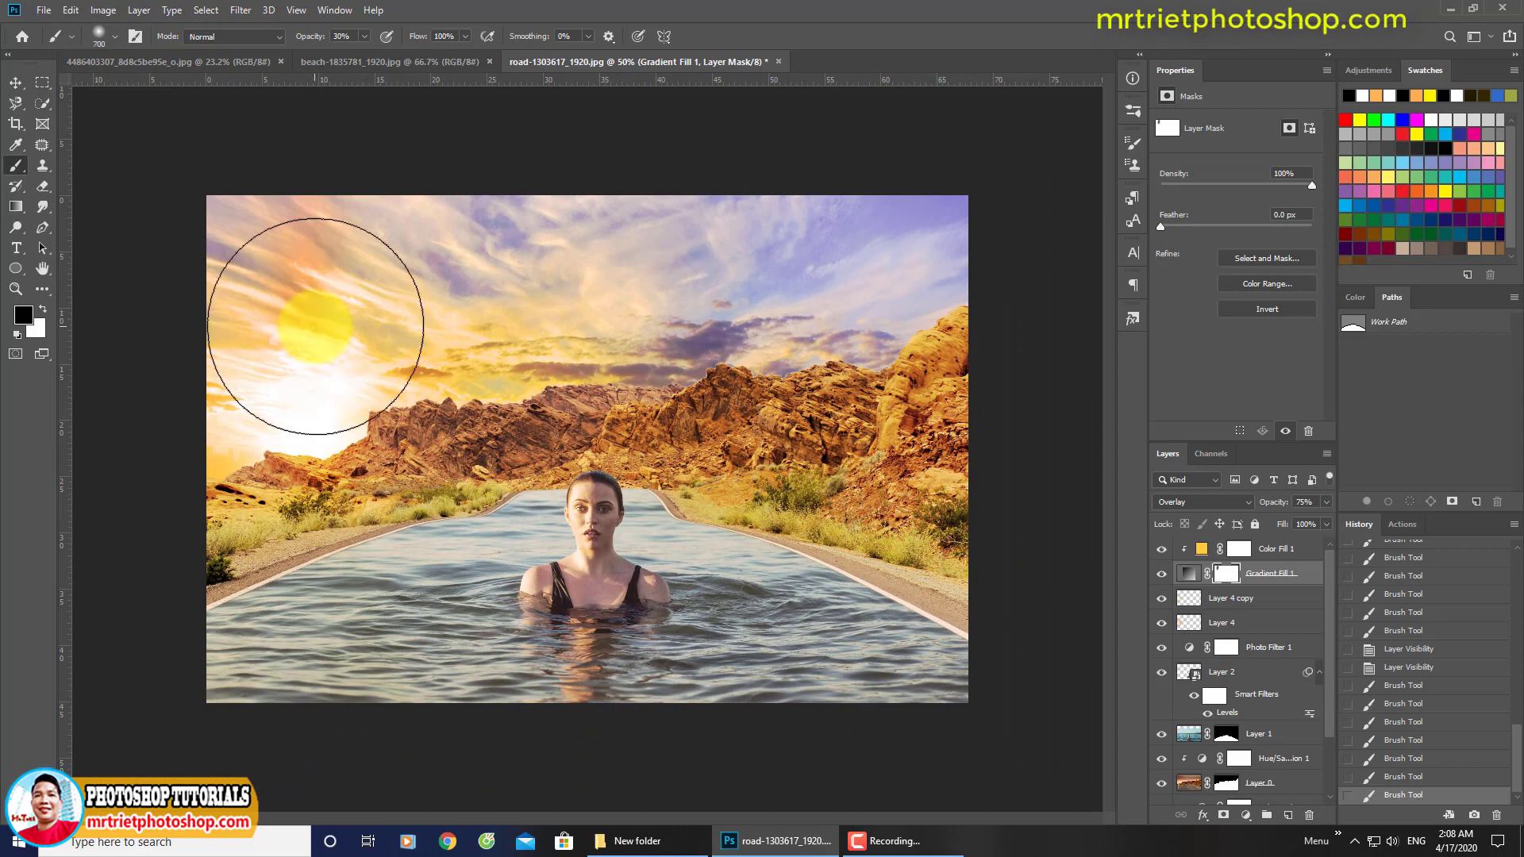
{"action": "key", "text": "bracketleft"}
{"action": "left_click", "coordinate": [310, 271]}
{"action": "left_click", "coordinate": [281, 257]}
{"action": "left_click", "coordinate": [268, 243]}
{"action": "left_click", "coordinate": [235, 277]}
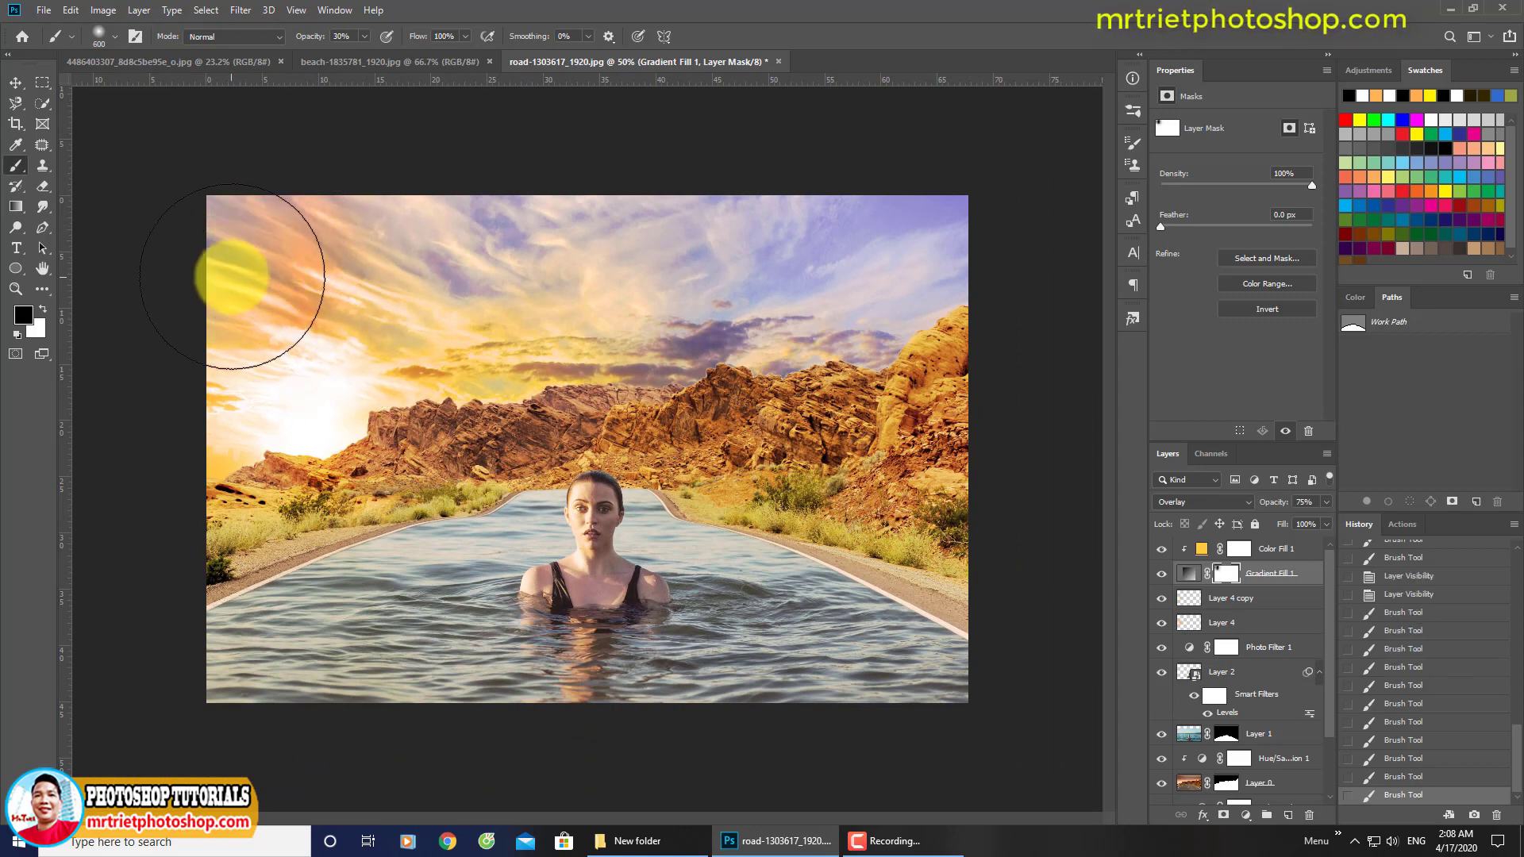
{"action": "left_click", "coordinate": [235, 326]}
{"action": "left_click", "coordinate": [240, 353]}
{"action": "left_click", "coordinate": [314, 305]}
{"action": "left_click", "coordinate": [393, 266]}
{"action": "left_click", "coordinate": [408, 272]}
{"action": "left_click", "coordinate": [323, 279]}
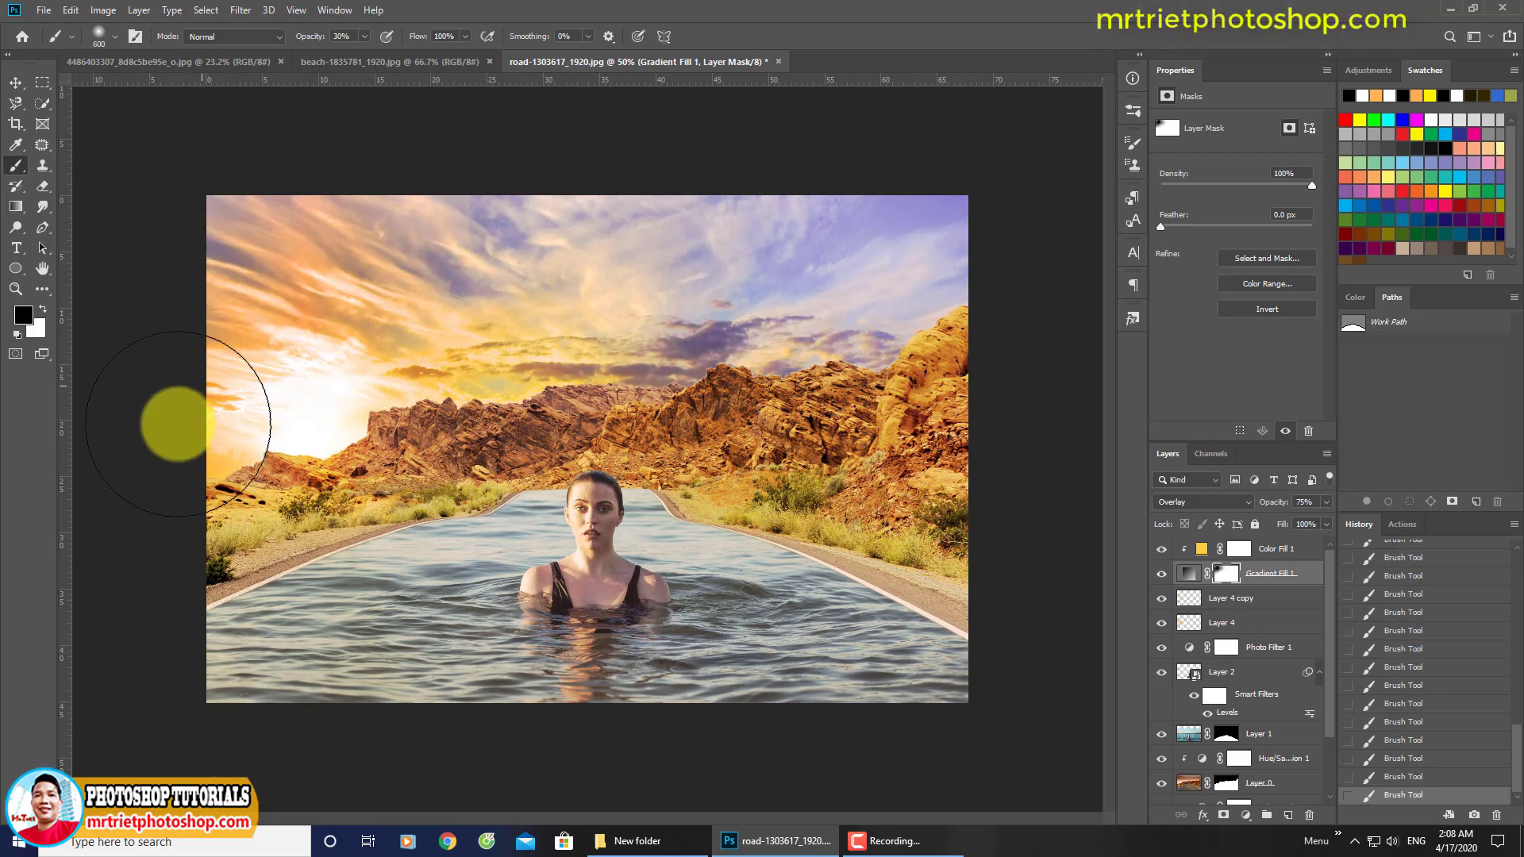
Enlarge the brush to 1000 px and paint black on Gradient Fill 1's mask across the sky from the centre to the upper right.
{"action": "left_click", "coordinate": [419, 294]}
{"action": "left_click", "coordinate": [1162, 574]}
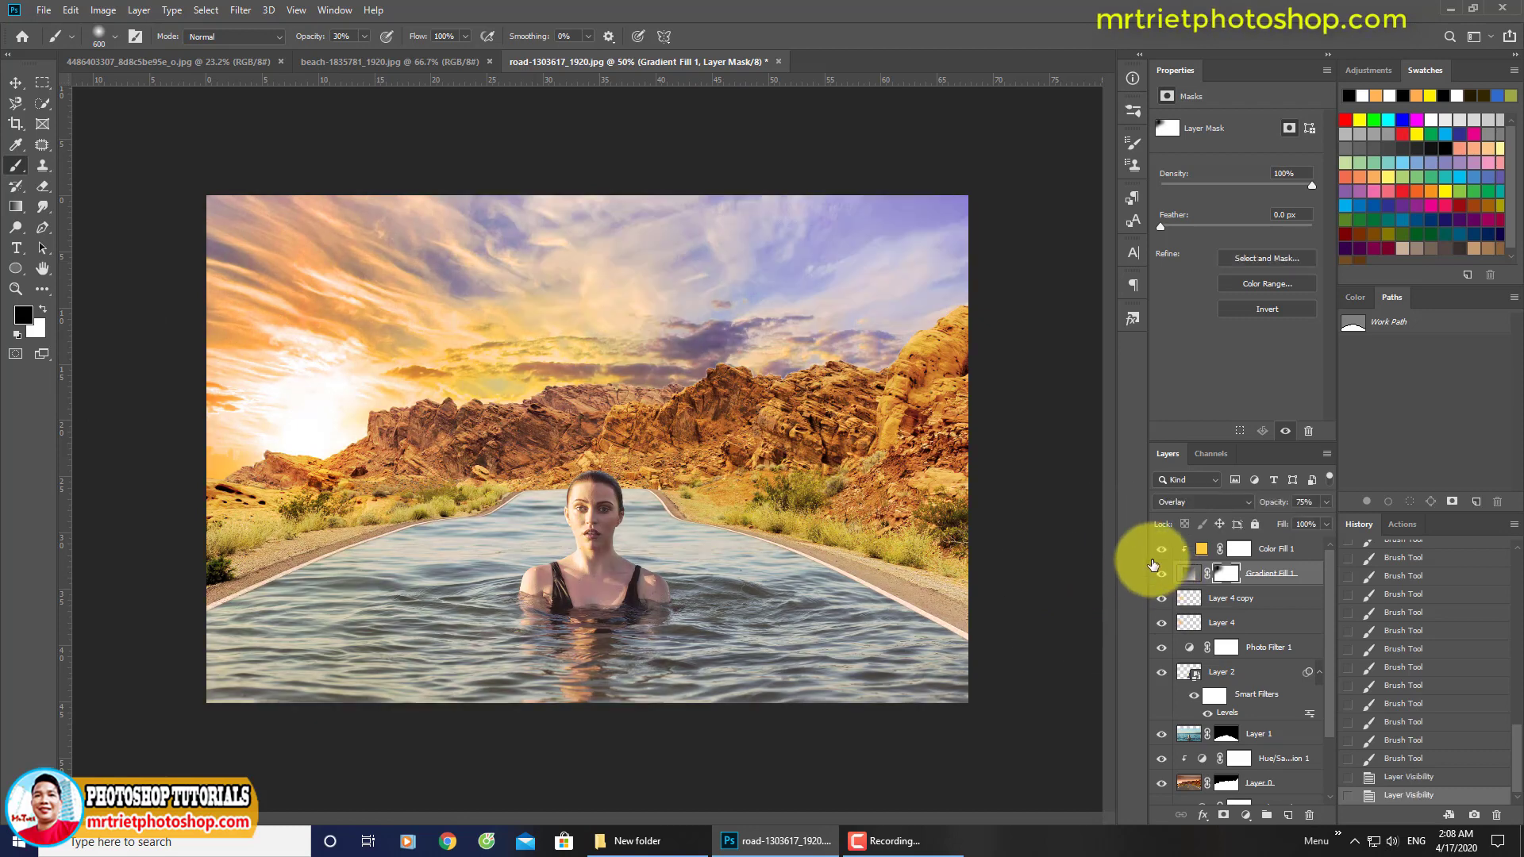
{"action": "key", "text": "bracketright"}
{"action": "key", "text": "bracketright"}
{"action": "key", "text": "bracketright"}
{"action": "key", "text": "bracketright"}
{"action": "key", "text": "bracketleft"}
{"action": "mouse_move", "coordinate": [494, 233]}
{"action": "left_mouse_down"}
{"action": "mouse_move", "coordinate": [753, 237]}
{"action": "mouse_move", "coordinate": [548, 211]}
{"action": "mouse_move", "coordinate": [902, 205]}
{"action": "left_mouse_up"}
Paint white with the 1000 px brush on Gradient Fill 1's mask over the rocky mountains and the horizon behind the woman.
{"action": "key", "text": "x"}
{"action": "key", "text": "bracketright"}
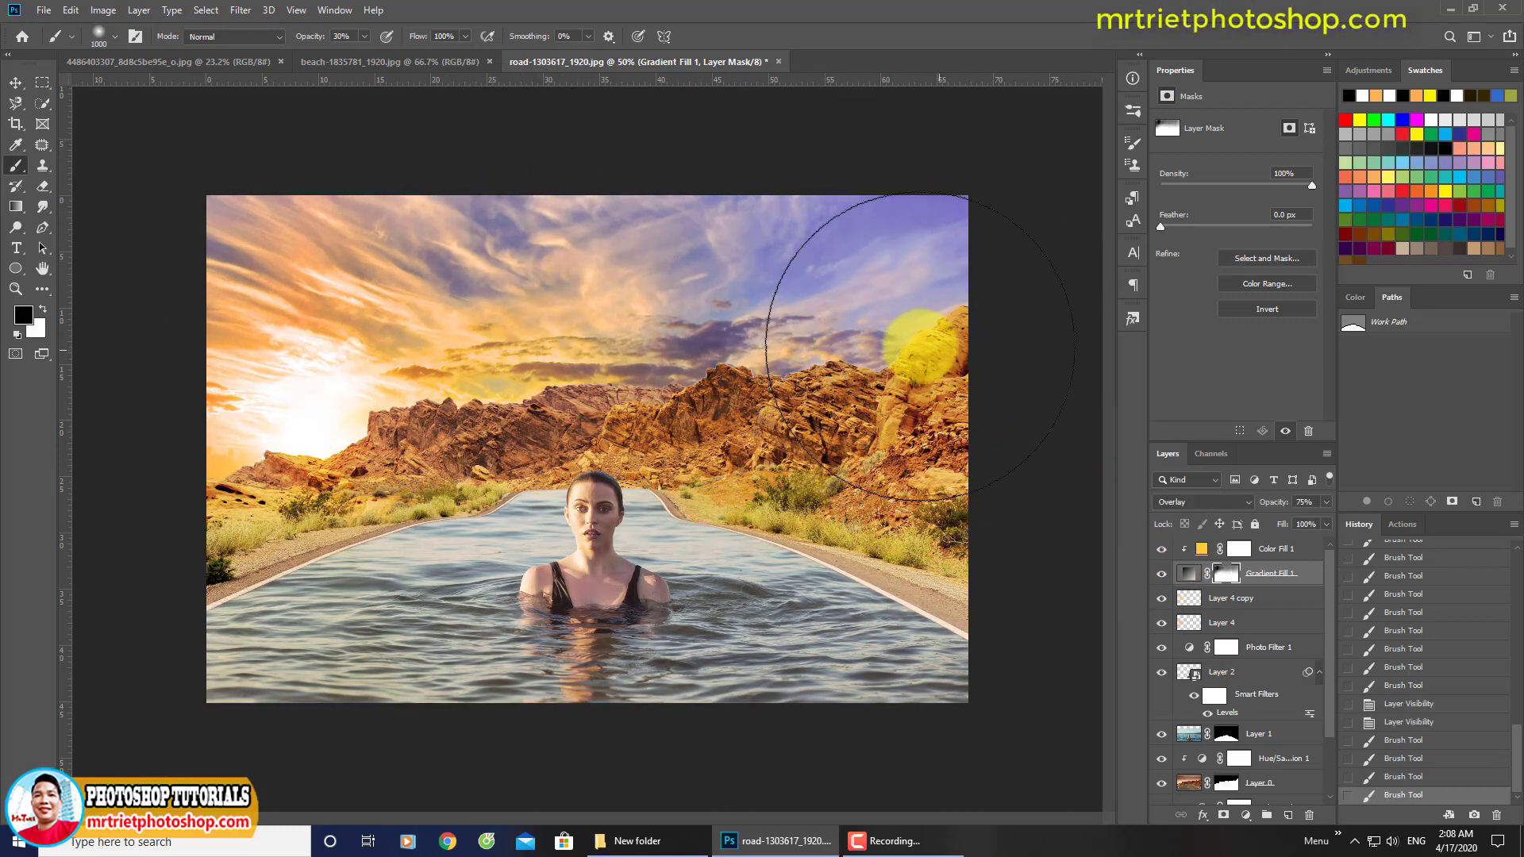
{"action": "left_click_drag", "start_coordinate": [868, 265], "coordinate": [775, 391]}
{"action": "left_click_drag", "start_coordinate": [584, 389], "coordinate": [545, 415]}
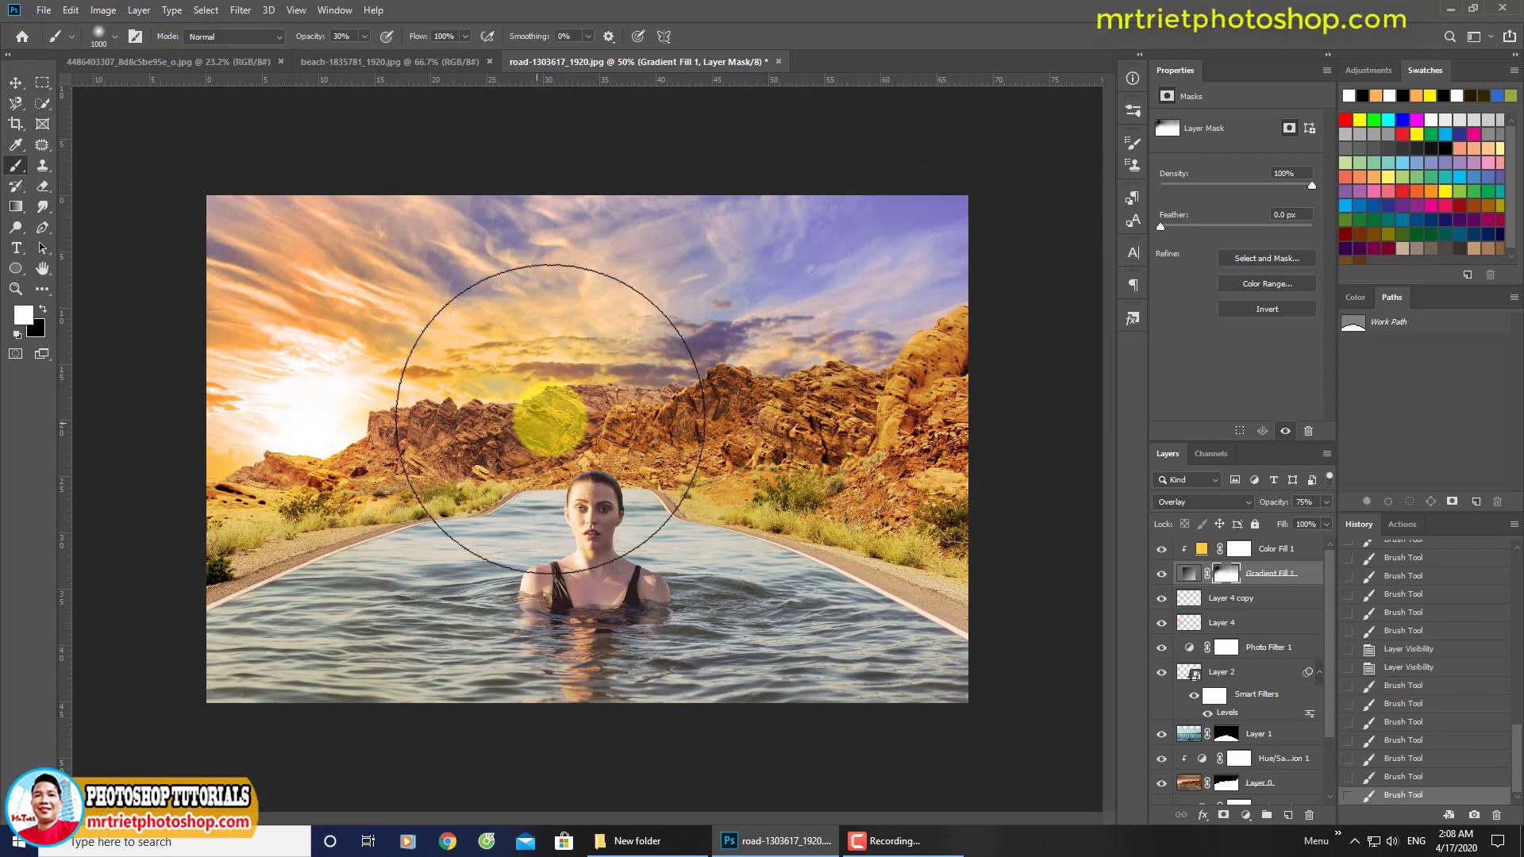
{"action": "left_click", "coordinate": [873, 425]}
{"action": "left_click", "coordinate": [653, 415]}
{"action": "left_click", "coordinate": [545, 442]}
{"action": "left_click", "coordinate": [643, 397]}
{"action": "mouse_move", "coordinate": [641, 396]}
{"action": "left_mouse_down"}
{"action": "mouse_move", "coordinate": [559, 416]}
{"action": "mouse_move", "coordinate": [493, 452]}
{"action": "left_mouse_up"}
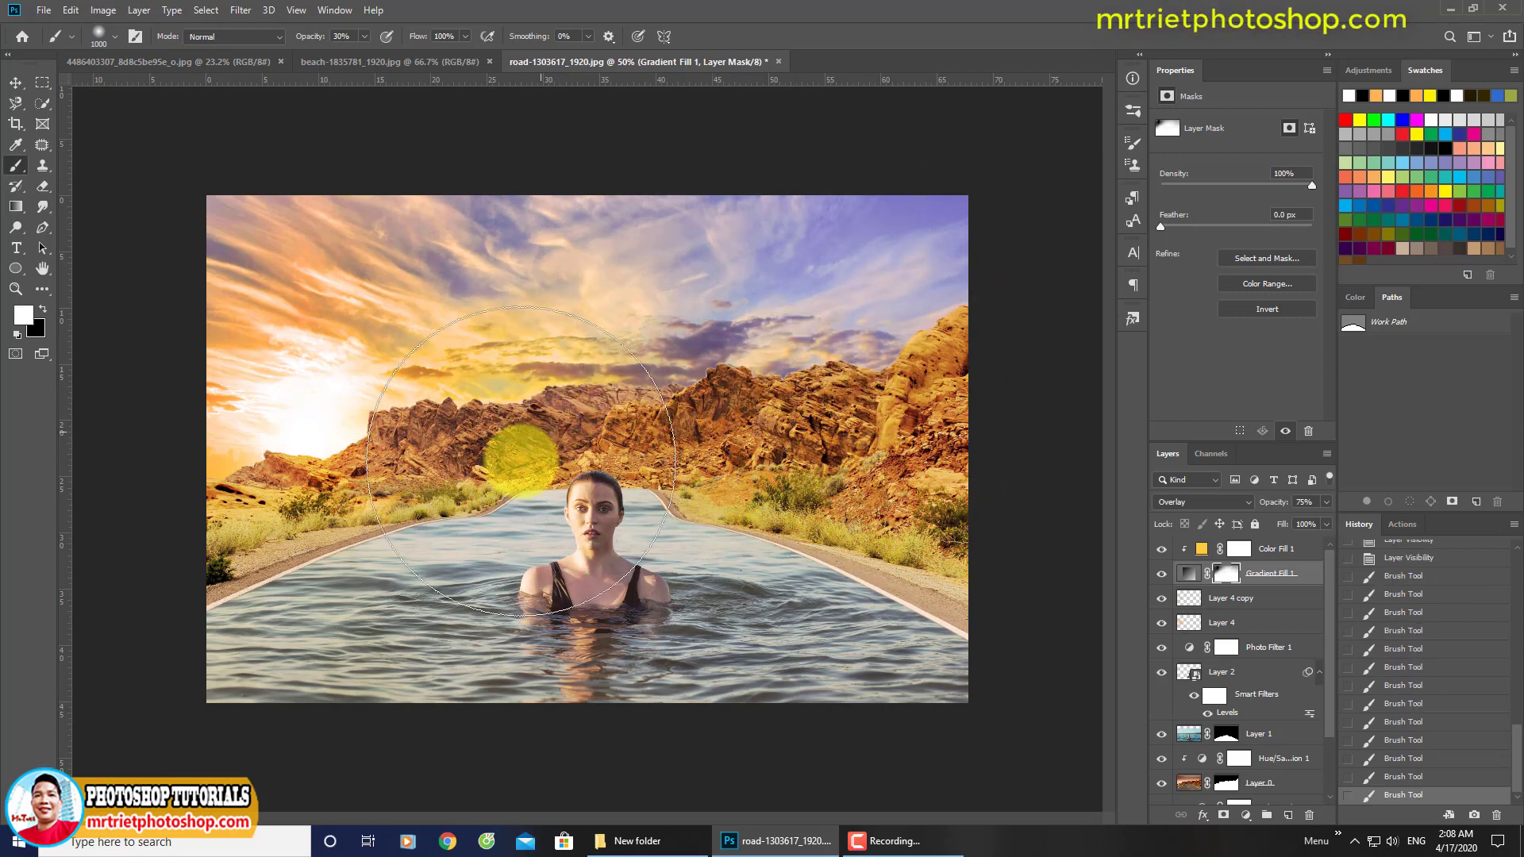
Paint black on Gradient Fill 1's mask over the right-hand sky and rocks, and compare the image with the layer hidden and shown.
{"action": "key", "text": "x"}
{"action": "mouse_move", "coordinate": [745, 275]}
{"action": "left_mouse_down"}
{"action": "mouse_move", "coordinate": [915, 326]}
{"action": "mouse_move", "coordinate": [918, 579]}
{"action": "mouse_move", "coordinate": [891, 680]}
{"action": "mouse_move", "coordinate": [918, 516]}
{"action": "mouse_move", "coordinate": [798, 413]}
{"action": "left_mouse_up"}
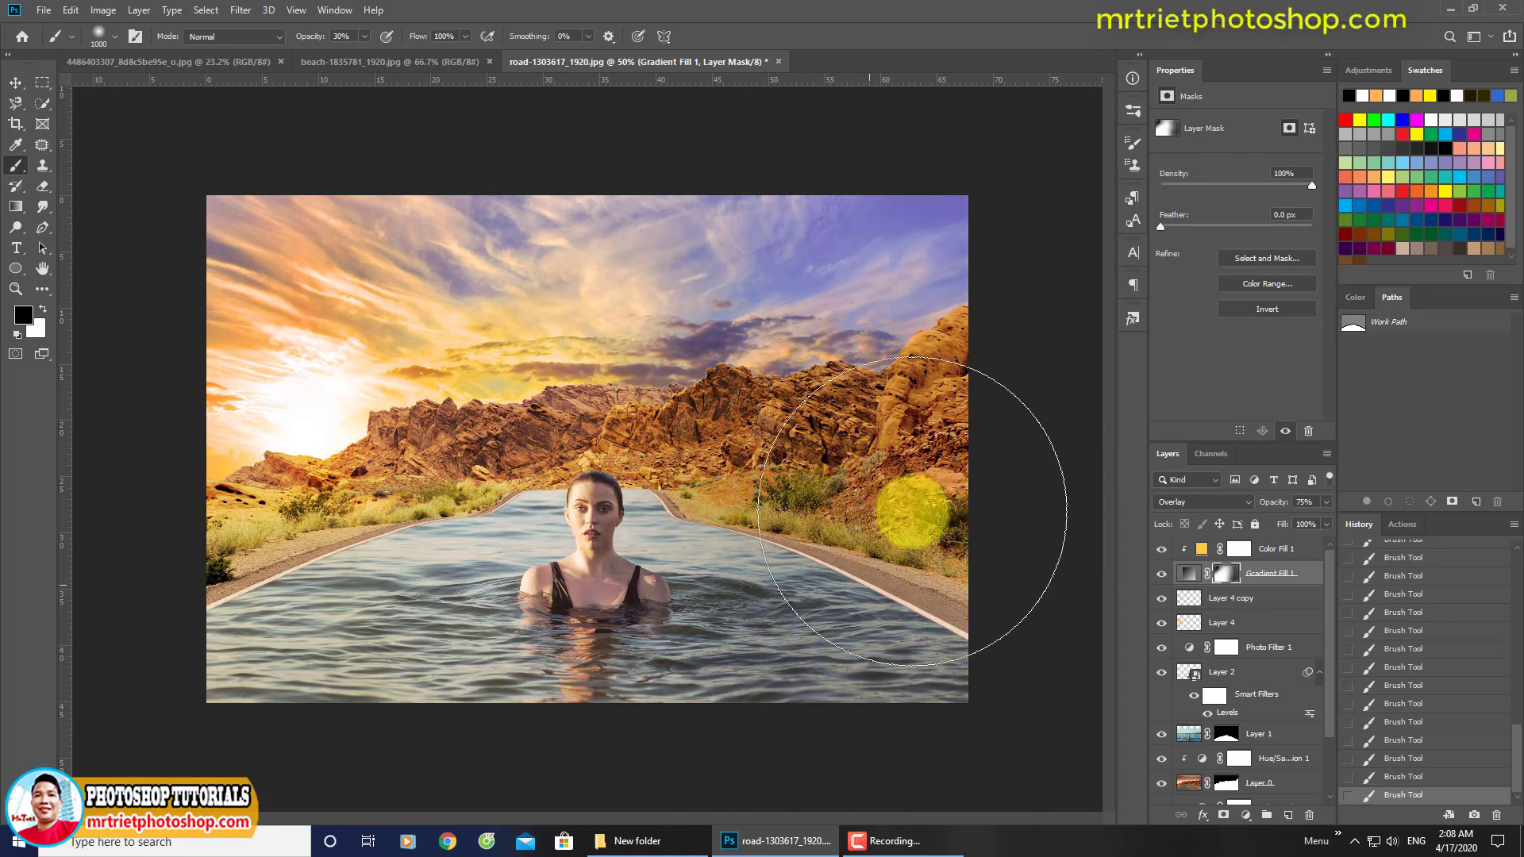
{"action": "scroll", "coordinate": [871, 503], "scroll_direction": "down", "scroll_amount": 1}
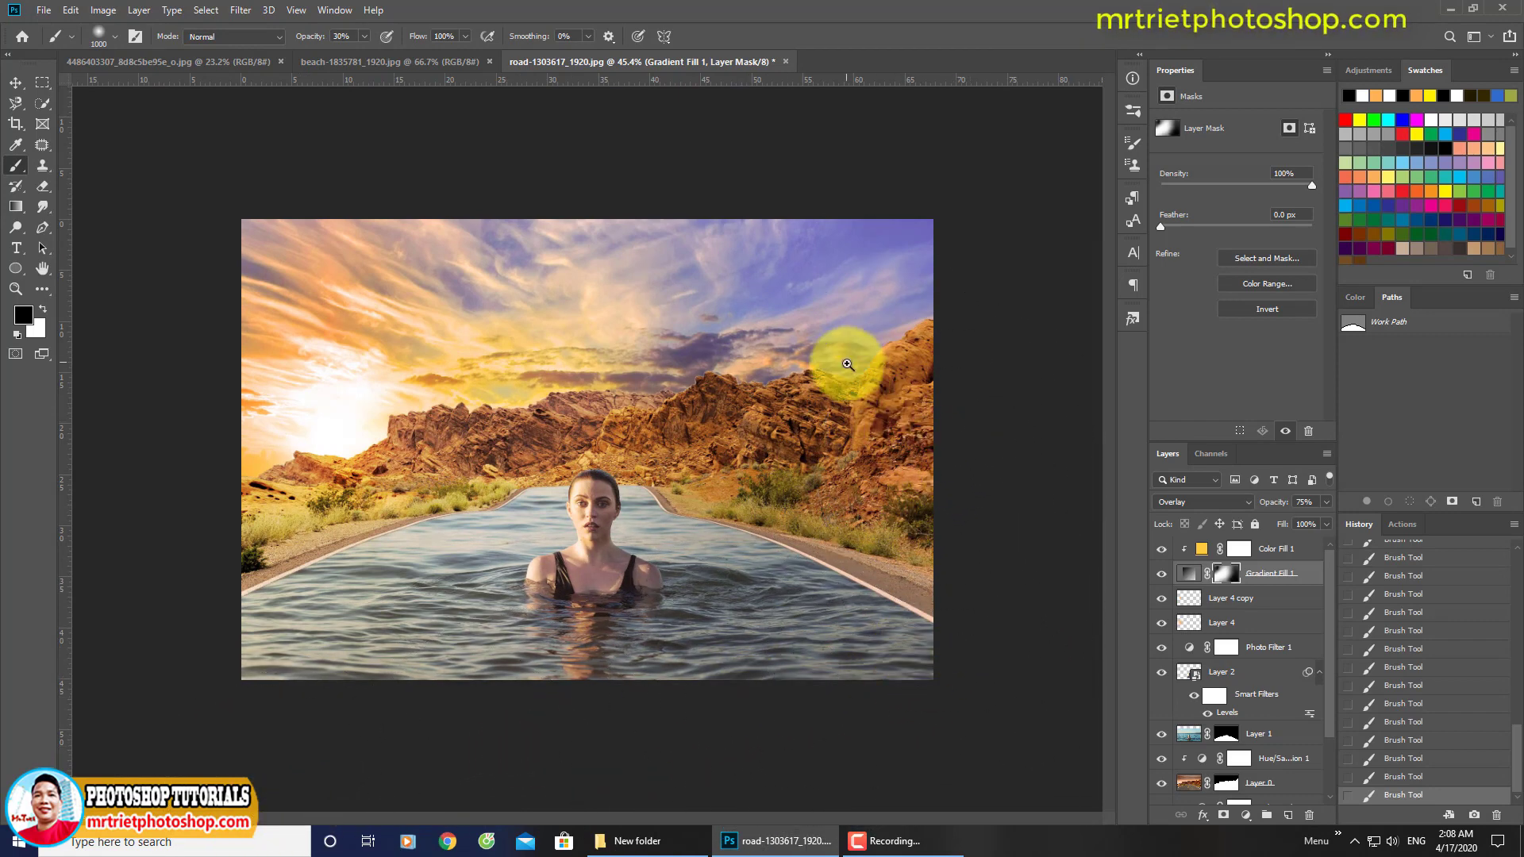
{"action": "left_click", "coordinate": [1161, 573]}
{"action": "left_click", "coordinate": [1162, 573]}
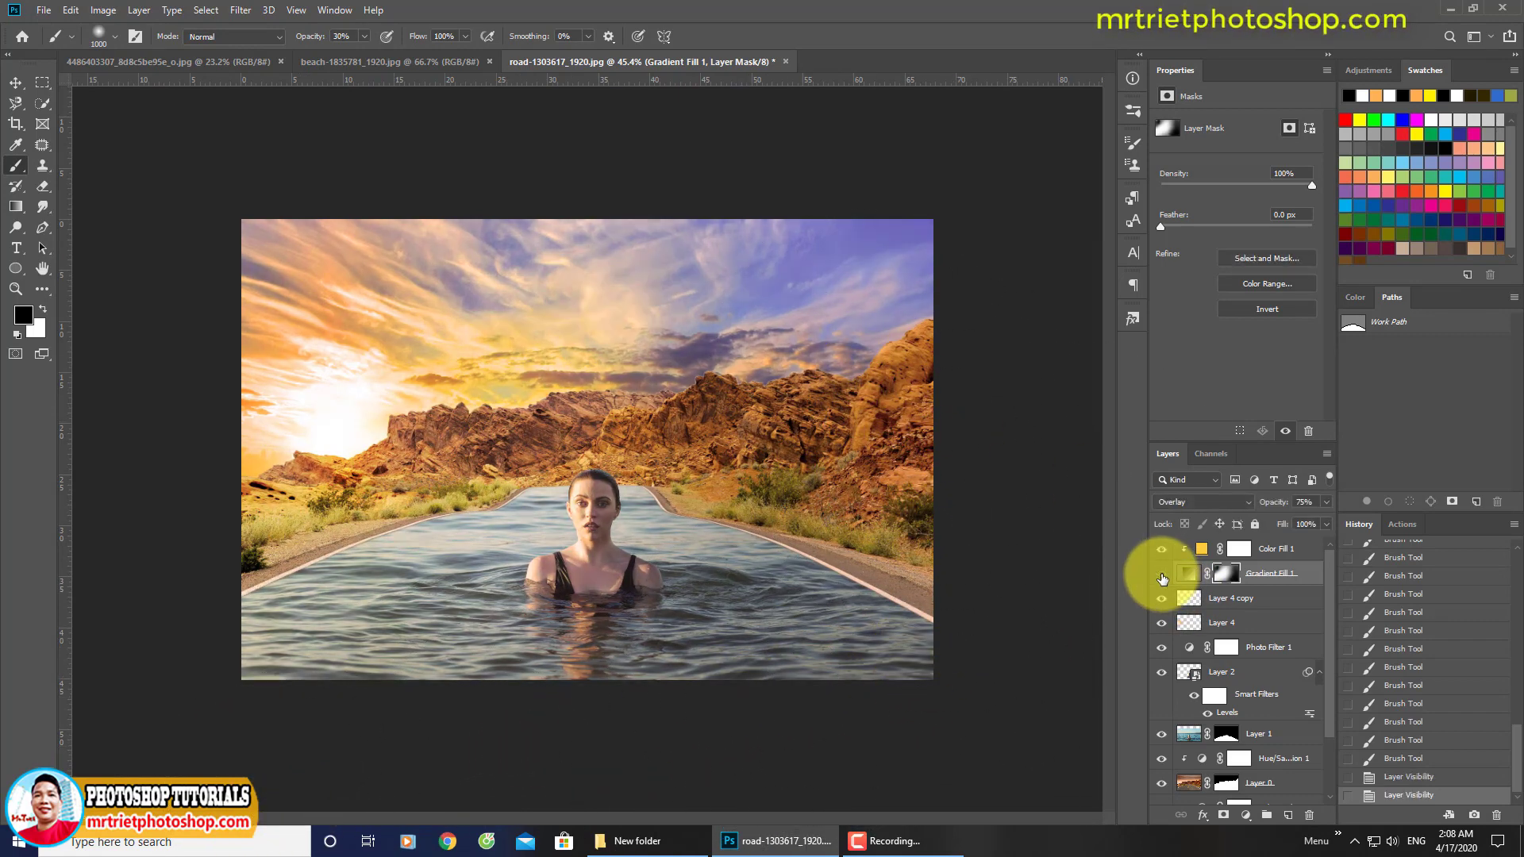
{"action": "left_click", "coordinate": [1161, 573]}
{"action": "left_click", "coordinate": [1161, 573]}
{"action": "left_click", "coordinate": [1161, 573]}
Dab white over the water near the woman and black across the right-hand sky, rocks, roadside and water on Gradient Fill 1's mask.
{"action": "key", "text": "x"}
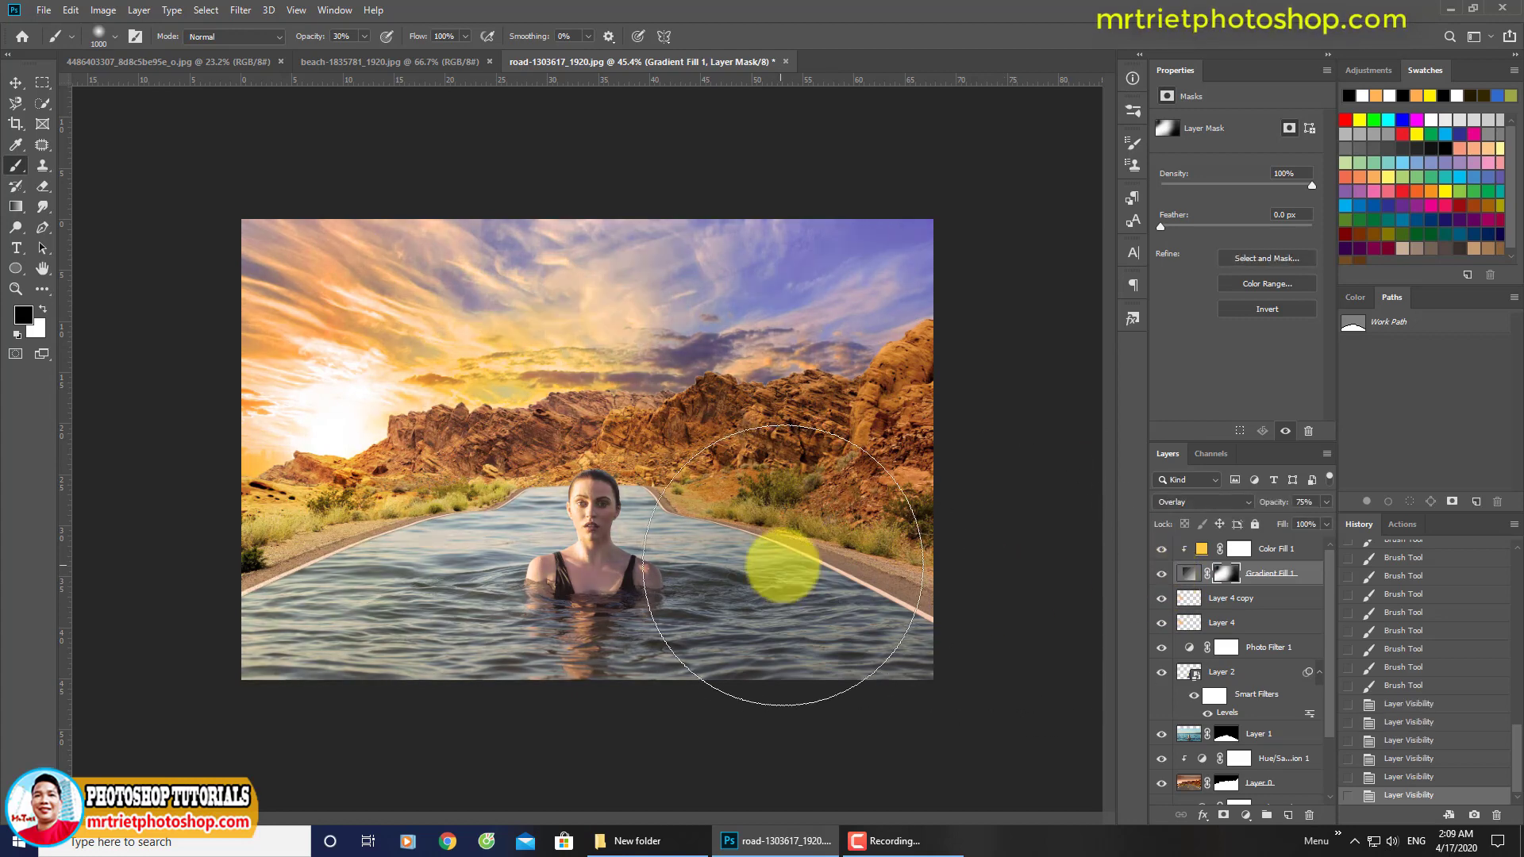
{"action": "left_click", "coordinate": [637, 615]}
{"action": "key", "text": "x"}
{"action": "left_click", "coordinate": [794, 558]}
{"action": "left_click", "coordinate": [827, 494]}
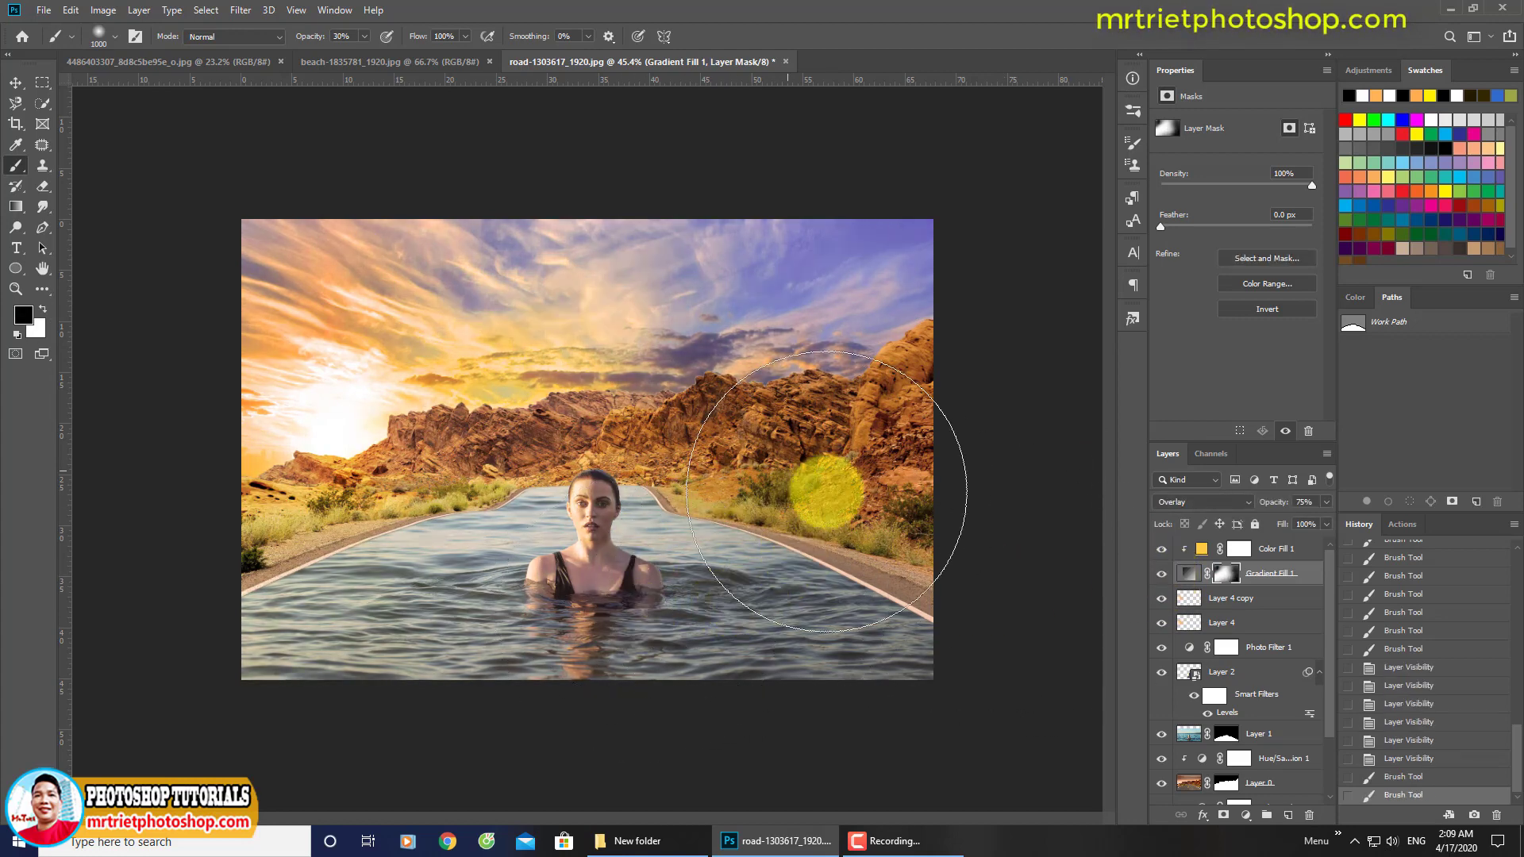
{"action": "left_click", "coordinate": [893, 503]}
{"action": "left_click", "coordinate": [868, 294]}
{"action": "left_click", "coordinate": [889, 396]}
{"action": "left_click", "coordinate": [901, 483]}
{"action": "left_click", "coordinate": [928, 578]}
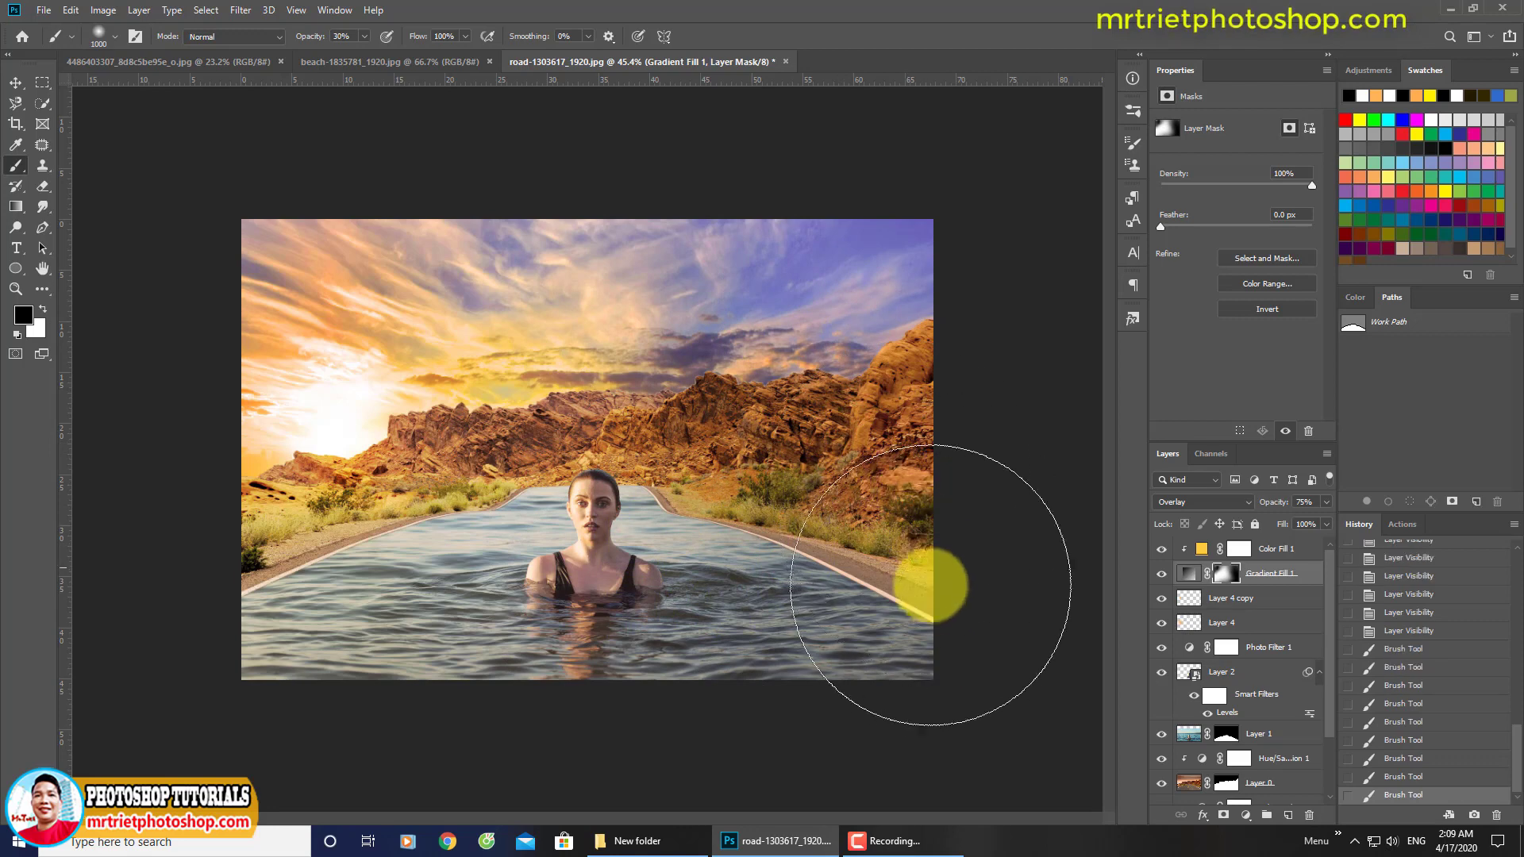
{"action": "left_click", "coordinate": [897, 413]}
{"action": "left_click", "coordinate": [870, 262]}
{"action": "left_click", "coordinate": [654, 269]}
{"action": "left_click", "coordinate": [886, 286]}
{"action": "left_click", "coordinate": [925, 606]}
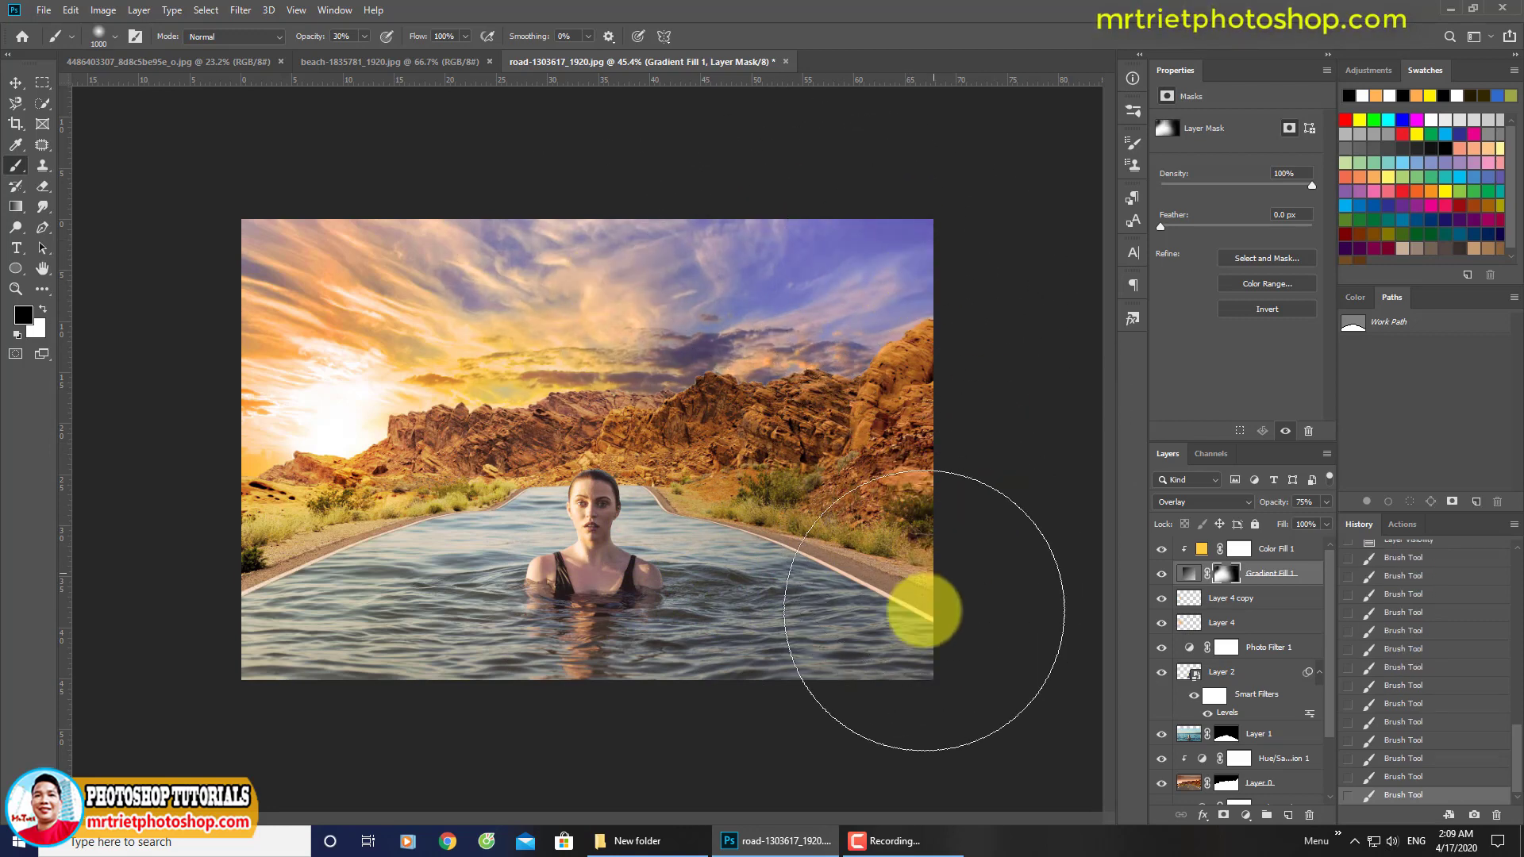
{"action": "left_click", "coordinate": [796, 674]}
{"action": "key", "text": "ctrl+plus"}
{"action": "key", "text": "ctrl+plus"}
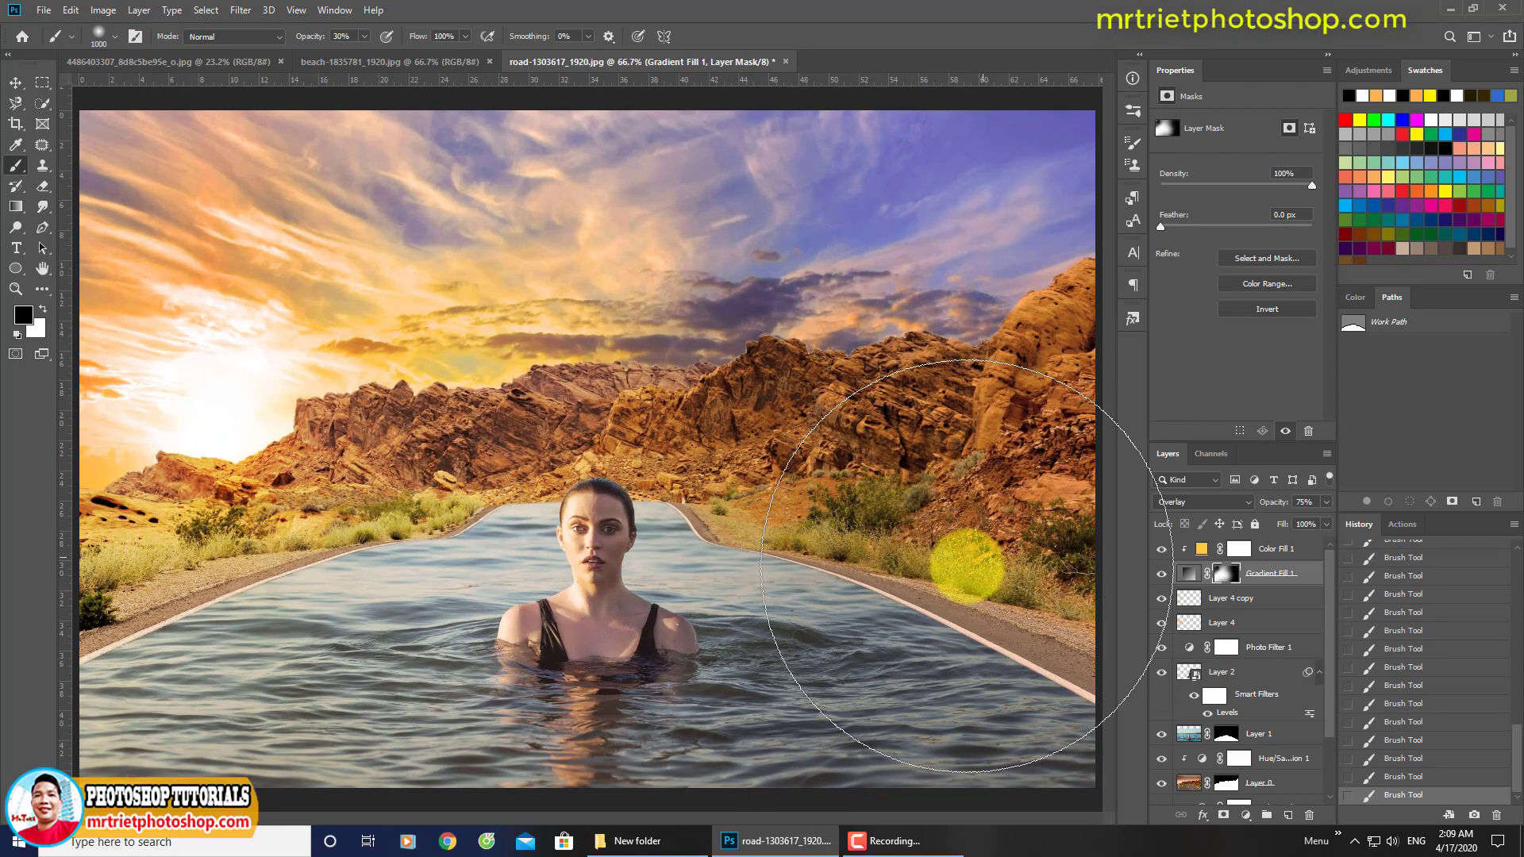
Group the layers from Color Fill 1 down to Layer 4 and compare the image with the group hidden and shown.
{"action": "left_click", "coordinate": [1270, 549]}
{"action": "left_click", "coordinate": [1264, 623], "text": "shift"}
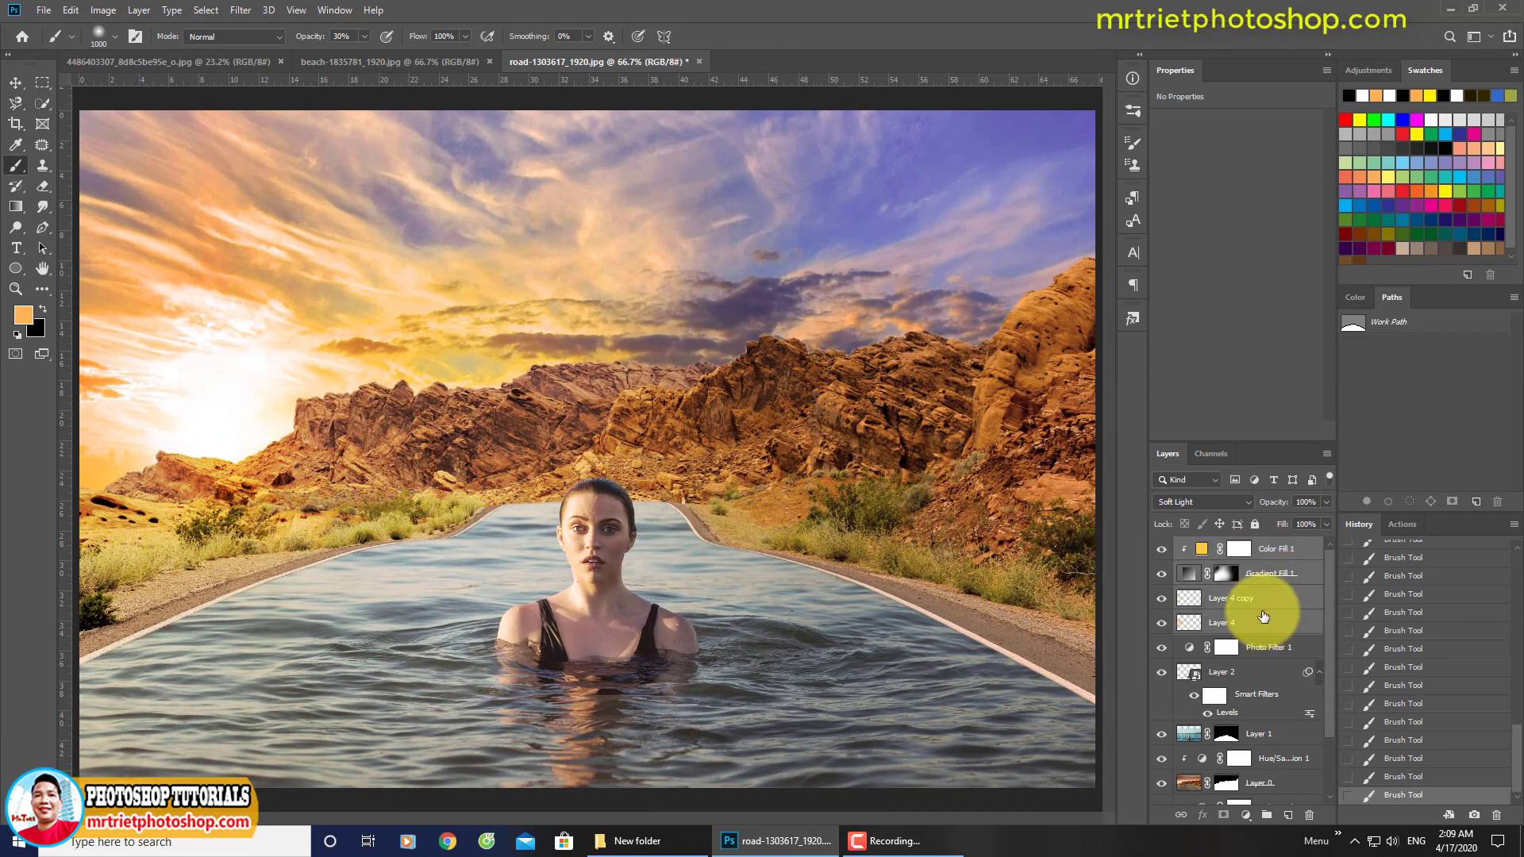
{"action": "key", "text": "ctrl+g"}
{"action": "left_click", "coordinate": [1161, 546]}
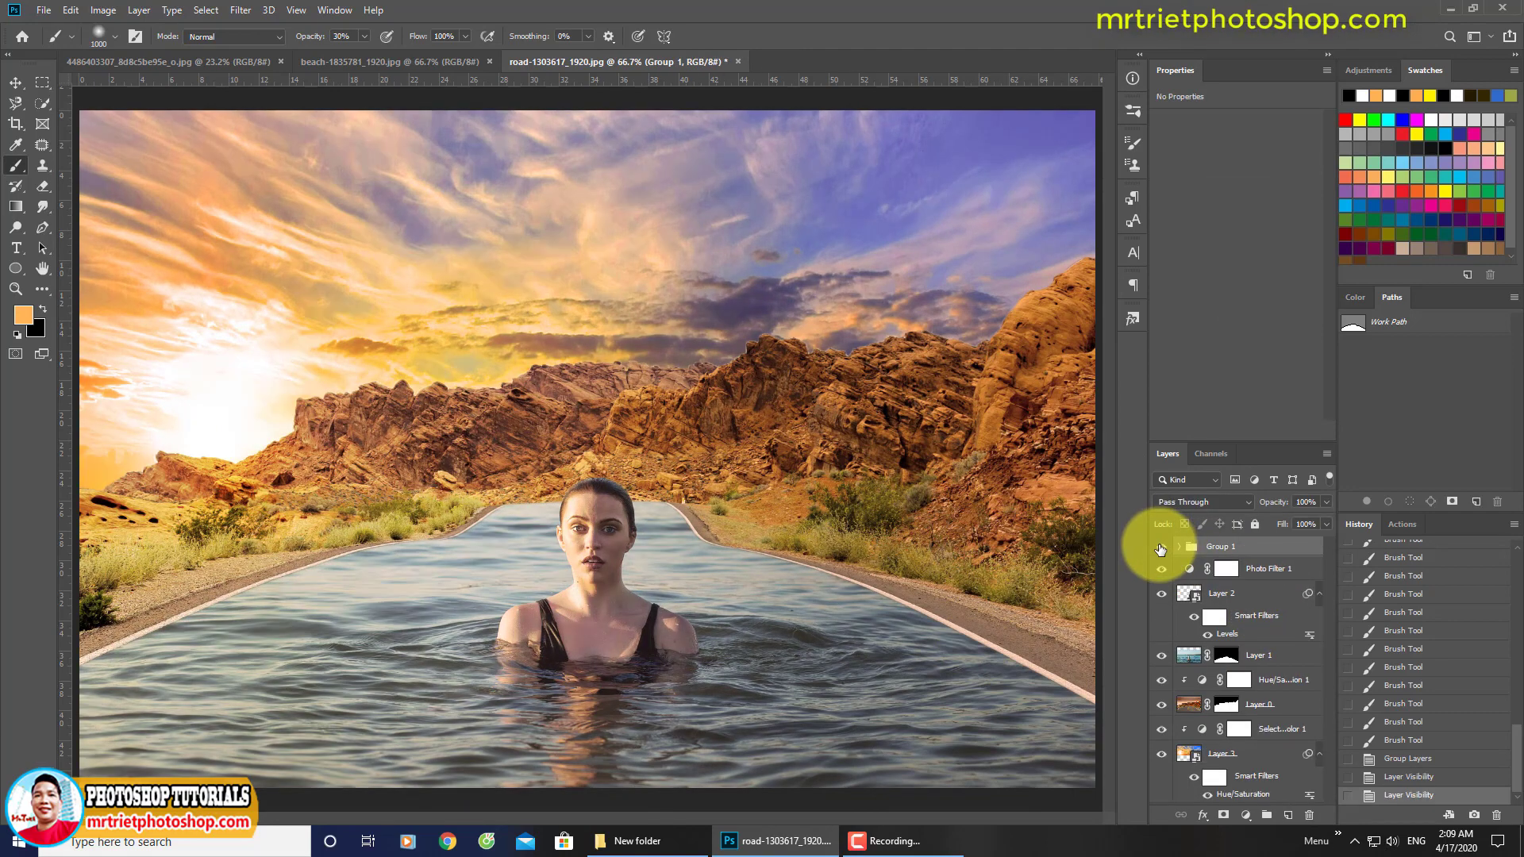
{"action": "left_click", "coordinate": [1160, 547]}
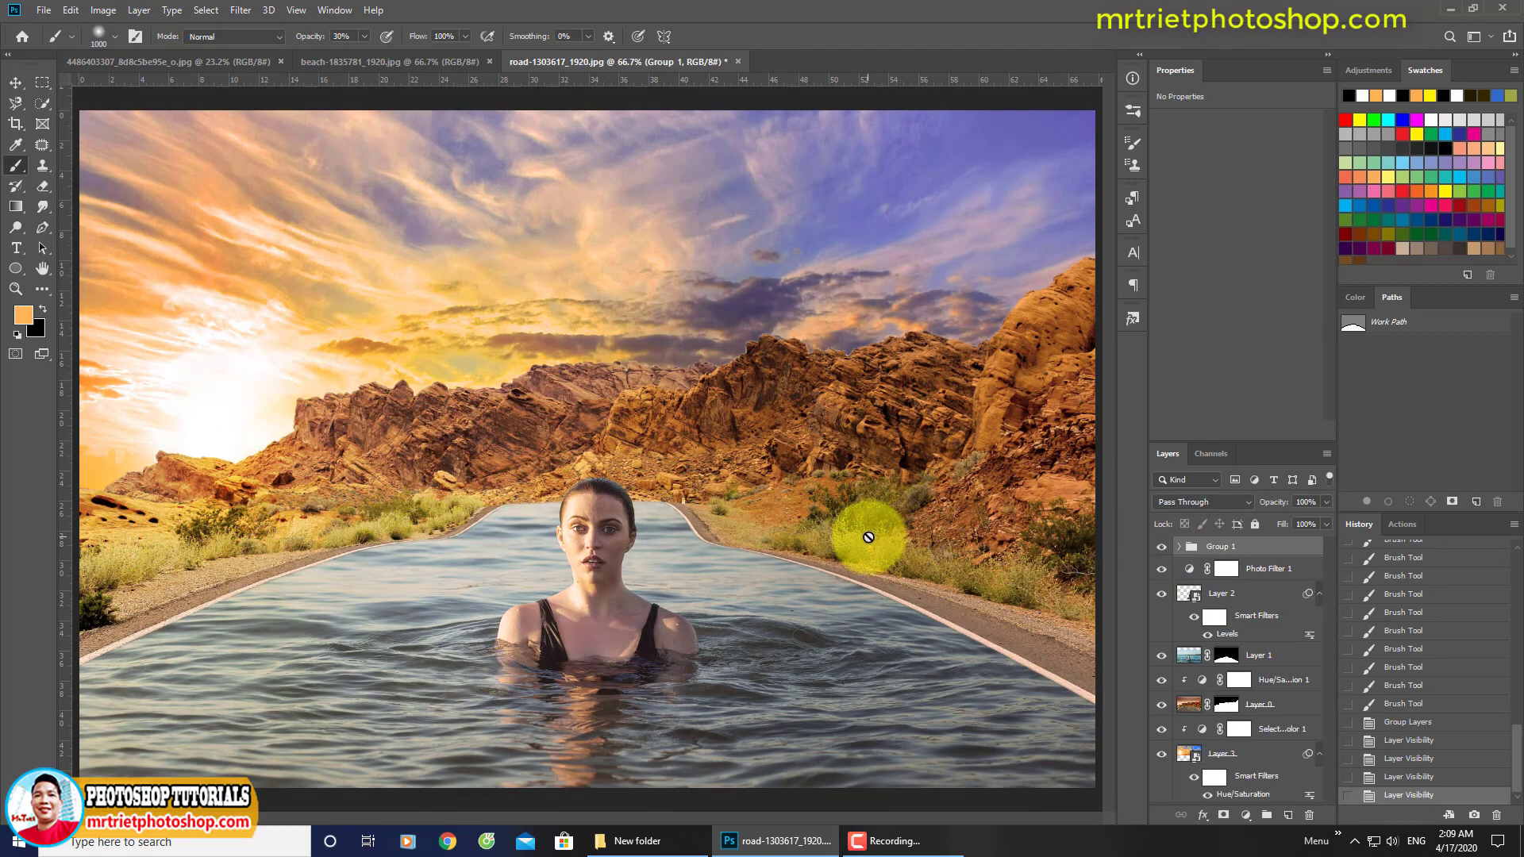
{"action": "scroll", "coordinate": [811, 521], "scroll_direction": "down", "scroll_amount": 2}
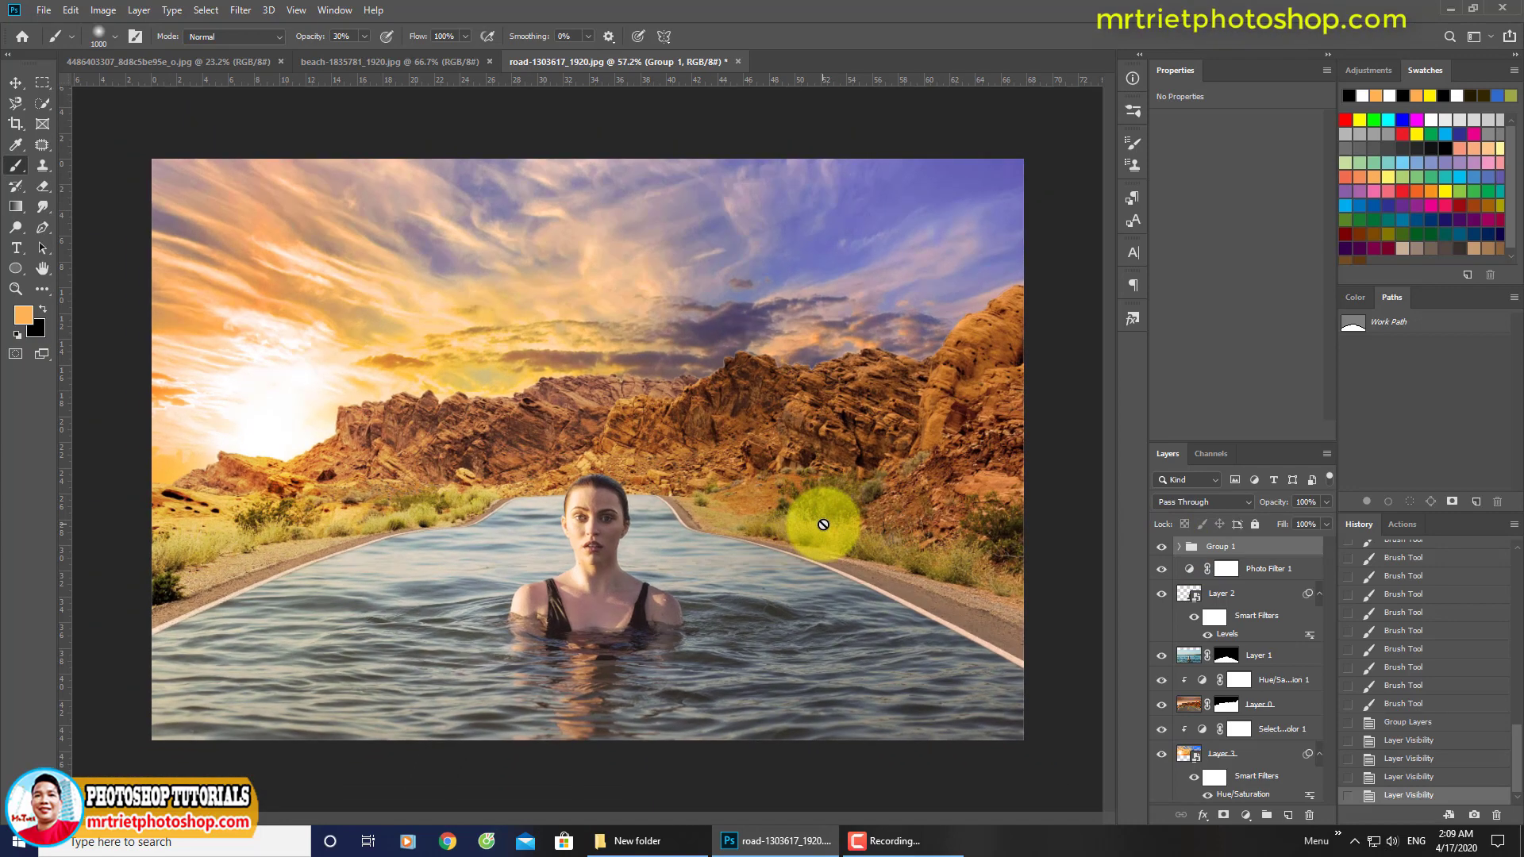
Add a Photo Filter adjustment layer above the woman's Layer 2, clip it to that layer, and switch it to a custom color.
{"action": "left_click", "coordinate": [1243, 656]}
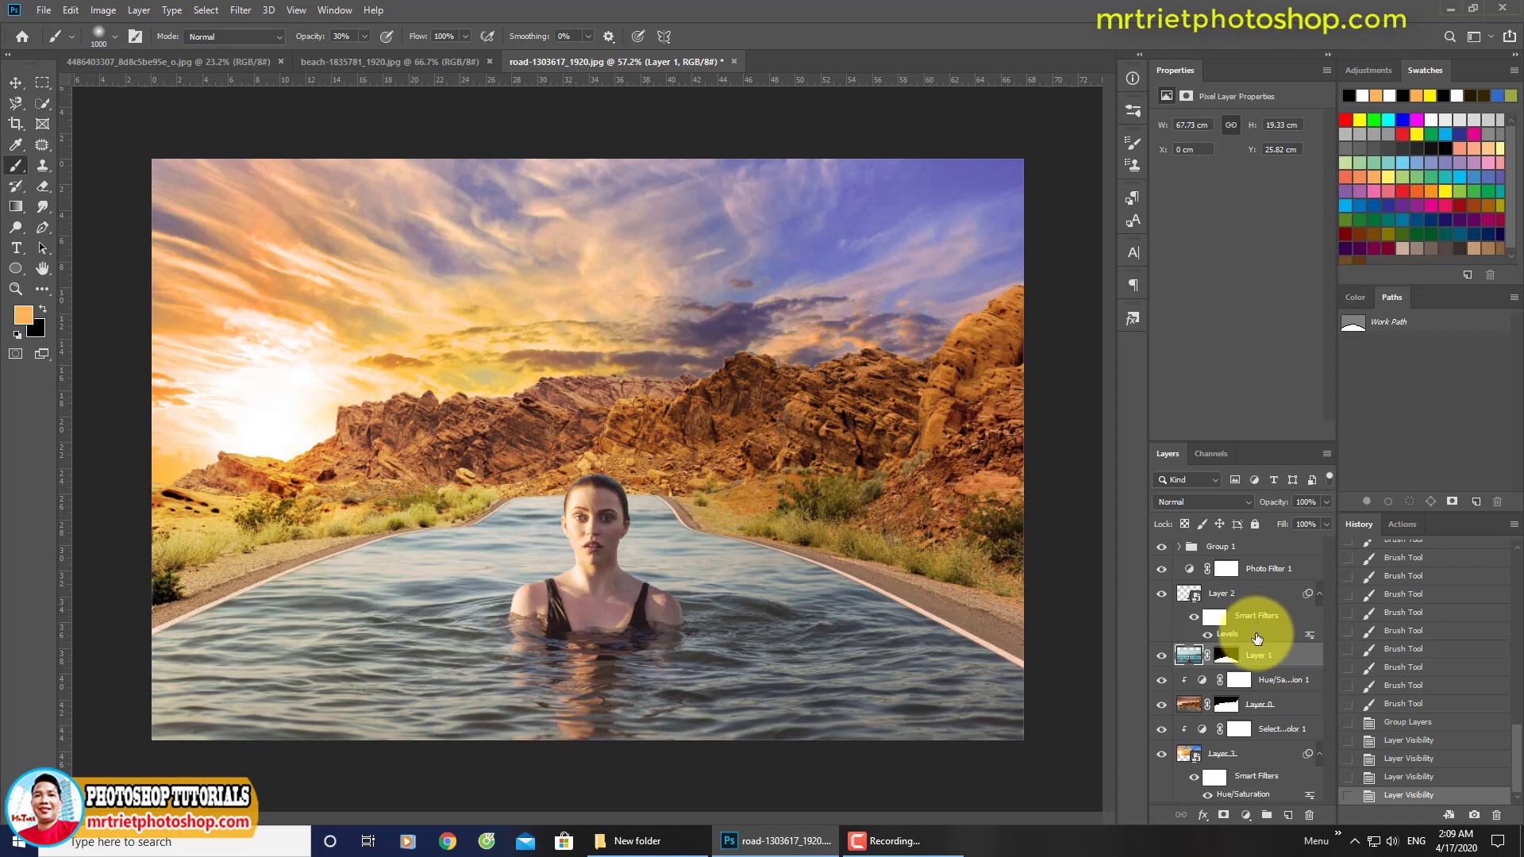
{"action": "left_click", "coordinate": [1247, 600]}
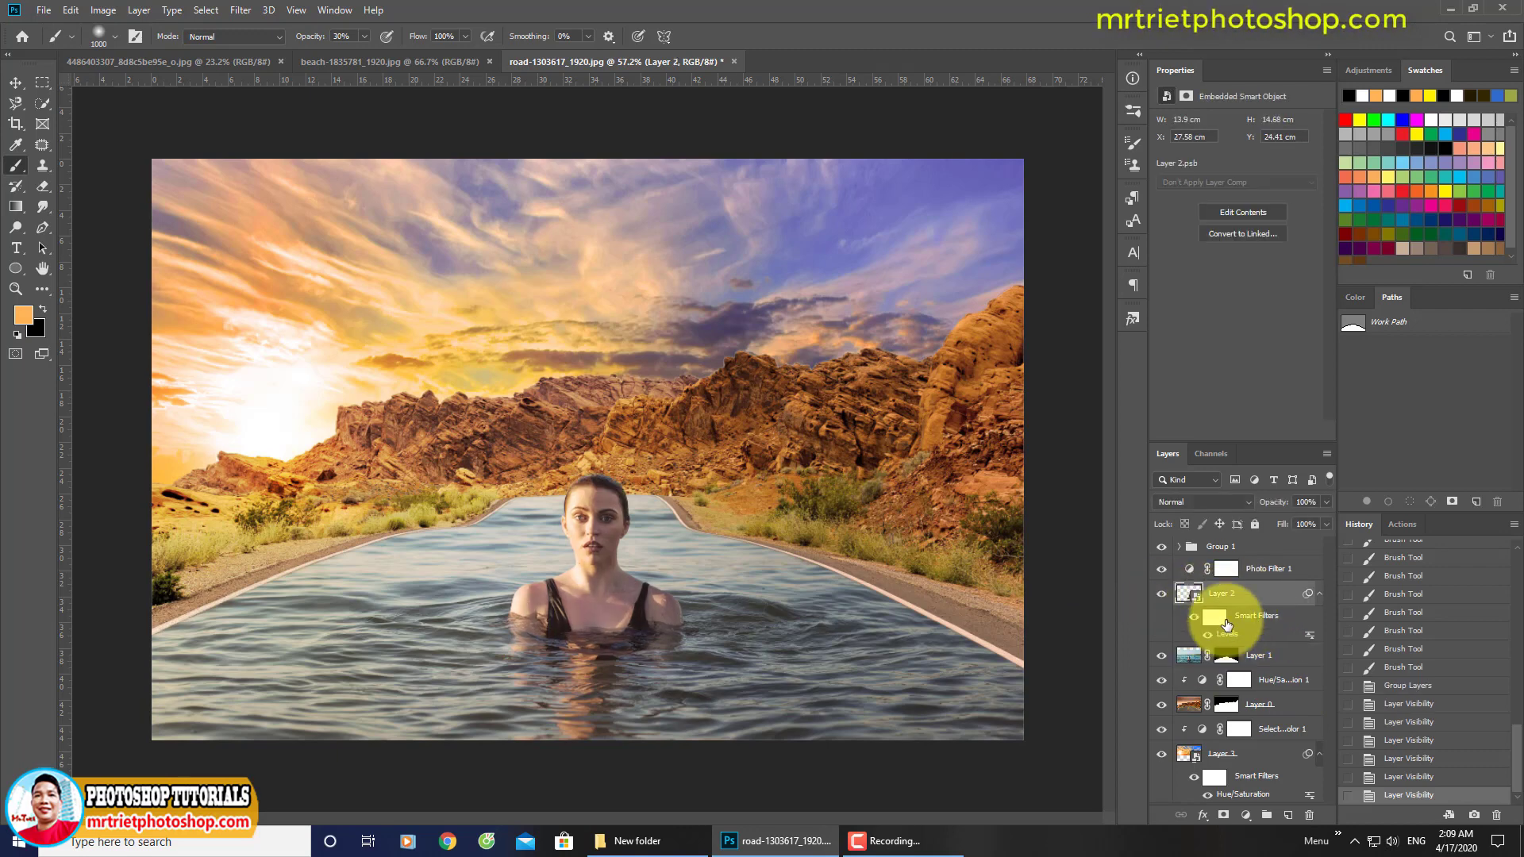
{"action": "left_click", "coordinate": [1280, 572]}
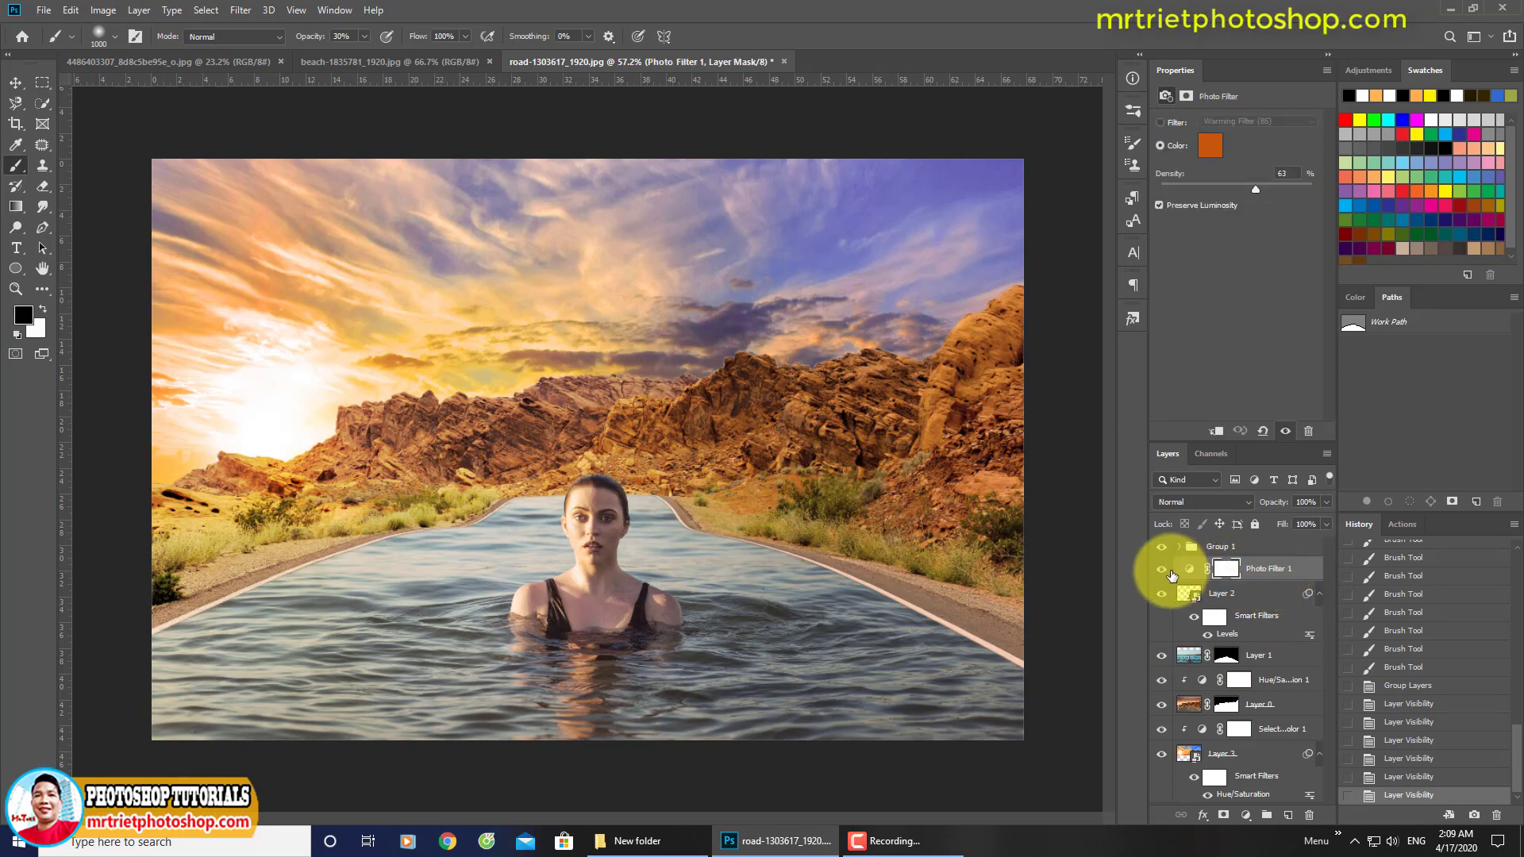
{"action": "left_click", "coordinate": [1231, 597]}
{"action": "left_click", "coordinate": [1246, 815]}
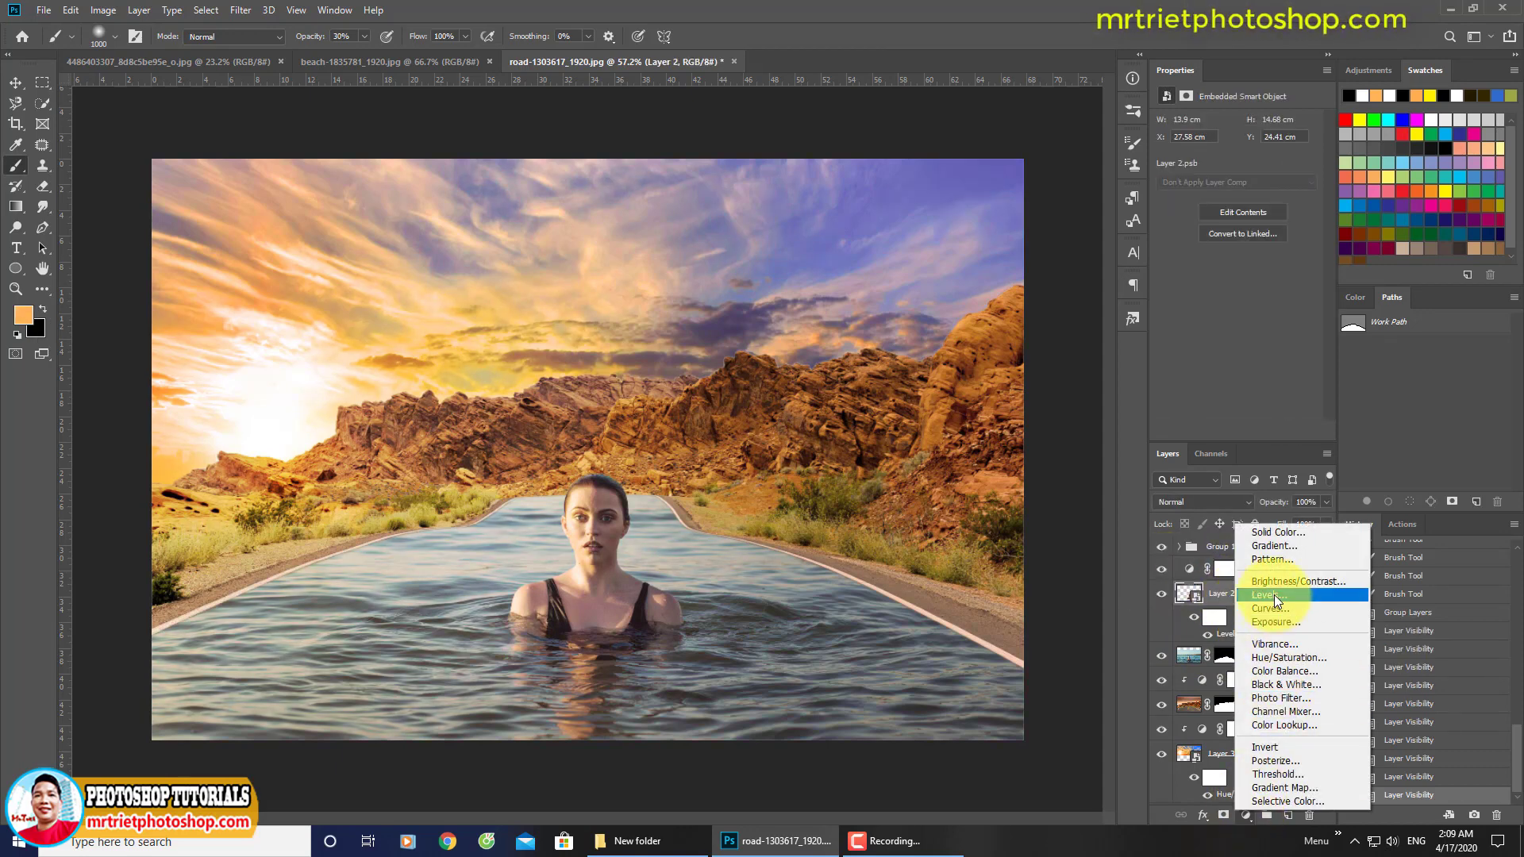
{"action": "left_click", "coordinate": [1281, 698]}
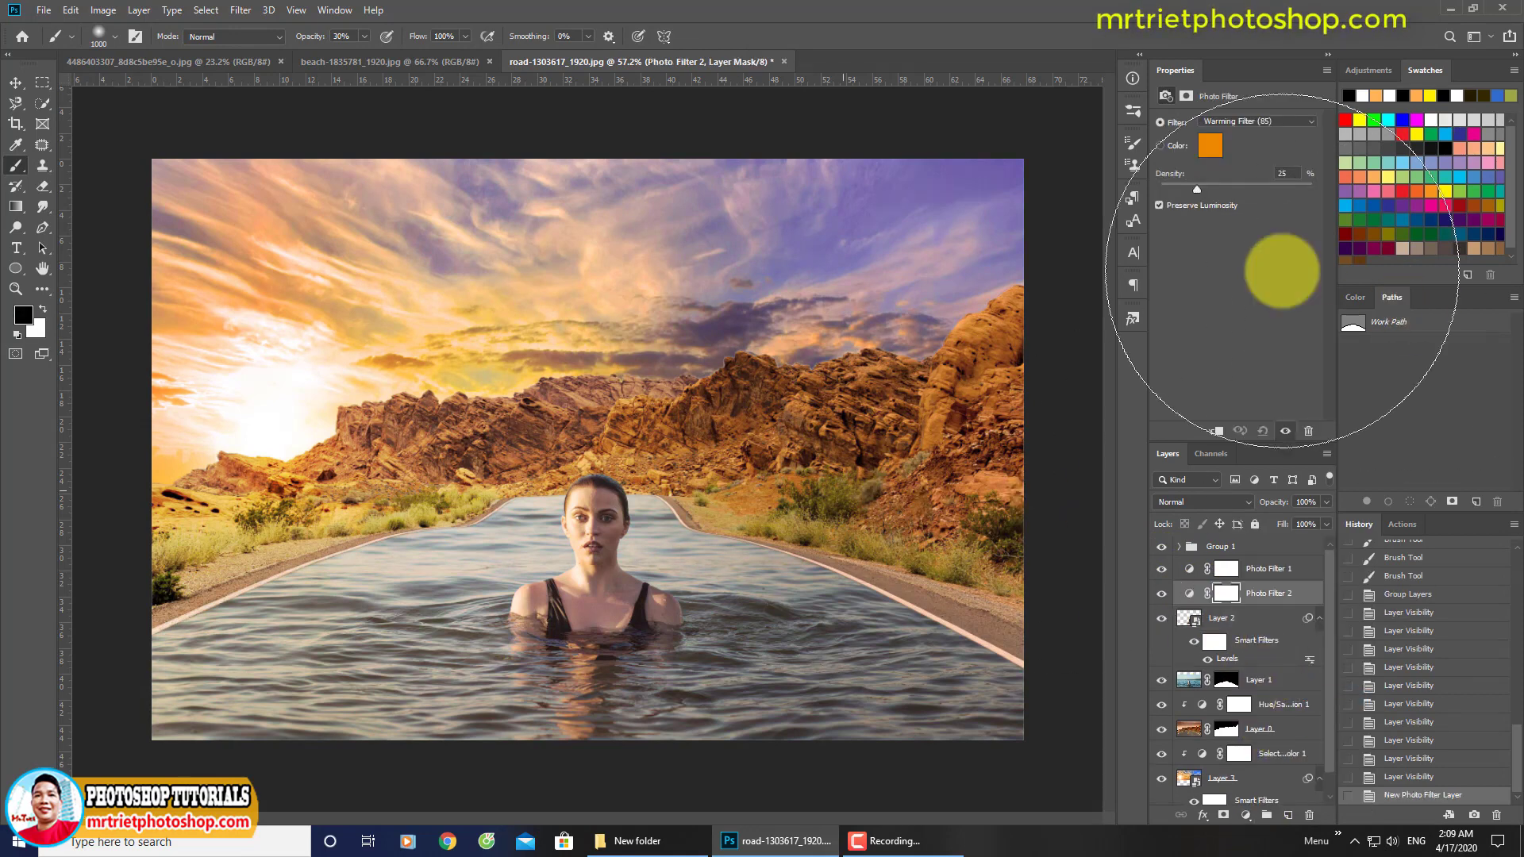
{"action": "left_click", "coordinate": [1178, 149]}
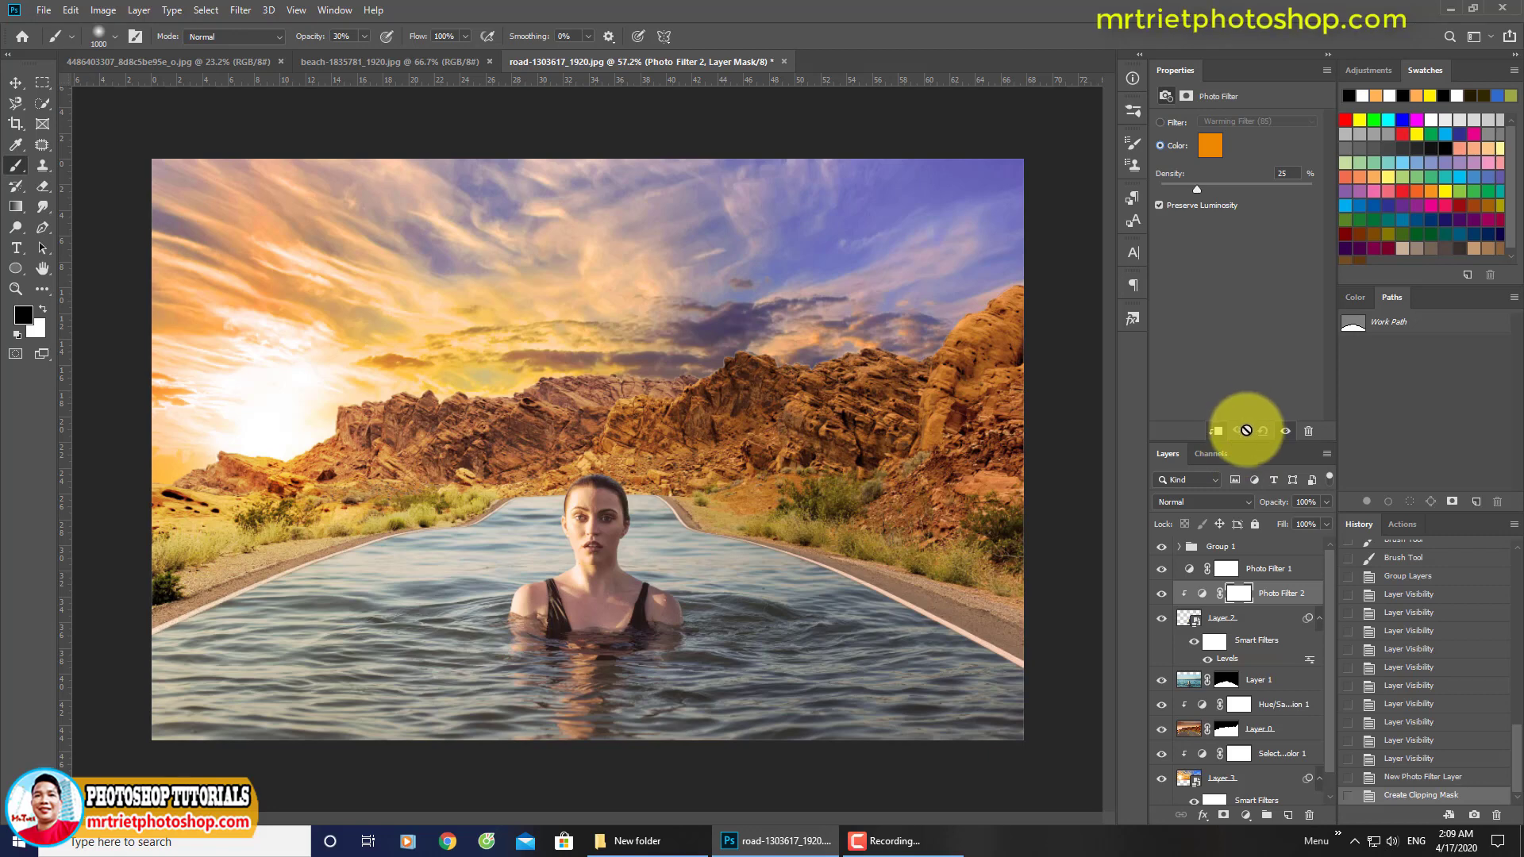
Sample the yellow sky for Photo Filter 2's color and adjust it to #f9b92a.
{"action": "left_click", "coordinate": [1202, 591]}
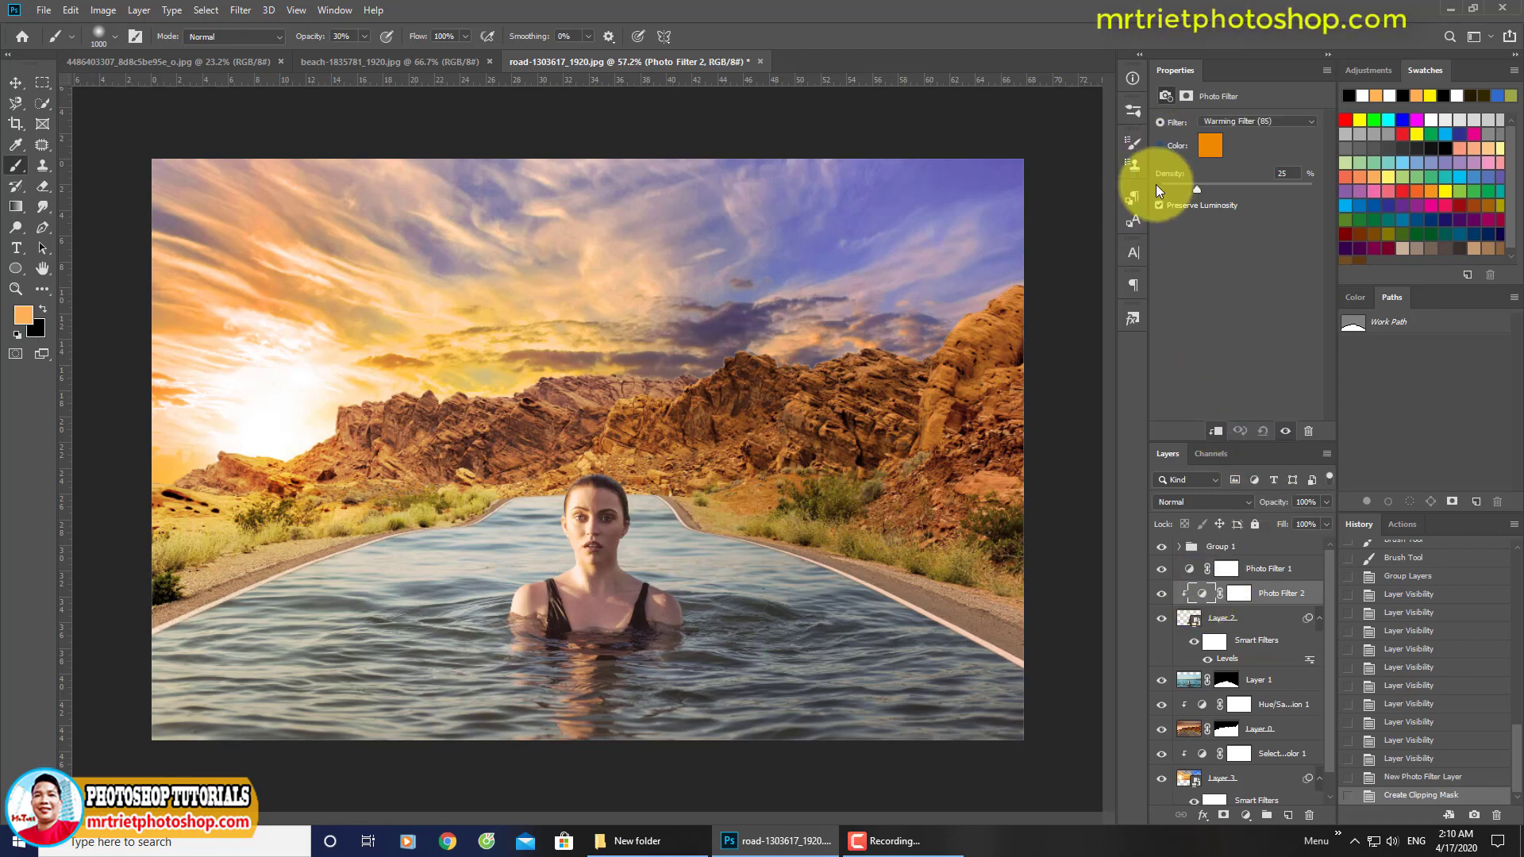
{"action": "left_click", "coordinate": [1203, 150]}
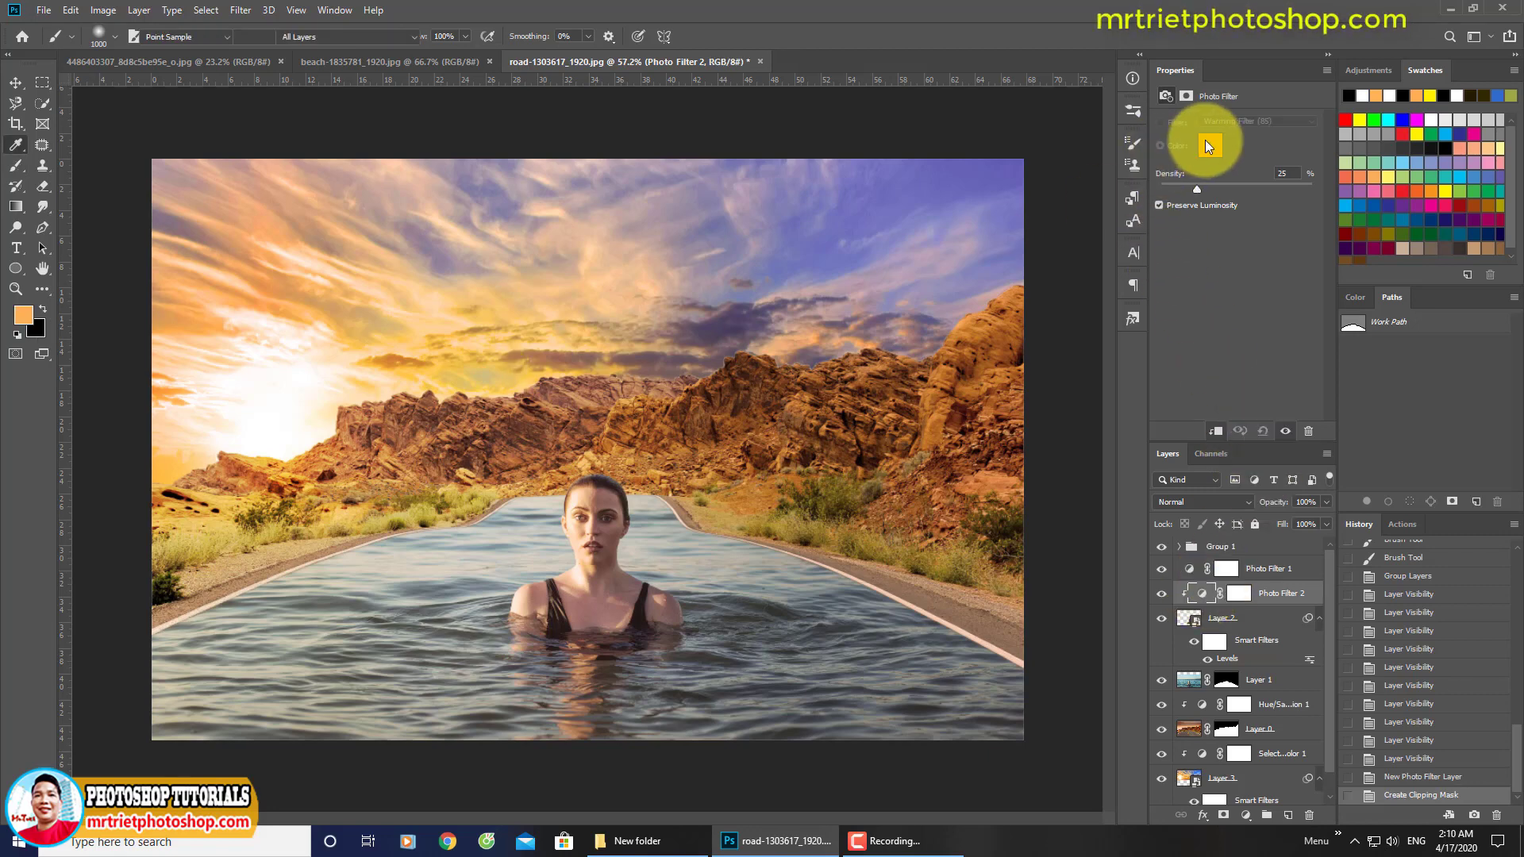
{"action": "left_click", "coordinate": [436, 366]}
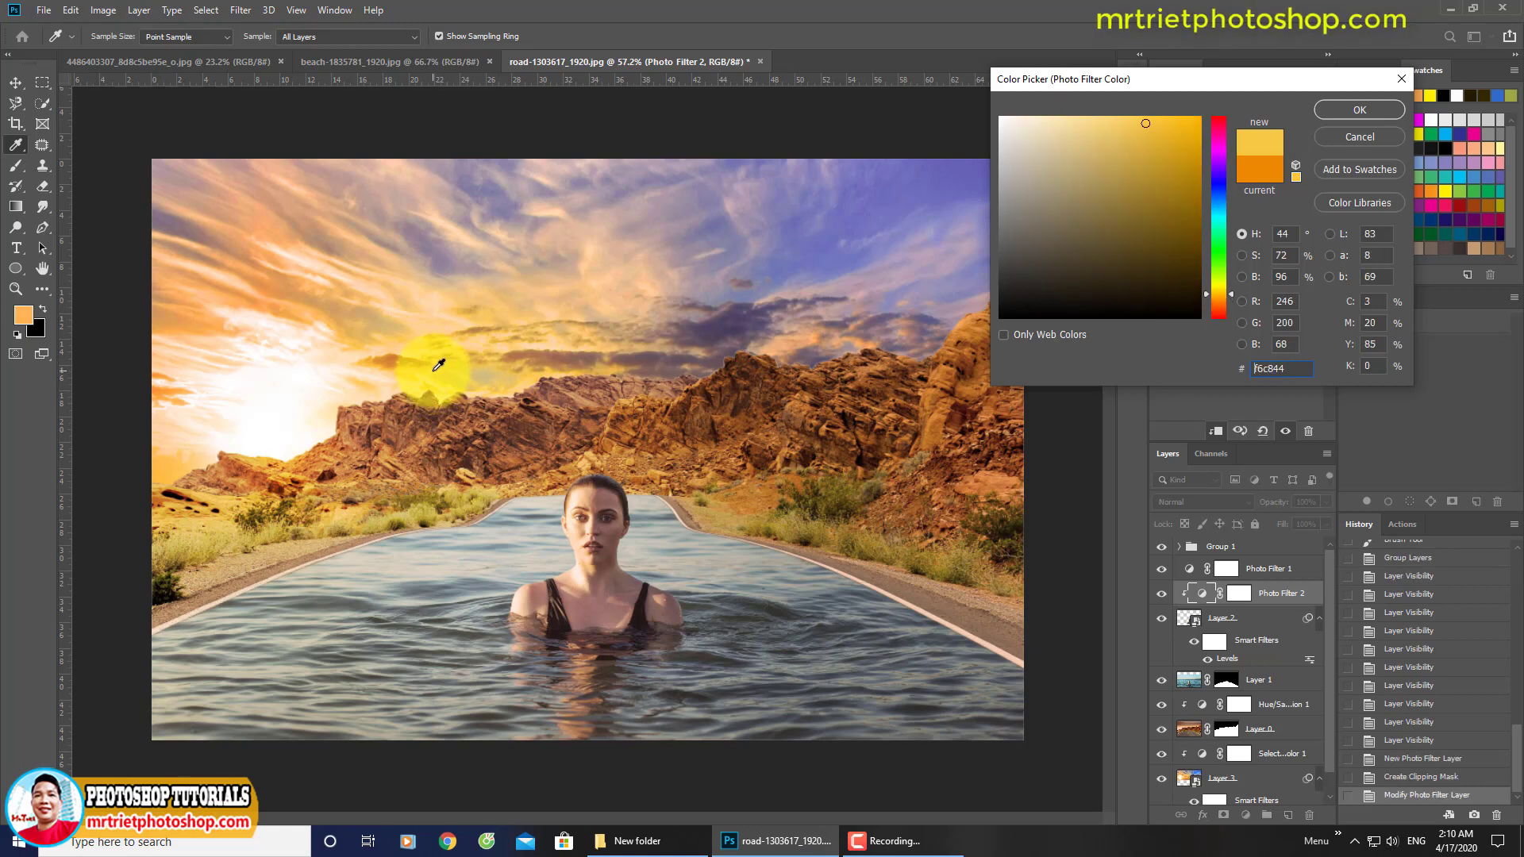
{"action": "left_click_drag", "start_coordinate": [1047, 197], "coordinate": [1167, 121]}
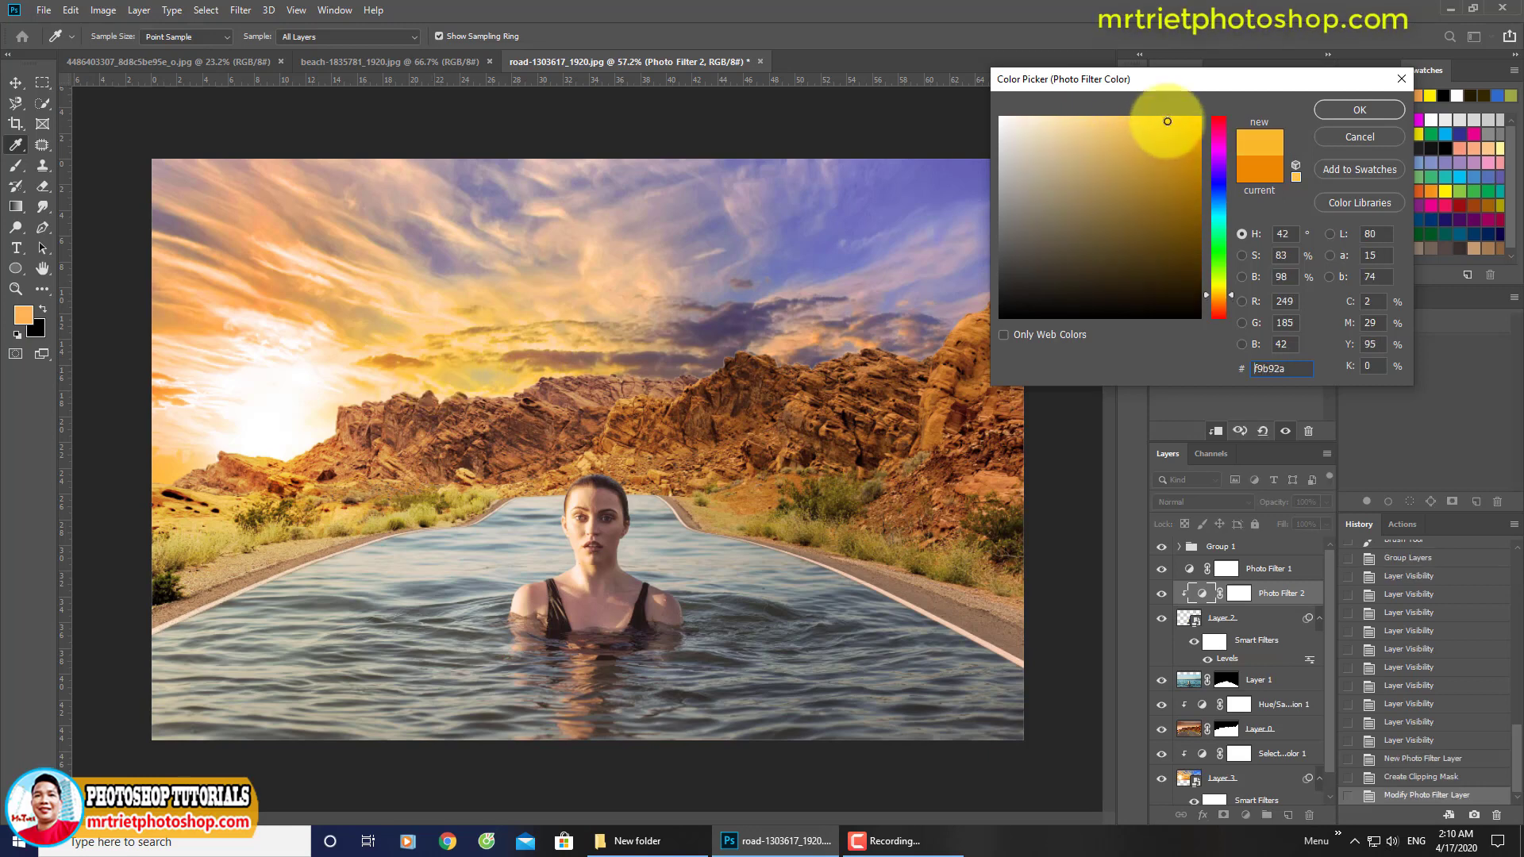
{"action": "left_click", "coordinate": [1341, 111]}
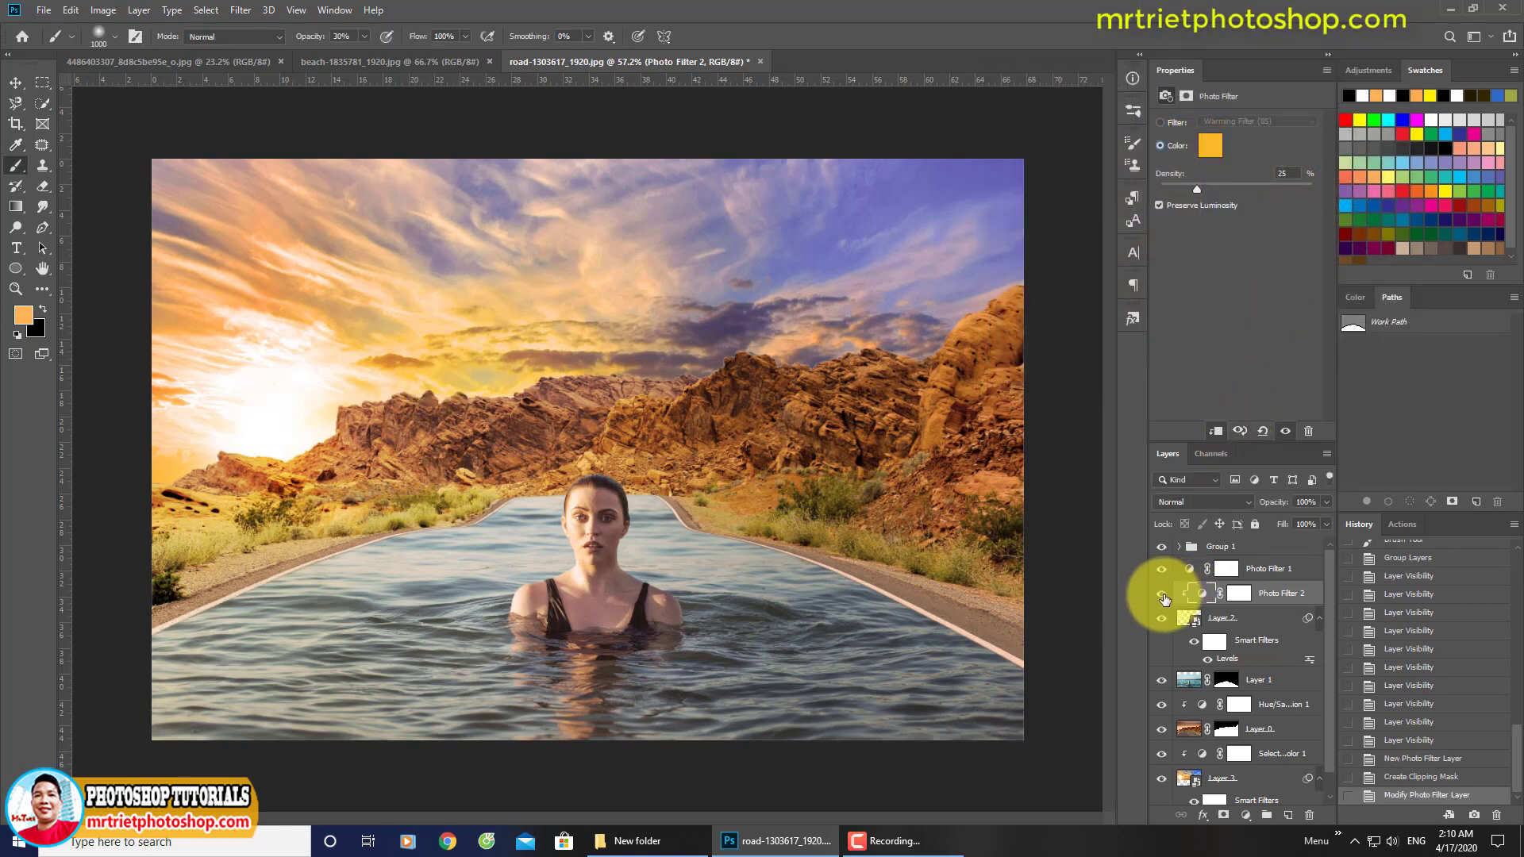
Set Photo Filter 2's color to #fdc811 and its density to 42%.
{"action": "left_click", "coordinate": [1217, 154]}
{"action": "left_click", "coordinate": [1220, 300]}
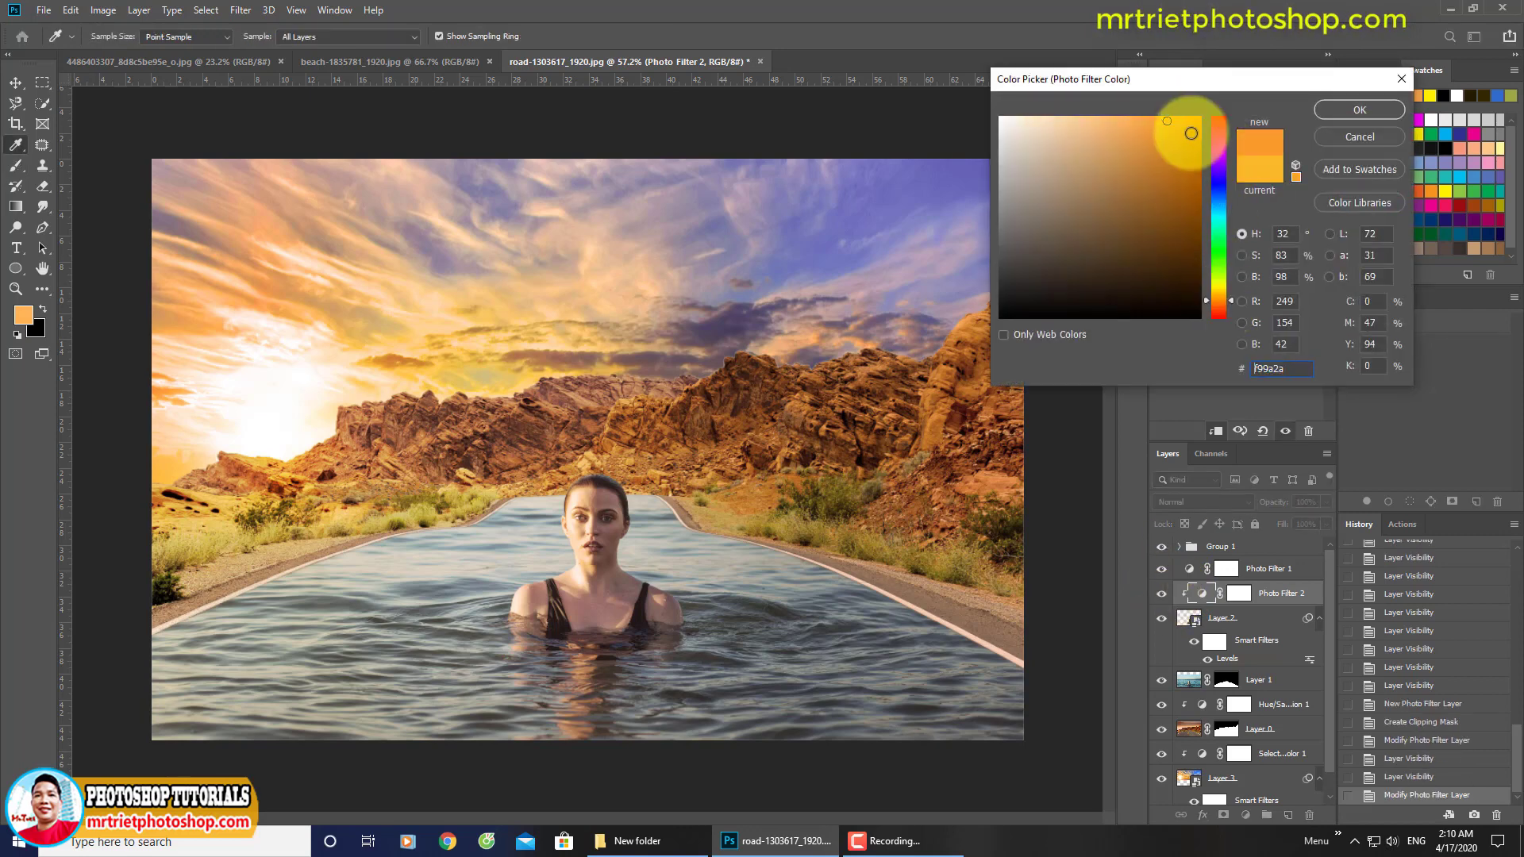
{"action": "left_click_drag", "start_coordinate": [1191, 133], "coordinate": [1187, 118]}
{"action": "left_click_drag", "start_coordinate": [1210, 268], "coordinate": [1217, 292]}
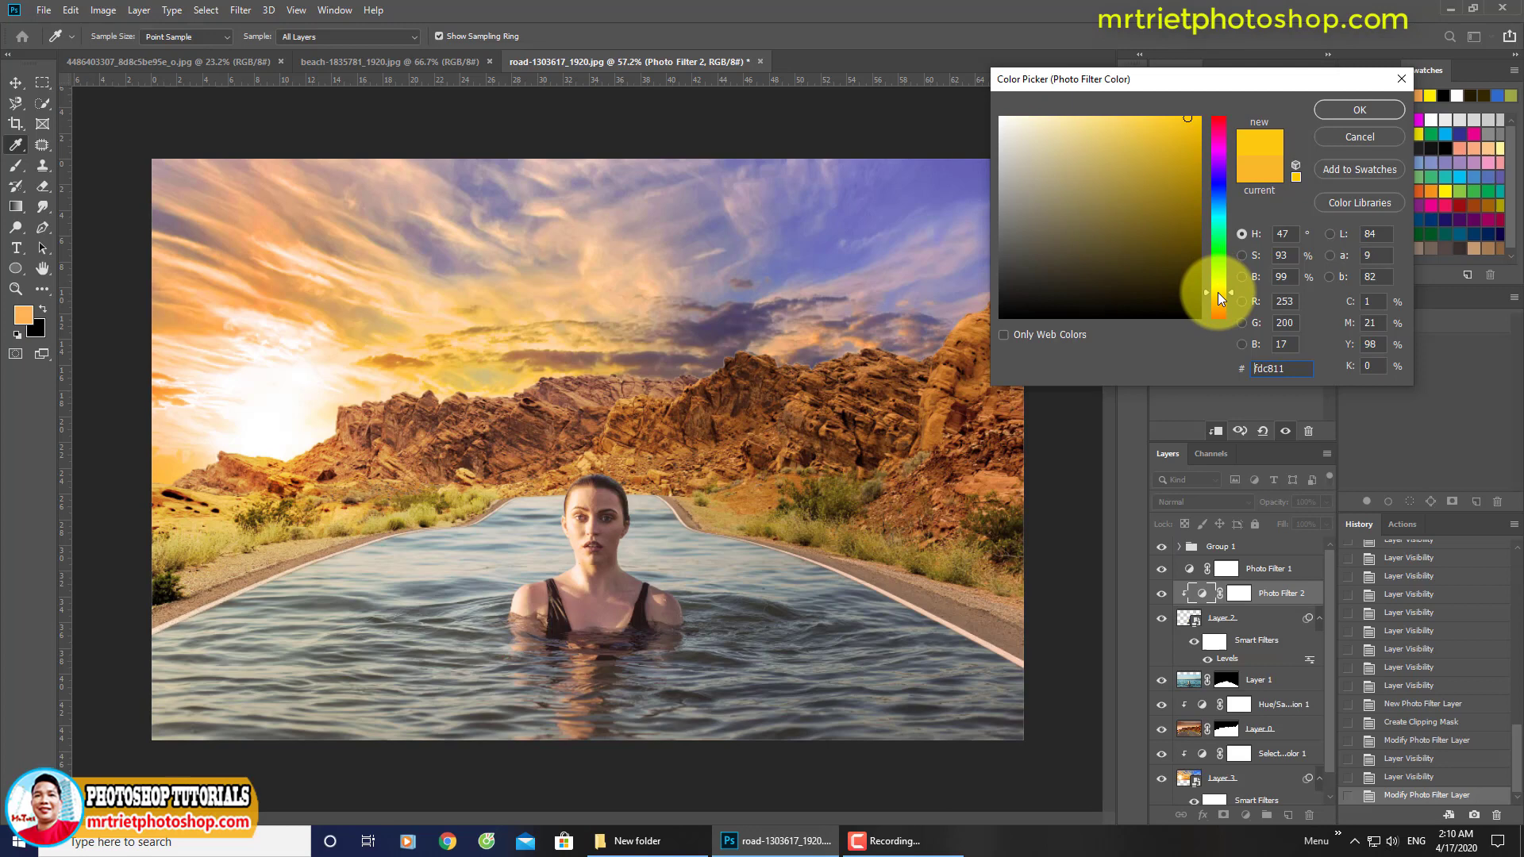
{"action": "left_click", "coordinate": [1336, 113]}
{"action": "left_click_drag", "start_coordinate": [1213, 187], "coordinate": [1222, 179]}
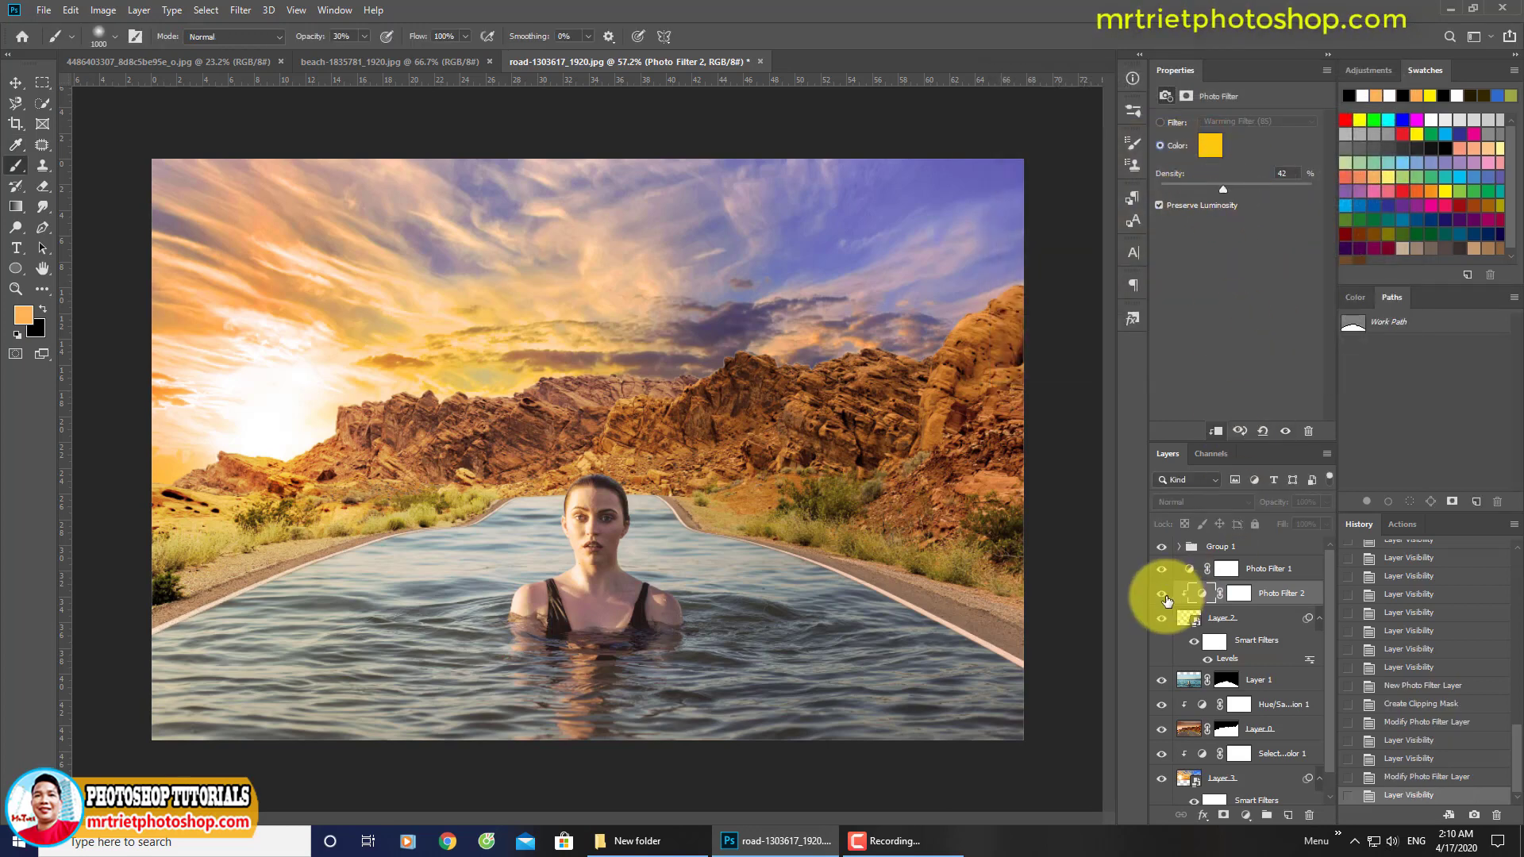
Toggle the visibility of Layer 2 and Photo Filter 2 to compare the woman with and without the warm tint.
{"action": "left_click", "coordinate": [1161, 621]}
{"action": "left_click", "coordinate": [1161, 619]}
{"action": "left_click", "coordinate": [1163, 594]}
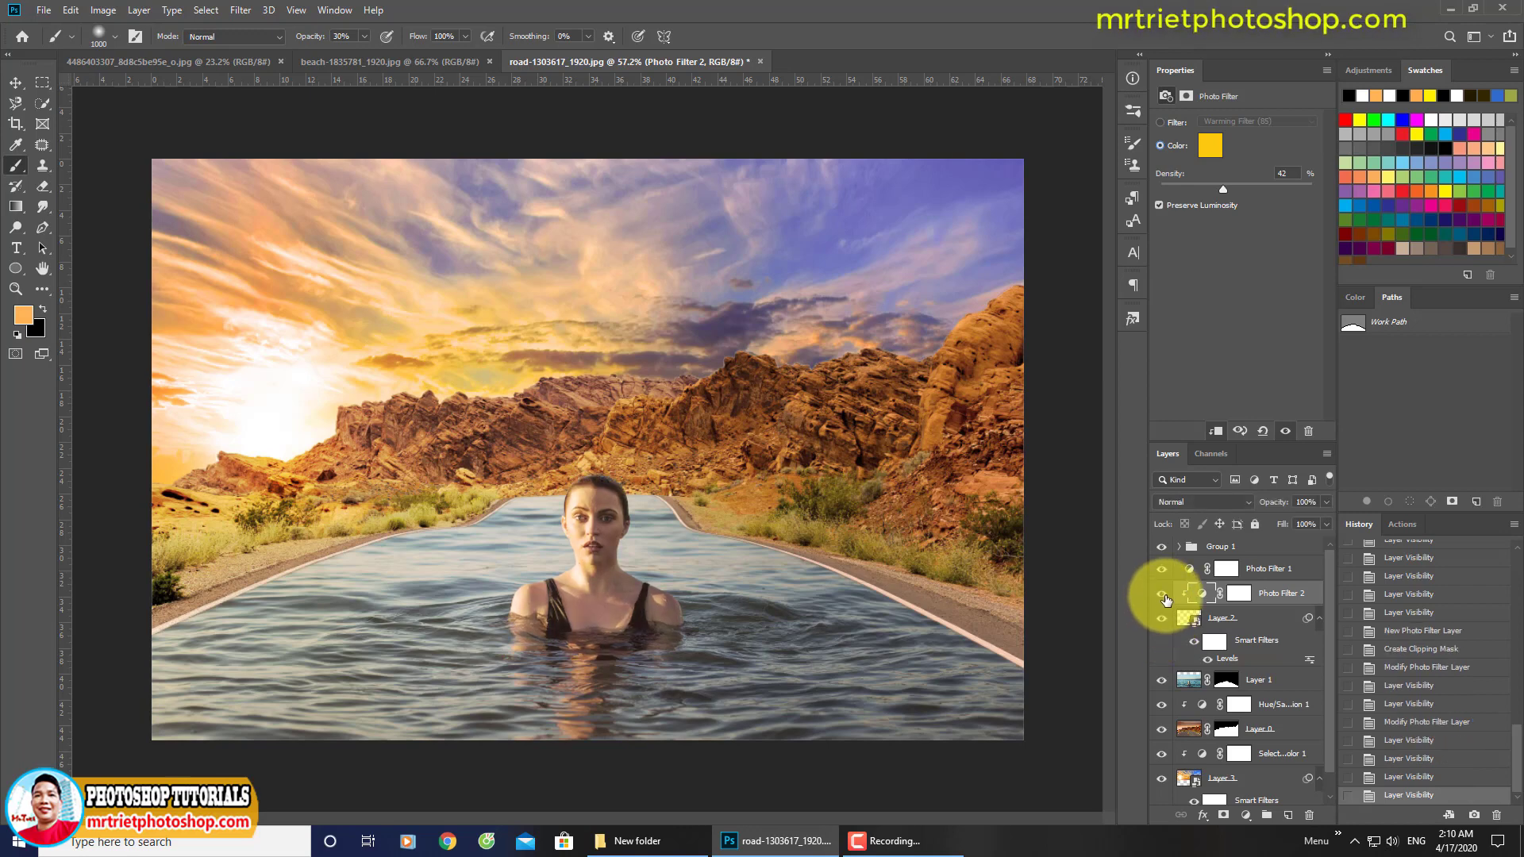
{"action": "left_click", "coordinate": [1162, 594]}
{"action": "left_click", "coordinate": [1163, 594]}
{"action": "left_click", "coordinate": [1162, 594]}
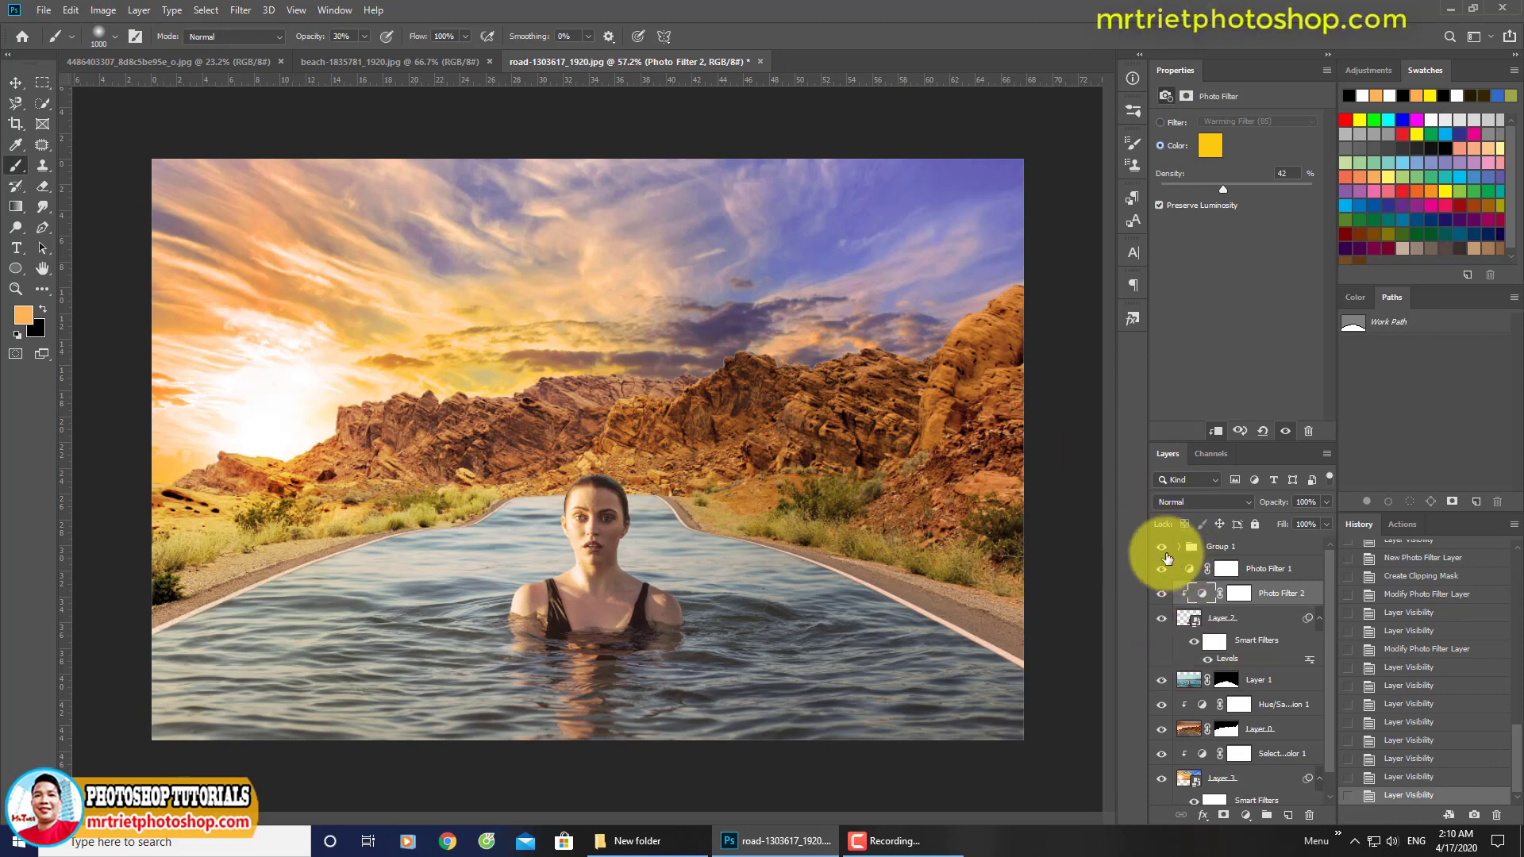
Select Layer 2 and turn off its Levels smart filter.
{"action": "left_click", "coordinate": [1265, 619]}
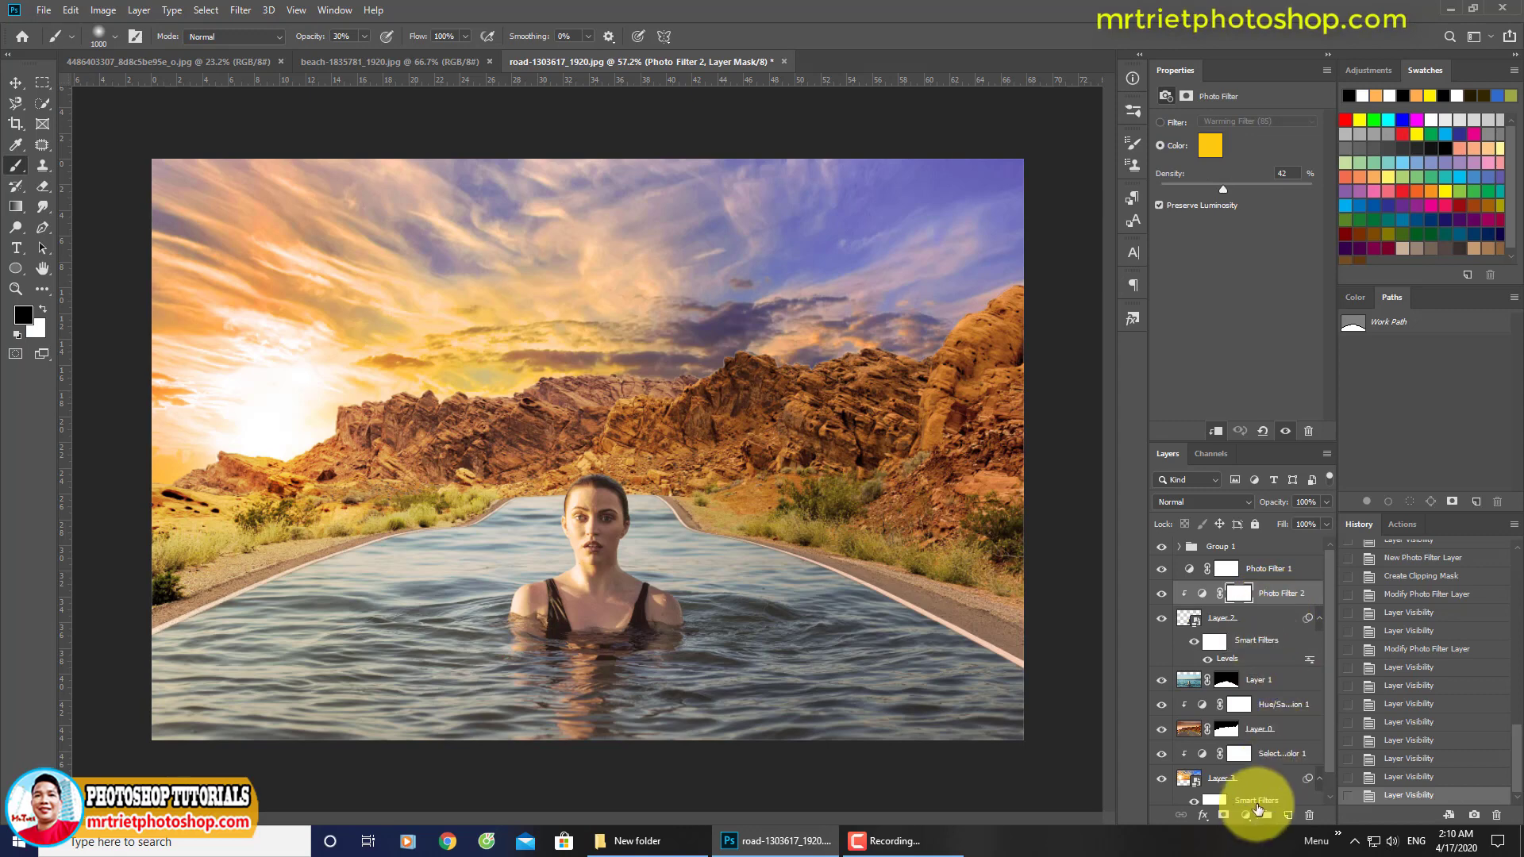
{"action": "left_click", "coordinate": [1269, 621]}
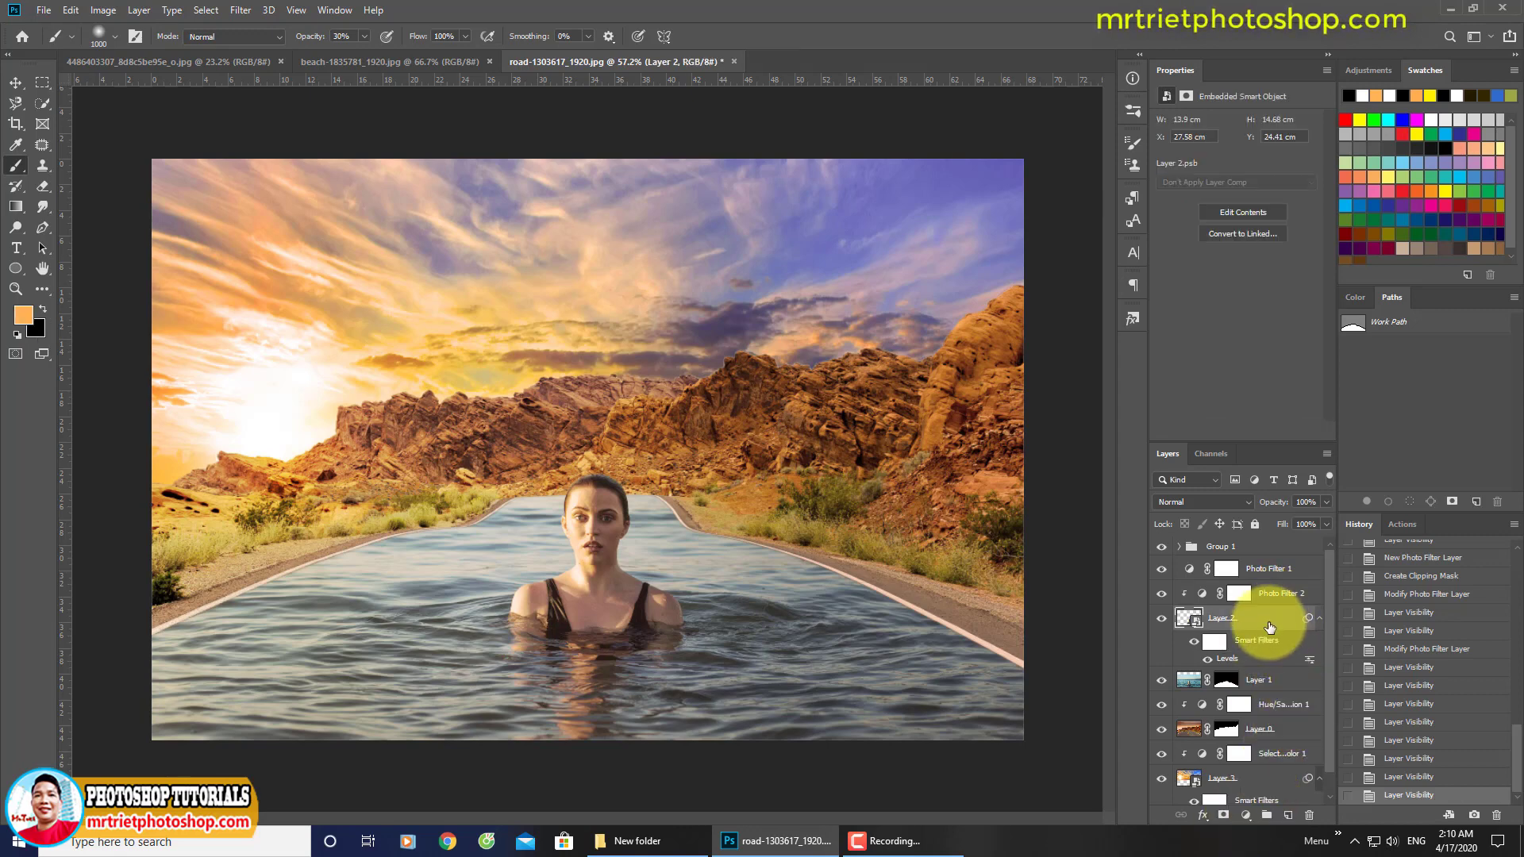
{"action": "left_click", "coordinate": [1209, 662]}
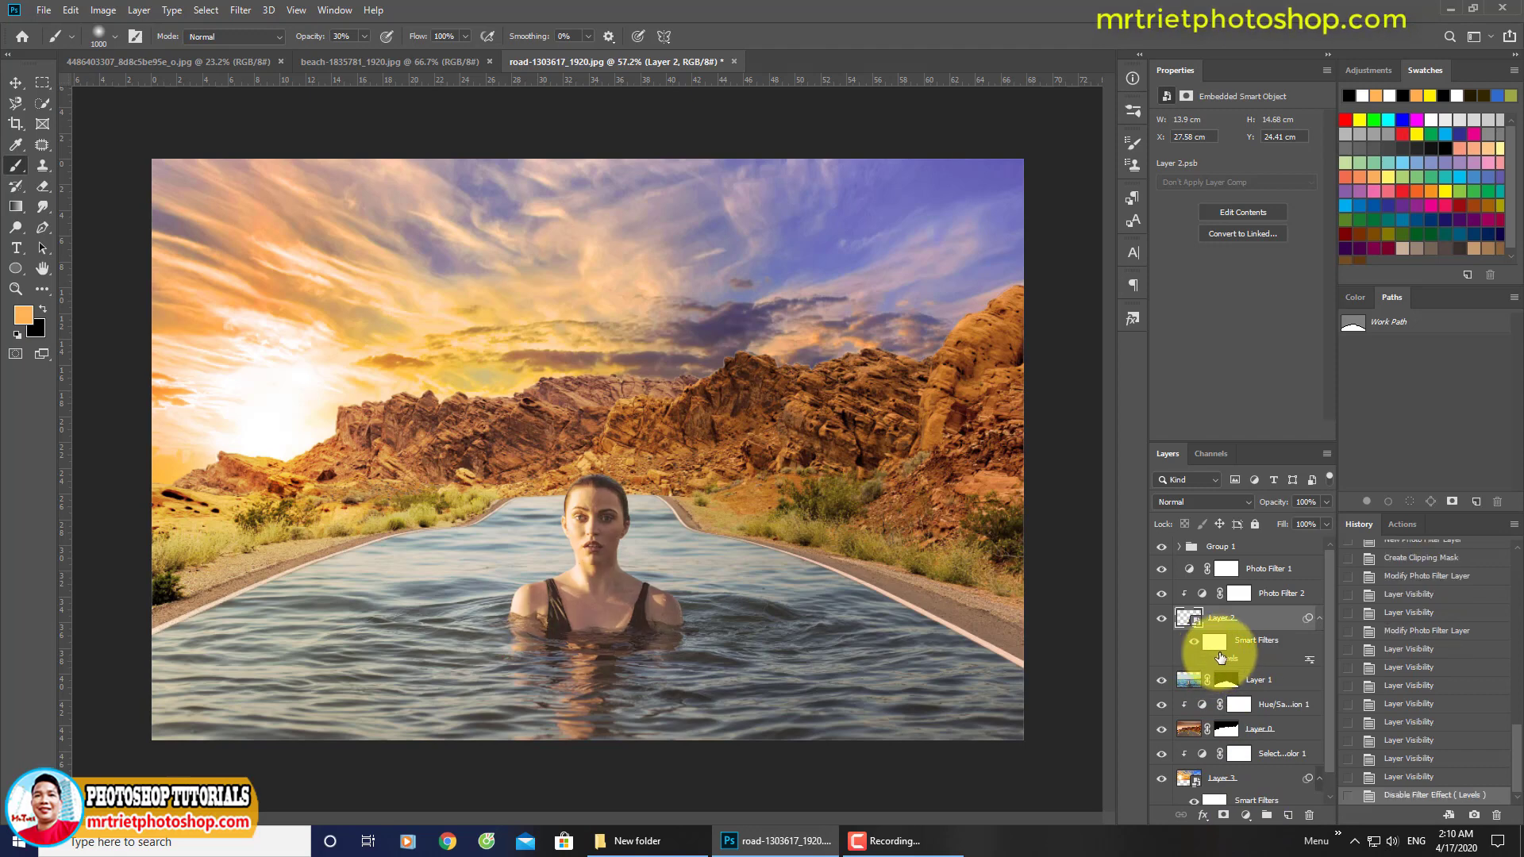
Turn Layer 2's Levels smart filter back on and add a new empty layer clipped to Layer 2.
{"action": "left_click", "coordinate": [1207, 659]}
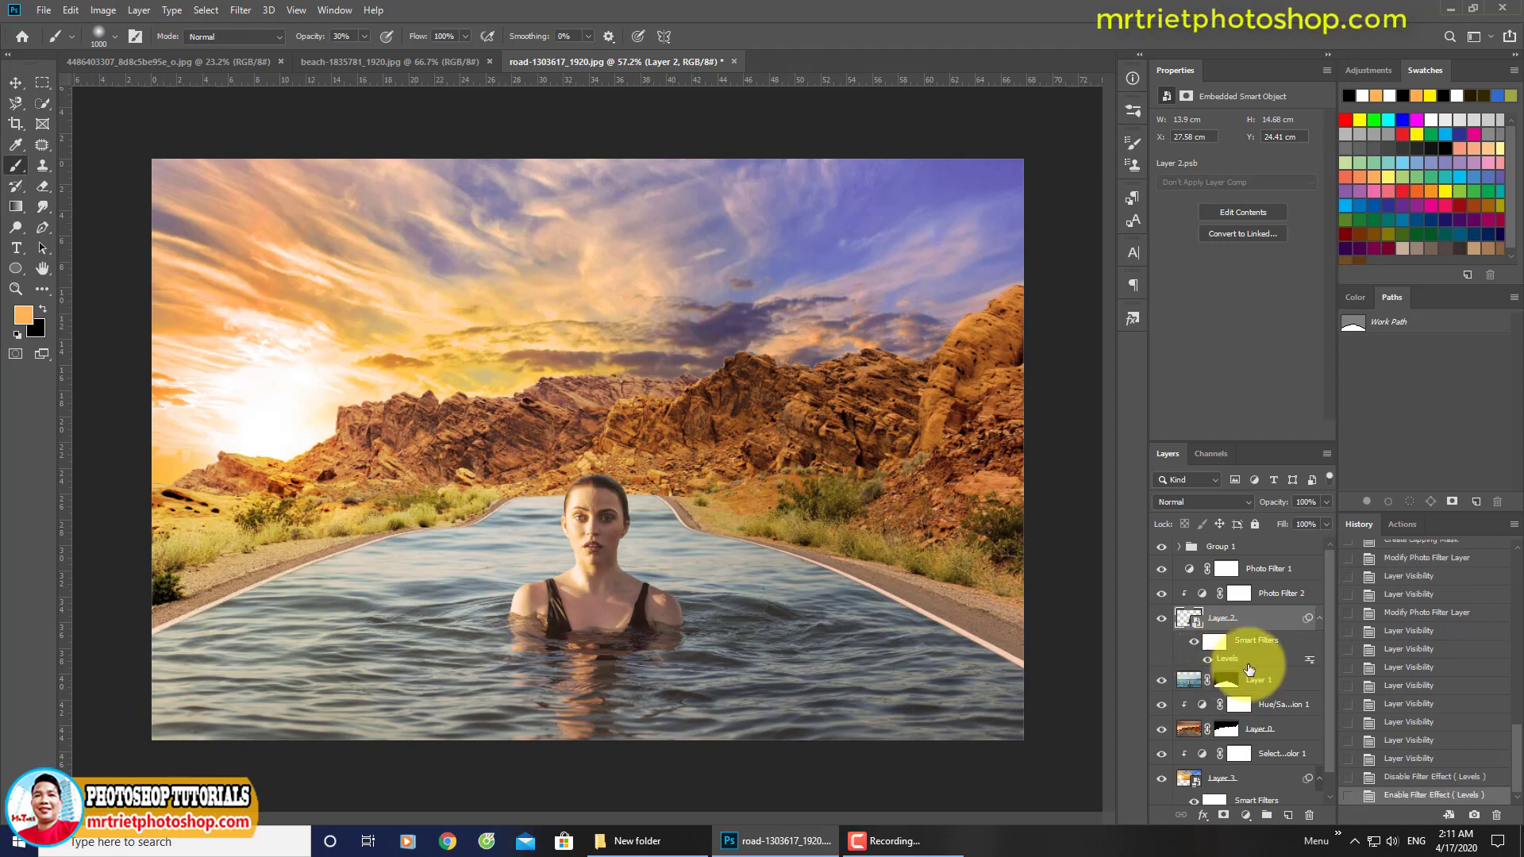
{"action": "left_click", "coordinate": [1288, 816]}
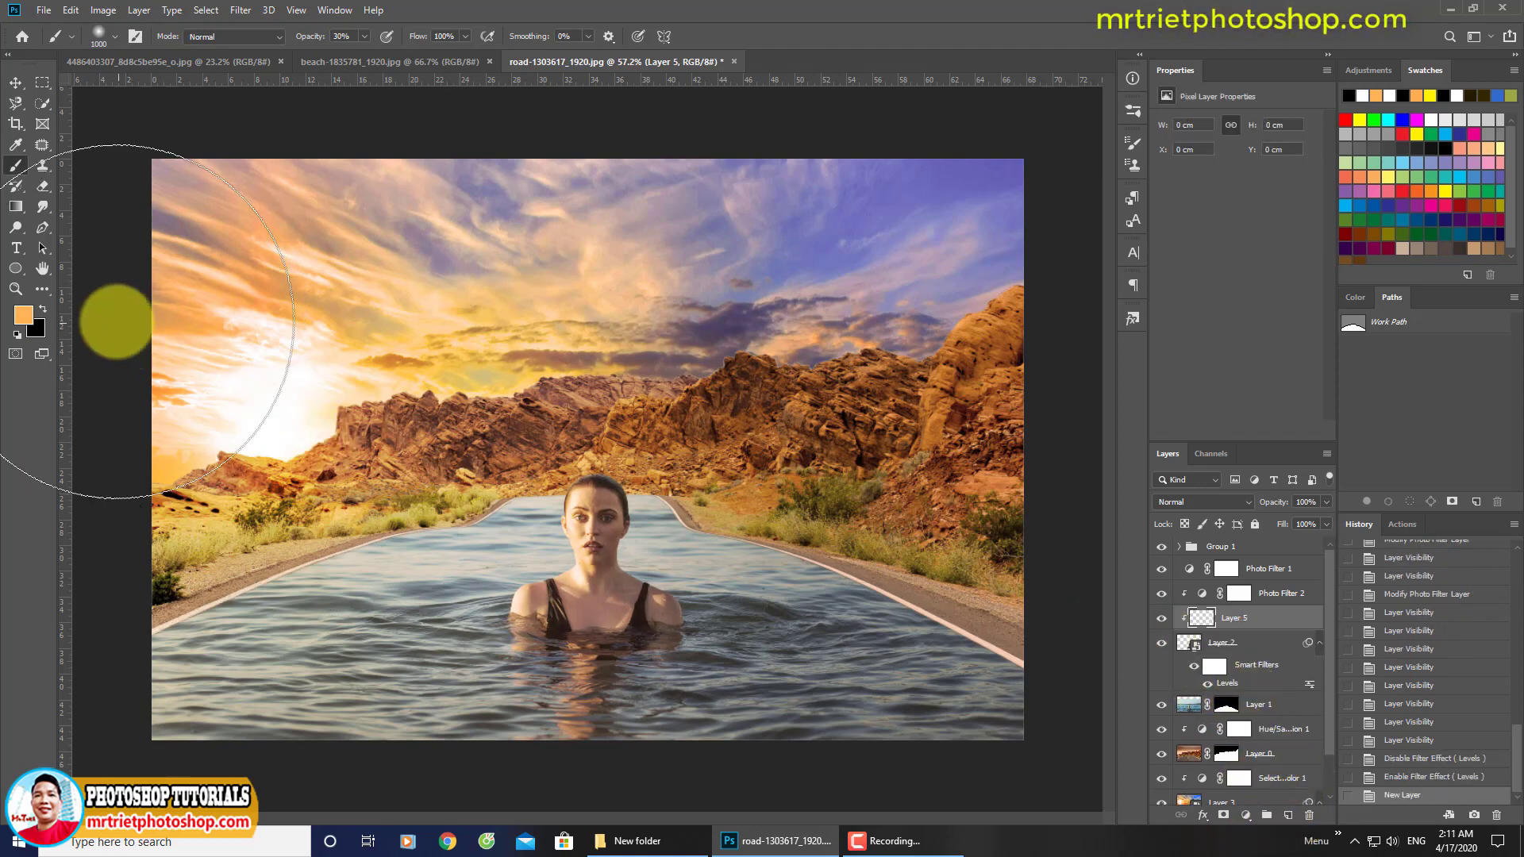
Paint soft black shading at 10% brush opacity over the woman's side away from the sun, and set Layer 5's opacity to 55%.
{"action": "key", "text": "d"}
{"action": "key", "text": "bracketleft"}
{"action": "key", "text": "bracketleft"}
{"action": "key", "text": "bracketleft"}
{"action": "key", "text": "bracketleft"}
{"action": "key", "text": "bracketleft"}
{"action": "key", "text": "bracketleft"}
{"action": "key", "text": "bracketleft"}
{"action": "key", "text": "bracketleft"}
{"action": "key", "text": "bracketleft"}
{"action": "key", "text": "bracketleft"}
{"action": "key", "text": "bracketleft"}
{"action": "key", "text": "bracketleft"}
{"action": "key", "text": "1"}
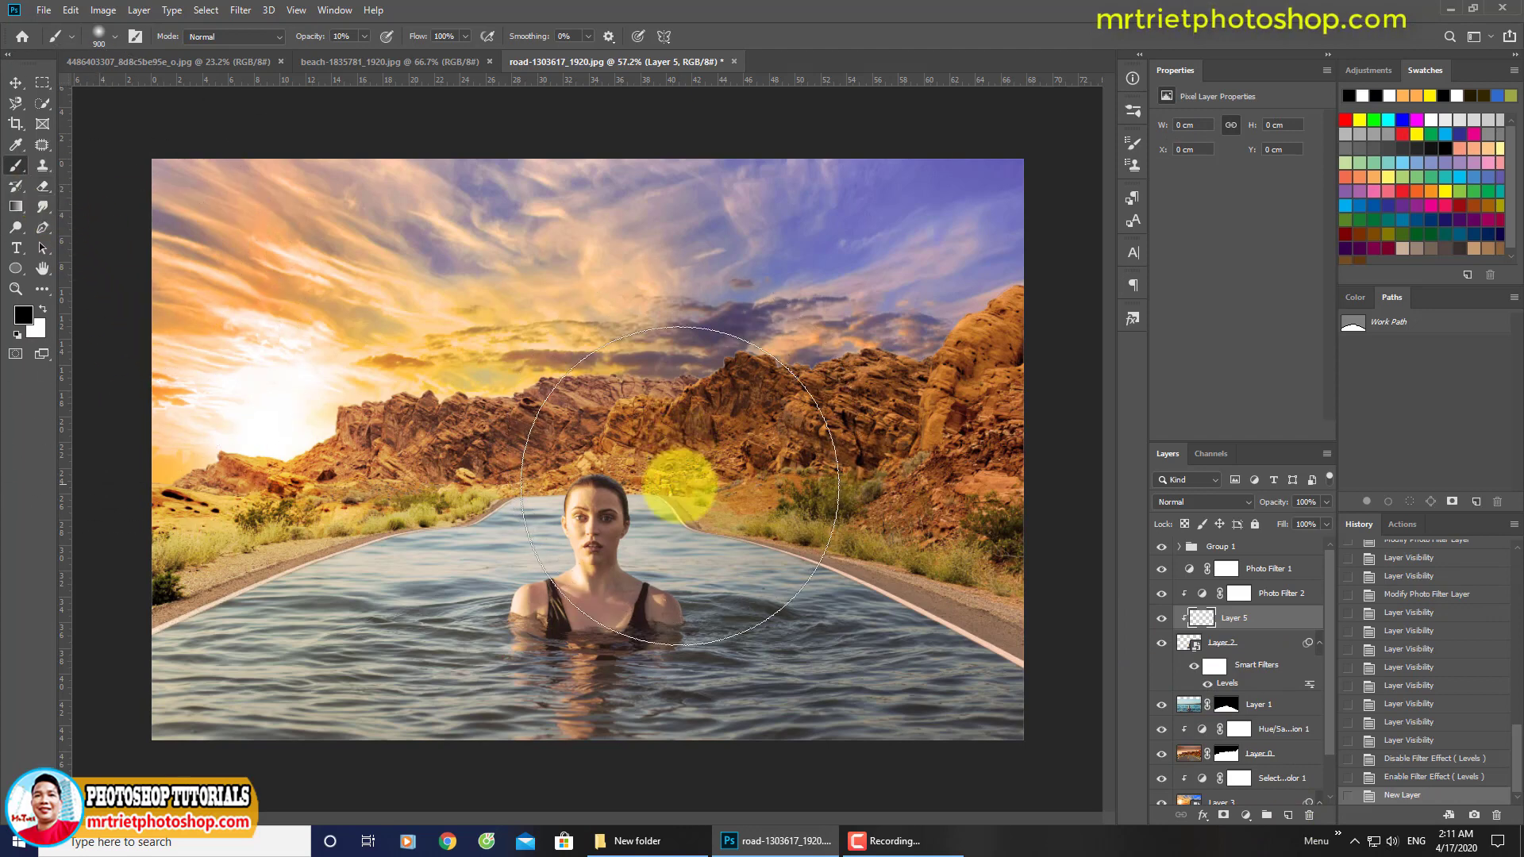
{"action": "key", "text": "bracketright"}
{"action": "mouse_move", "coordinate": [653, 493]}
{"action": "left_mouse_down"}
{"action": "mouse_move", "coordinate": [632, 656]}
{"action": "mouse_move", "coordinate": [716, 654]}
{"action": "mouse_move", "coordinate": [727, 587]}
{"action": "mouse_move", "coordinate": [633, 485]}
{"action": "mouse_move", "coordinate": [655, 559]}
{"action": "mouse_move", "coordinate": [636, 493]}
{"action": "mouse_move", "coordinate": [691, 589]}
{"action": "mouse_move", "coordinate": [704, 661]}
{"action": "mouse_move", "coordinate": [681, 699]}
{"action": "mouse_move", "coordinate": [694, 631]}
{"action": "mouse_move", "coordinate": [721, 606]}
{"action": "left_mouse_up"}
{"action": "key", "text": "ctrl+plus"}
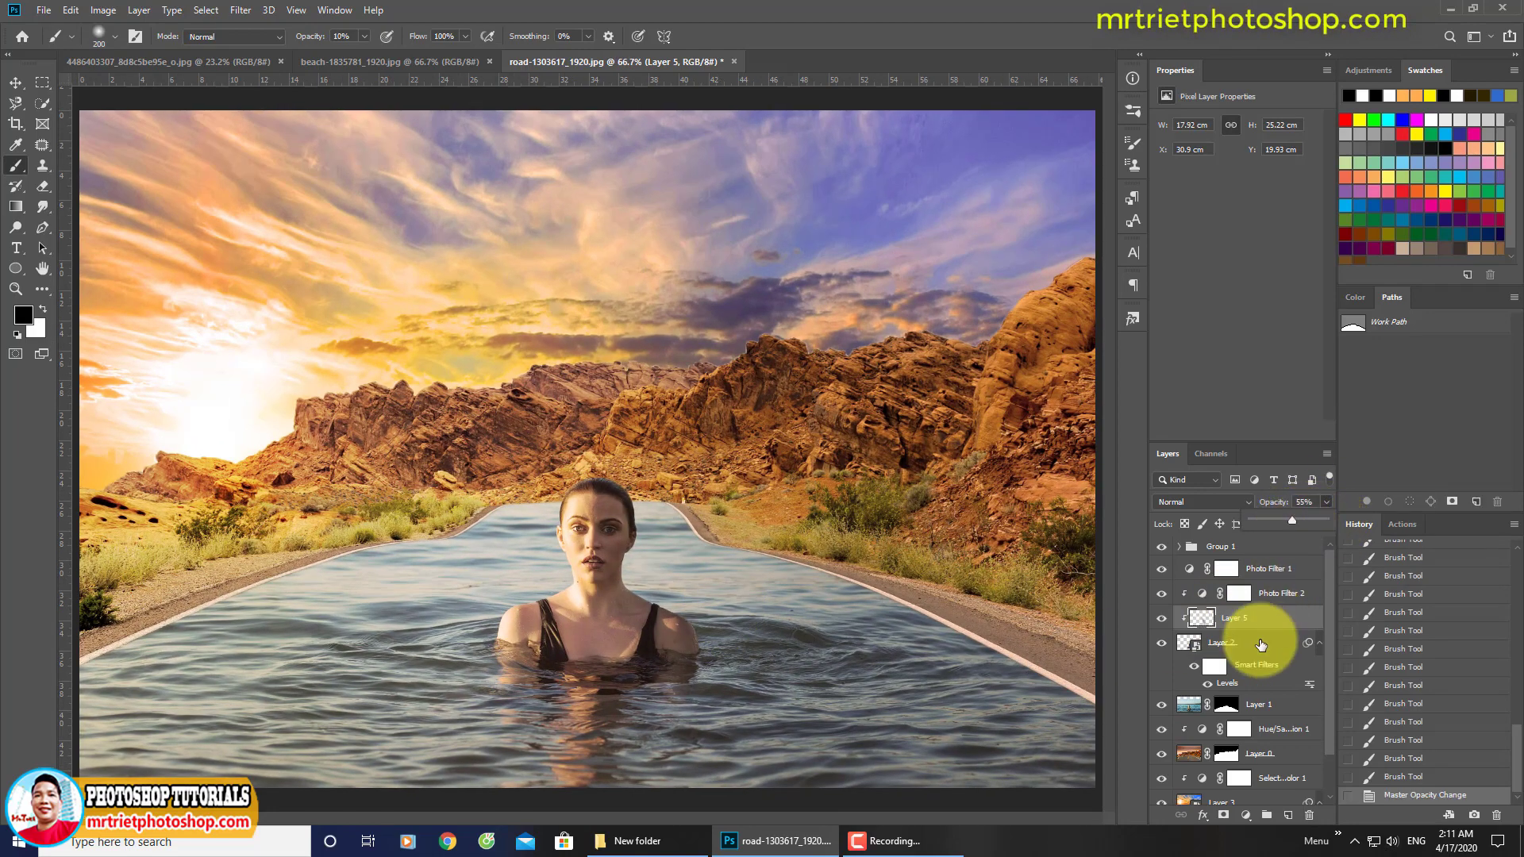
Add a layer mask to Layer 5 and brush black on it to remove excess shading from the woman.
{"action": "left_click", "coordinate": [1223, 815]}
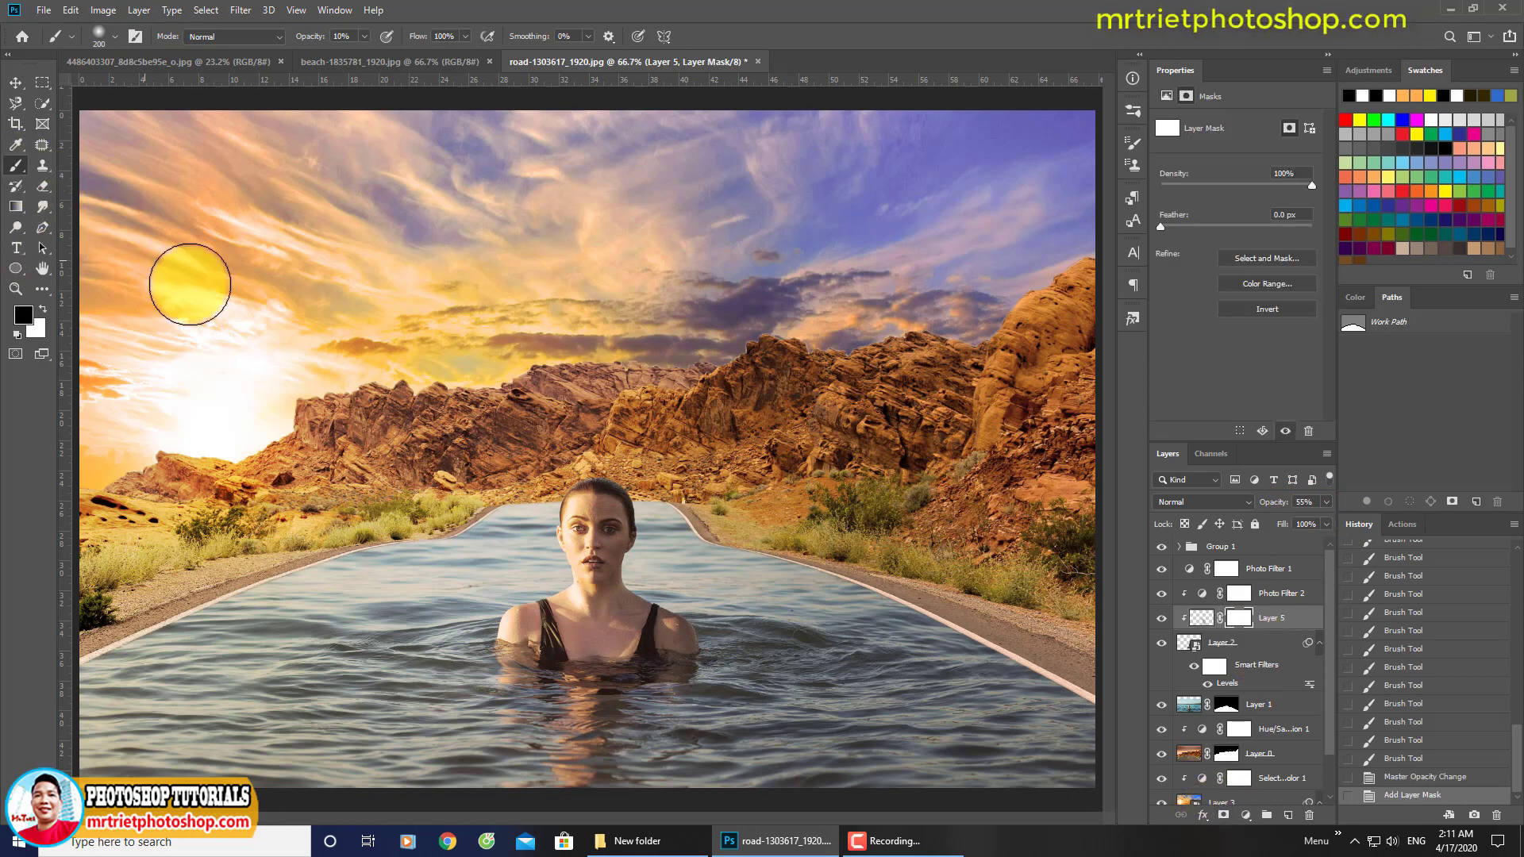
{"action": "mouse_move", "coordinate": [503, 493]}
{"action": "left_mouse_down"}
{"action": "mouse_move", "coordinate": [579, 527]}
{"action": "mouse_move", "coordinate": [564, 561]}
{"action": "mouse_move", "coordinate": [585, 691]}
{"action": "left_mouse_up"}
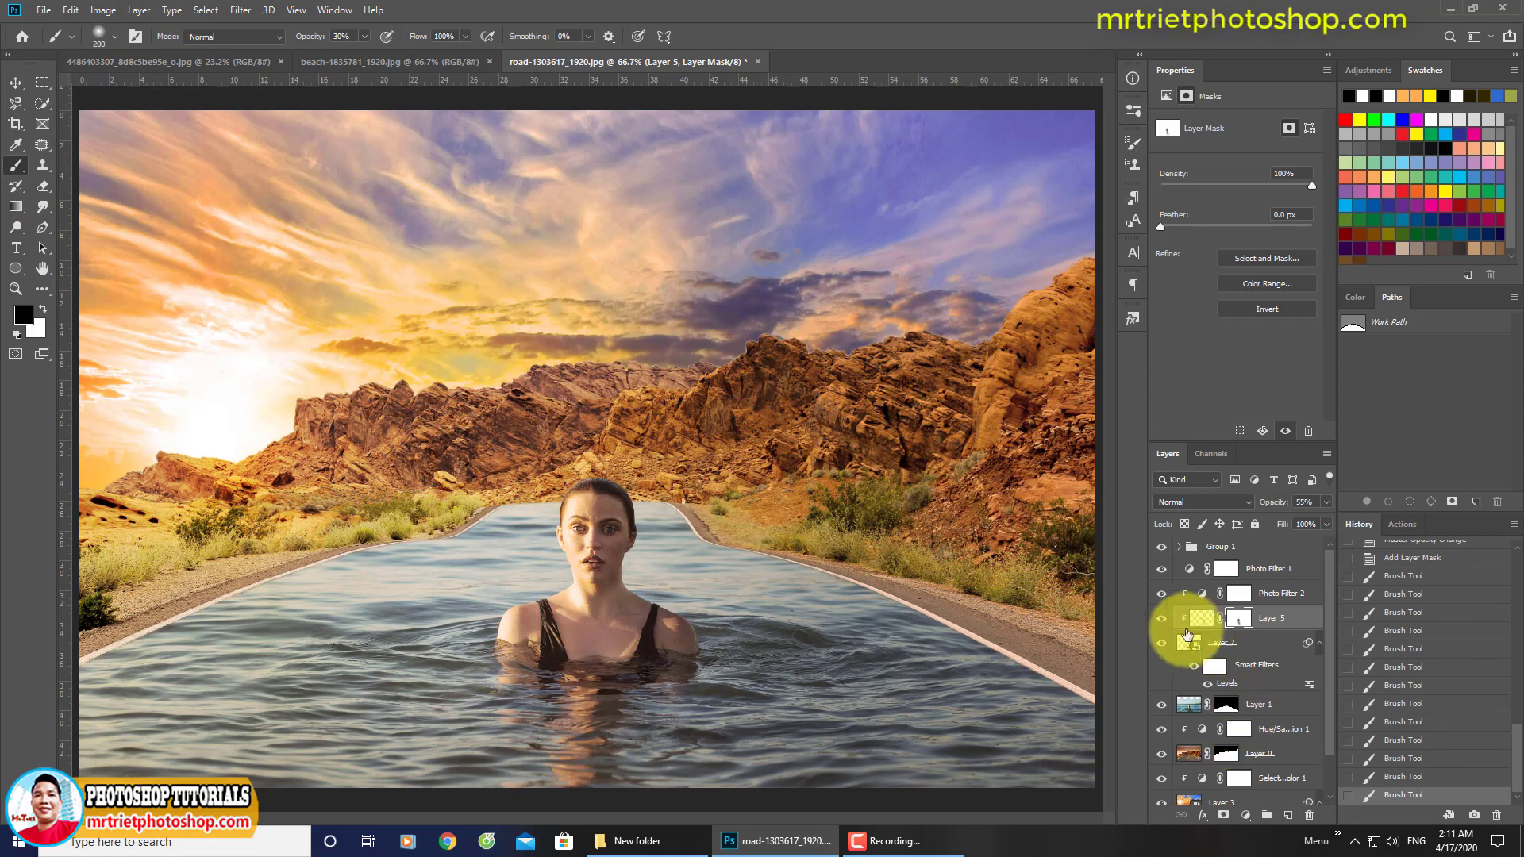
Toggle Layer 5's visibility to compare the woman with and without the painted shading.
{"action": "left_click", "coordinate": [1162, 618]}
{"action": "left_click", "coordinate": [1162, 618]}
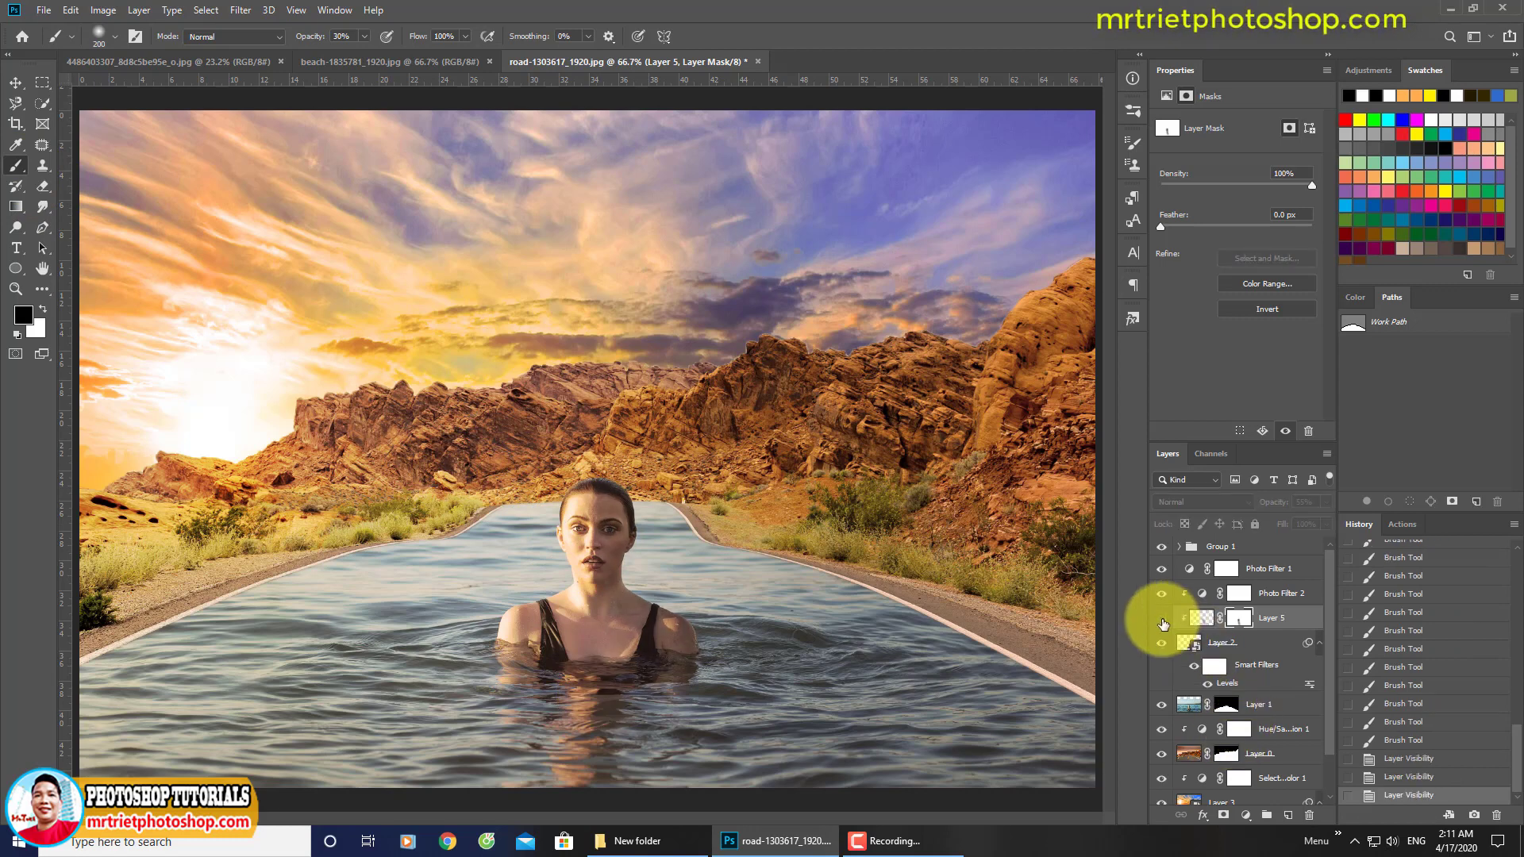
{"action": "left_click", "coordinate": [1163, 618]}
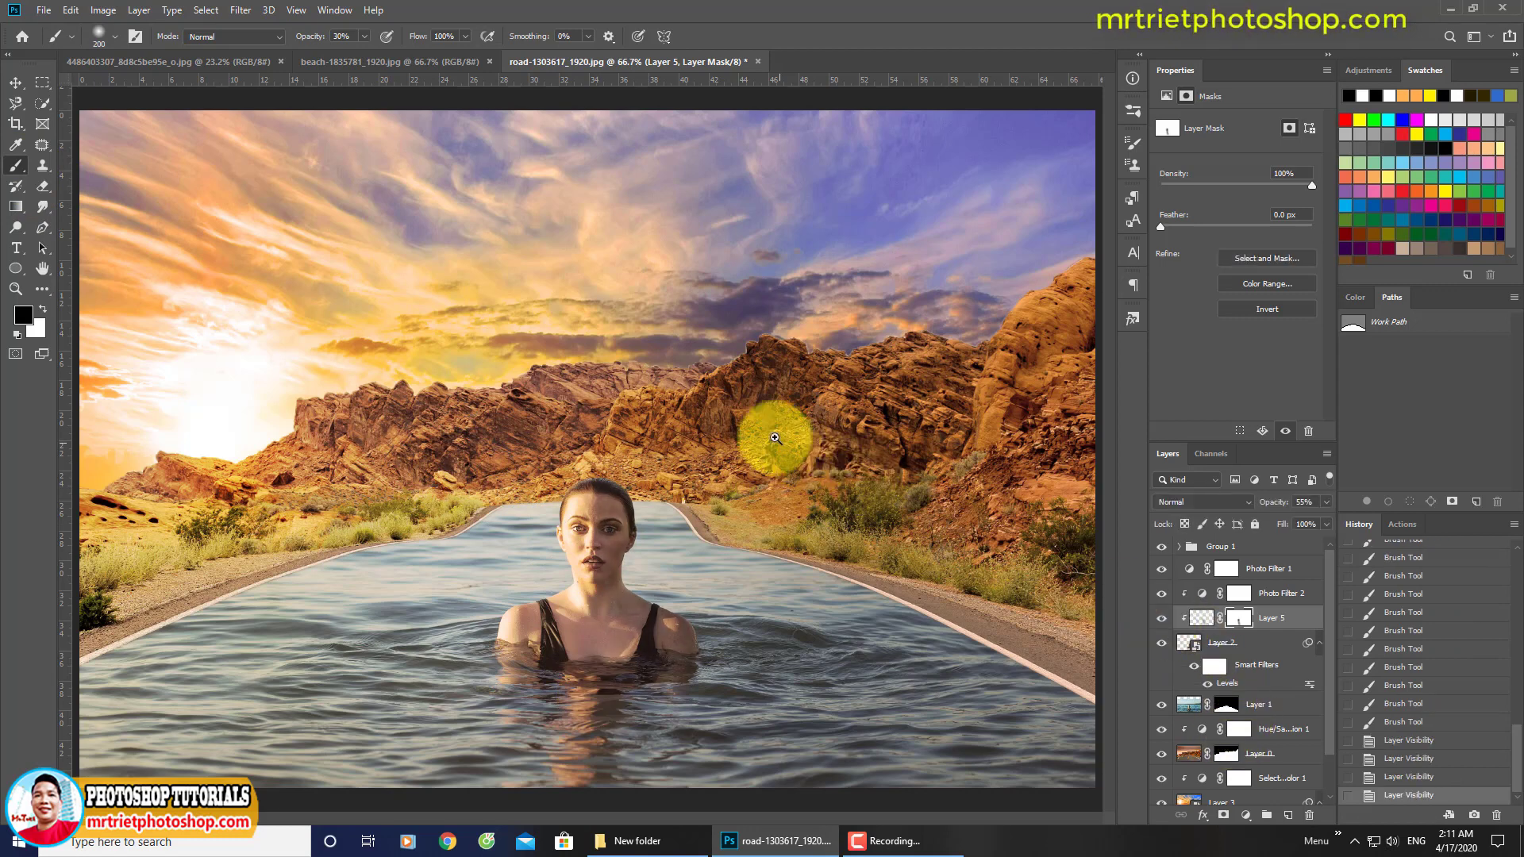
{"action": "left_click_drag", "start_coordinate": [775, 437], "coordinate": [754, 416]}
{"action": "key", "text": "ctrl+plus"}
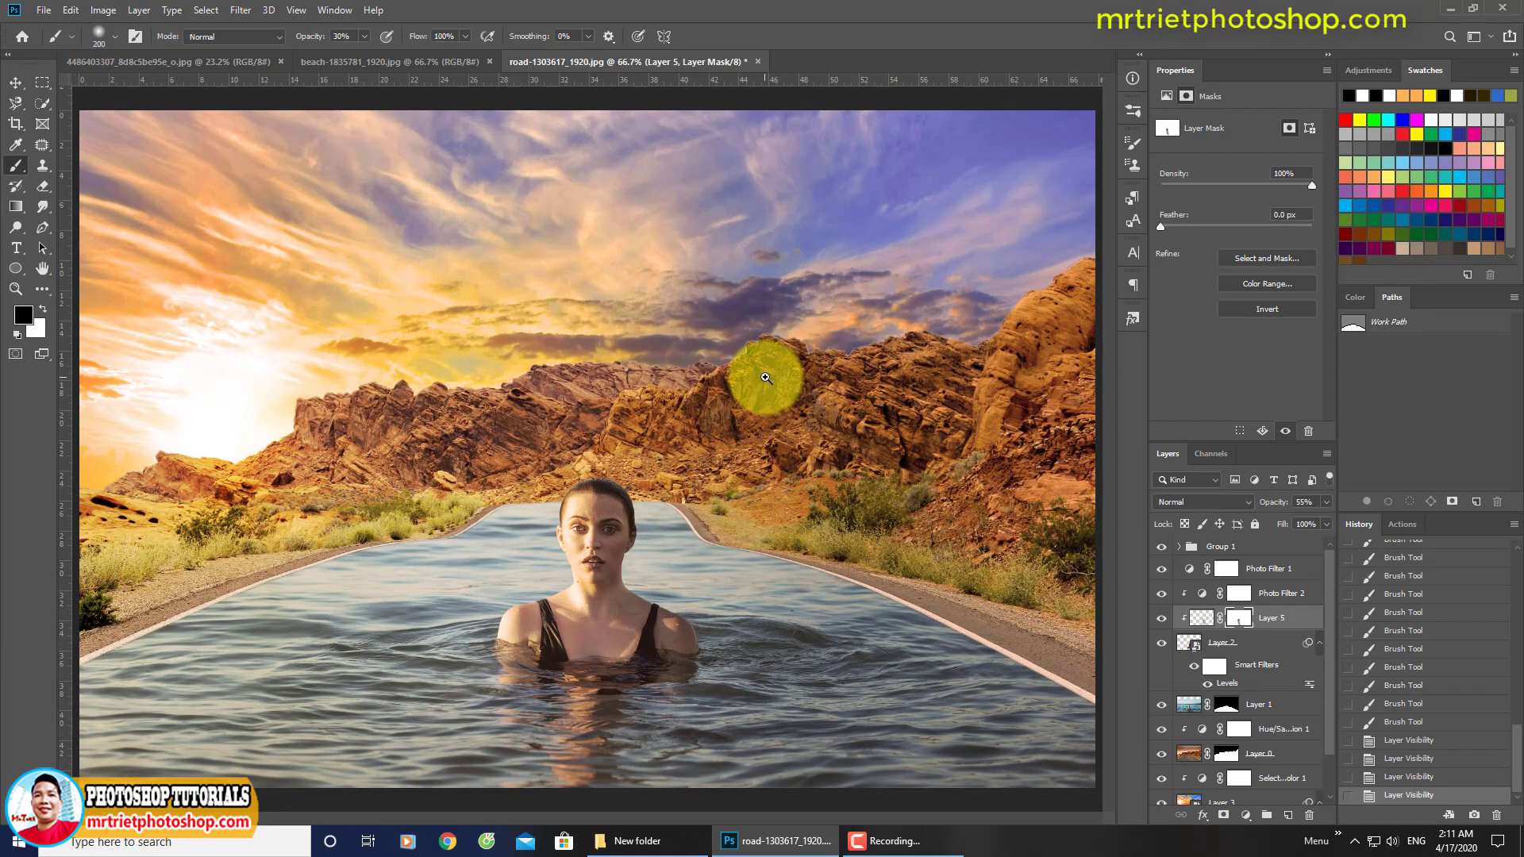
{"action": "left_click_drag", "start_coordinate": [969, 487], "coordinate": [903, 471]}
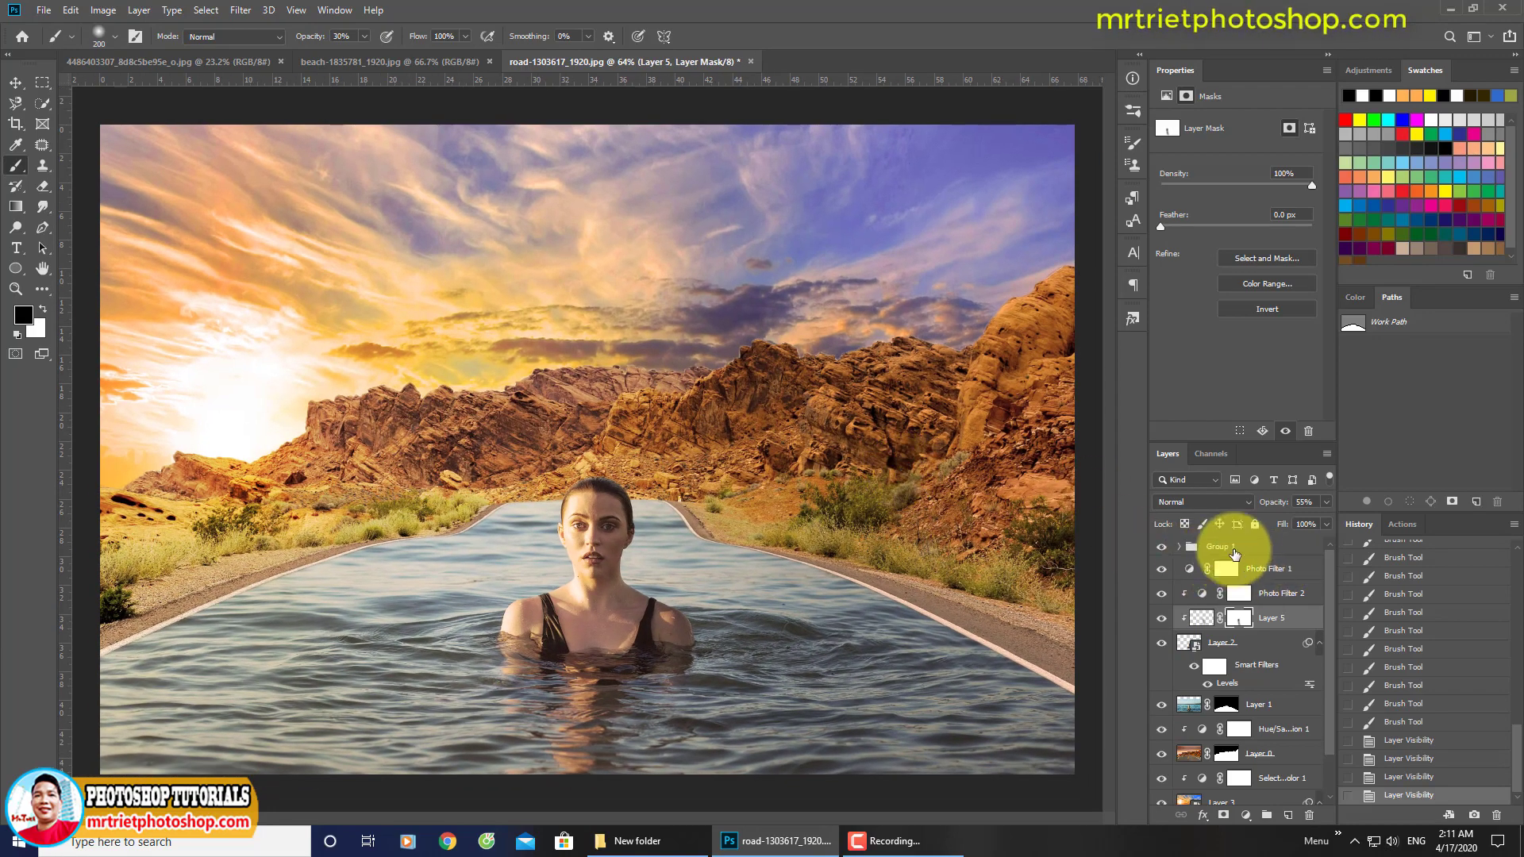
Add a Photo Filter adjustment layer above Group 1 with the Yellow filter and a density of 75%.
{"action": "left_click", "coordinate": [1187, 548]}
{"action": "left_click", "coordinate": [1245, 815]}
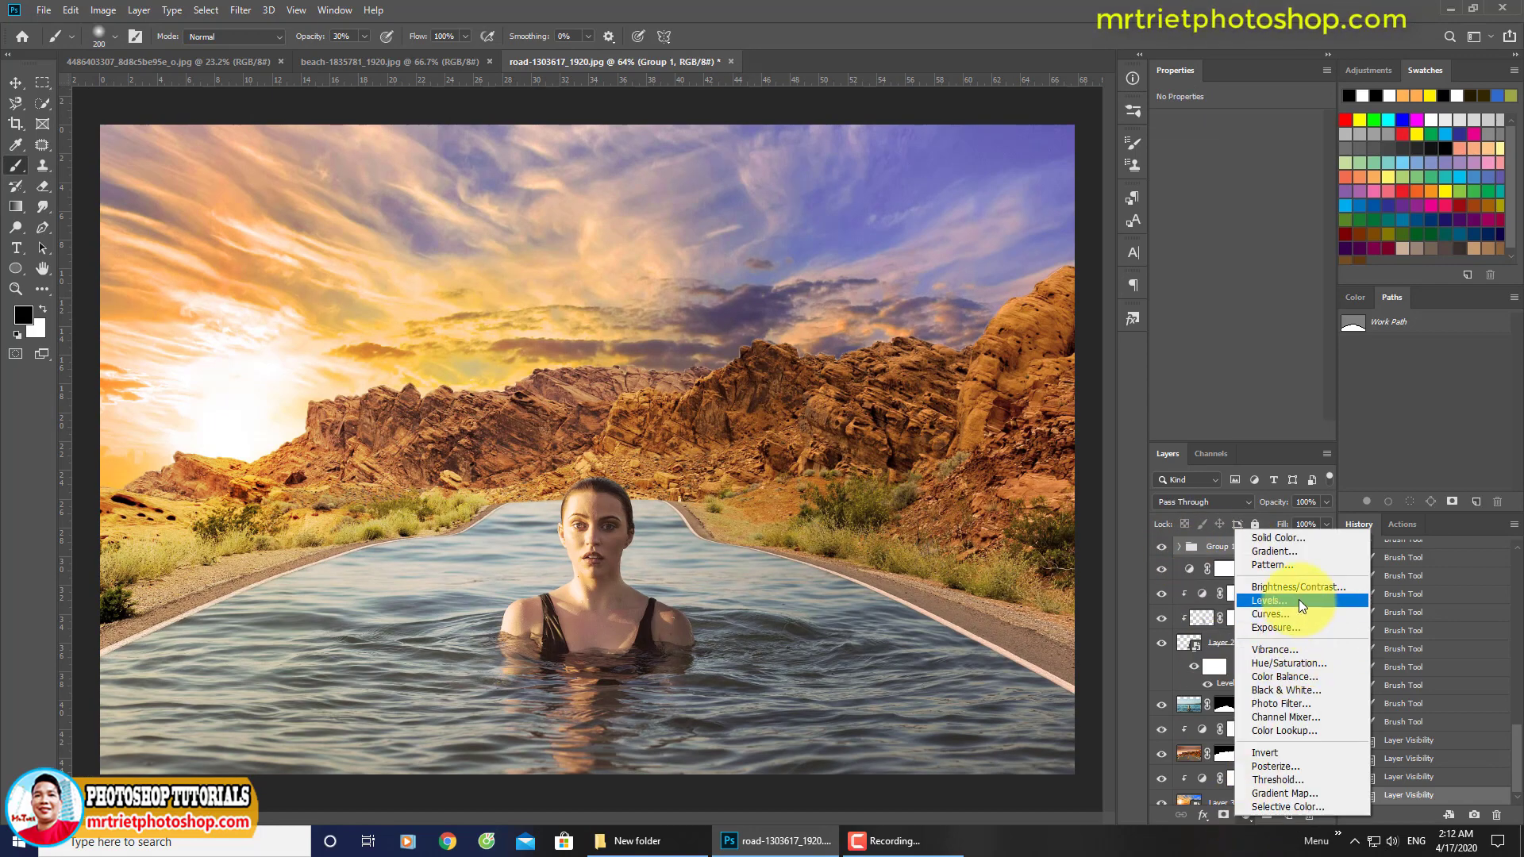
{"action": "left_click", "coordinate": [1285, 705]}
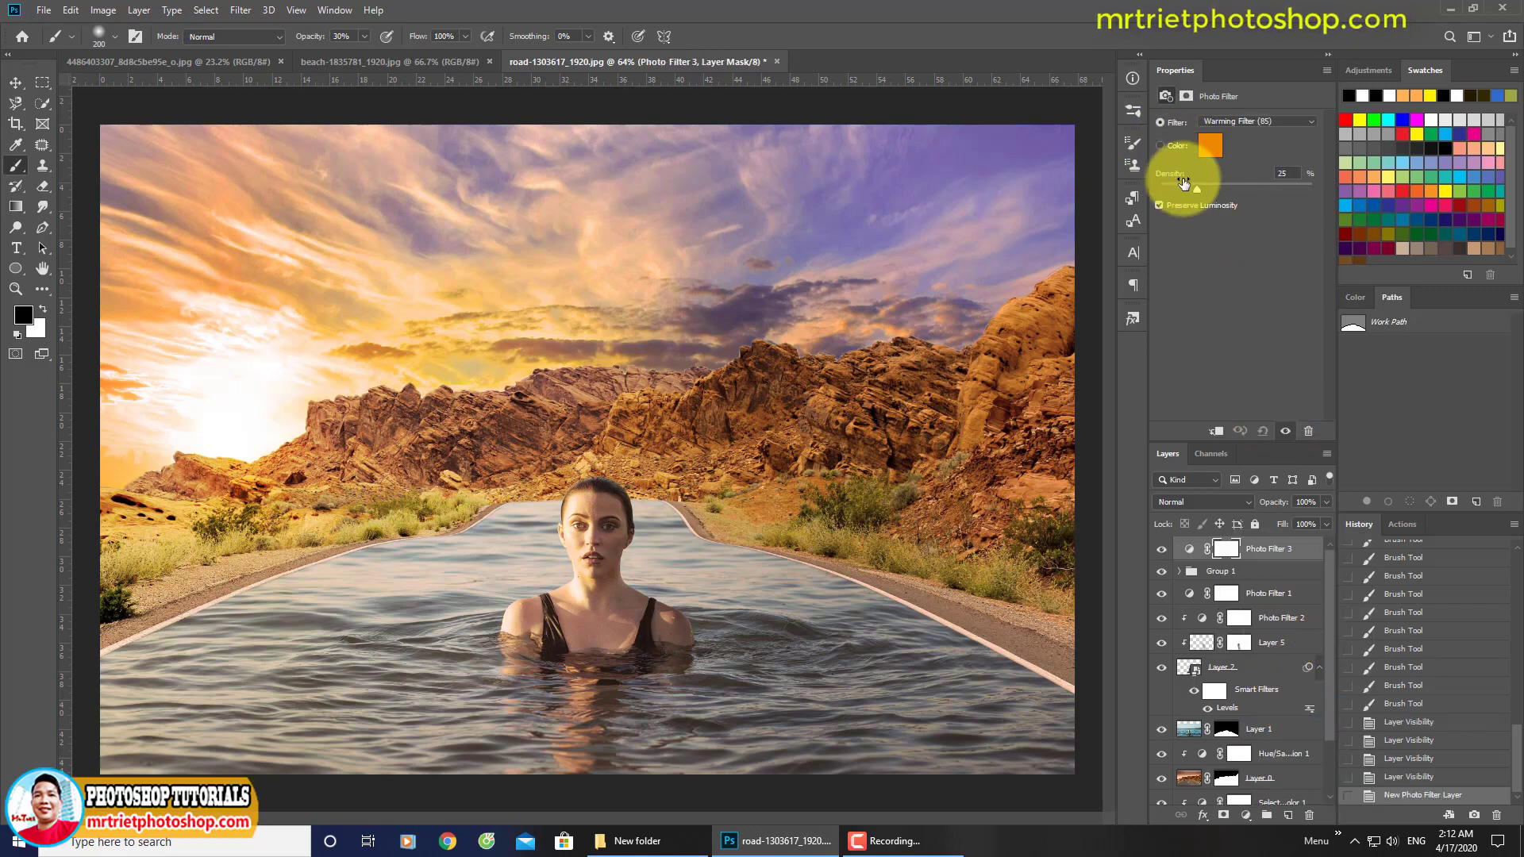
{"action": "left_click_drag", "start_coordinate": [1219, 190], "coordinate": [1248, 189]}
{"action": "left_click", "coordinate": [1256, 121]}
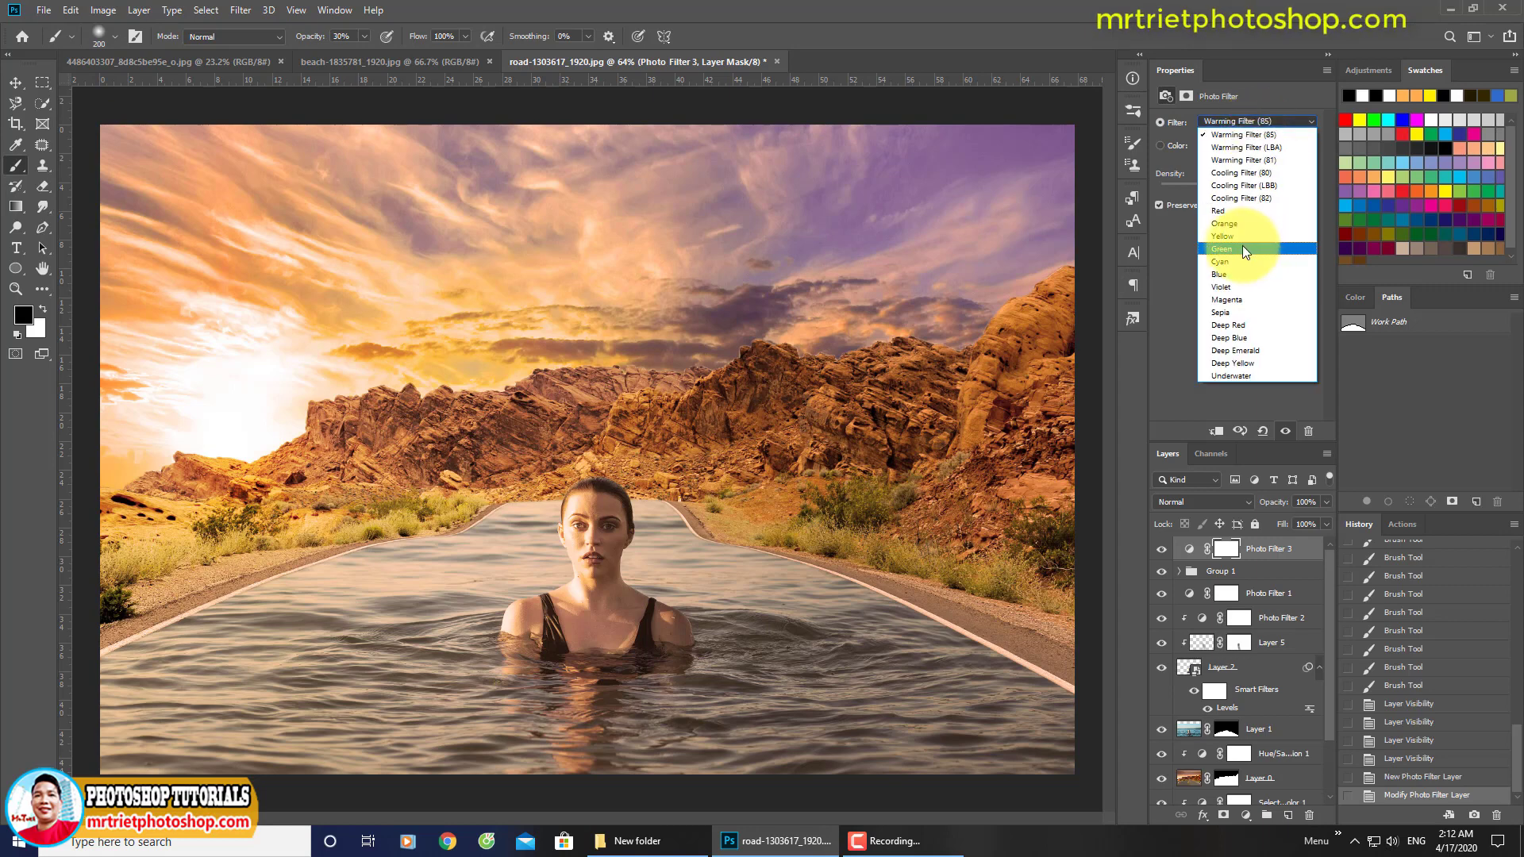
{"action": "left_click", "coordinate": [1235, 235]}
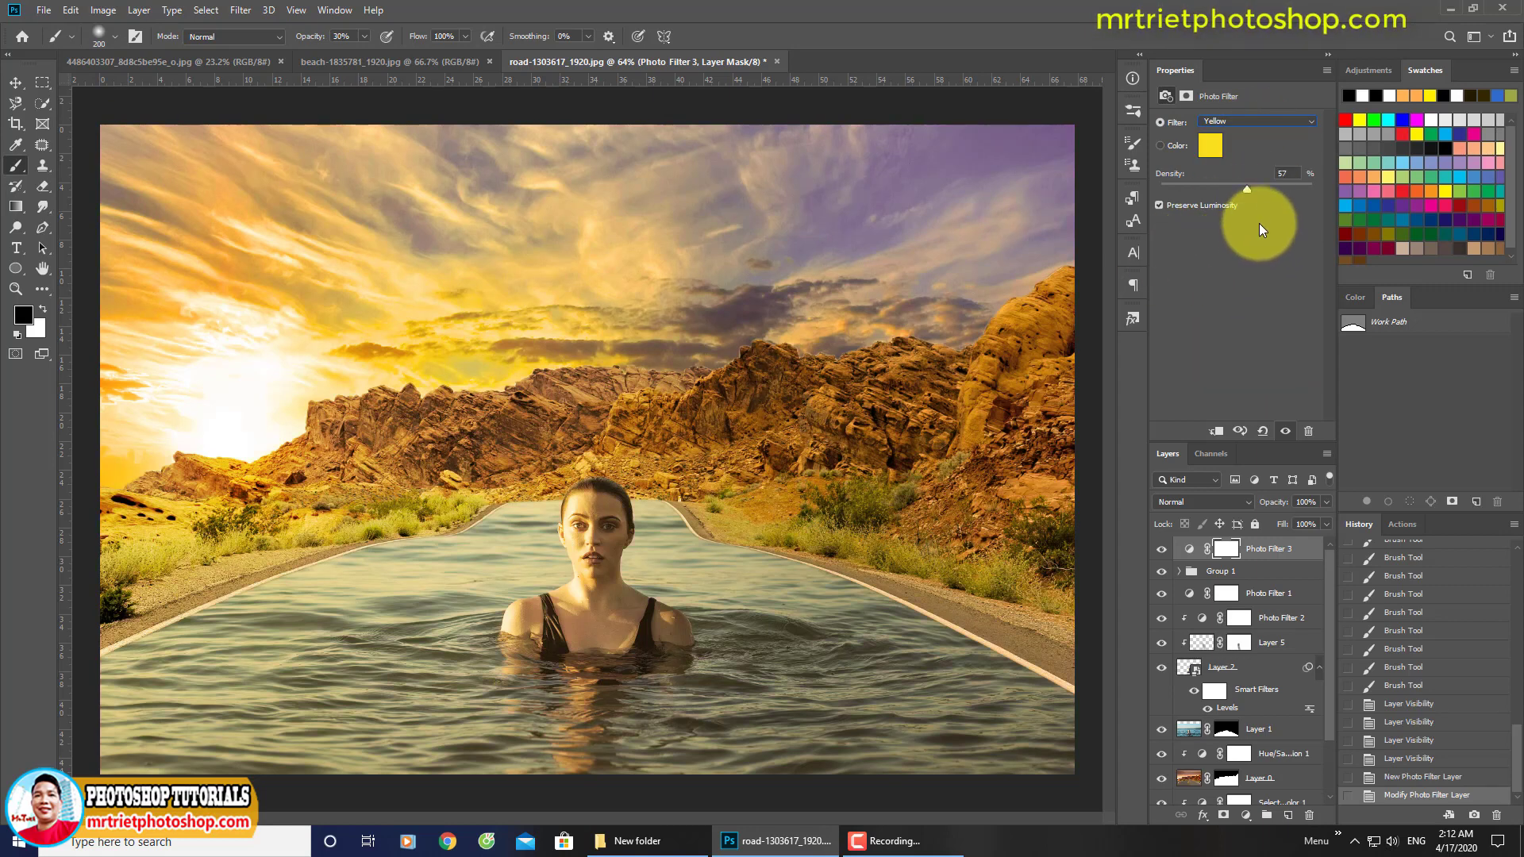
{"action": "left_click_drag", "start_coordinate": [1243, 189], "coordinate": [1274, 186]}
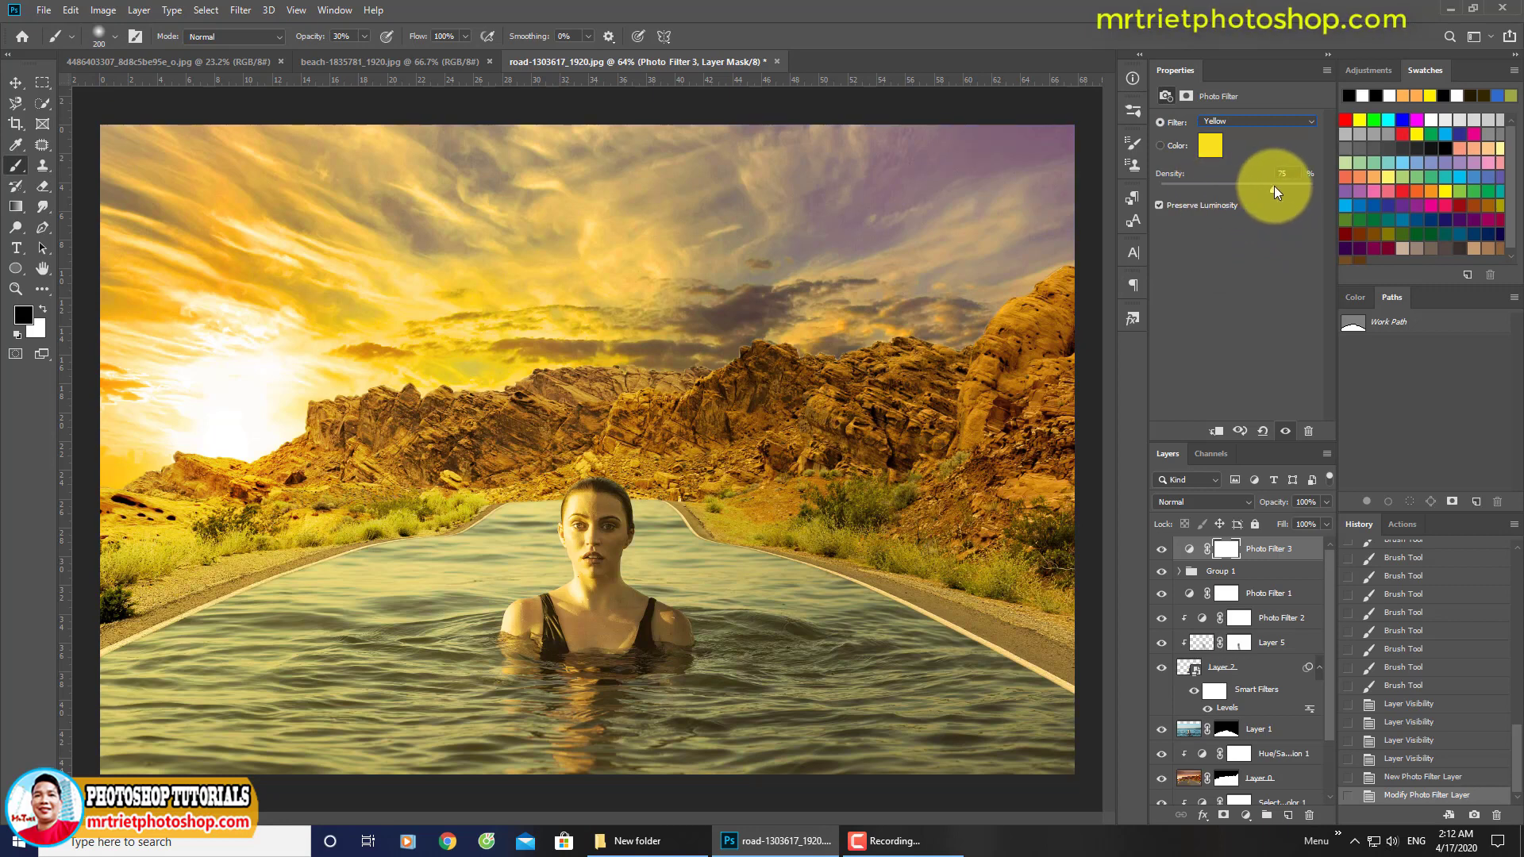
Try several hues for Photo Filter 3's custom color and apply orange #f28a04.
{"action": "left_click", "coordinate": [1213, 150]}
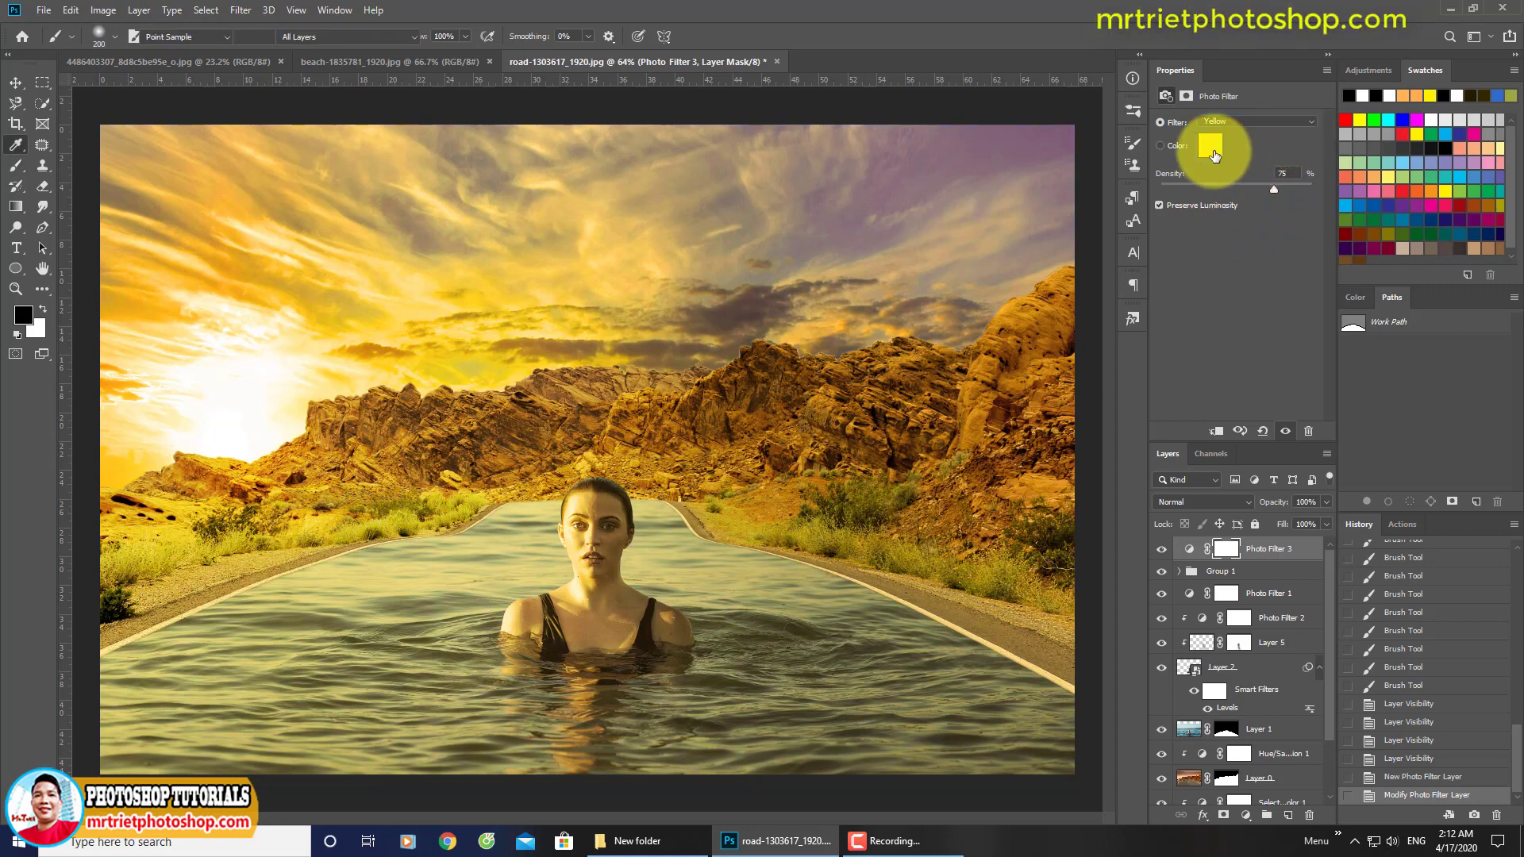
{"action": "left_click_drag", "start_coordinate": [1216, 293], "coordinate": [1216, 300]}
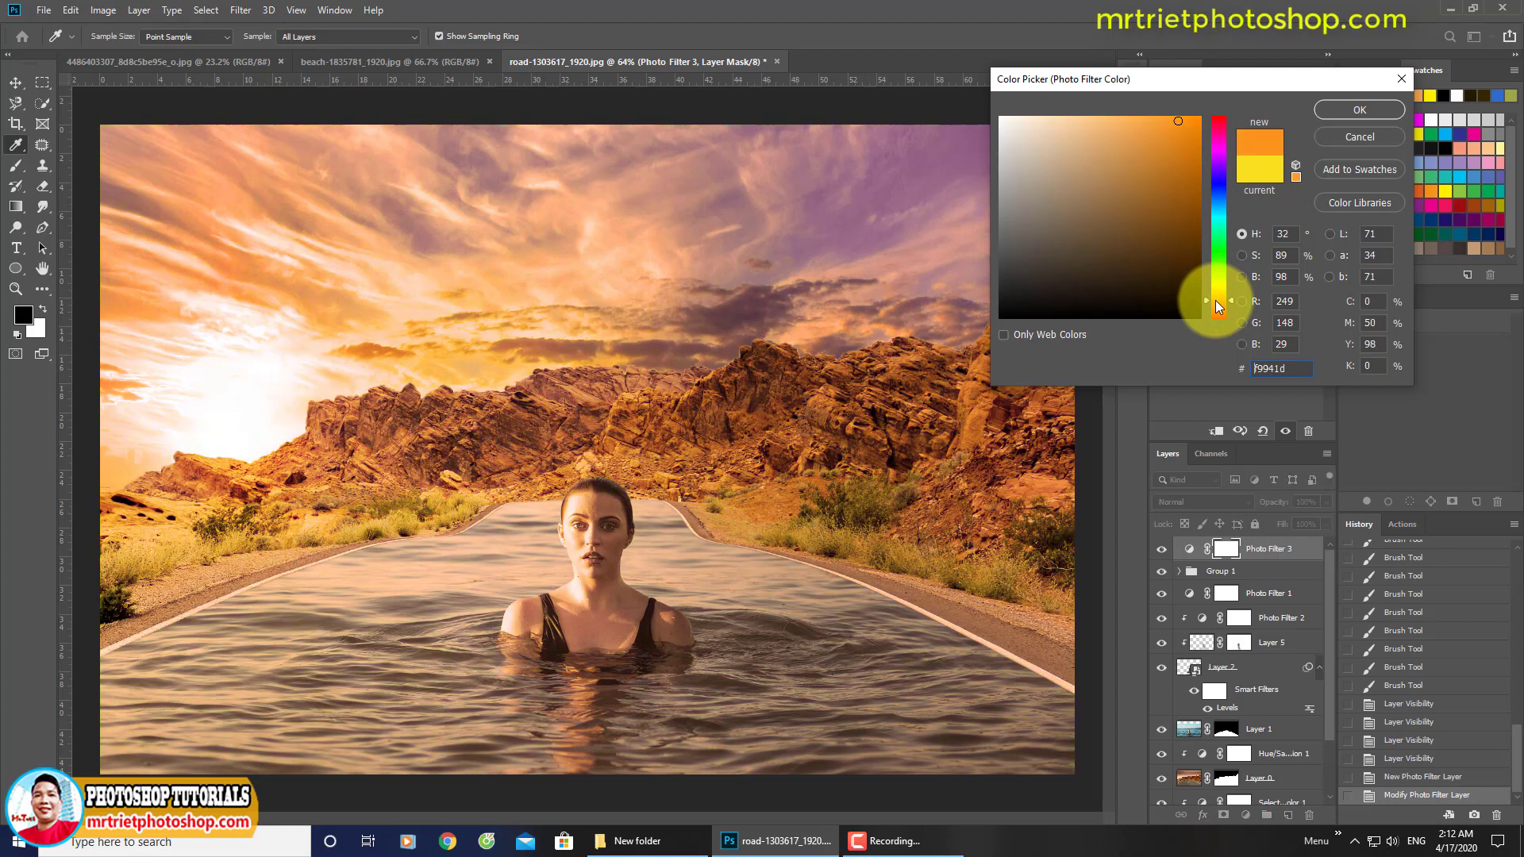
{"action": "left_click", "coordinate": [1217, 297]}
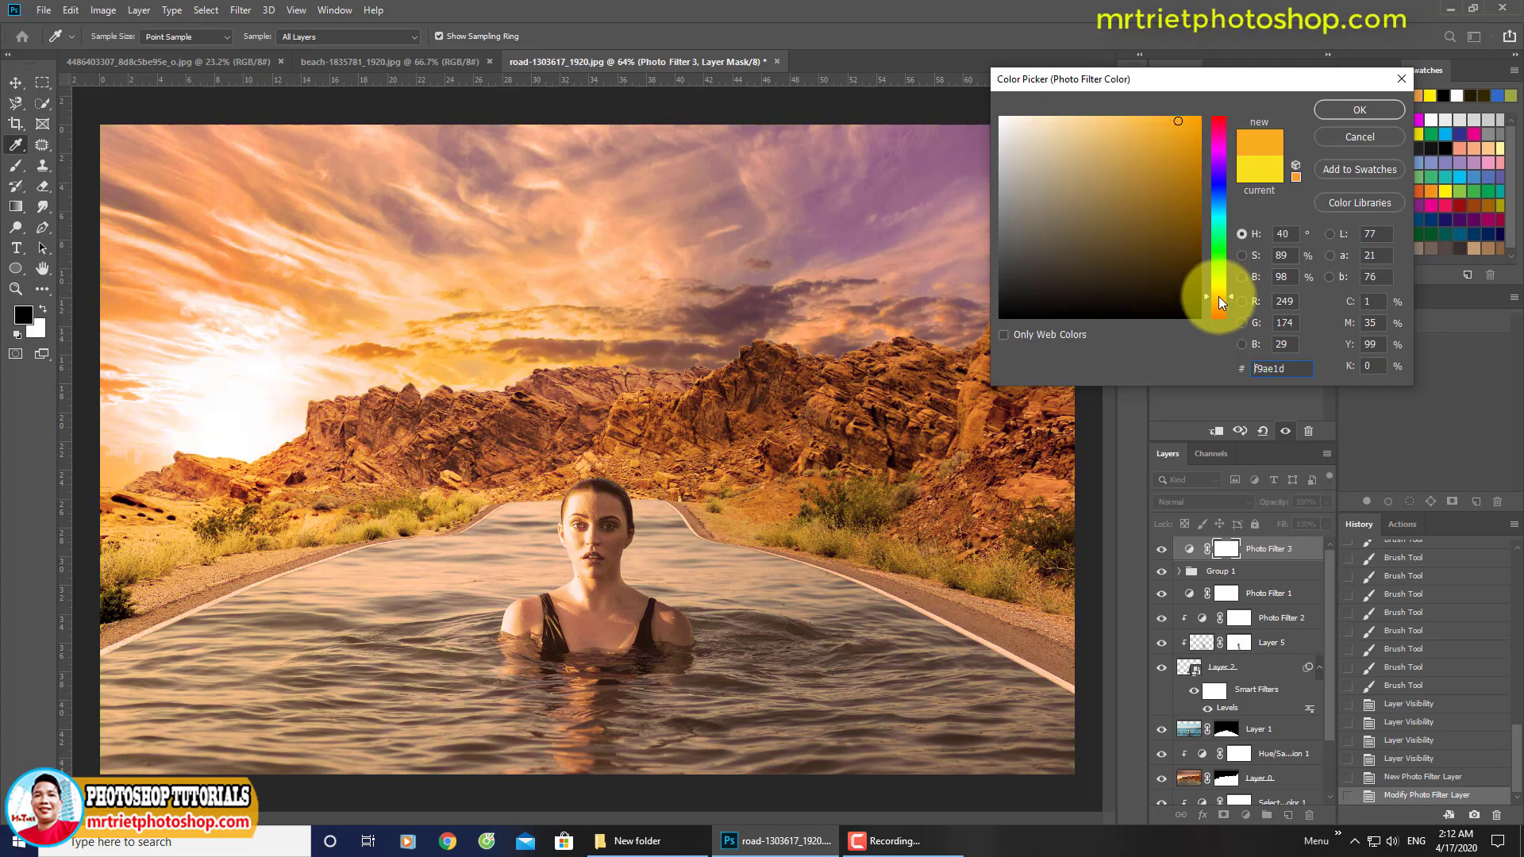
{"action": "left_click_drag", "start_coordinate": [1218, 297], "coordinate": [1219, 300]}
{"action": "left_click", "coordinate": [1217, 297]}
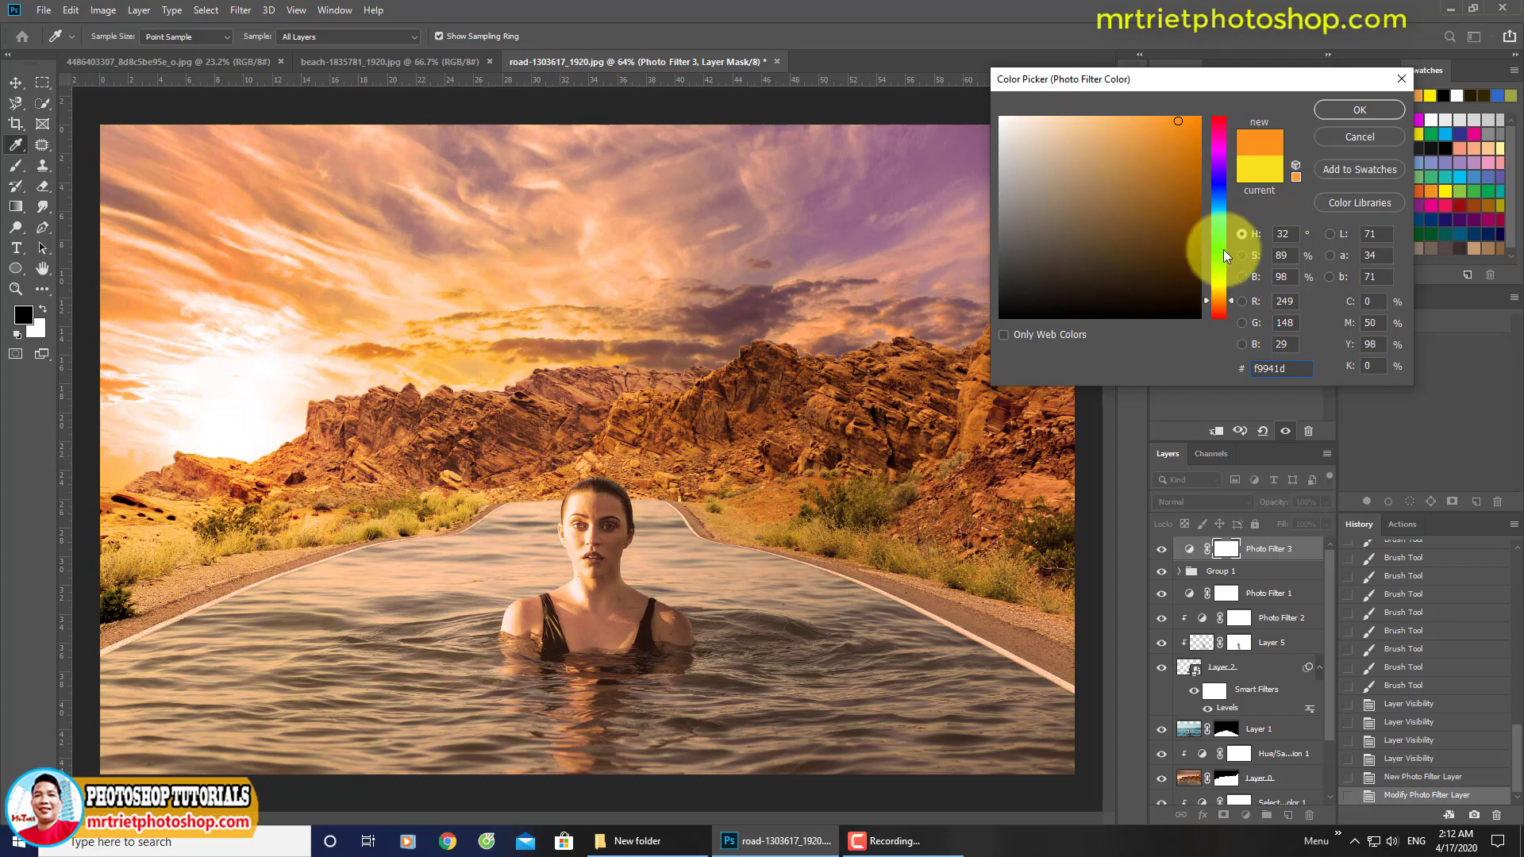
{"action": "left_click_drag", "start_coordinate": [1196, 165], "coordinate": [1198, 127]}
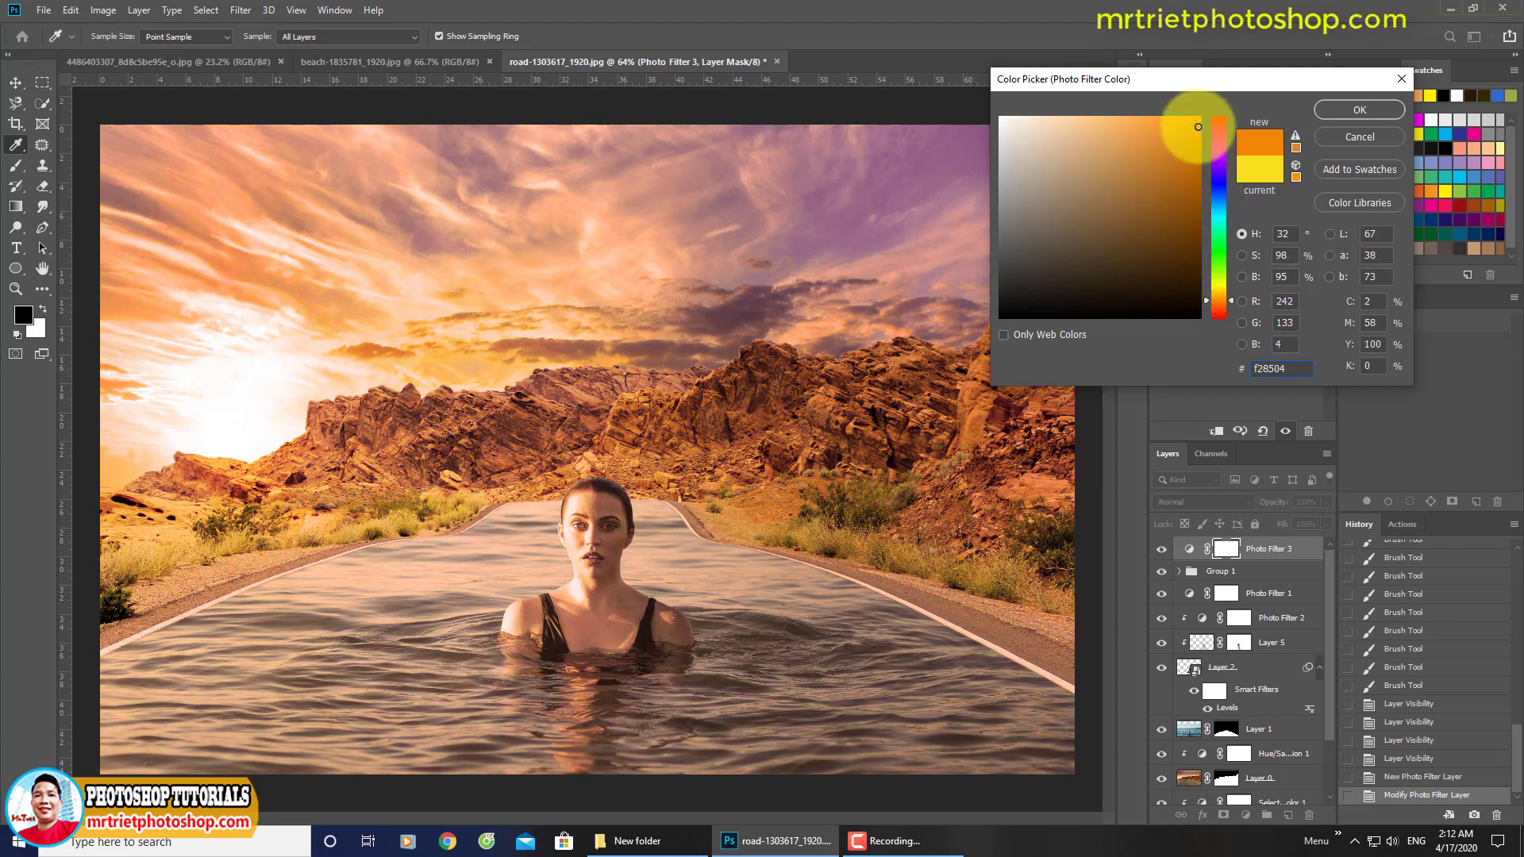
{"action": "left_click", "coordinate": [1216, 307]}
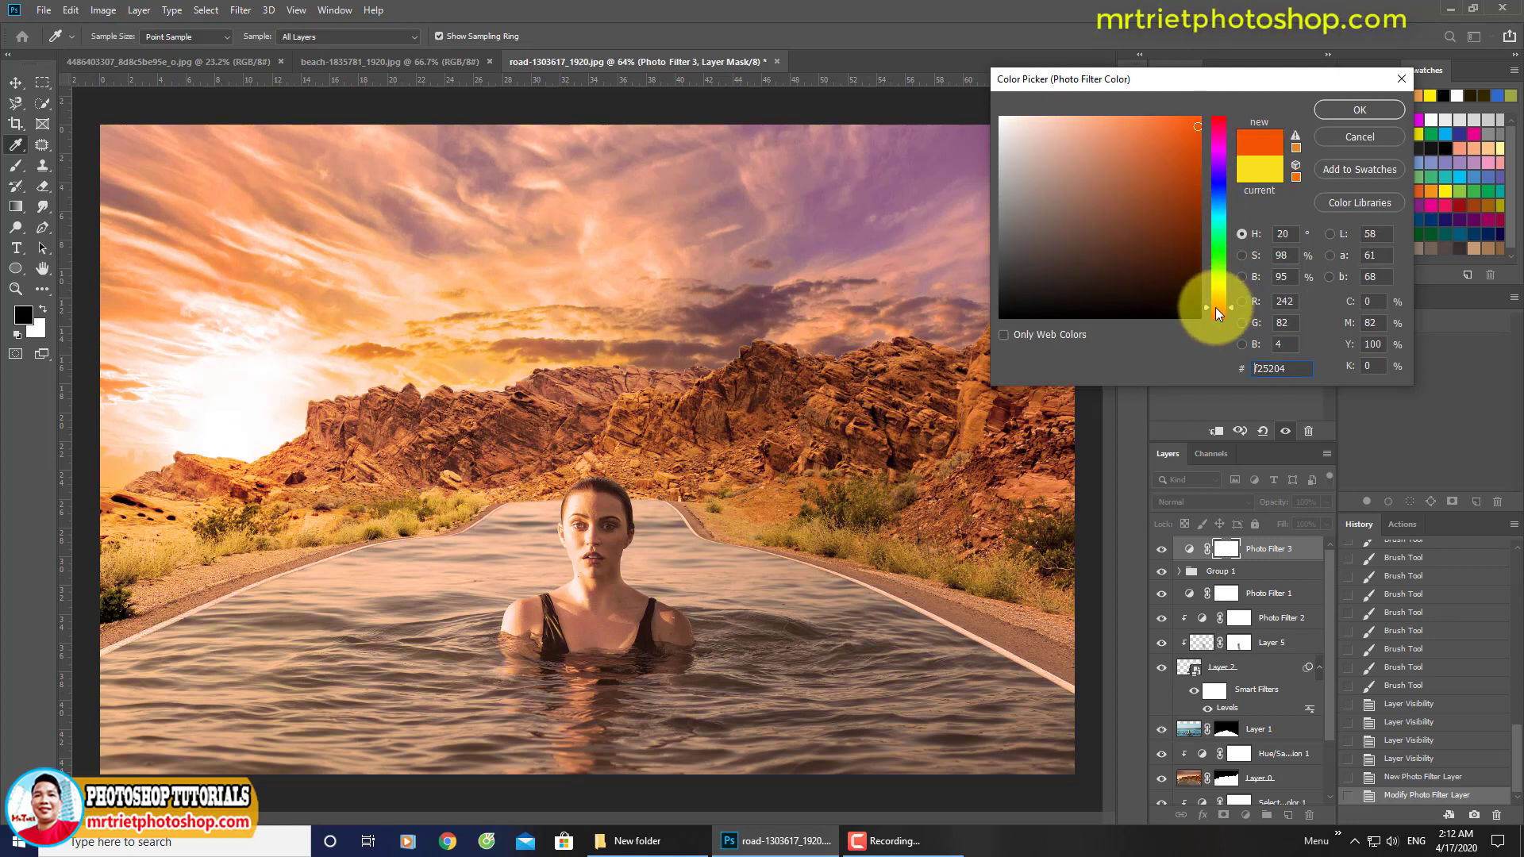
{"action": "left_click", "coordinate": [1213, 292]}
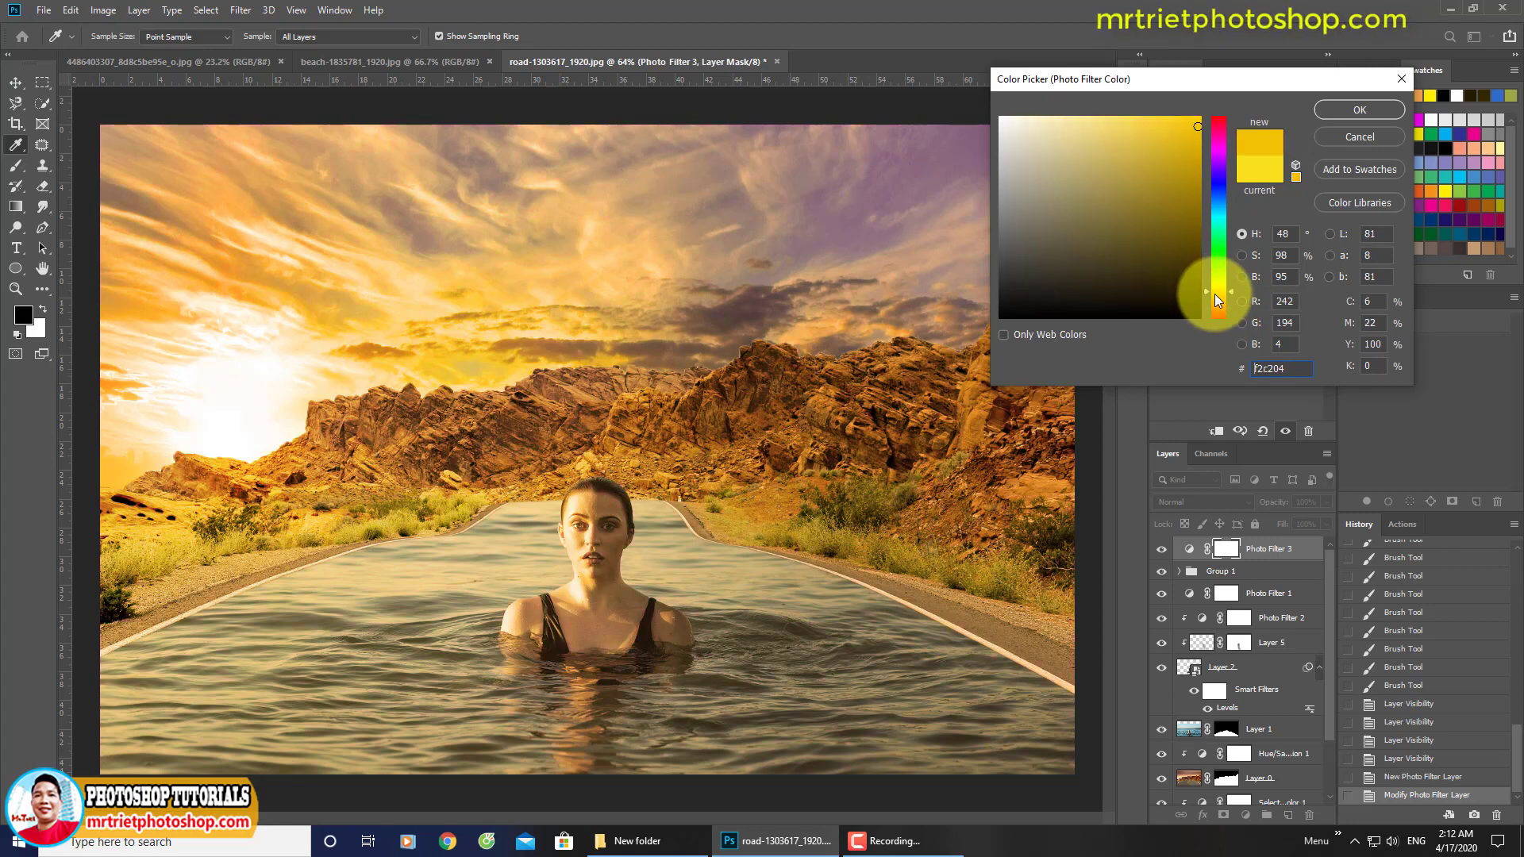
{"action": "left_click", "coordinate": [1221, 281]}
{"action": "left_click", "coordinate": [1221, 211]}
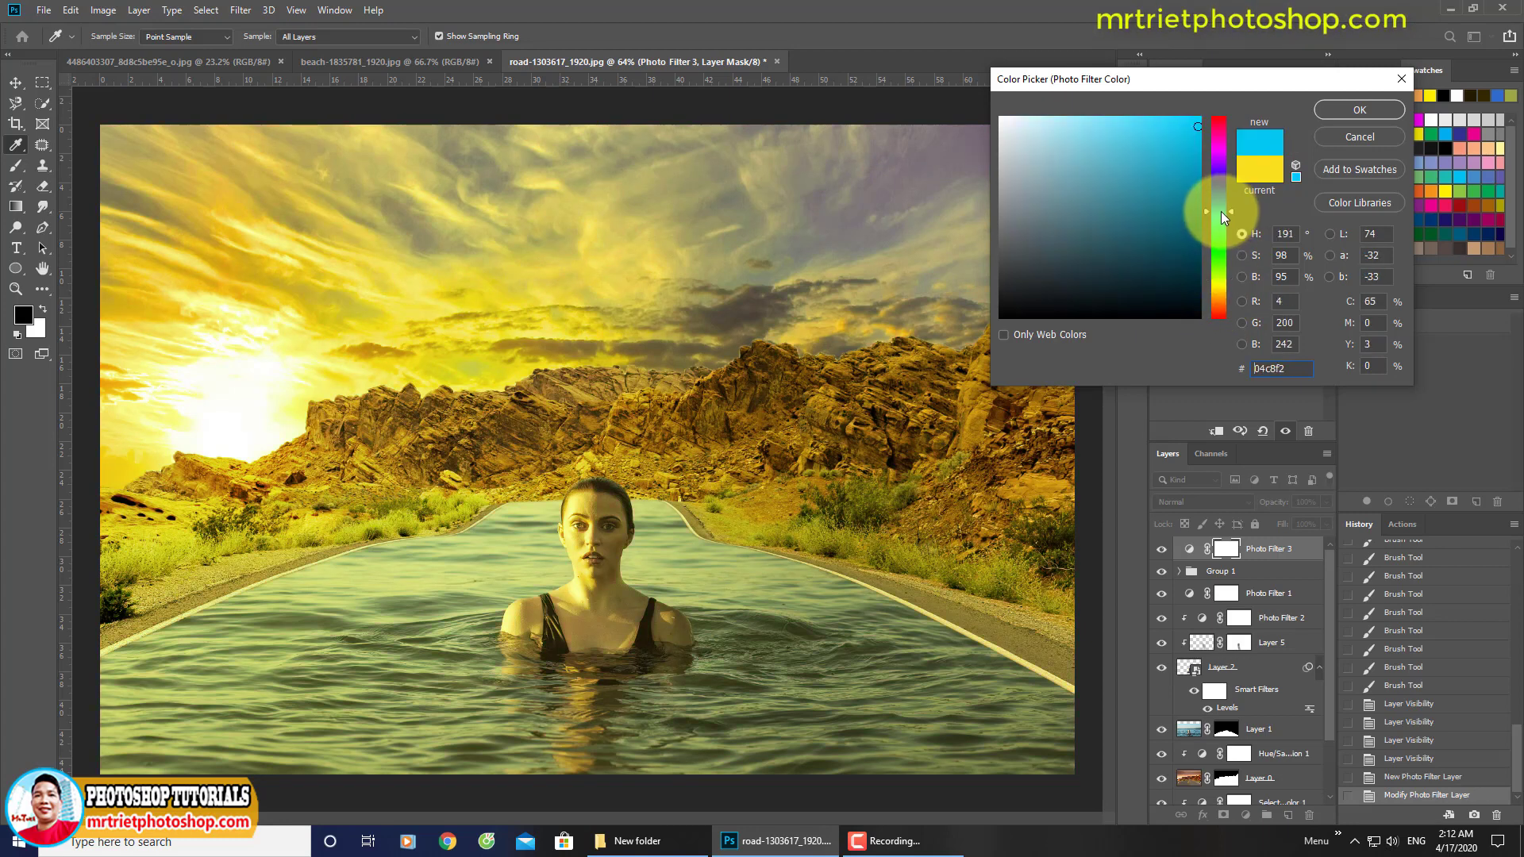
{"action": "left_click", "coordinate": [1218, 284]}
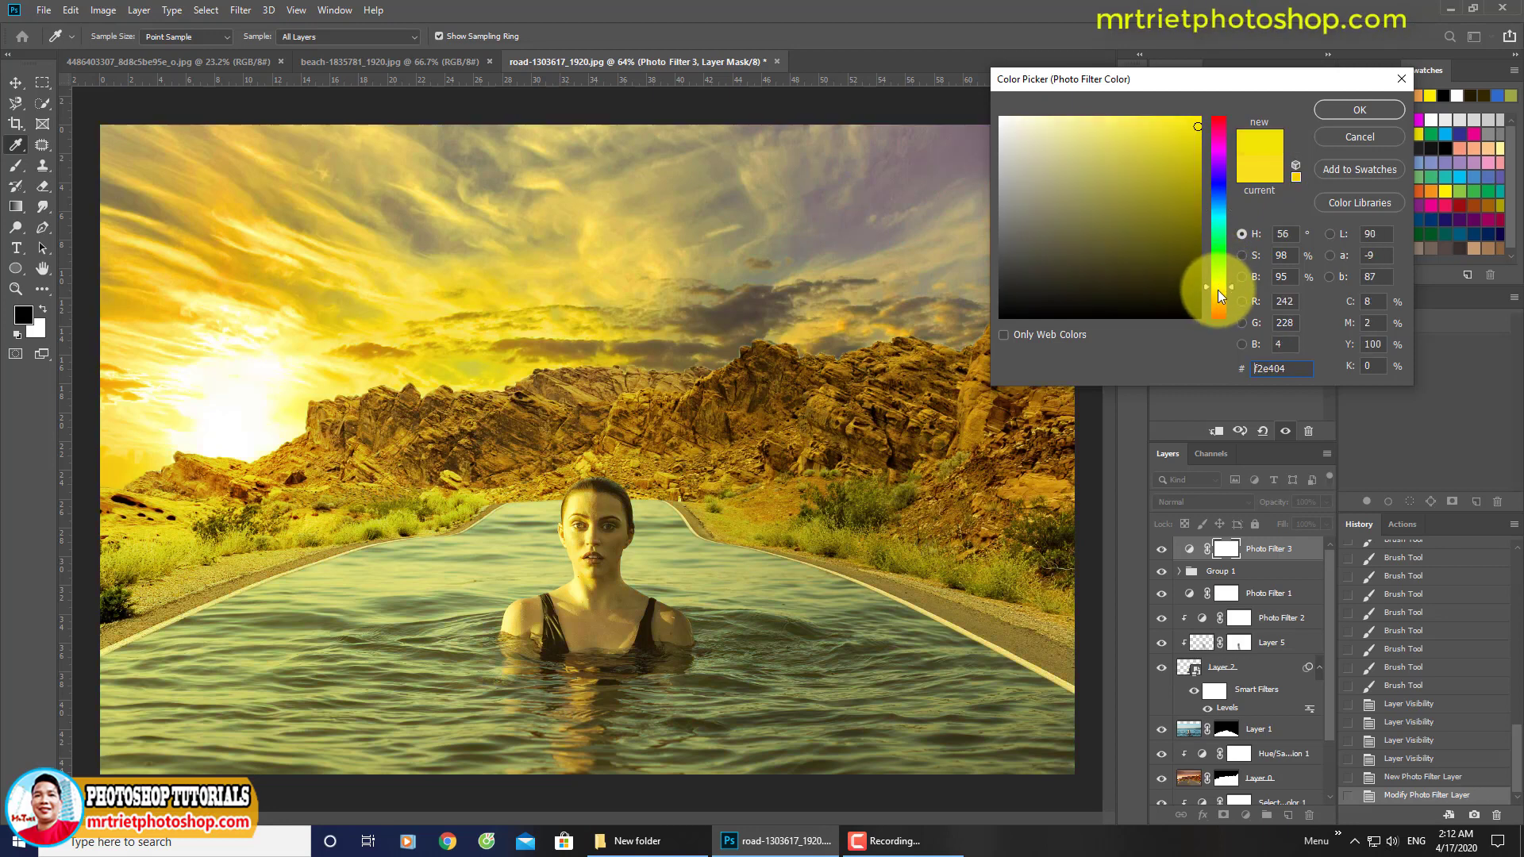
{"action": "left_click", "coordinate": [1218, 297]}
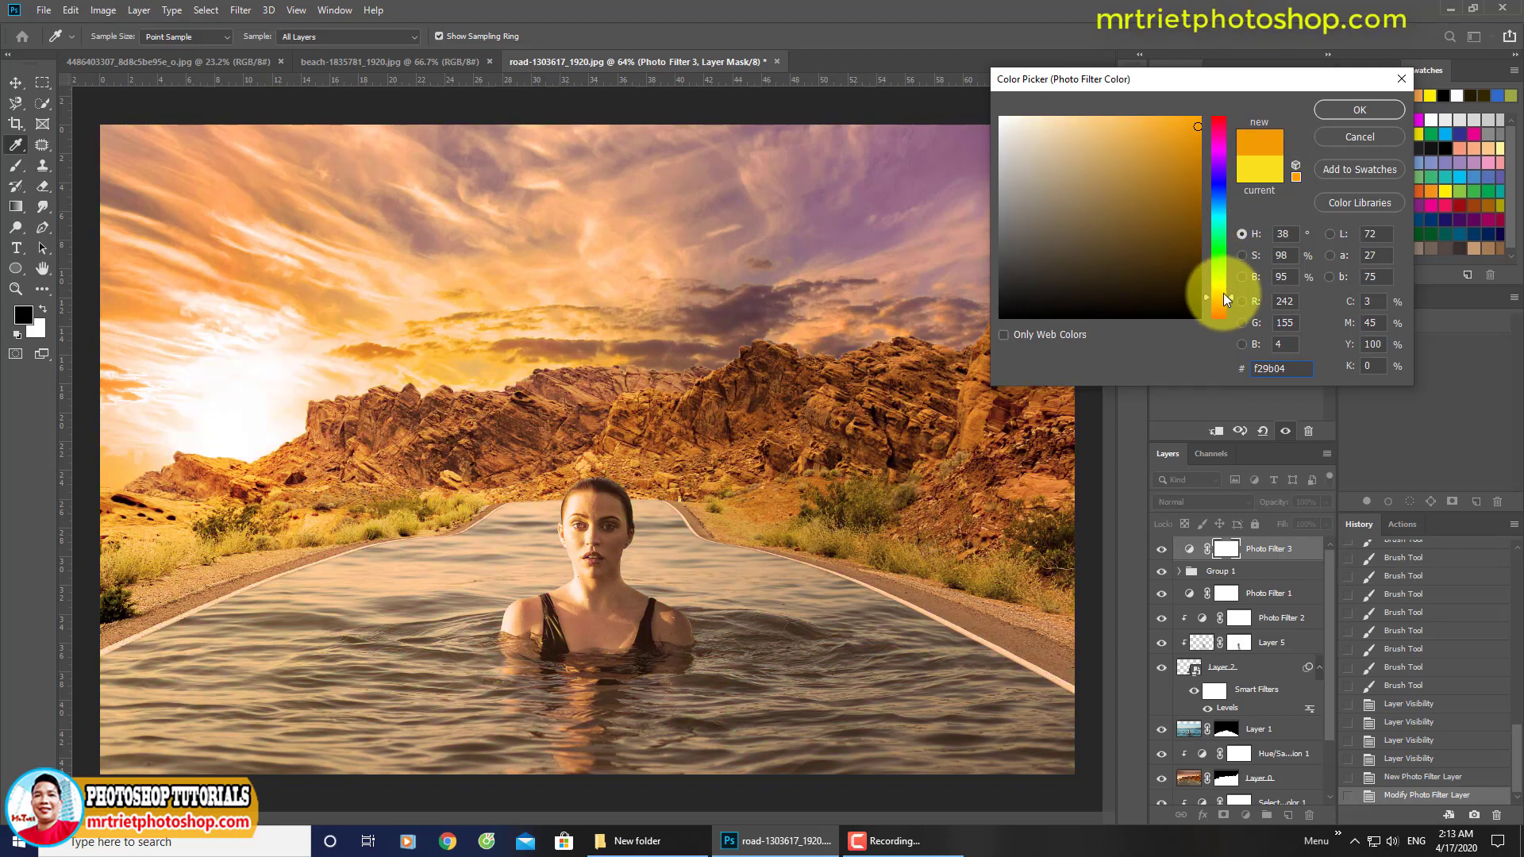
{"action": "left_click", "coordinate": [1223, 292]}
{"action": "left_click", "coordinate": [1231, 298]}
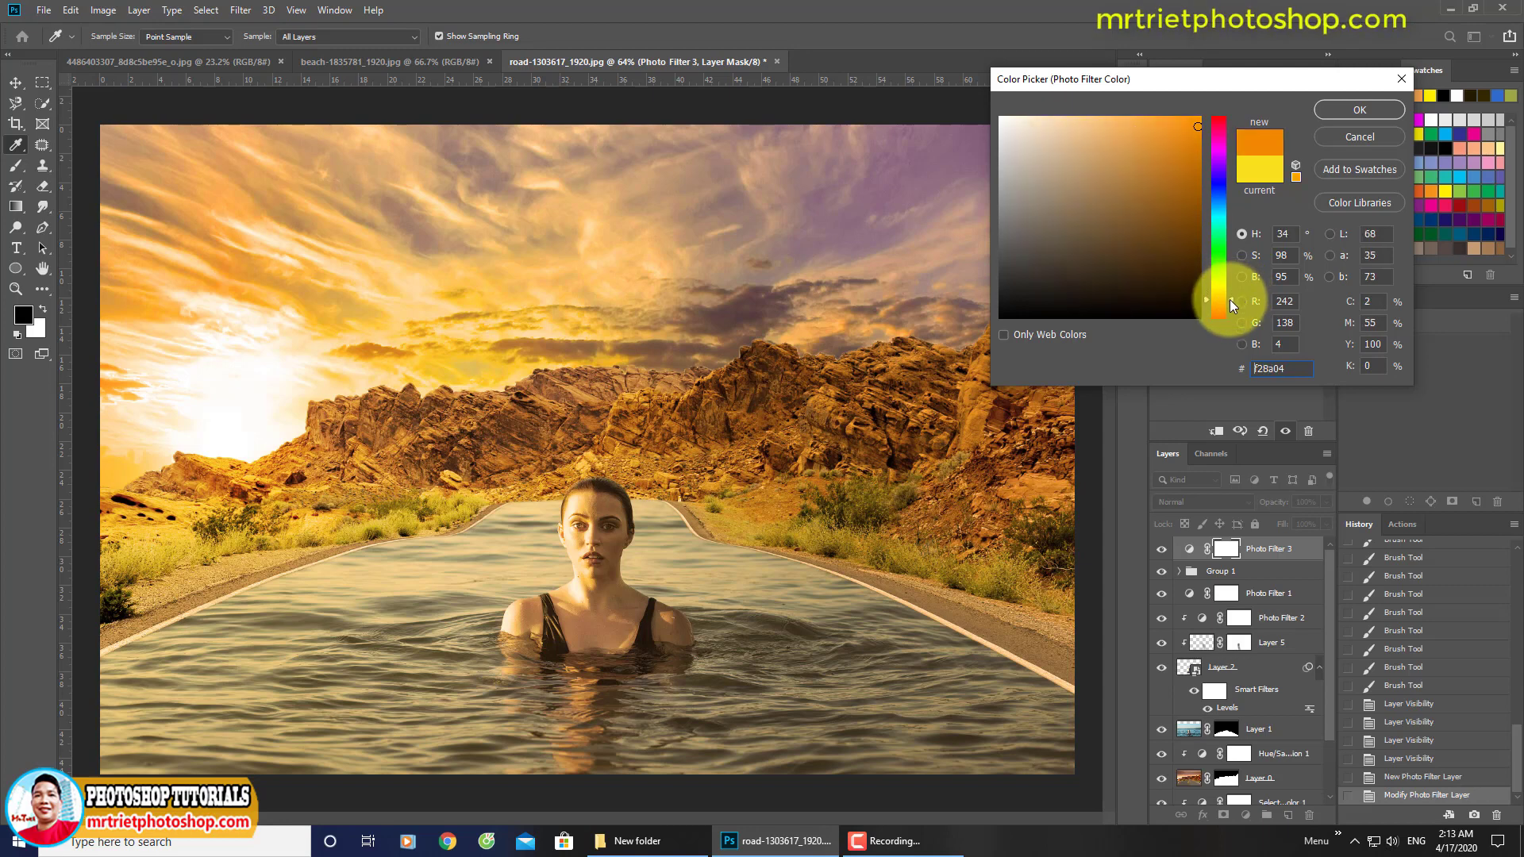
{"action": "left_click", "coordinate": [1339, 110]}
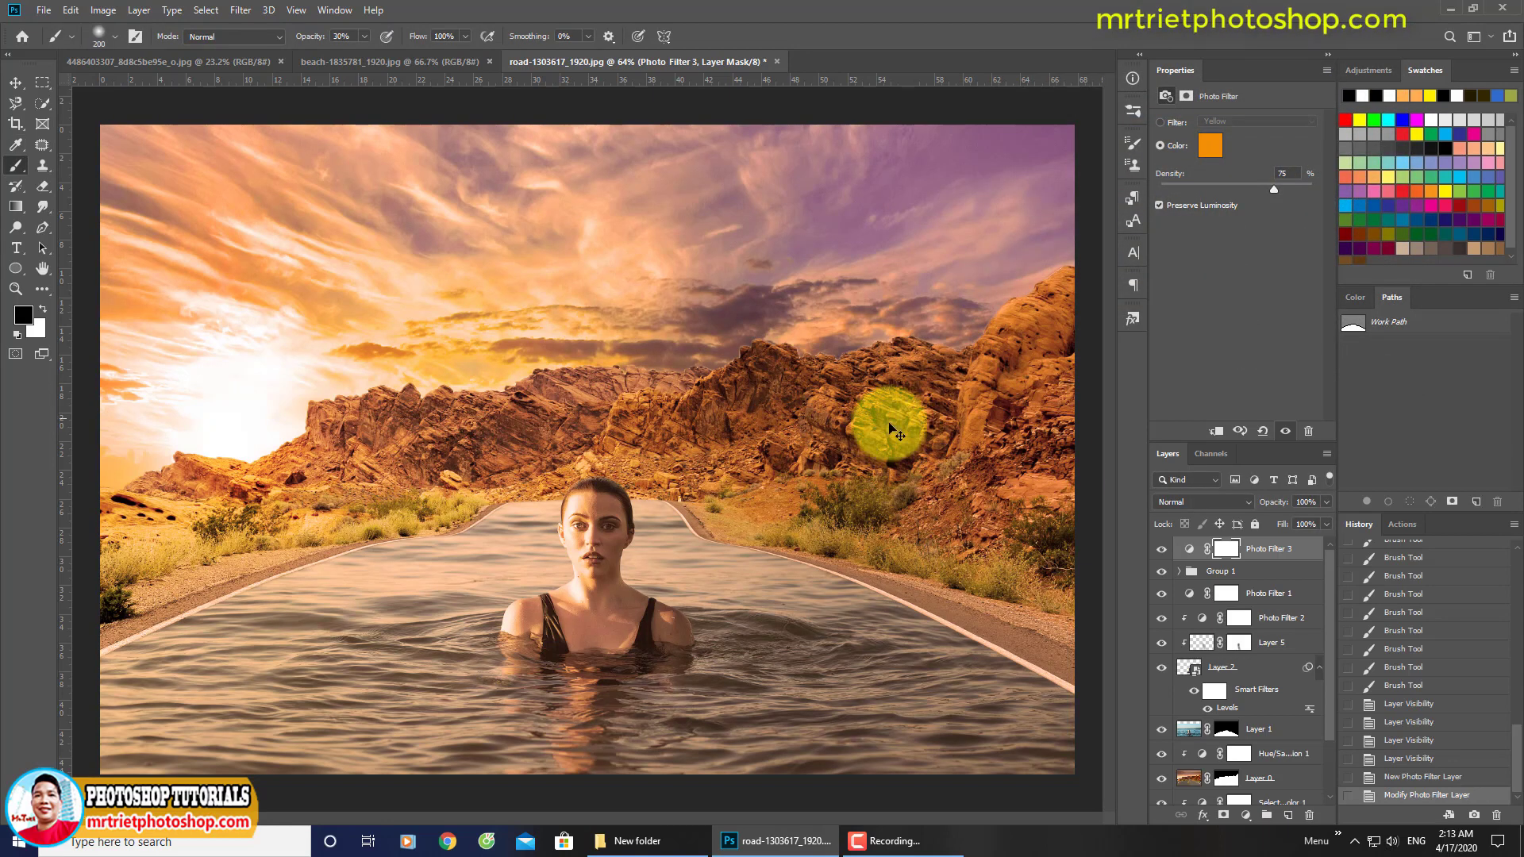
Compare the image with and without Photo Filter 3, and set its density to 73%.
{"action": "left_click", "coordinate": [1162, 550]}
{"action": "left_click", "coordinate": [1162, 549]}
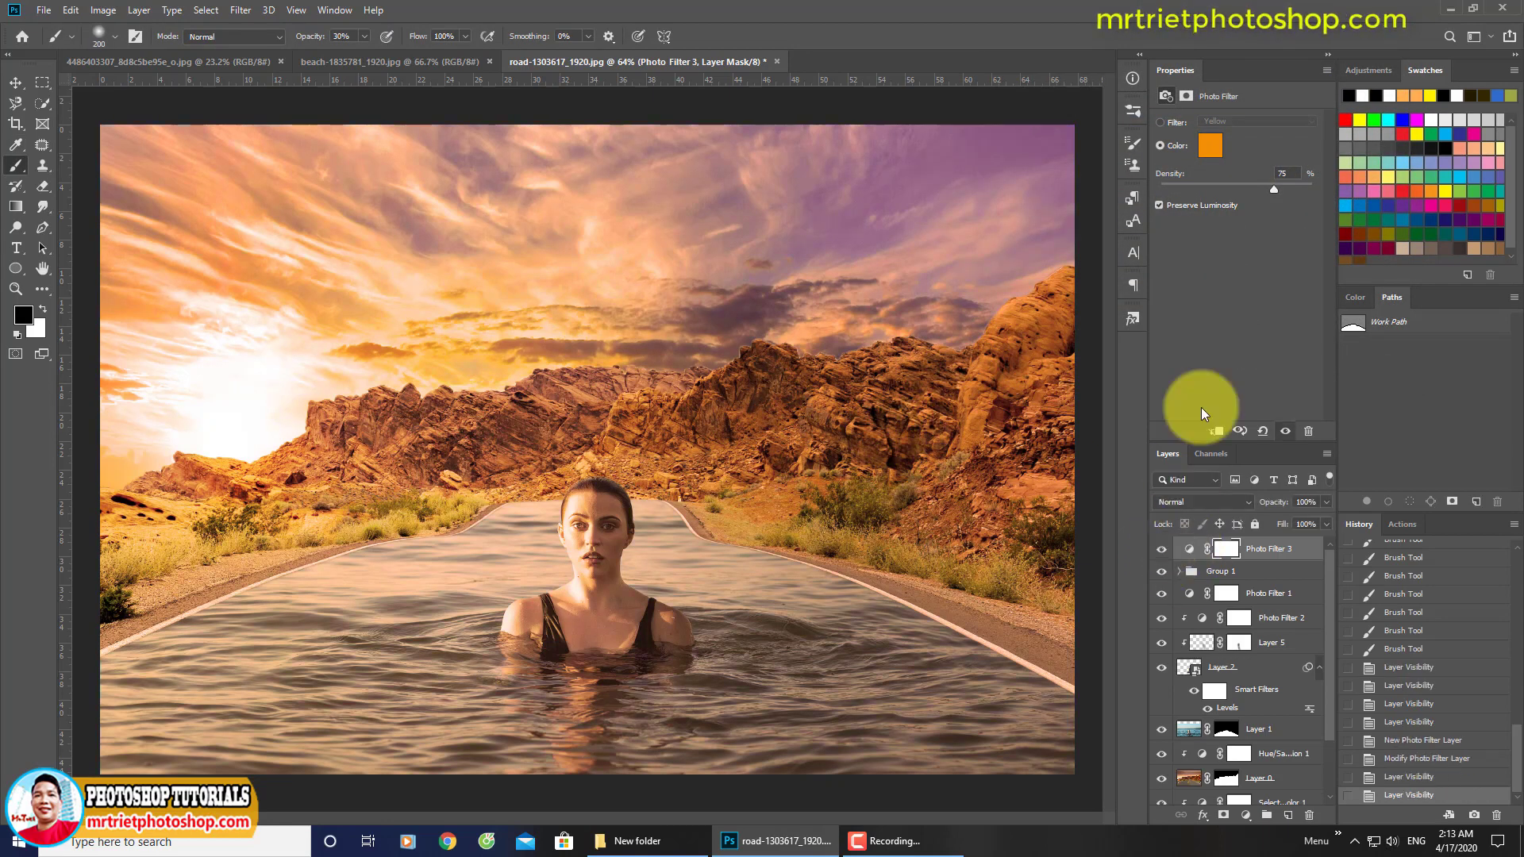
{"action": "mouse_move", "coordinate": [1275, 189]}
{"action": "left_mouse_down"}
{"action": "mouse_move", "coordinate": [1317, 184]}
{"action": "mouse_move", "coordinate": [1270, 192]}
{"action": "left_mouse_up"}
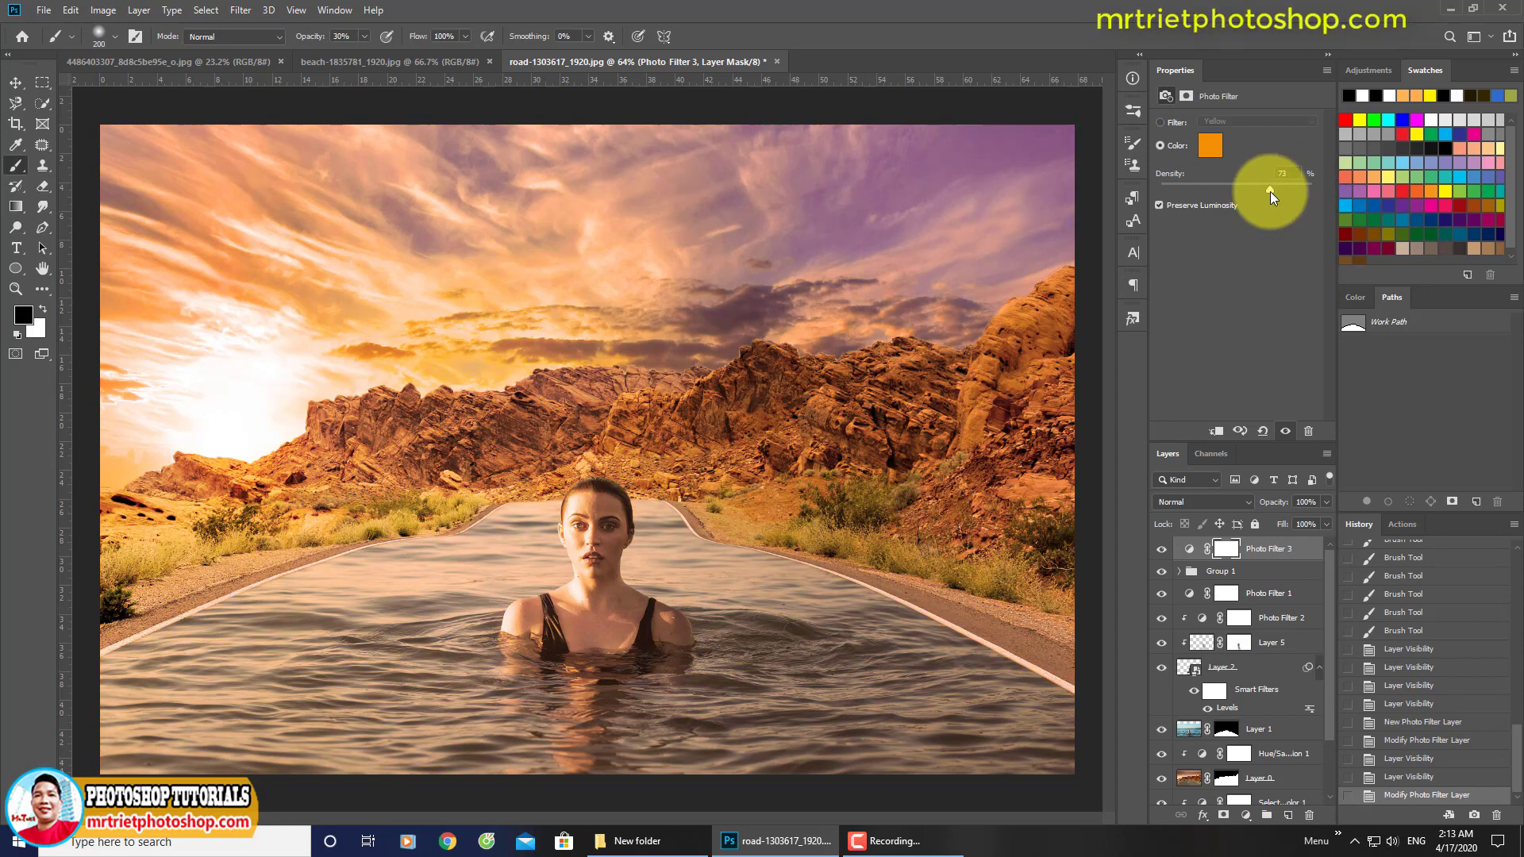
Add a Levels adjustment layer above Photo Filter 3 with RGB input levels of 18, 1.04 and 247.
{"action": "left_click", "coordinate": [1246, 815]}
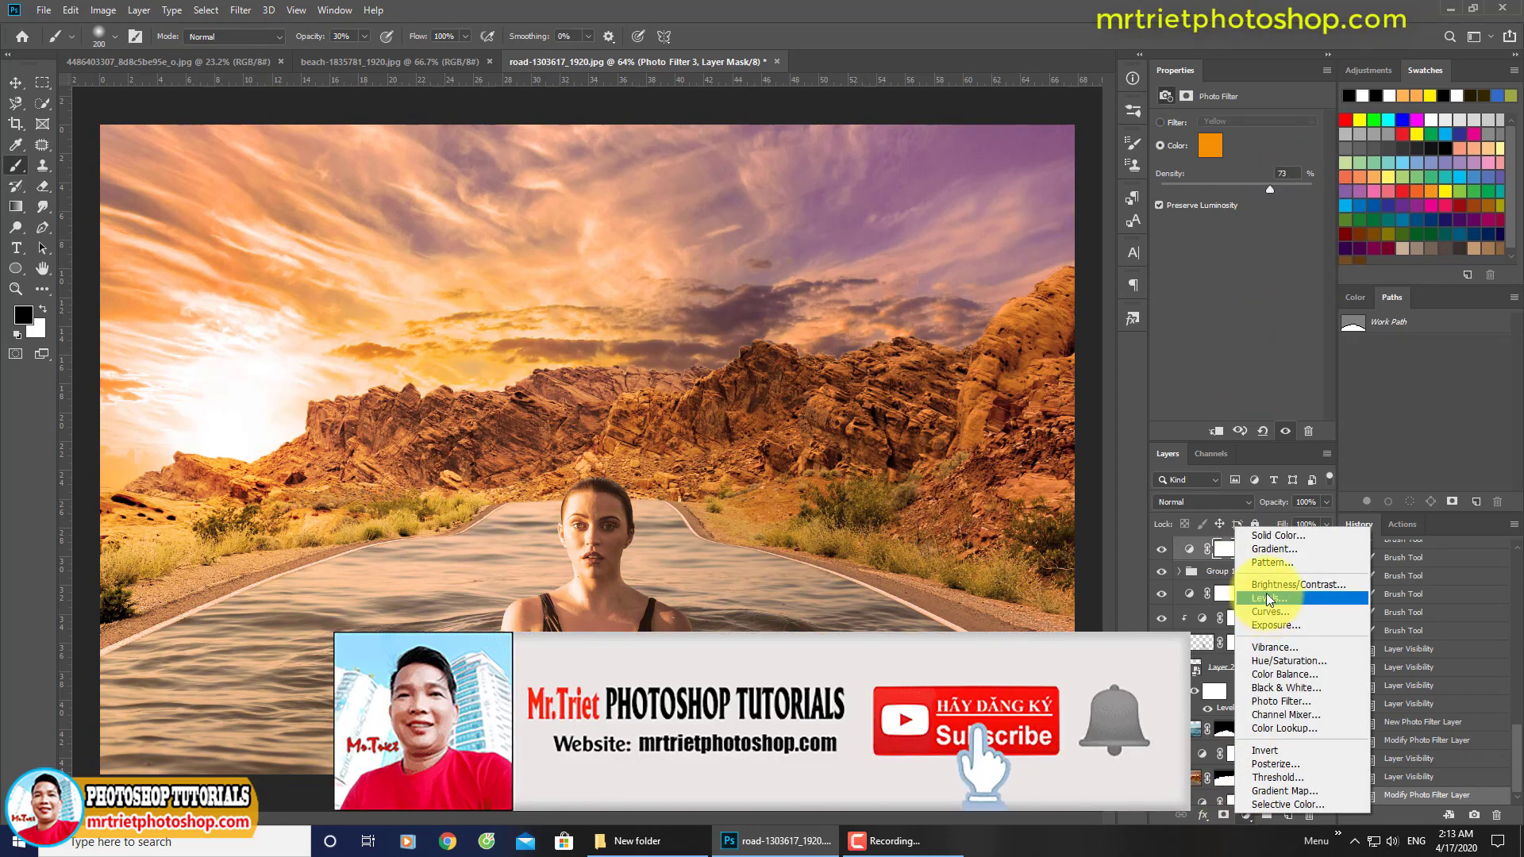
{"action": "left_click", "coordinate": [1265, 600]}
{"action": "left_click_drag", "start_coordinate": [1186, 238], "coordinate": [1248, 241]}
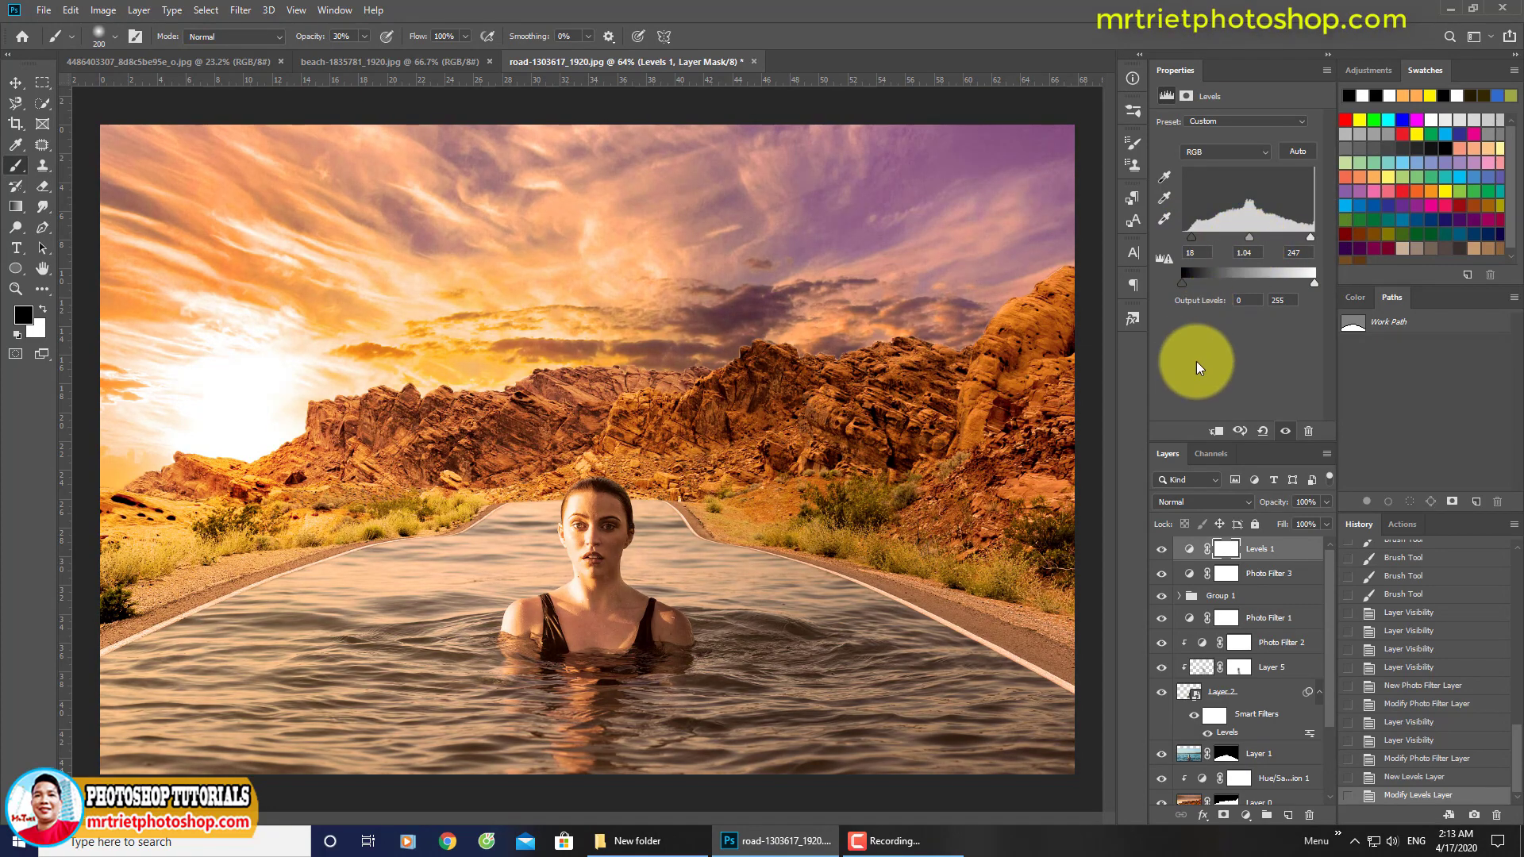
Toggle the visibility of Levels 1 and Group 1 to compare the composite with and without each.
{"action": "left_click", "coordinate": [1287, 433]}
{"action": "left_click", "coordinate": [1287, 433]}
{"action": "left_click", "coordinate": [1287, 432]}
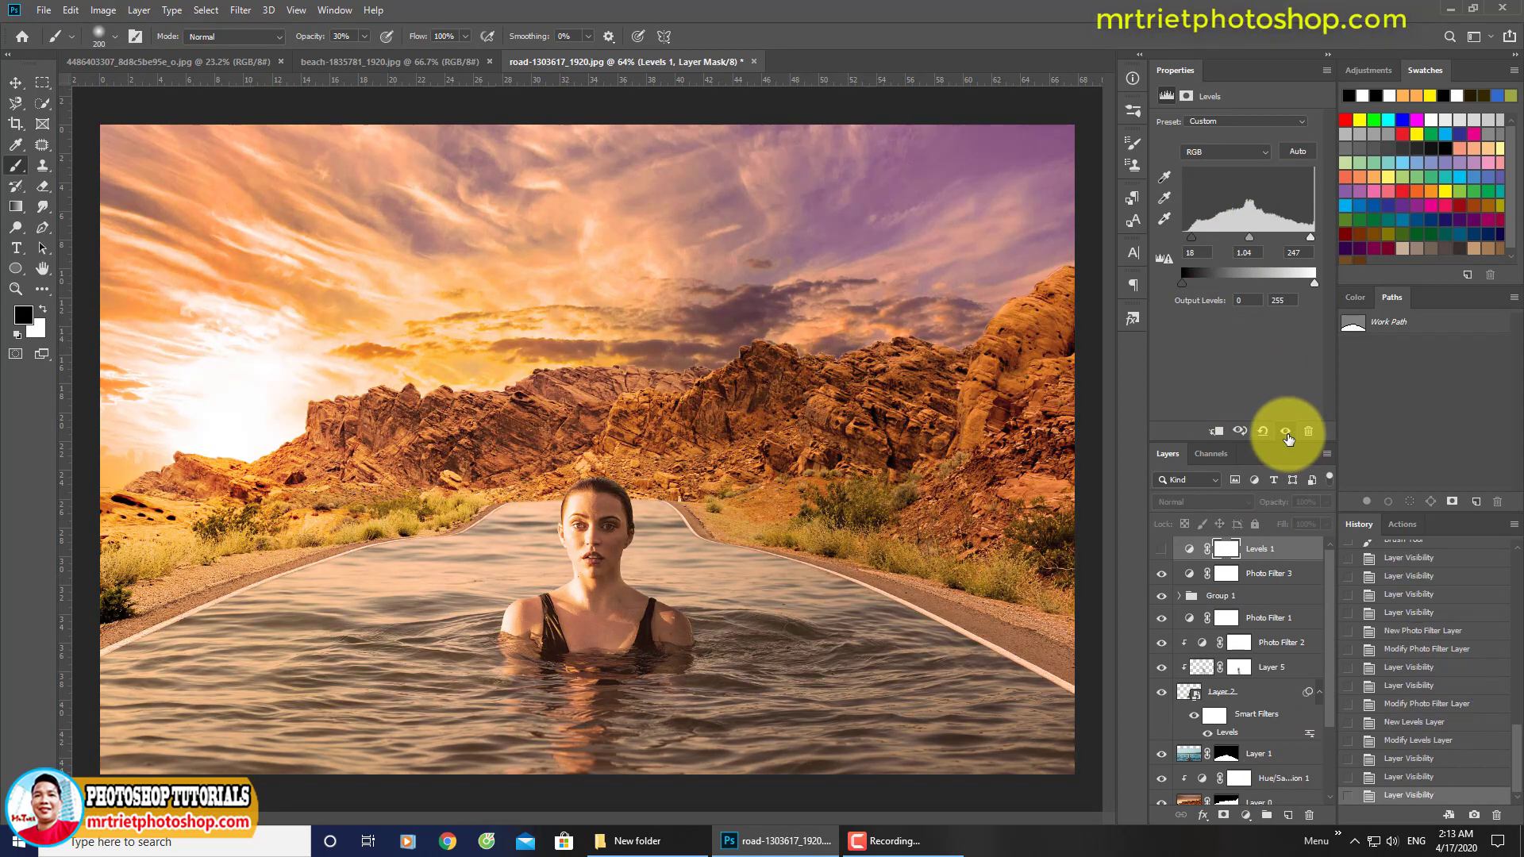
{"action": "left_click", "coordinate": [1287, 433]}
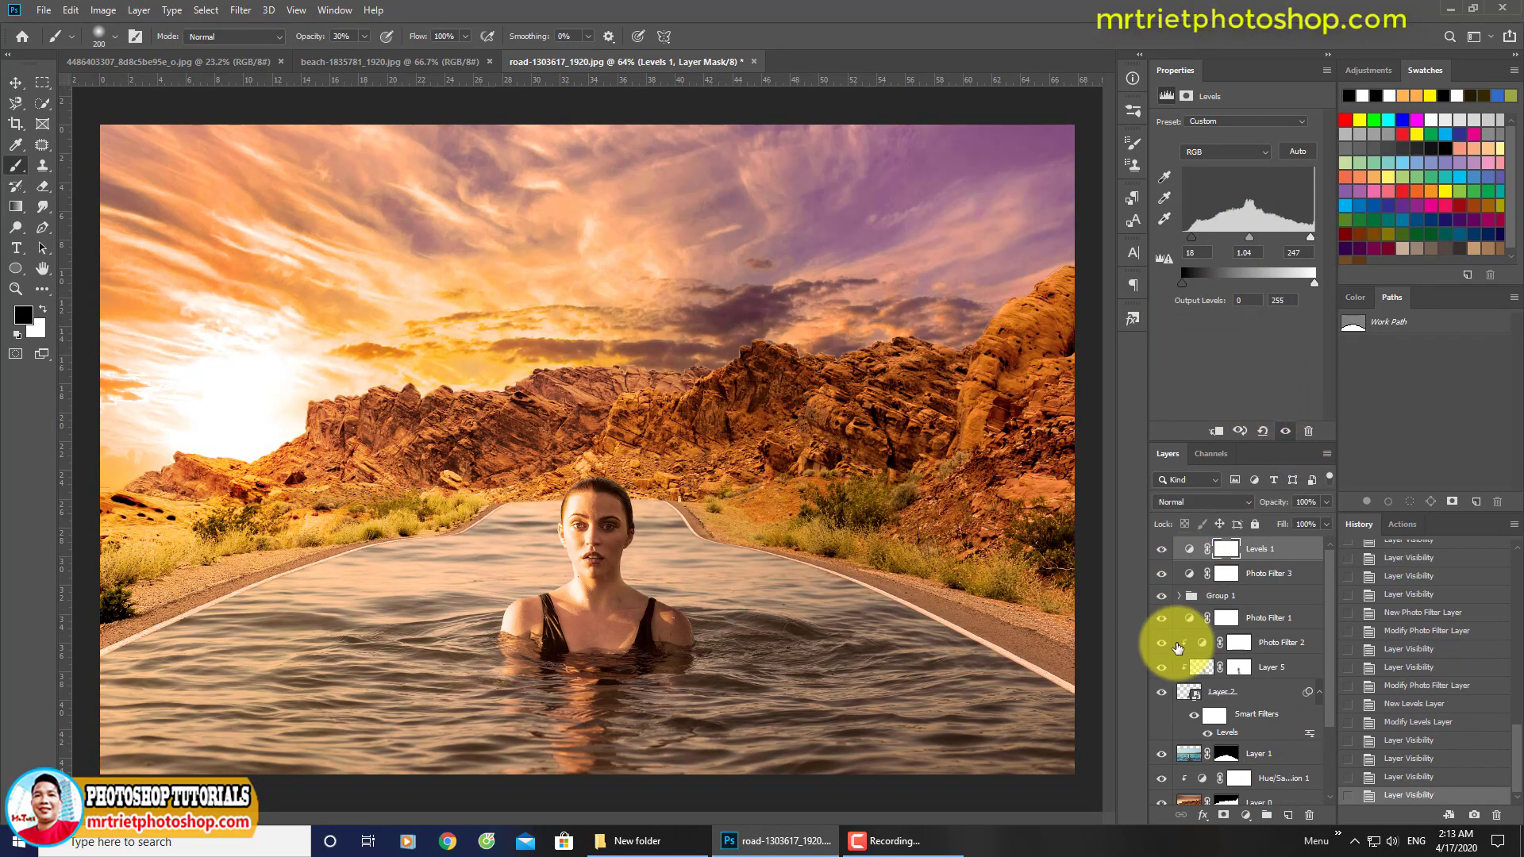
{"action": "left_click", "coordinate": [1159, 597]}
{"action": "left_click", "coordinate": [1160, 598]}
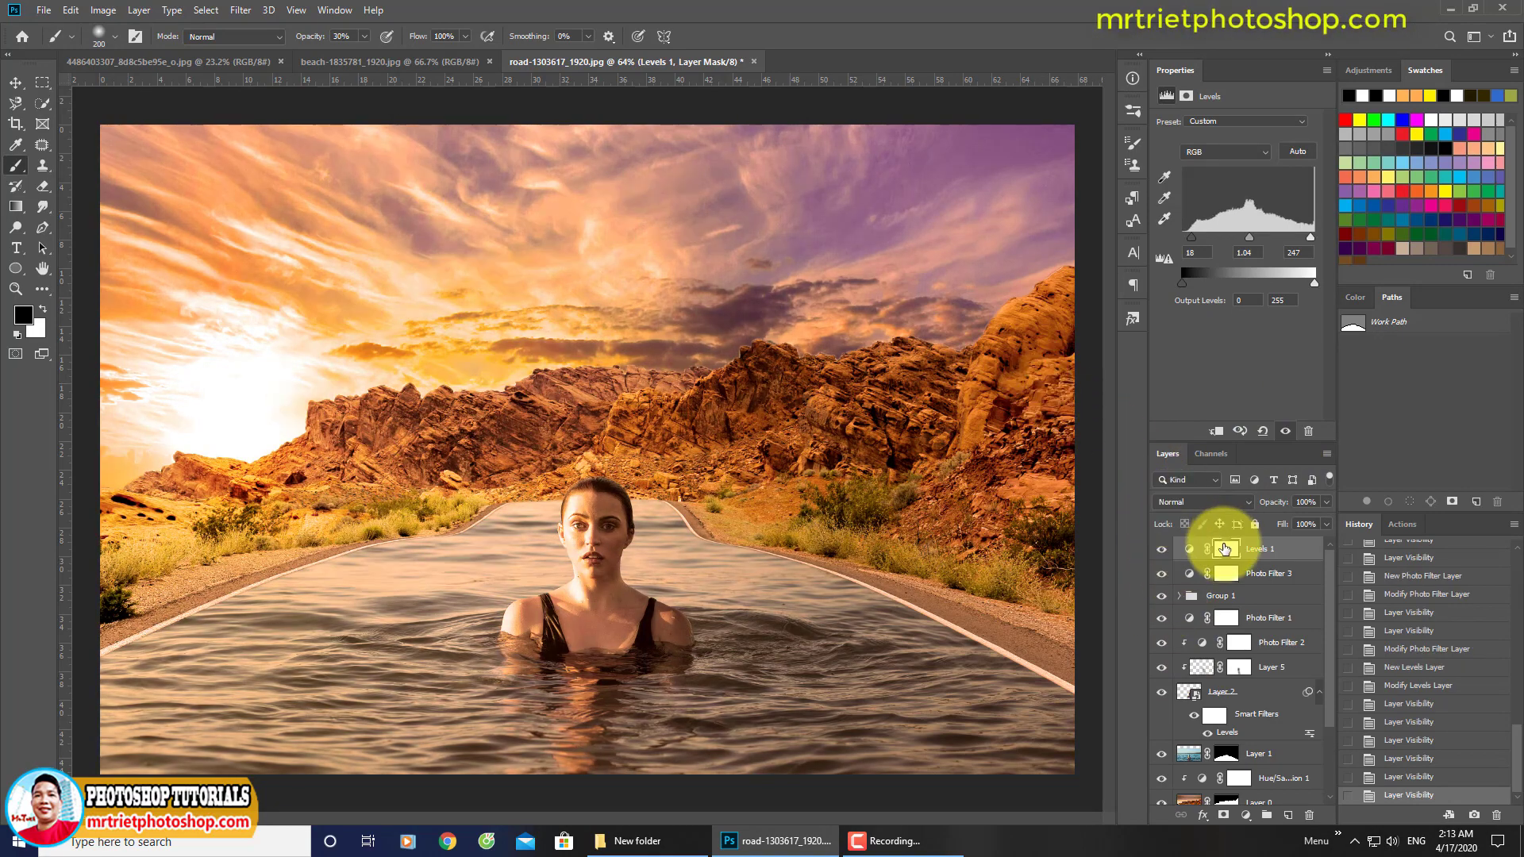
Stamp all visible layers into a new merged layer at the top of the stack.
{"action": "key", "text": "ctrl+shift+alt+e"}
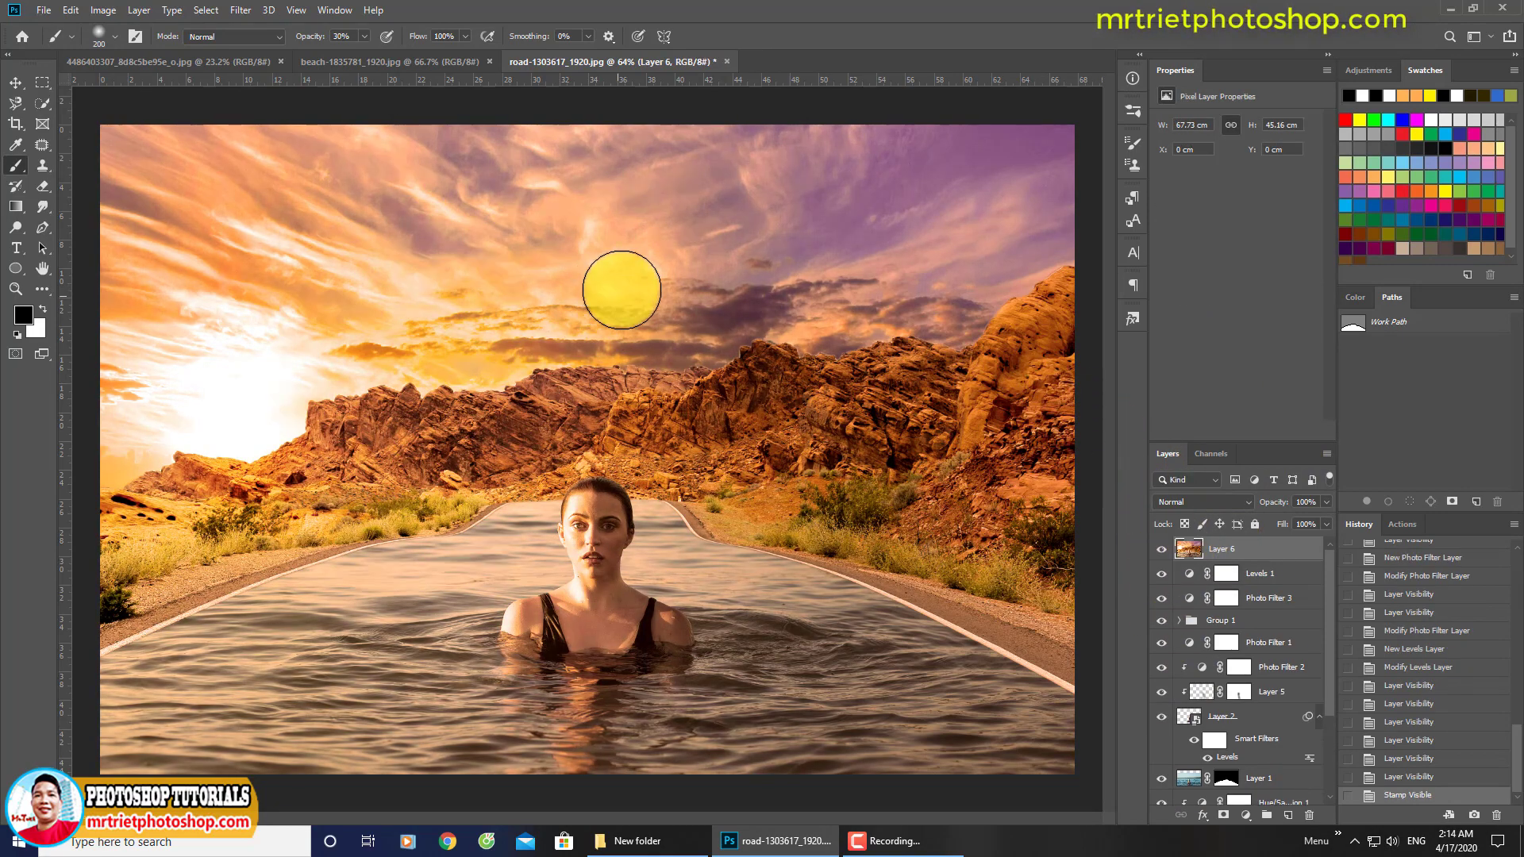
Apply Smart Sharpen to the merged layer with an amount of 93%, radius 0.7 px, noise reduction 0% and Lens Blur removal.
{"action": "left_click", "coordinate": [241, 11]}
{"action": "mouse_move", "coordinate": [365, 281]}
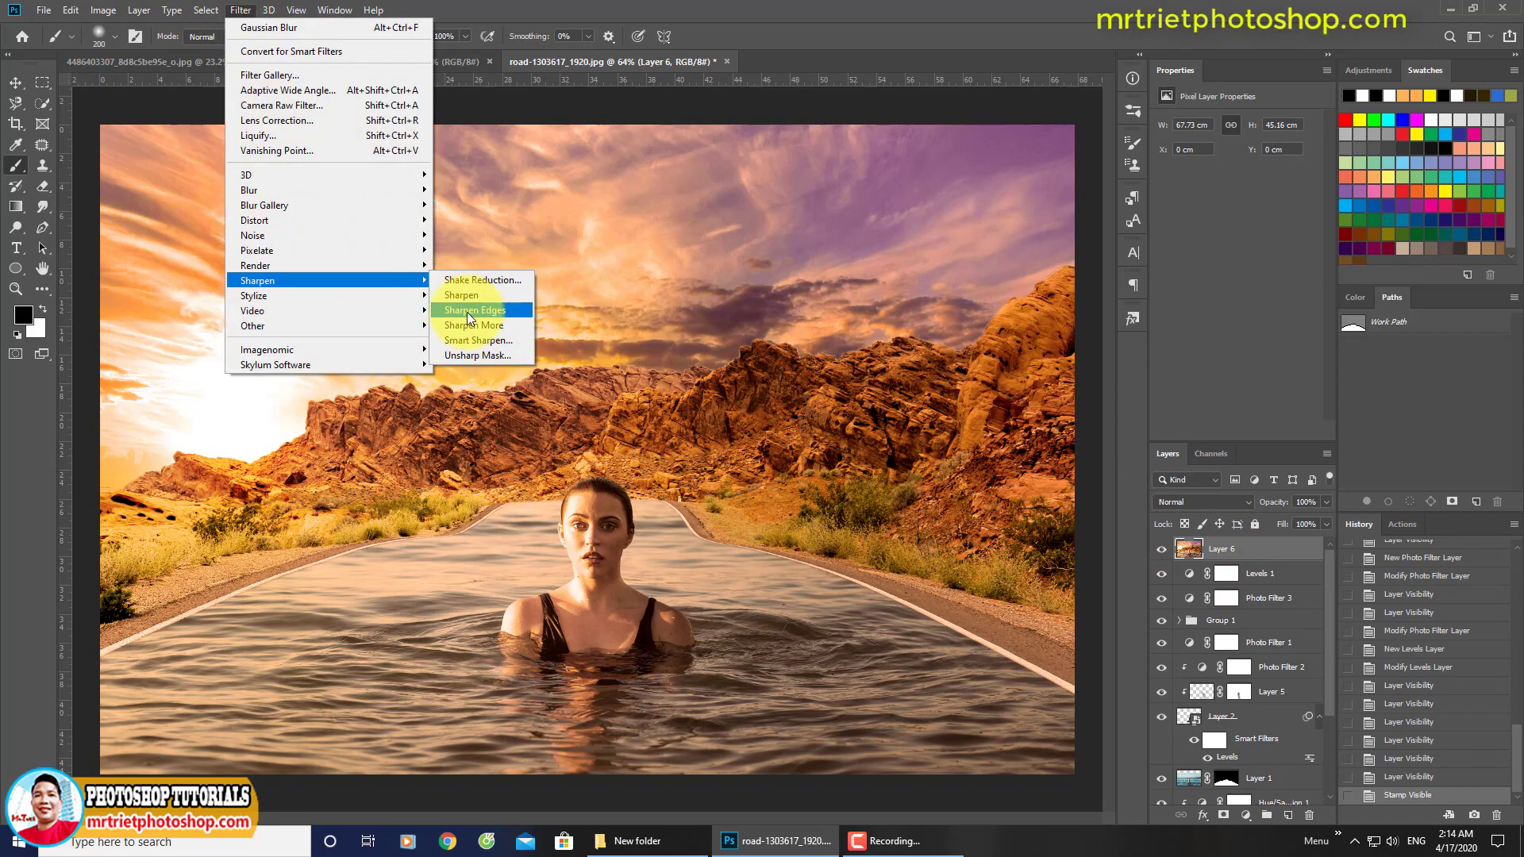
{"action": "left_click", "coordinate": [487, 340]}
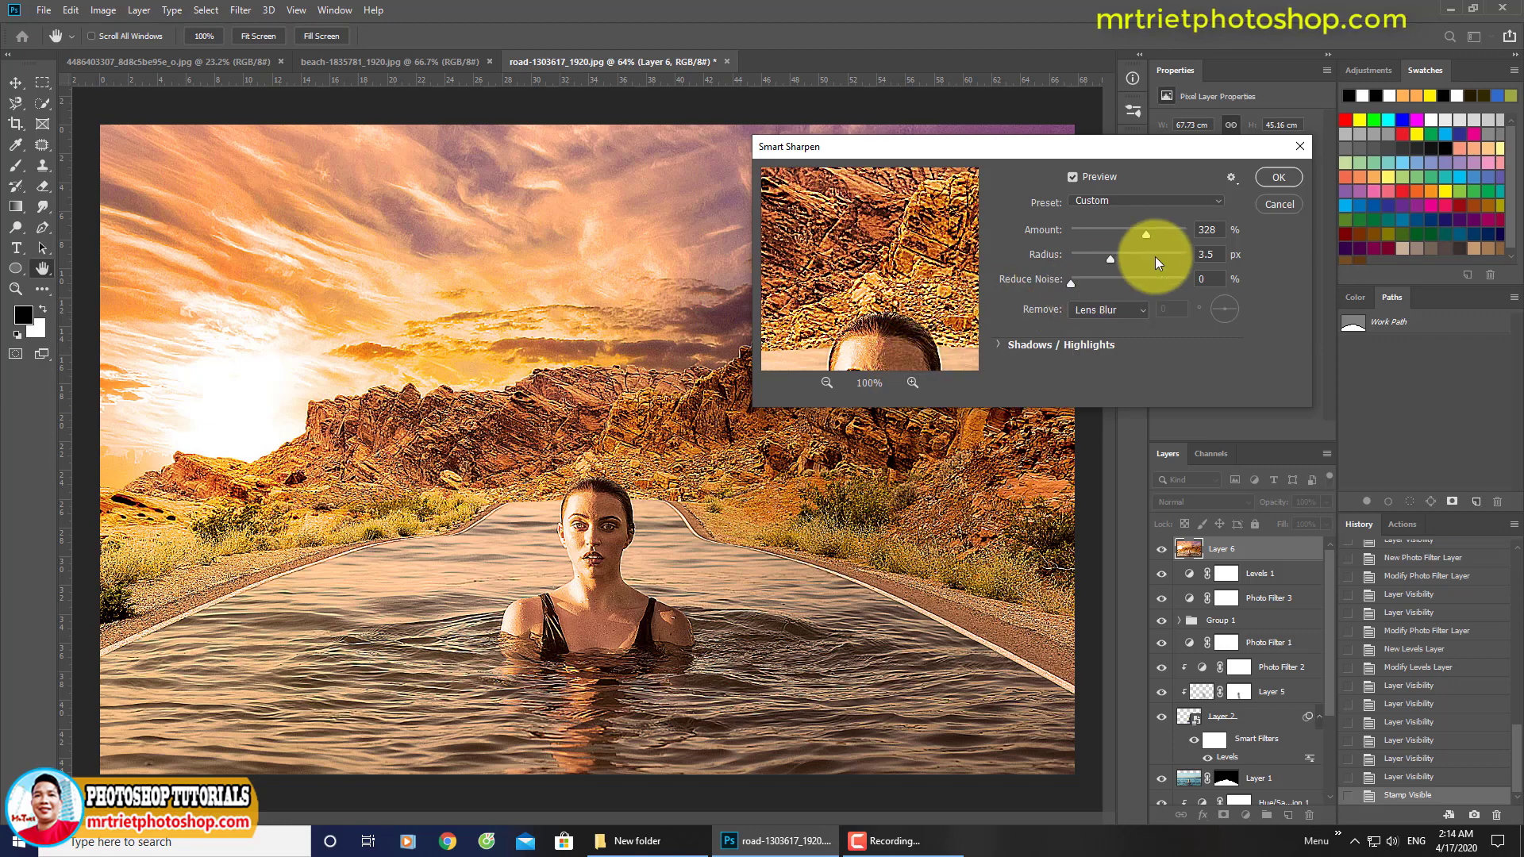
{"action": "left_click_drag", "start_coordinate": [1133, 232], "coordinate": [1094, 233]}
{"action": "left_click_drag", "start_coordinate": [889, 354], "coordinate": [872, 283]}
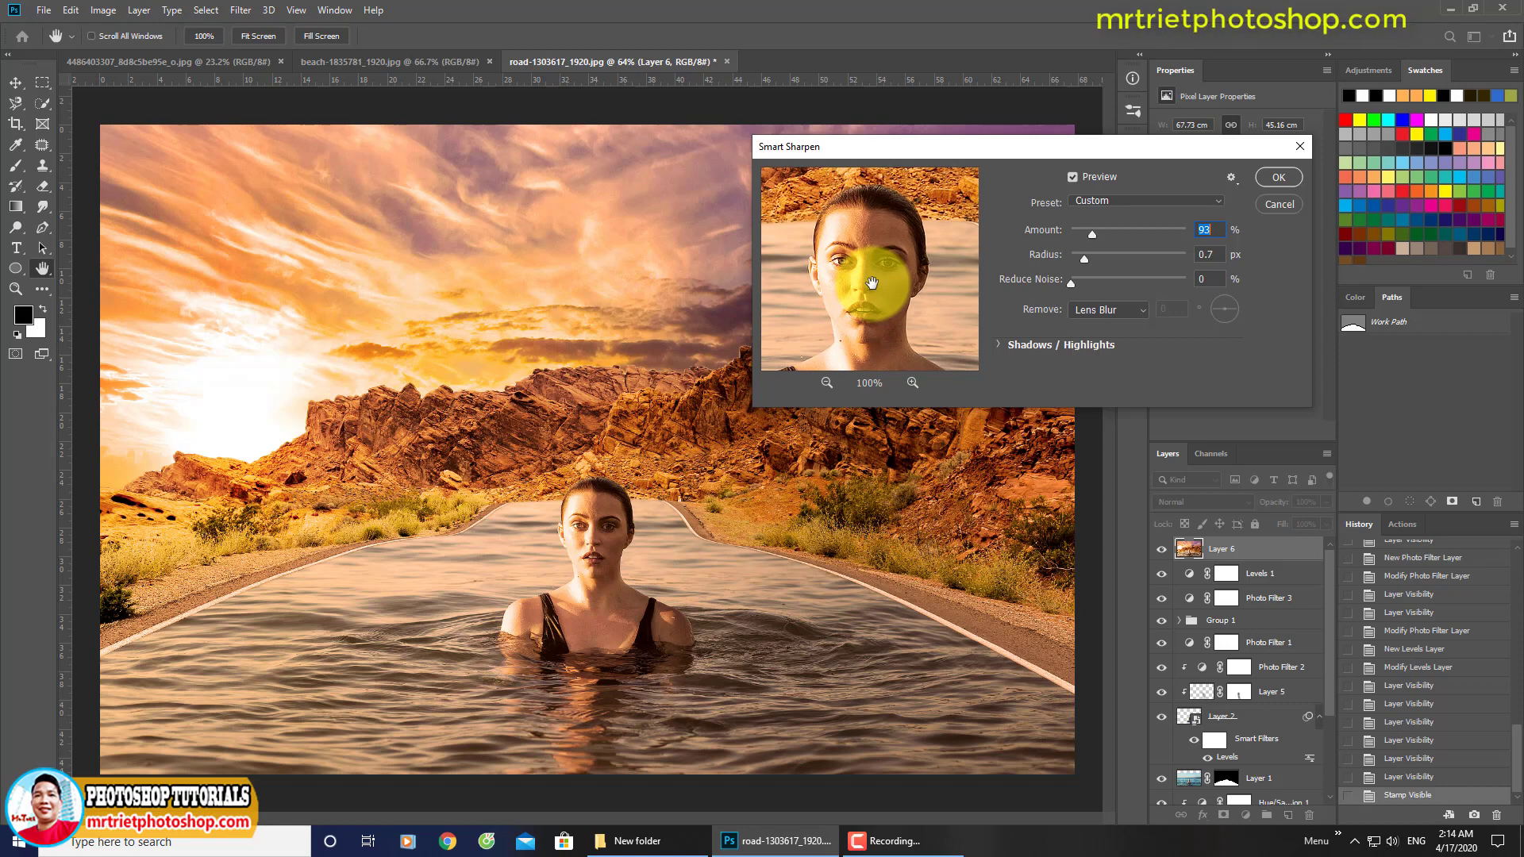
{"action": "left_click", "coordinate": [1270, 178]}
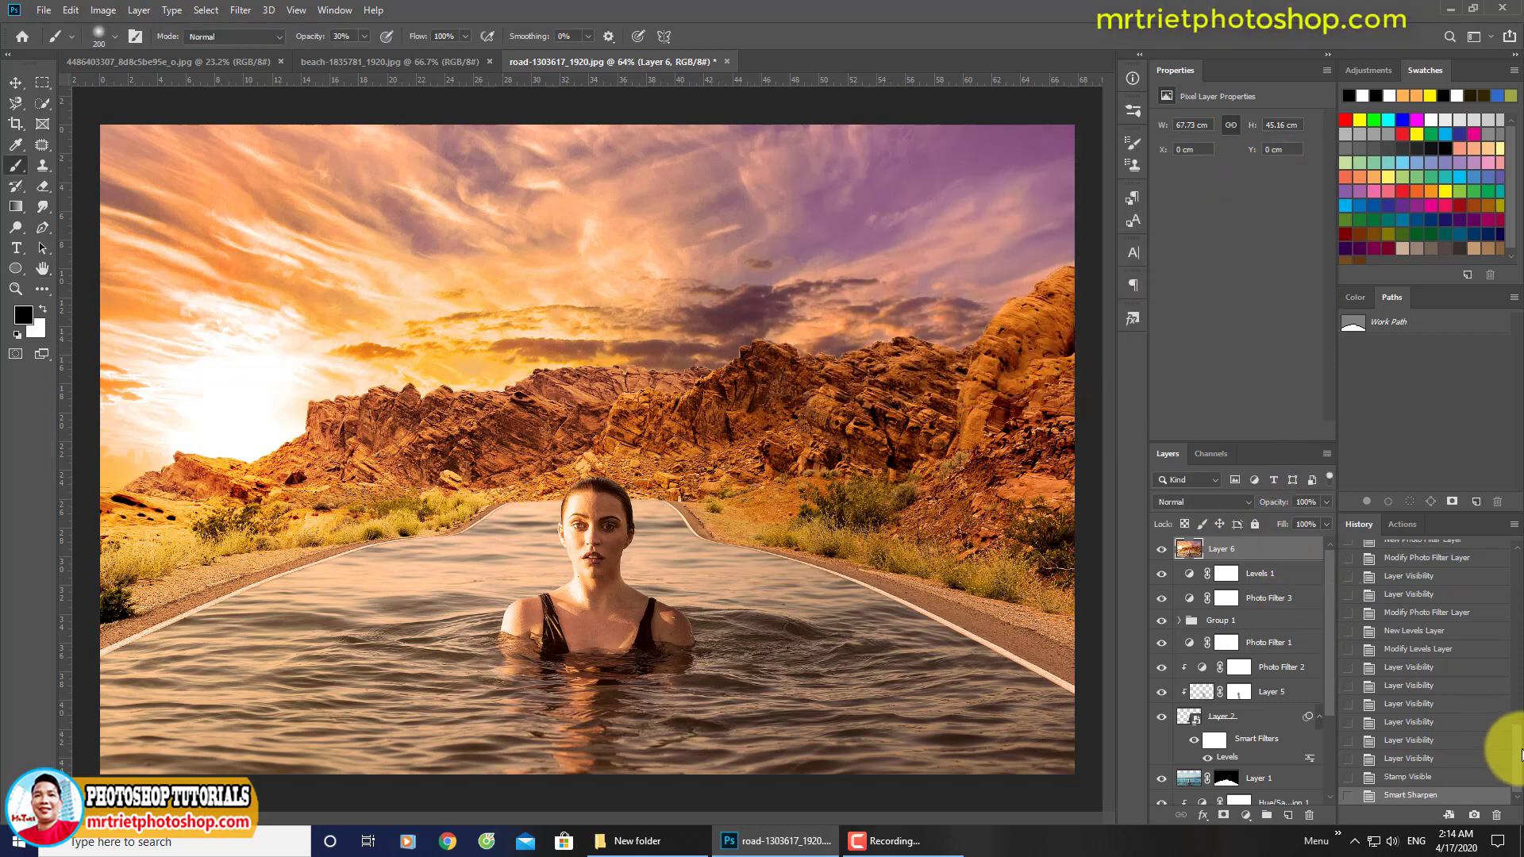
Compare the composite with the original road photo in the history, and view the finished image fitted to the screen without panels.
{"action": "left_click_drag", "start_coordinate": [1517, 754], "coordinate": [1513, 595]}
{"action": "left_click", "coordinate": [1474, 547]}
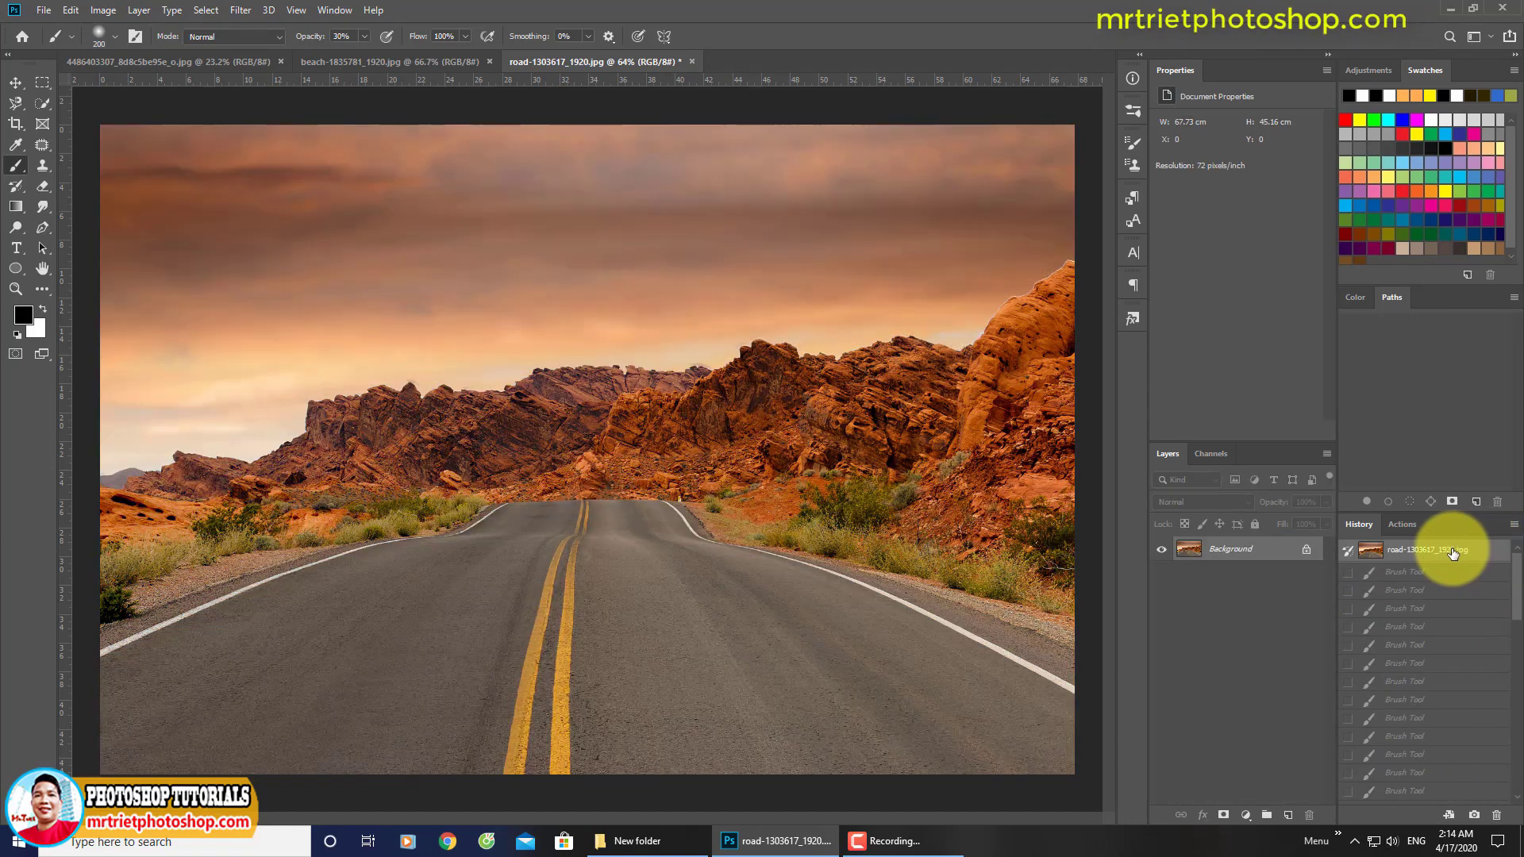
{"action": "key", "text": "ctrl+z"}
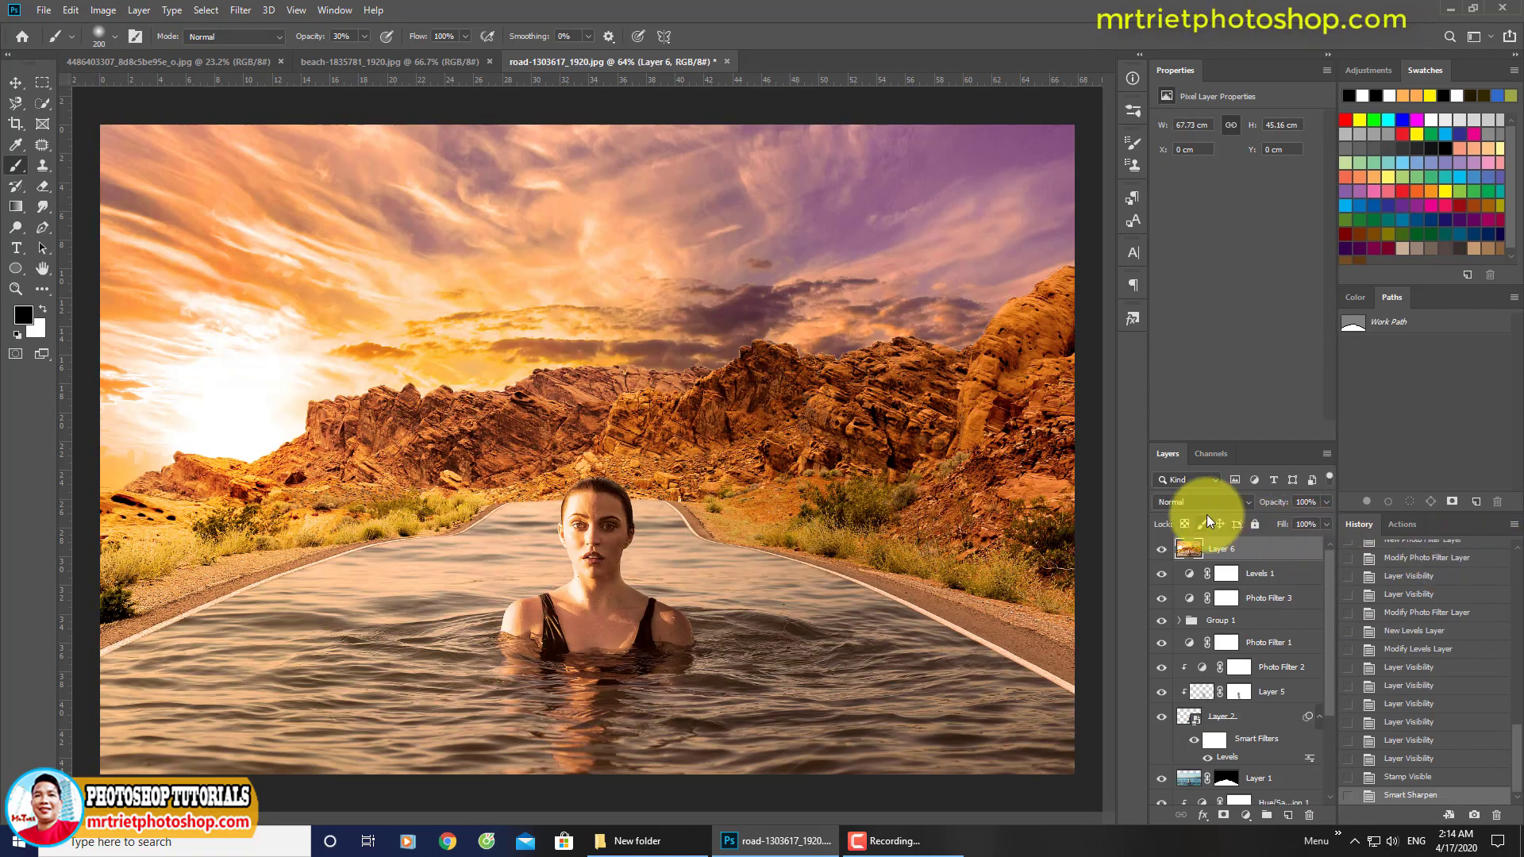
{"action": "key", "text": "Tab"}
{"action": "key", "text": "ctrl+0"}
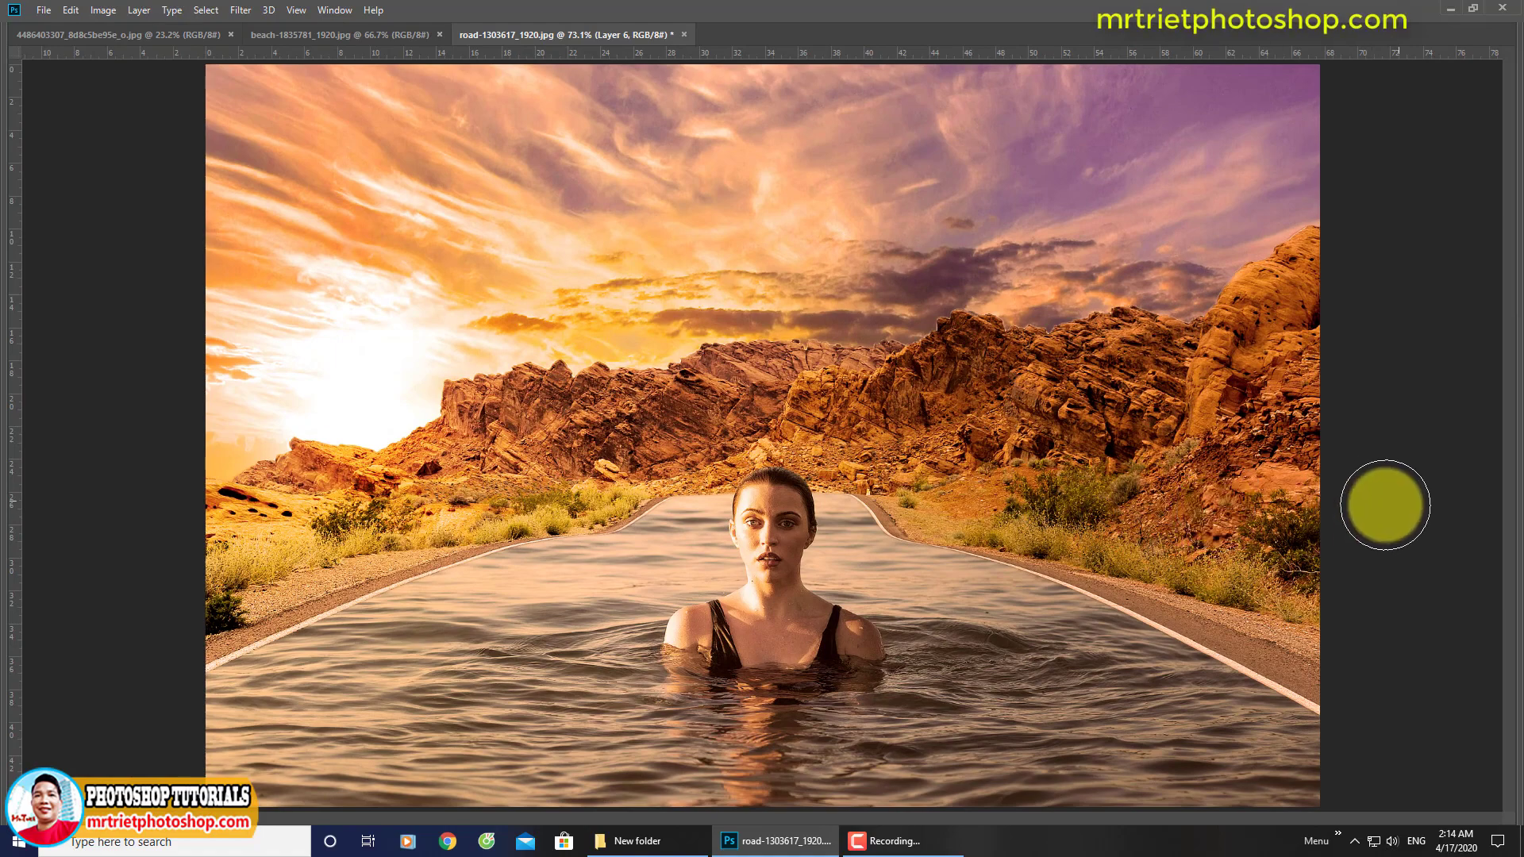